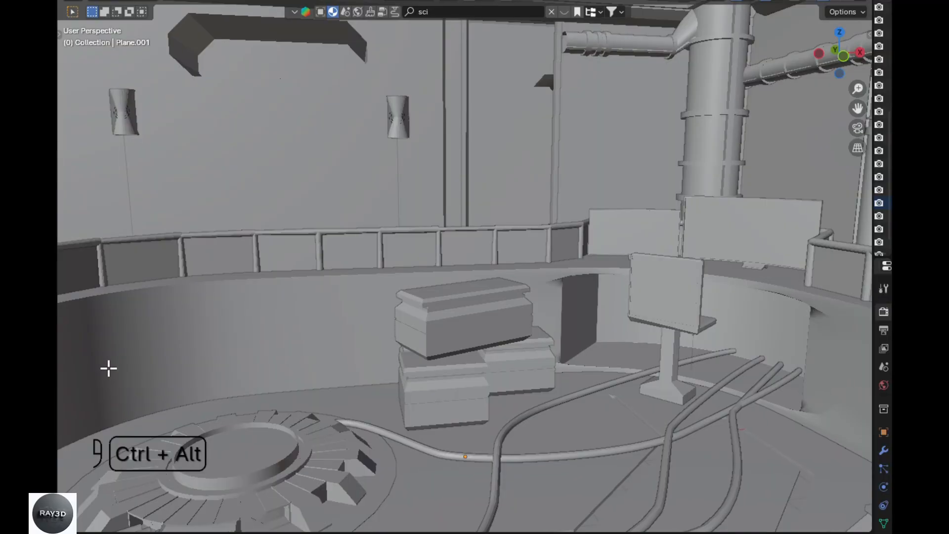
- Examine the finished sci-fi laboratory room from several angles, in solid shading and with its materials displayed
middle_click_drag(108, 368, 94, 474, "ctrl")
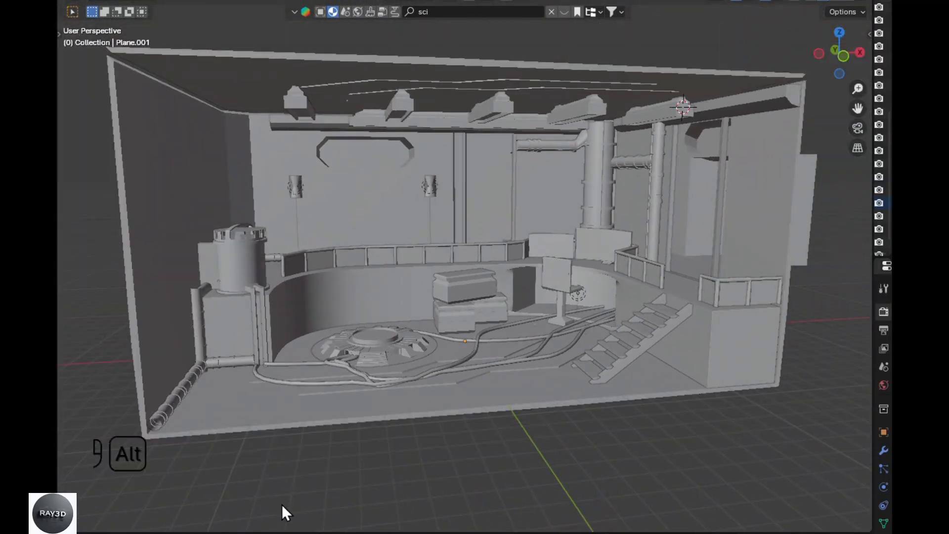
mouse_move(282, 505)
middle_mouse_down()
mouse_move(221, 504)
mouse_move(372, 501)
mouse_move(365, 455)
mouse_move(399, 370)
mouse_move(498, 402)
mouse_move(541, 275)
mouse_move(469, 467)
mouse_move(591, 441)
mouse_move(628, 381)
middle_mouse_up()
middle_click_drag(399, 327, 485, 329)
key("z")
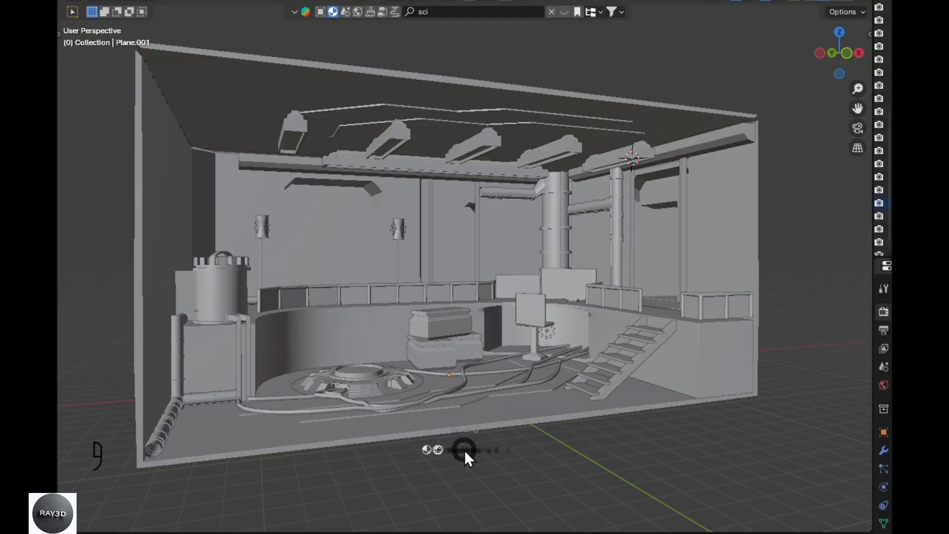
left_click(490, 520)
middle_click_drag(549, 476, 592, 390, "ctrl")
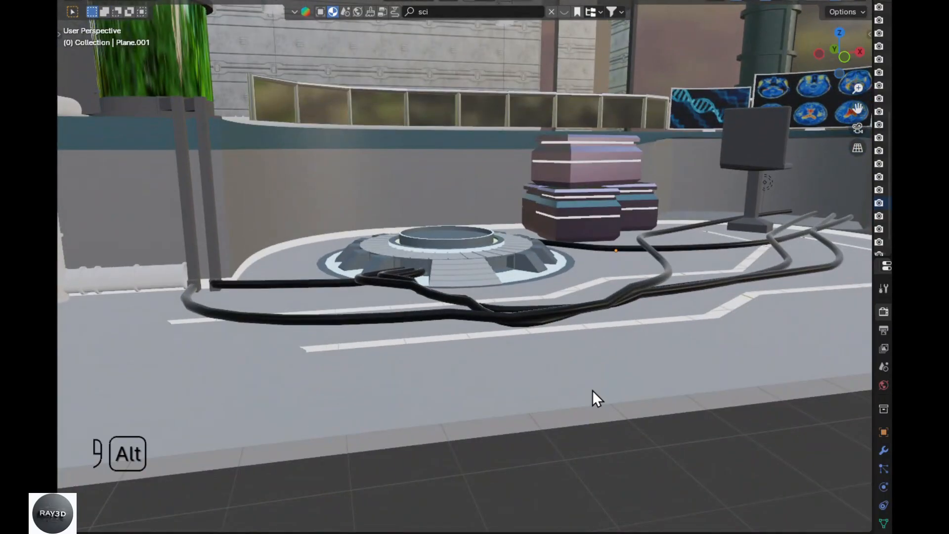
left_click_drag(593, 391, 612, 411, "alt")
scroll(616, 427, "down", 2)
scroll(634, 418, "up", 1)
left_click_drag(635, 341, 598, 366, "alt+shift")
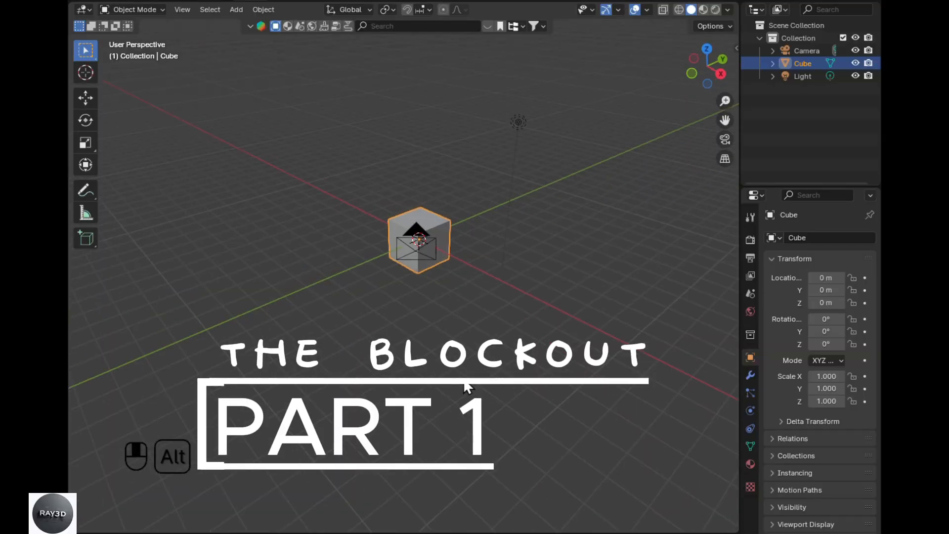
- Delete the default camera and light, keeping only the cube
left_click_drag(467, 387, 600, 381, "alt")
left_click_drag(643, 360, 511, 101)
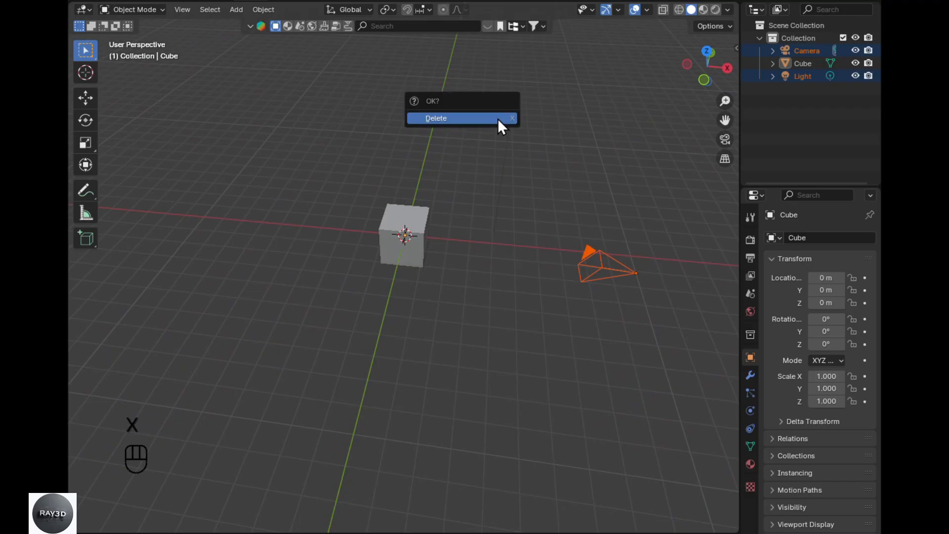
left_click(499, 119)
- Scale the cube's mesh by 5 in edit mode and move it up so its base sits at ground level
left_click(404, 233)
key("Tab")
key("KP_1")
type("s5")
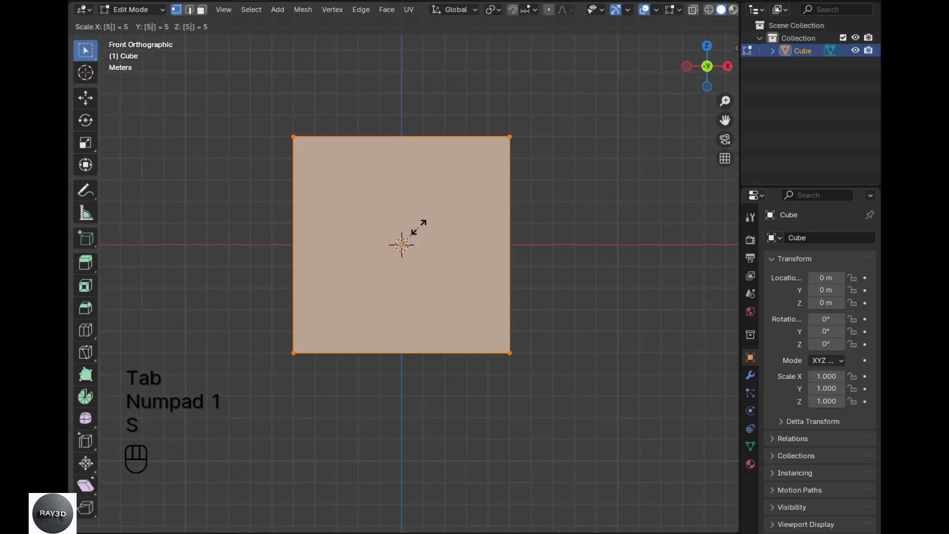
left_click(419, 228)
key("g")
left_click(433, 124)
- Scale the box by 2.5 along X
type("s")
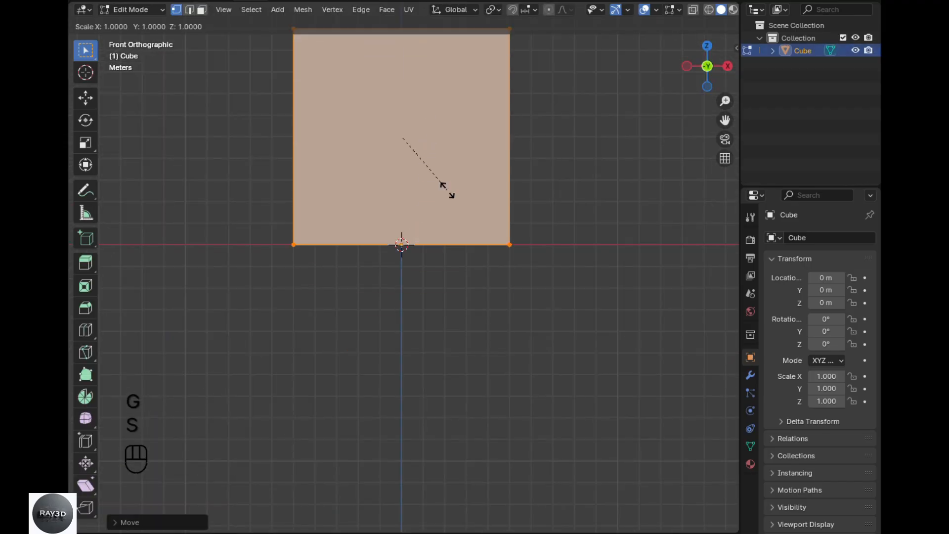
type("2.5")
key("Return")
left_click_drag(447, 189, 435, 383, "alt")
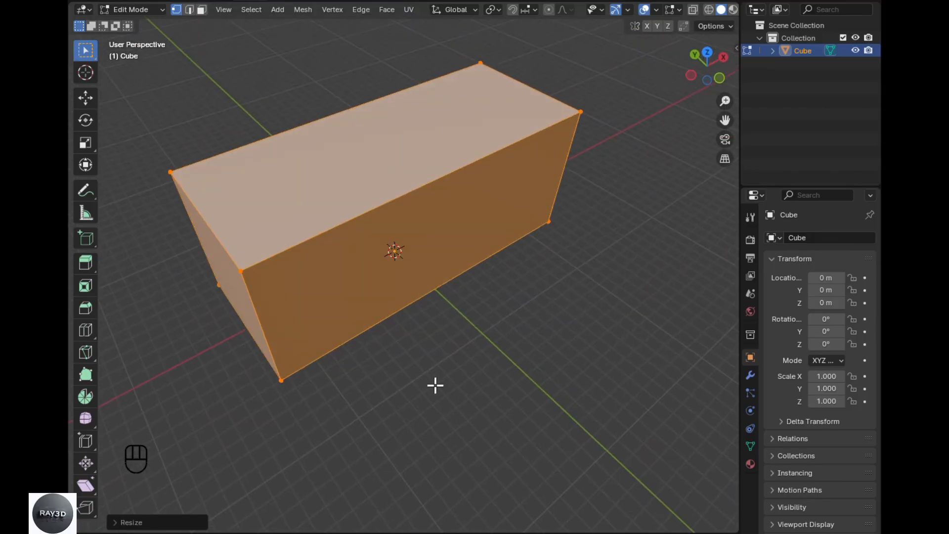
type("sy2")
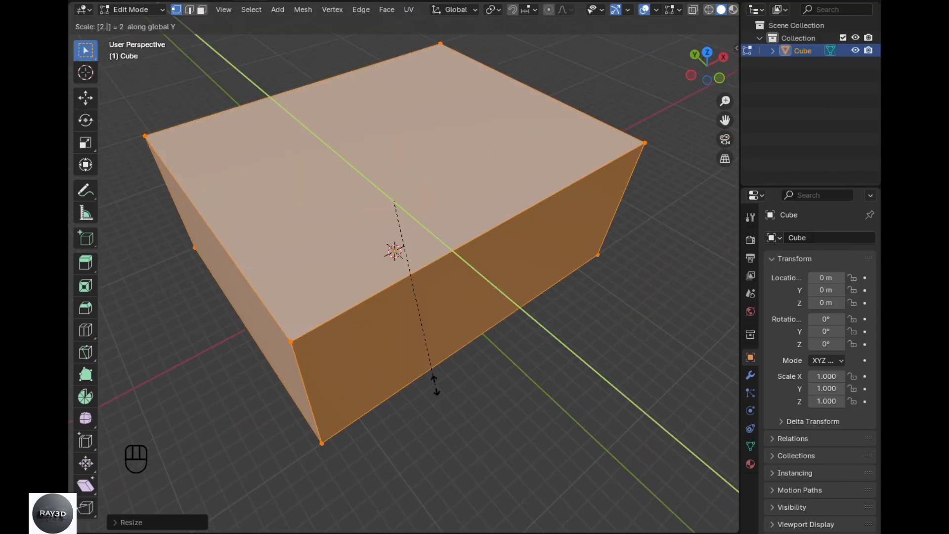
type(".9")
key("Escape")
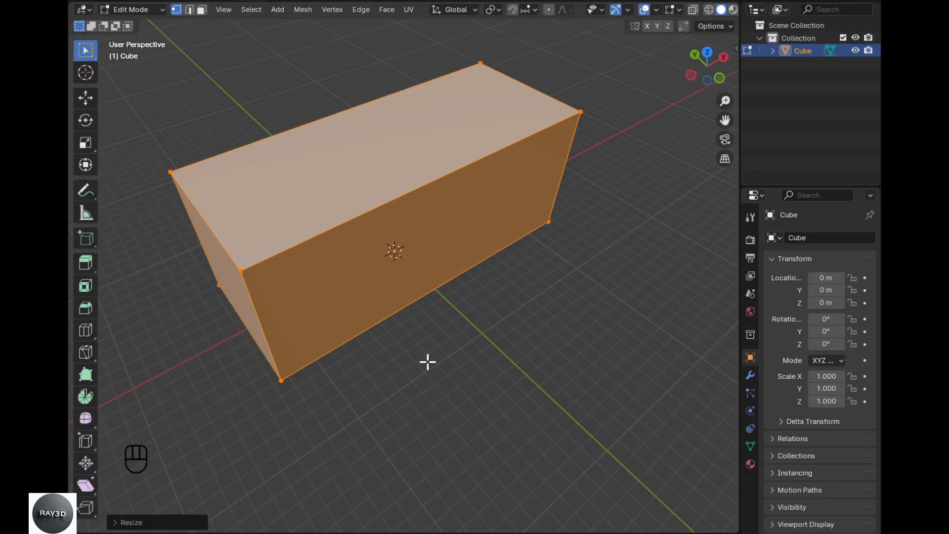
- Scale the box along Y to make the room deeper
key("s")
left_click(427, 361)
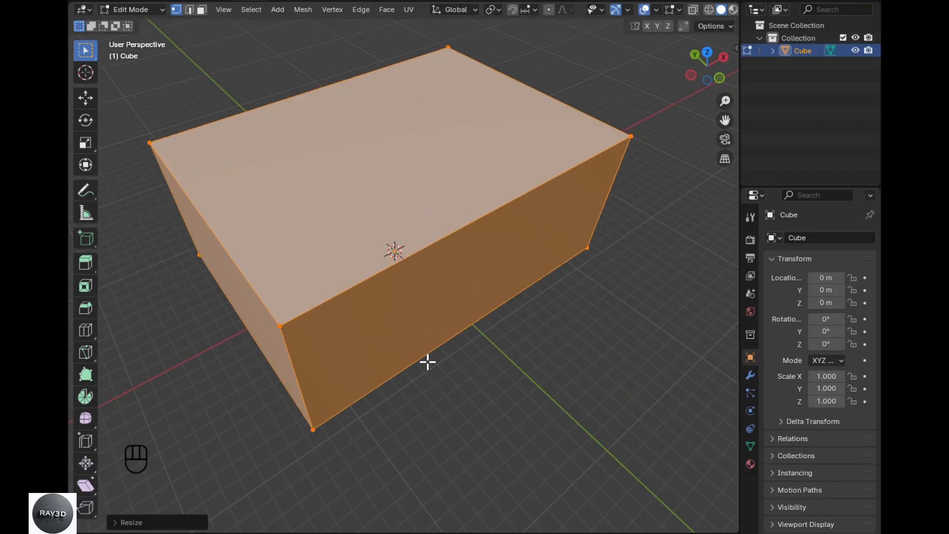
- Delete the front and top faces of the box to open up the room, and return to object mode
scroll(426, 361, "down", 5)
key("alt+a")
key("3")
left_click(404, 237)
key("x")
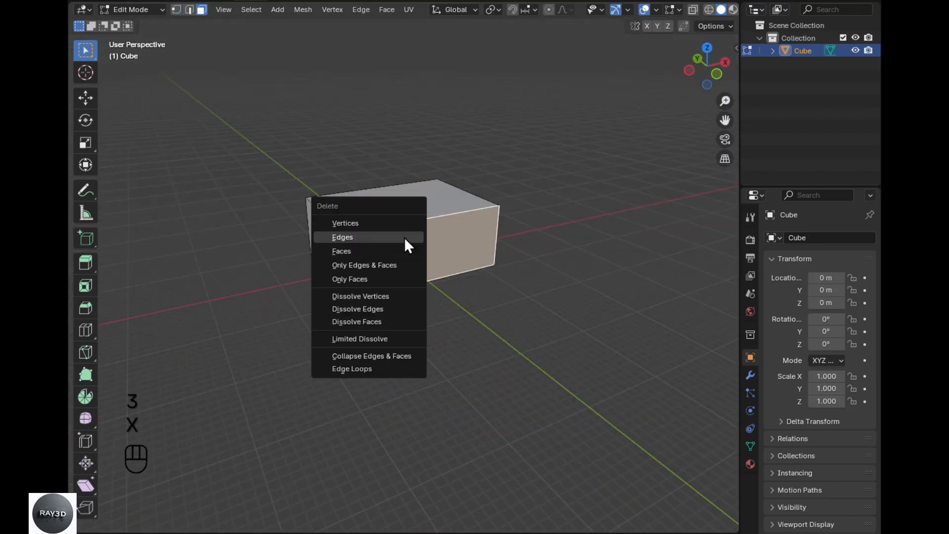
left_click(405, 241)
left_click(407, 227)
key("x")
left_click(407, 227)
scroll(403, 267, "up", 3)
key("Tab")
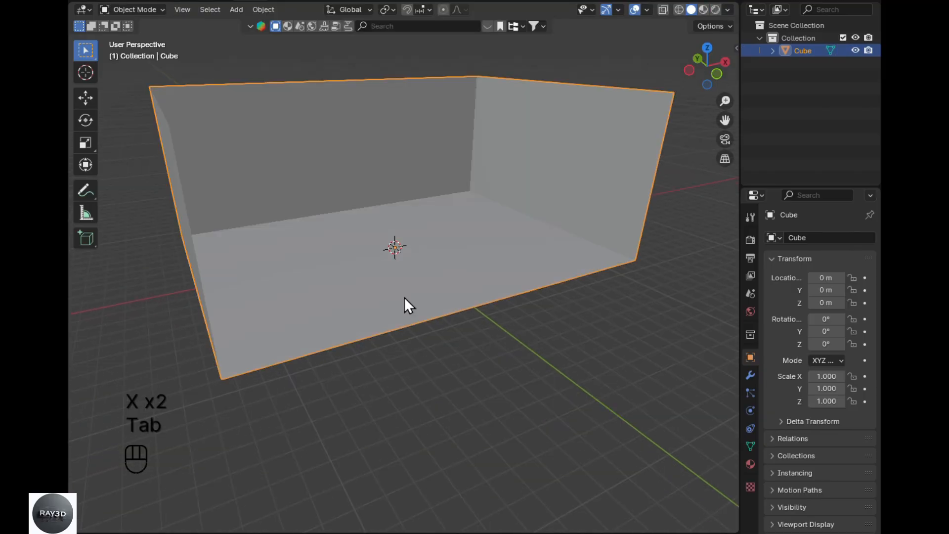
- Add a camera to the scene and align it to the current view of the room
key("shift+a")
left_click(373, 476)
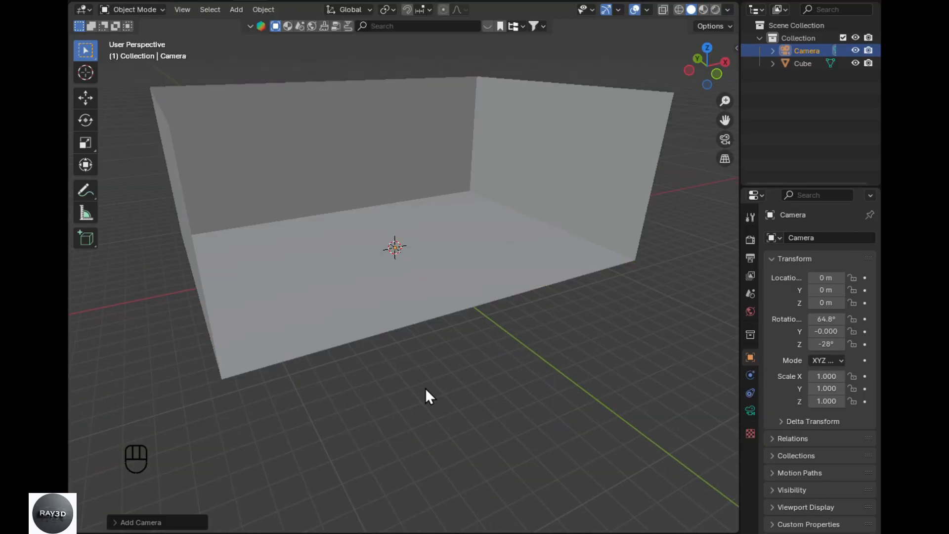
scroll(426, 389, "down", 2)
key("alt+KP_0")
key("ctrl+alt+KP_0")
- Lock the camera to the view and reframe it to a lower angle on the room
key("n")
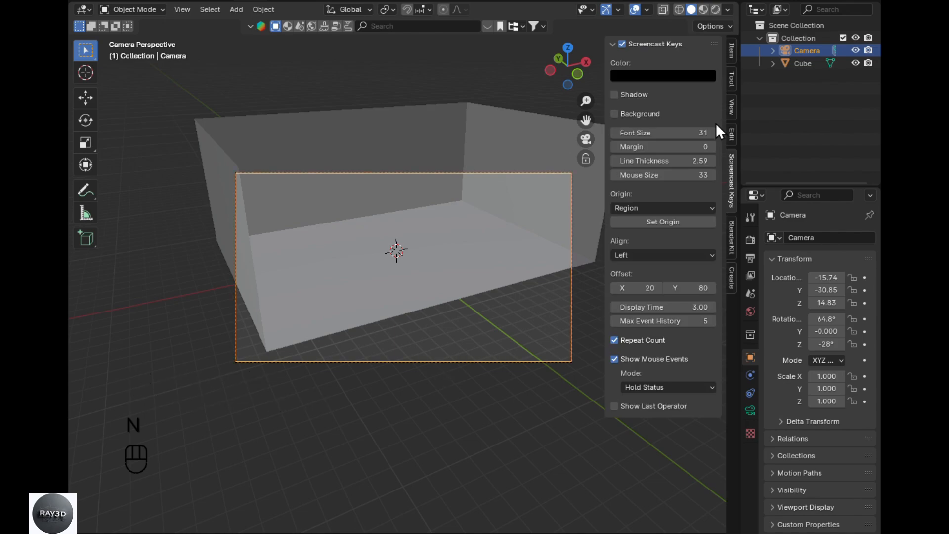
key("n")
left_click_drag(716, 122, 663, 166, "alt")
- Move the room's left wall outward in edit mode so it widens past the camera frame
left_click(593, 241)
key("Tab")
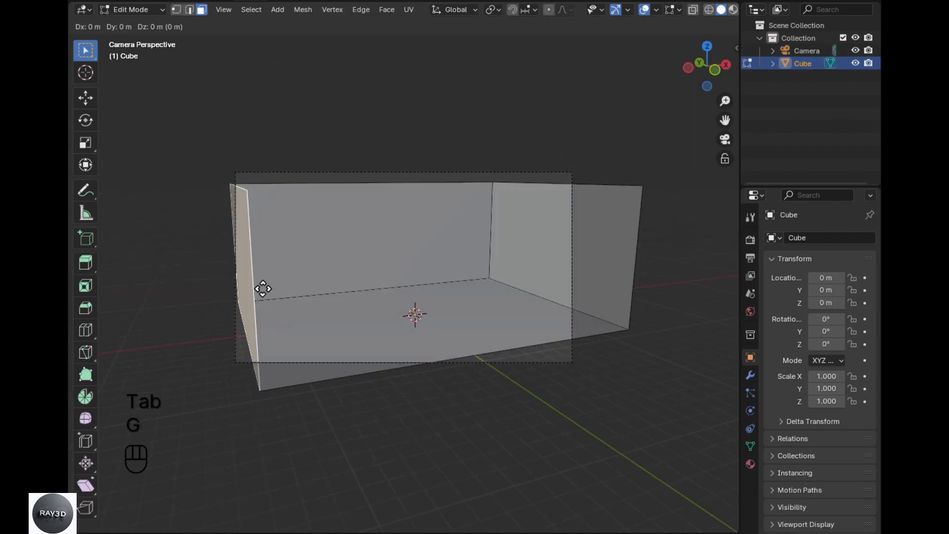
key("g")
left_click(99, 331)
key("a")
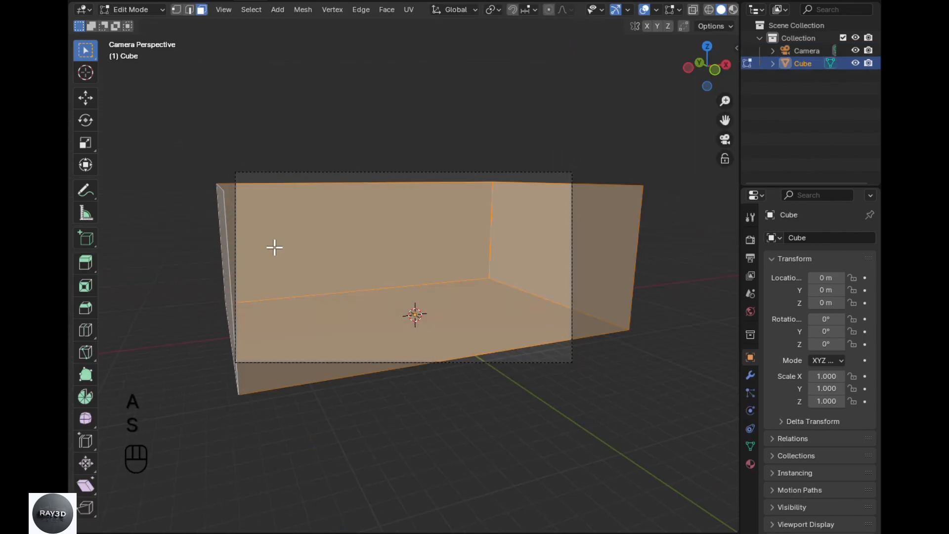
- Raise the upper edge loop of the walls along Z until it lies above the camera frame
key("2")
left_click(245, 188, "alt")
key("g")
key("z")
left_click(217, 44)
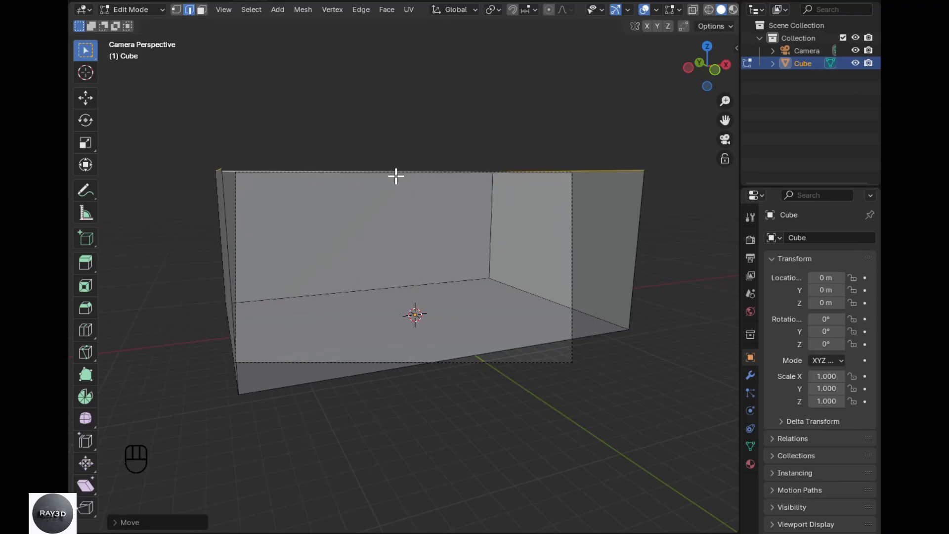
key("g")
key("z")
left_click(392, 148)
- Lock the camera to the view in object mode, shift its framing of the room slightly, and unlock it again
key("Tab")
key("n")
key("n")
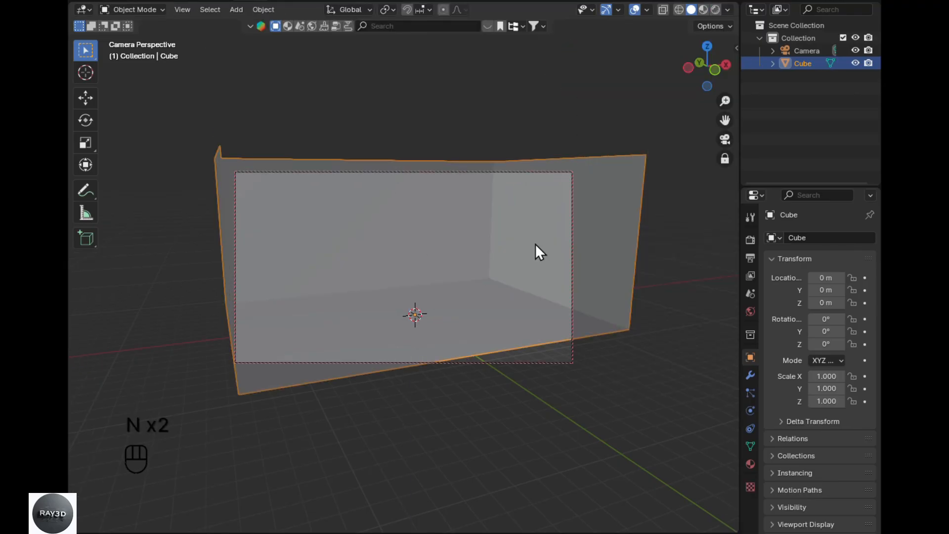
middle_click_drag(536, 244, 541, 260, "alt+shift")
key("Tab")
key("g")
key("Tab")
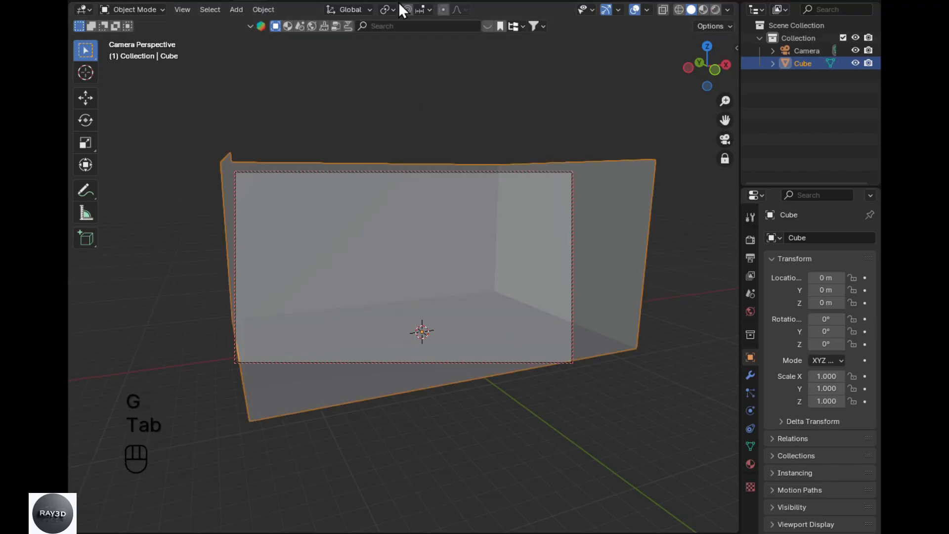
key("n")
key("n")
- Add a new cube and move its mesh up along Z so its base rests on the room's floor
left_click_drag(675, 195, 553, 416, "alt")
key("shift+a")
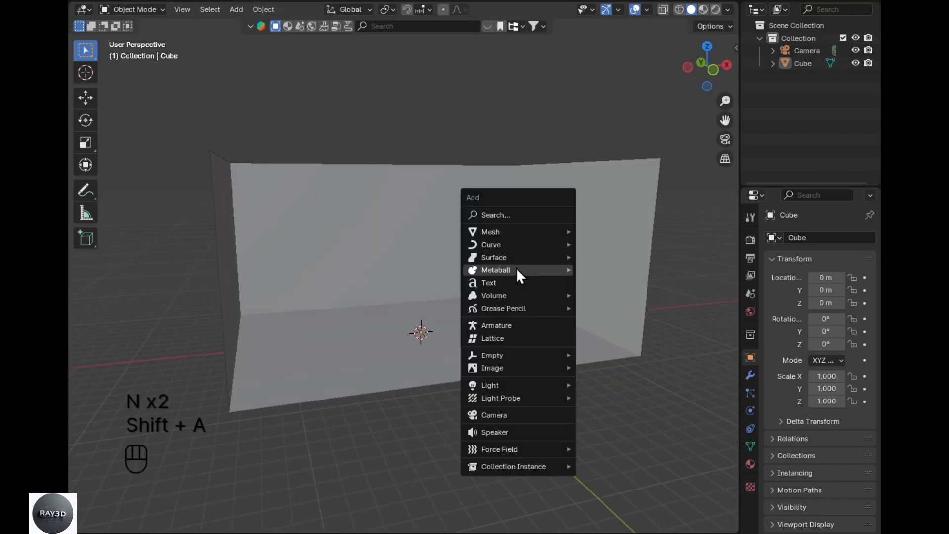
mouse_move(544, 231)
left_click(609, 243)
key("Tab")
key("KP_1")
key("g")
key("z")
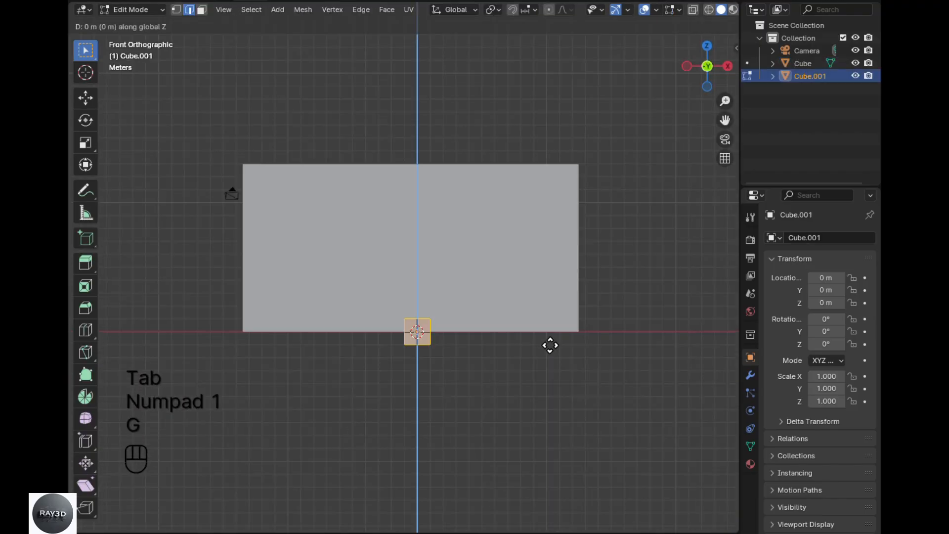
left_click(548, 336, "ctrl")
- Turn on X-ray and move the new cube along Y toward the room's back wall in top view
key("alt+z")
key("KP_7")
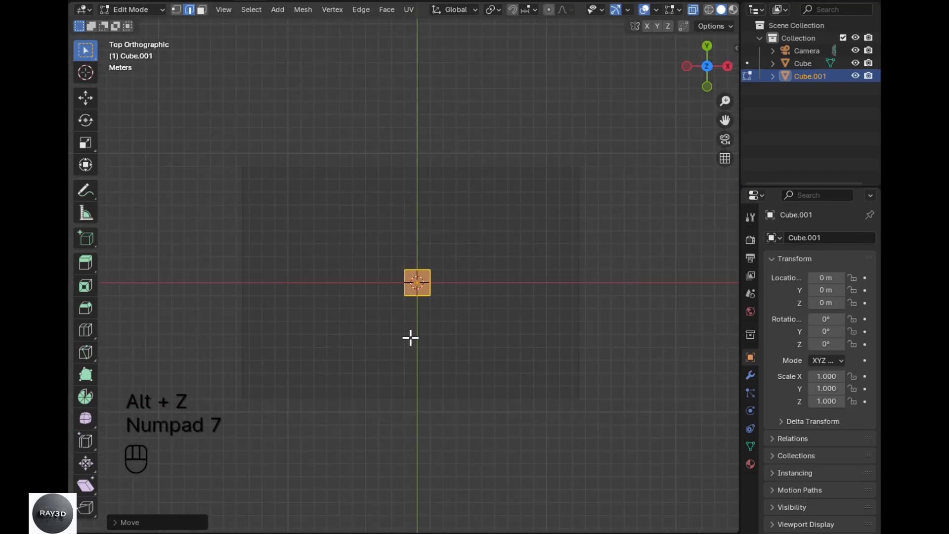
key("g")
key("y")
left_click(414, 245, "ctrl")
- Stretch the cube along X into a long block spanning the room from side wall to side wall
scroll(415, 238, "up", 3)
middle_click_drag(415, 238, 455, 362, "shift")
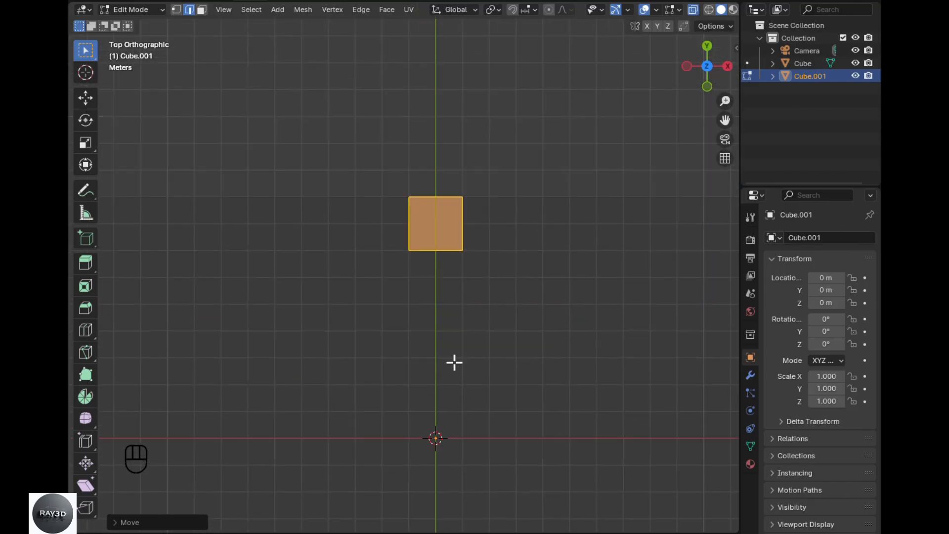
scroll(446, 374, "down", 2)
key("s")
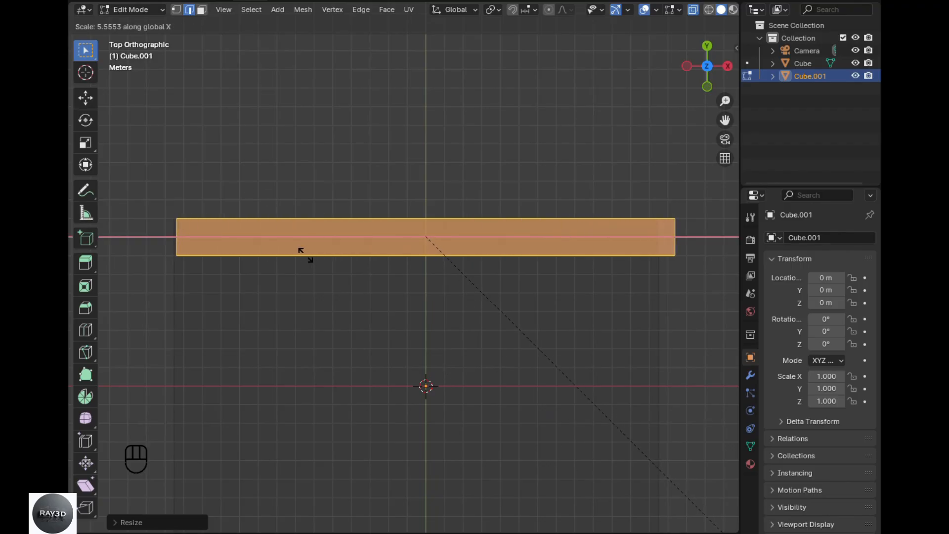
left_click(676, 307)
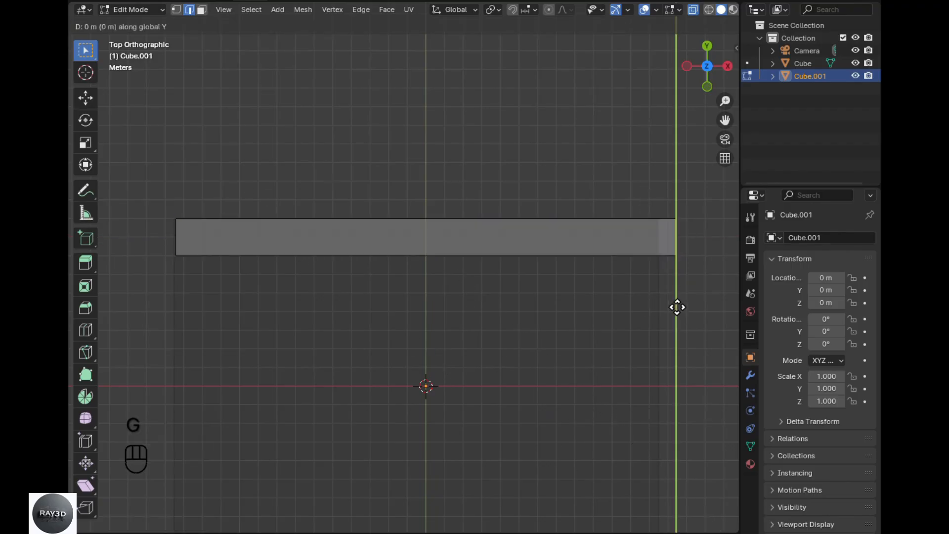
left_click(653, 318, "ctrl")
- Extend the block's front side along Y toward the room's opening, and split the block near both ends with a bevelled loop cut
scroll(642, 280, "down", 1)
scroll(437, 239, "up", 3)
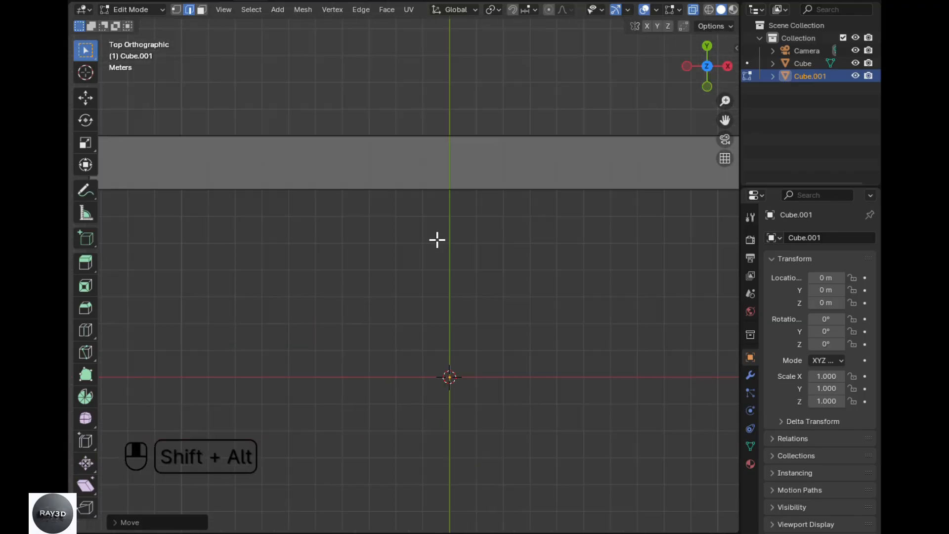
scroll(536, 229, "down", 3)
left_click_drag(700, 251, 174, 198)
key("g")
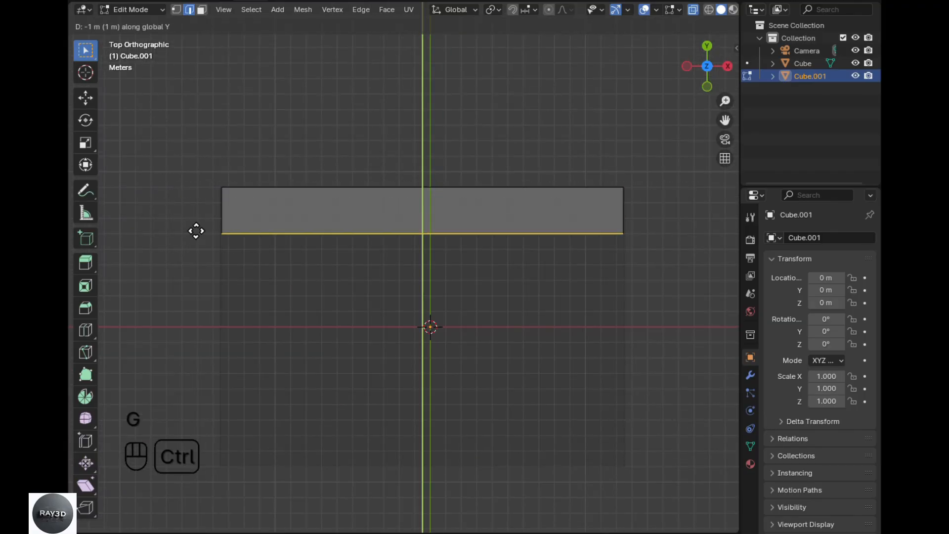
left_click(217, 249, "ctrl")
key("ctrl+r")
left_click(453, 278)
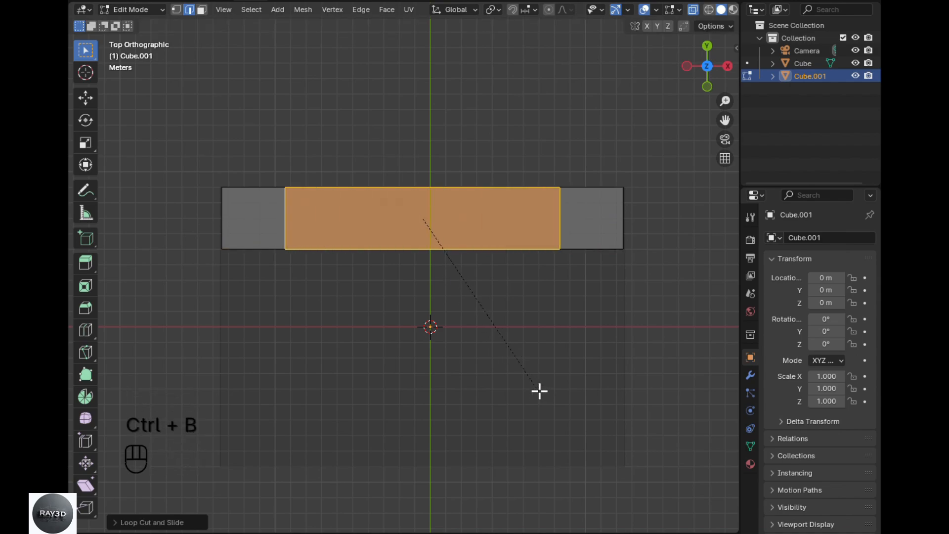
- Extrude the front faces of both end sections forward along the side walls to form a U-shaped platform
left_click(257, 254)
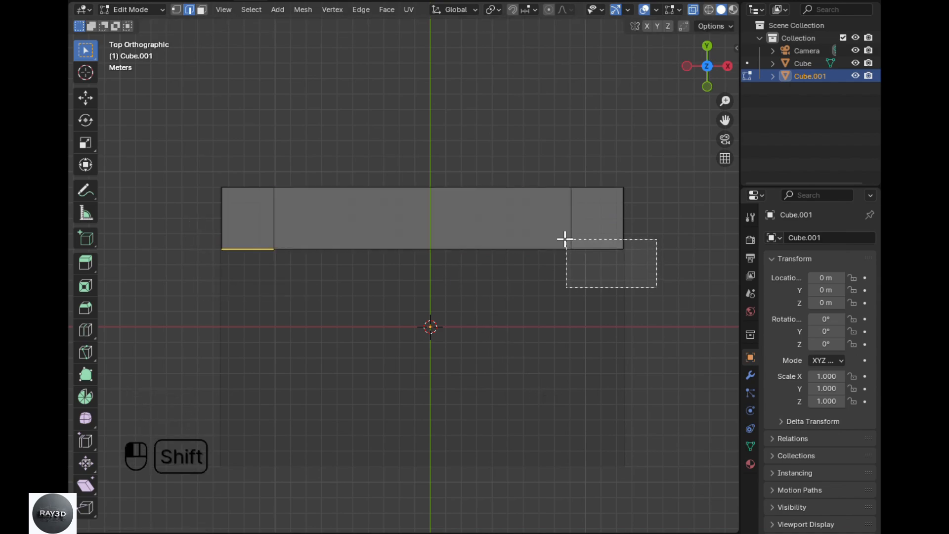
left_click_drag(565, 240, 564, 239, "shift")
key("e")
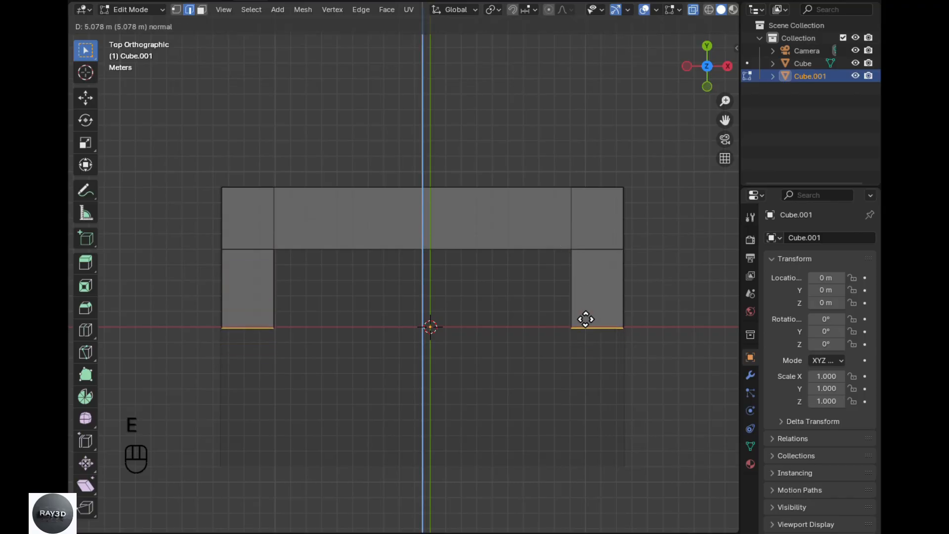
left_click(593, 361)
- Move the front end of the platform's right arm along Y to lengthen it toward the room's opening
left_click(593, 360)
key("g")
key("y")
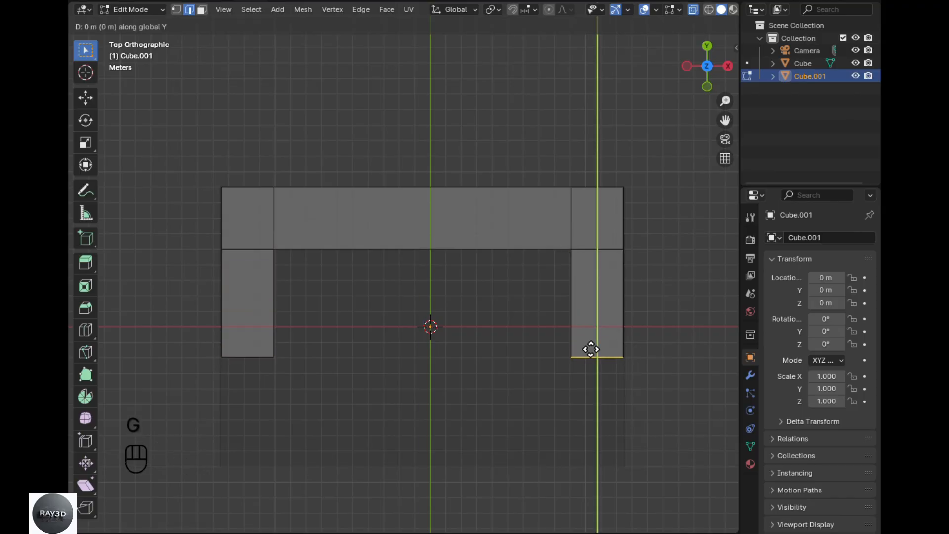
left_click(593, 444)
- Turn off X-ray, raise all top faces of the U-shaped platform along Z, and check the height through the camera
middle_click_drag(547, 421, 553, 314)
key("alt+z")
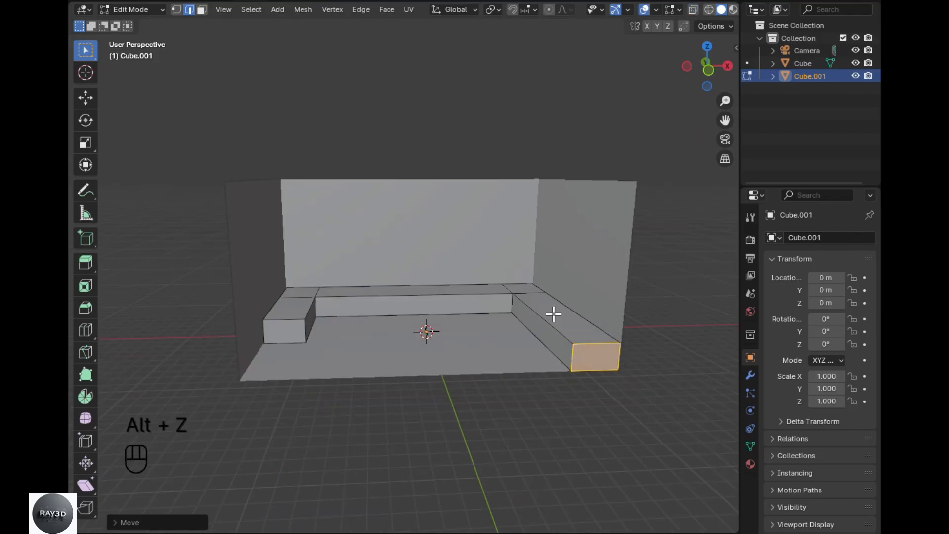
key("3")
left_click(537, 293, "ctrl")
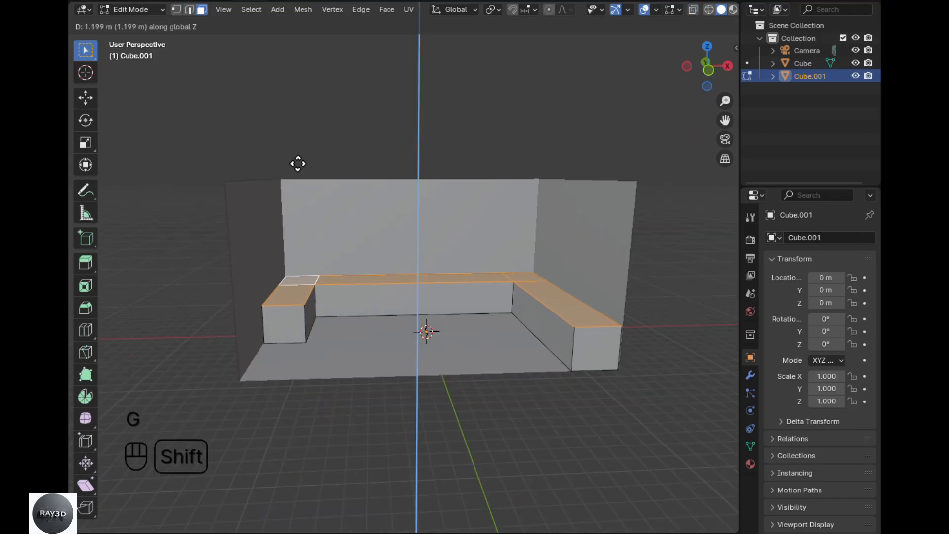
left_click(291, 131)
key("KP_0")
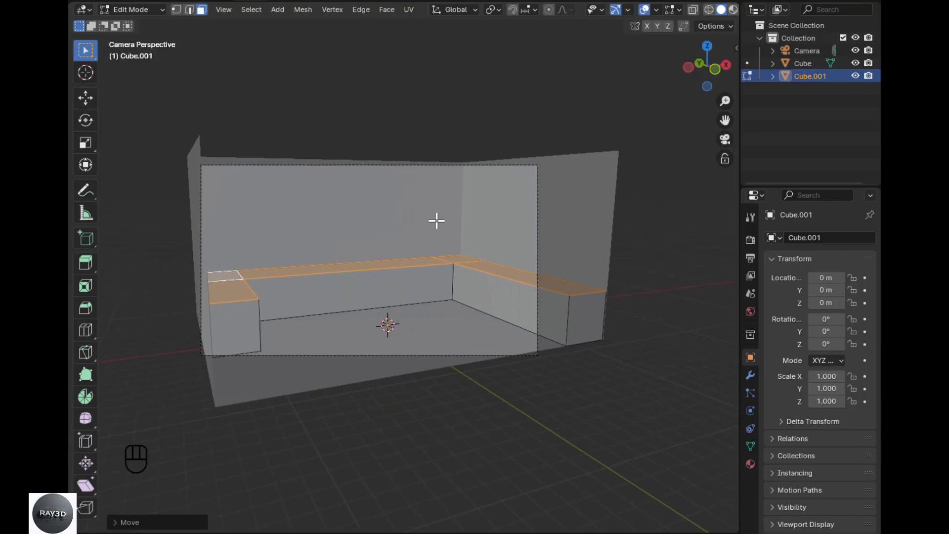
- Finish editing the platform and add a new cube mesh as a separate object for the stair part
key("Tab")
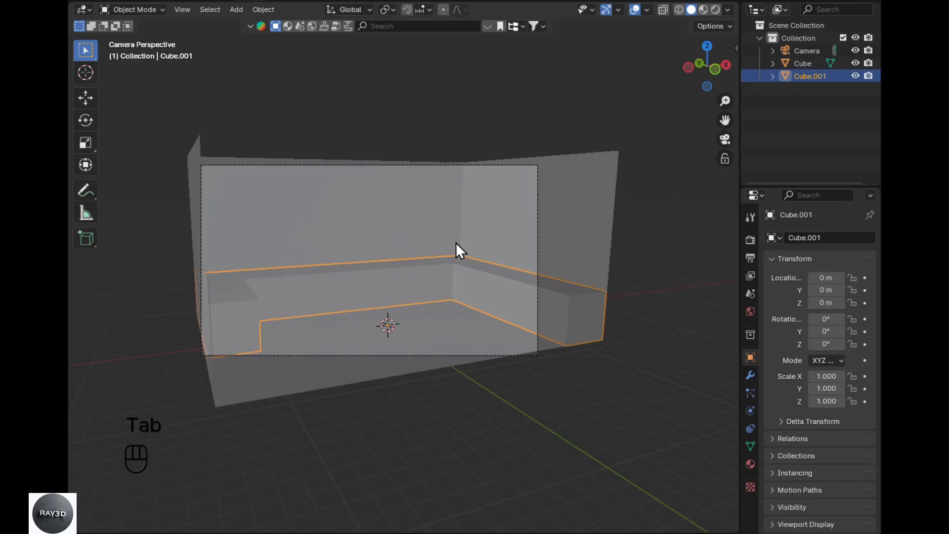
left_click(445, 309)
key("Tab")
key("KP_1")
key("Tab")
key("shift+a")
mouse_move(328, 339)
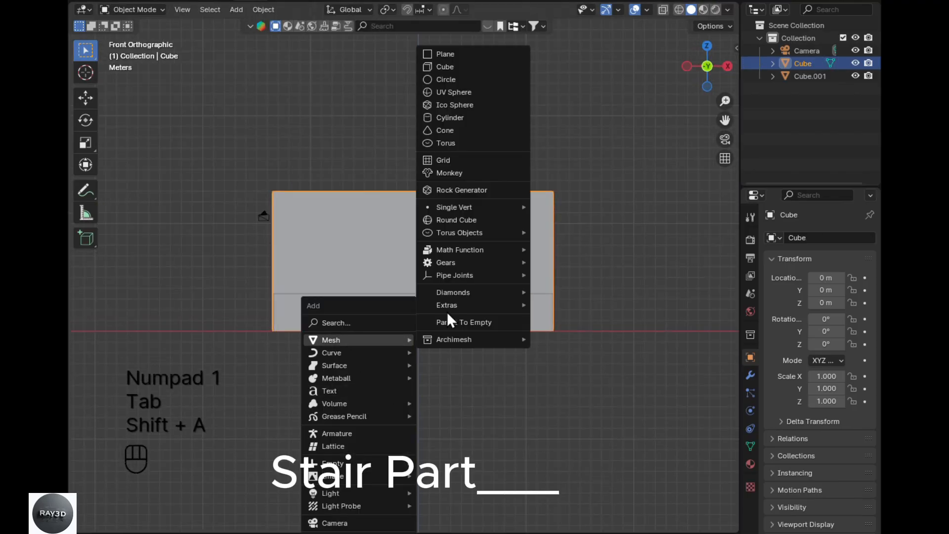
left_click(440, 72)
- Move the cube along X to the platform's right arm and -7 m along Y toward the arm's front end
key("alt+z")
key("KP_7")
key("Tab")
key("g")
key("x")
left_click(556, 375)
scroll(555, 375, "up", 2)
key("g")
key("y")
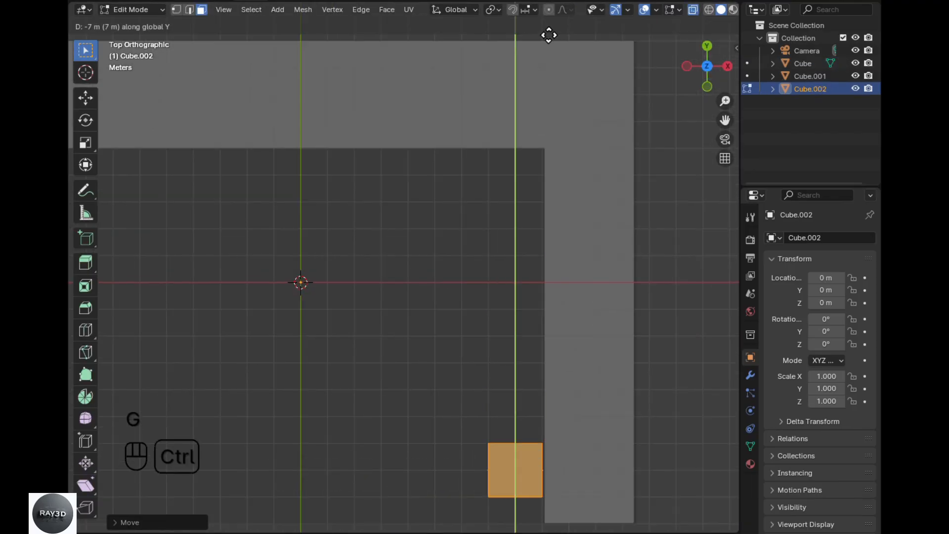
left_click(549, 35)
- Raise the cube along Z, scale it down, and align its top with the platform's top edge
key("KP_1")
scroll(511, 383, "up", 1)
key("g")
key("z")
left_click(519, 301)
key("s")
left_click(549, 380)
scroll(568, 395, "up", 1)
key("g")
key("z")
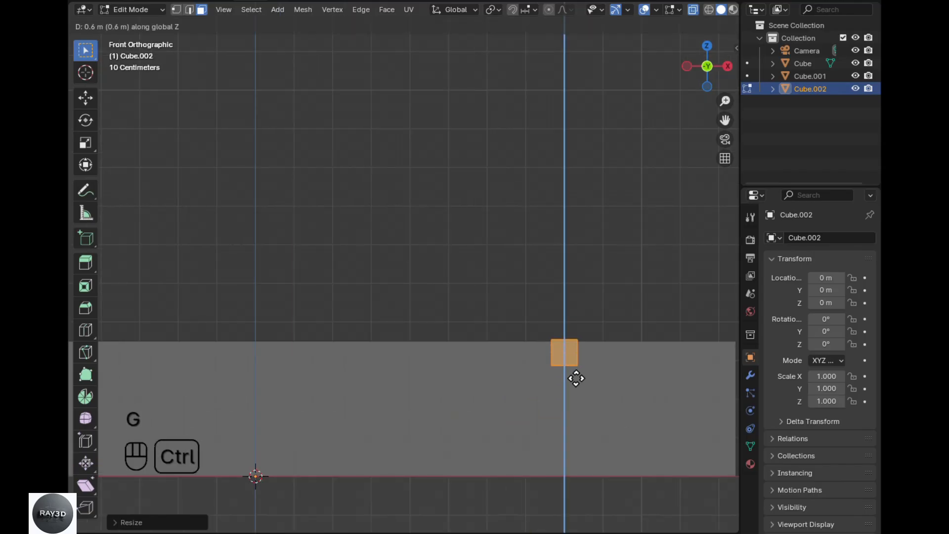
left_click(575, 379, "ctrl")
- Move the small cube along X against the right arm's inner face and adjust its position in the camera view
key("KP_7")
key("g")
key("x")
left_click(670, 350, "shift")
key("KP_0")
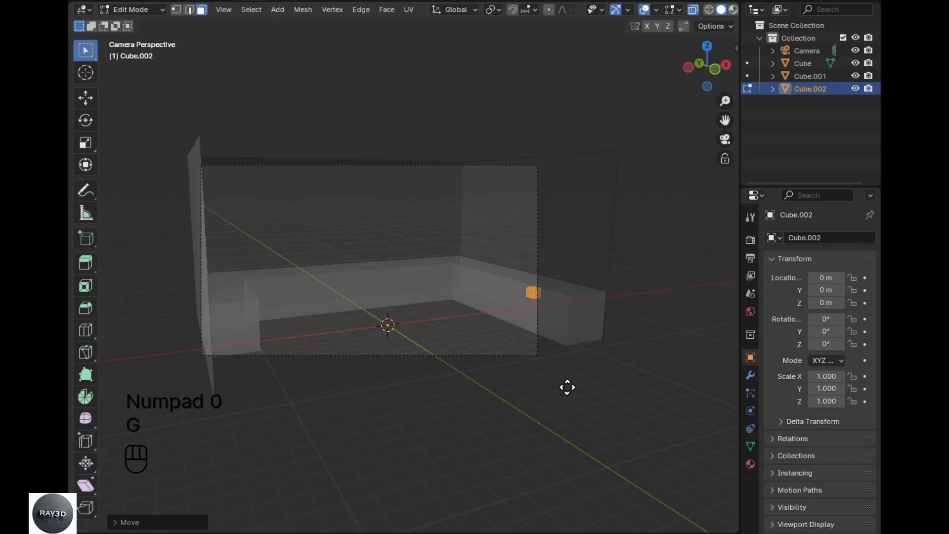
left_click(572, 411)
- Examine the small cube's placement against the right arm without overlays and X-ray, and restore the overlays
key("shift+alt+z")
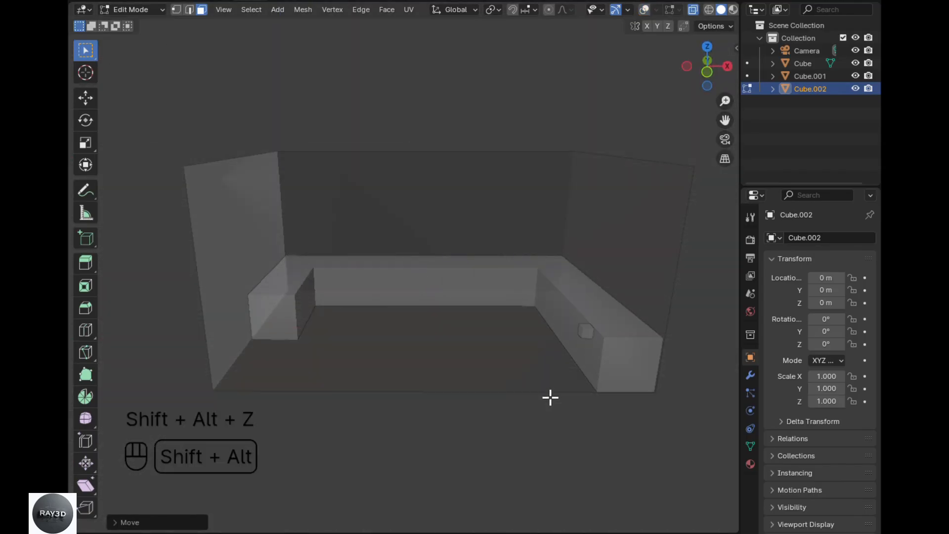
key("alt+z")
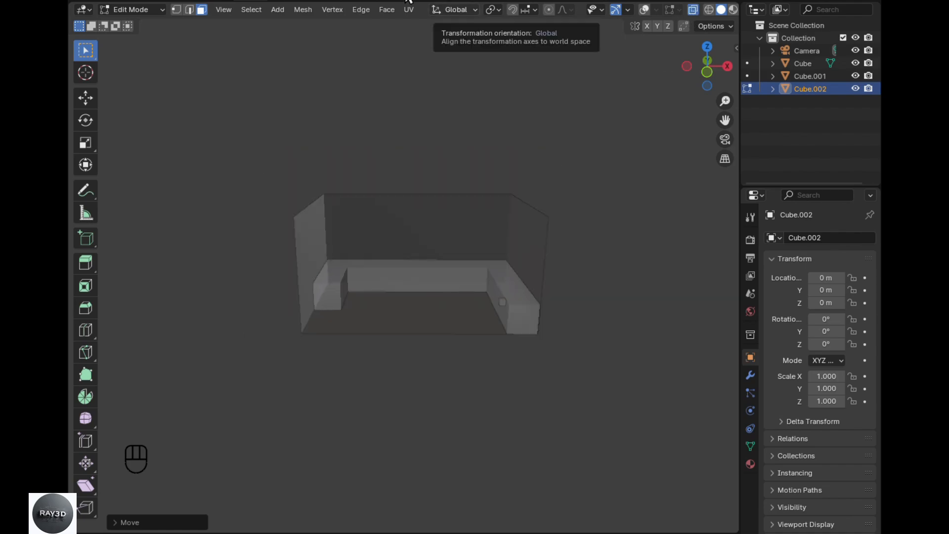
left_click(709, 10)
left_click(721, 9)
key("Tab")
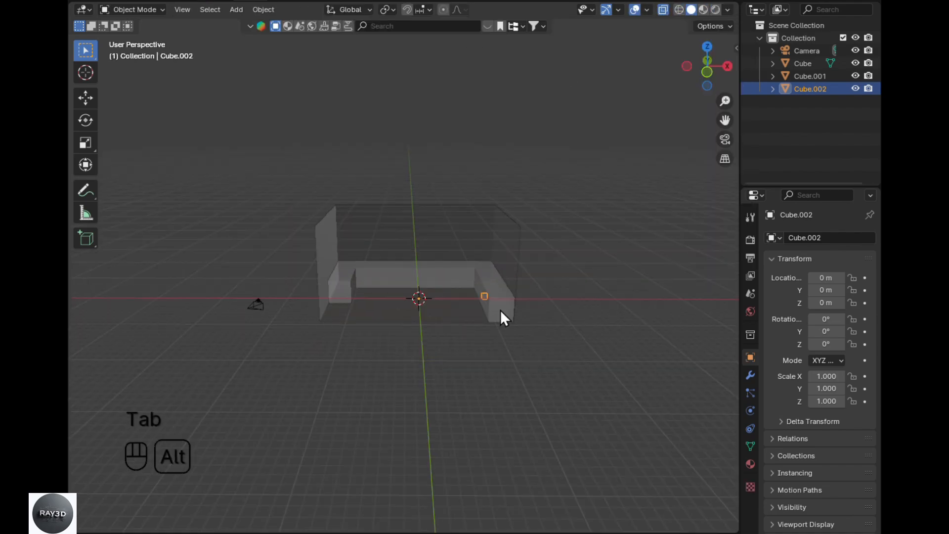
key("alt+z")
scroll(503, 316, "up", 6)
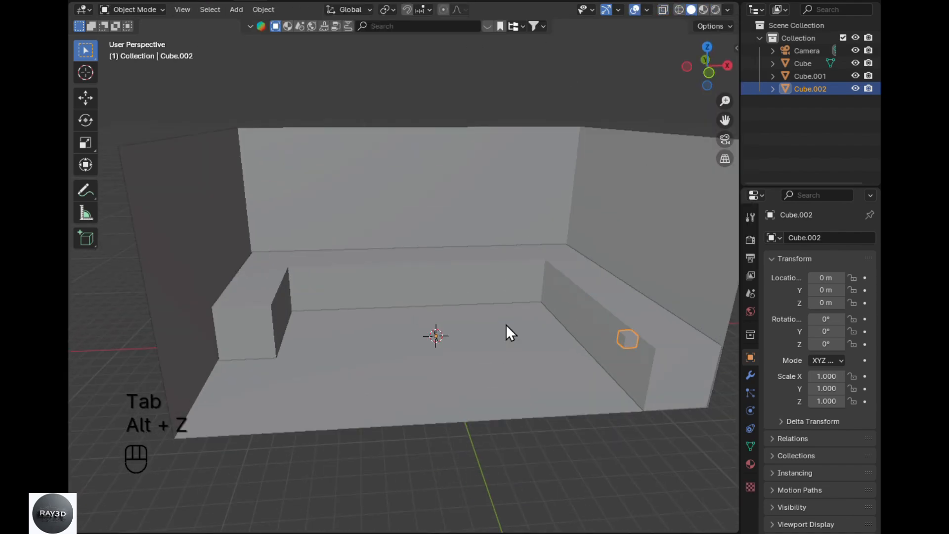
- Extend the small cube diagonally down to the floor, about 3.4 m along -X and 2.8 m along -Z, as a stair stringer
key("KP_1")
key("Tab")
key("alt+z")
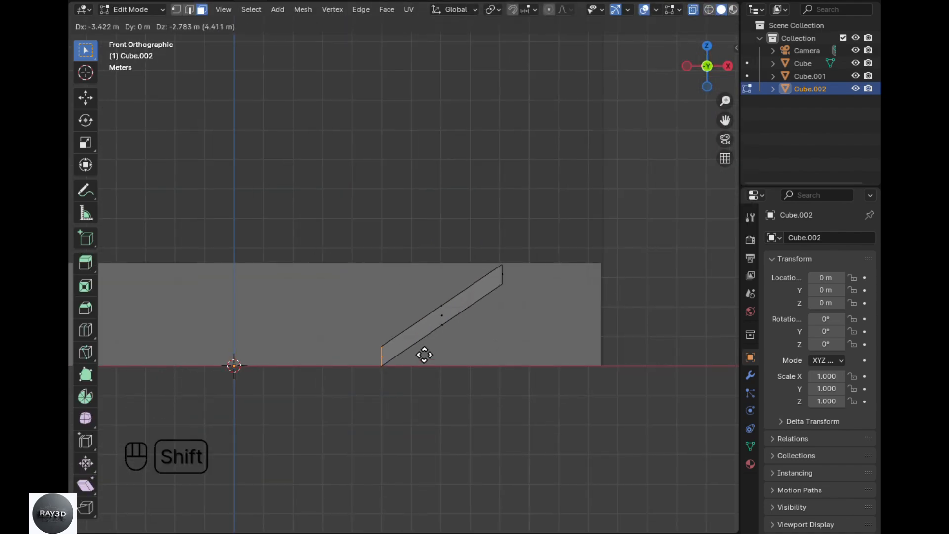
left_click(424, 354, "shift")
scroll(424, 356, "up", 3)
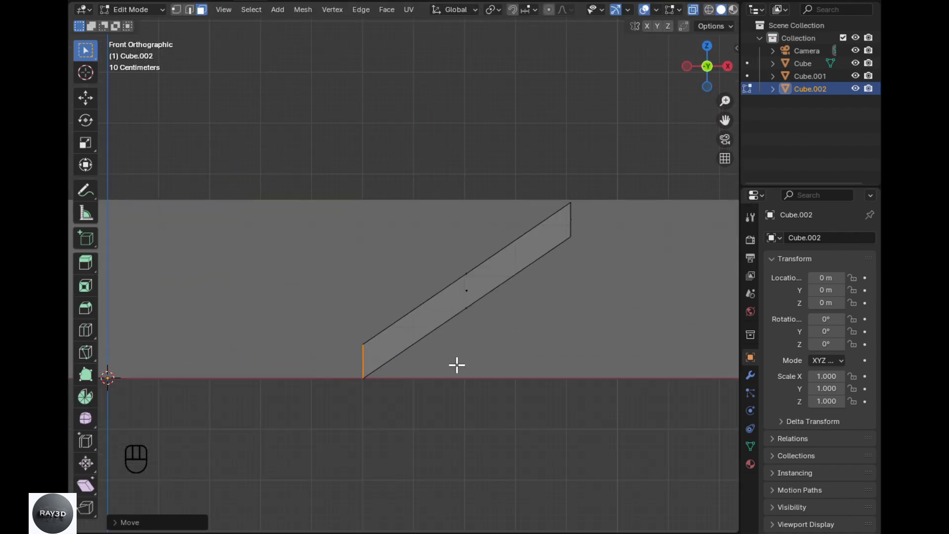
- Reposition the stringer's lower-end vertices so that its foot lies flat on the floor, and adjust its upper end
left_click(370, 273)
key("g")
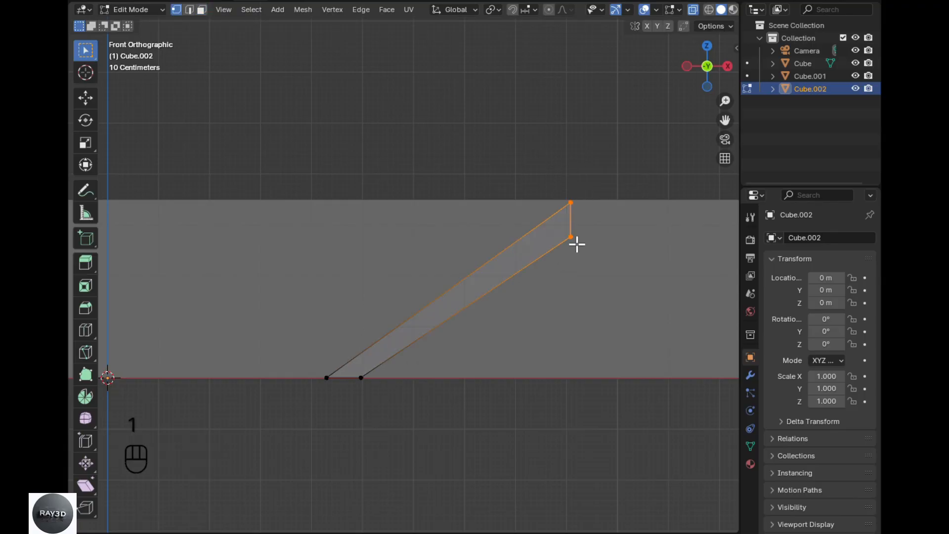
key("alt+z")
- Narrow the whole stringer along Y and reposition it beside the platform's right arm
key("KP_7")
key("alt+z")
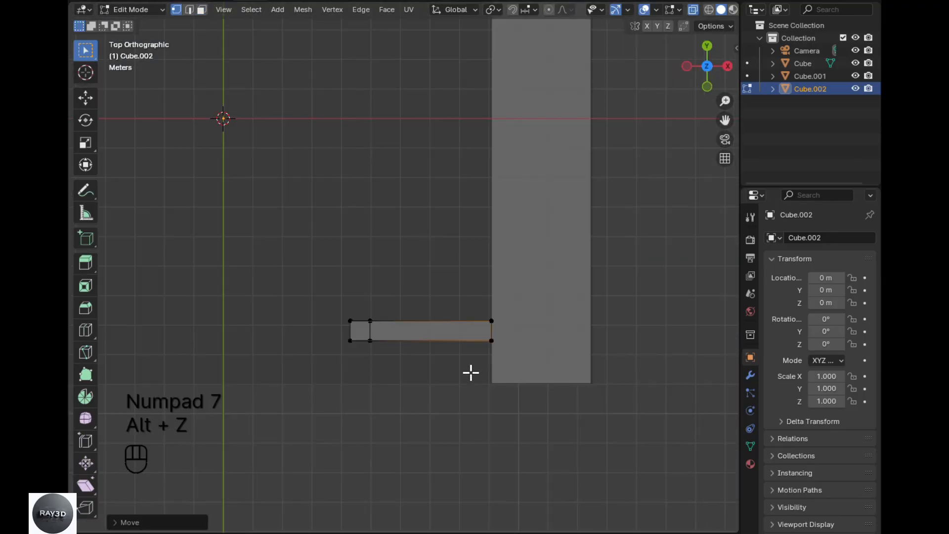
key("a")
key("s")
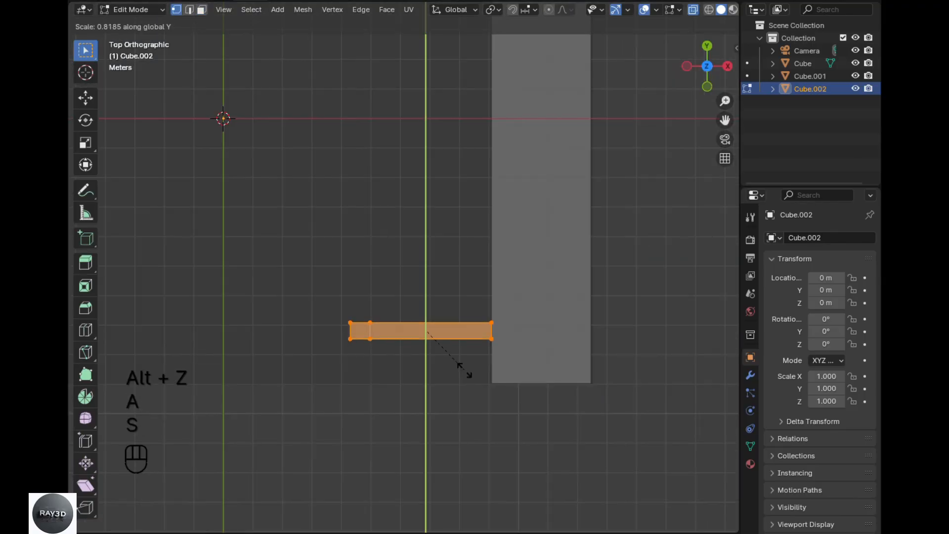
left_click(463, 366)
key("g")
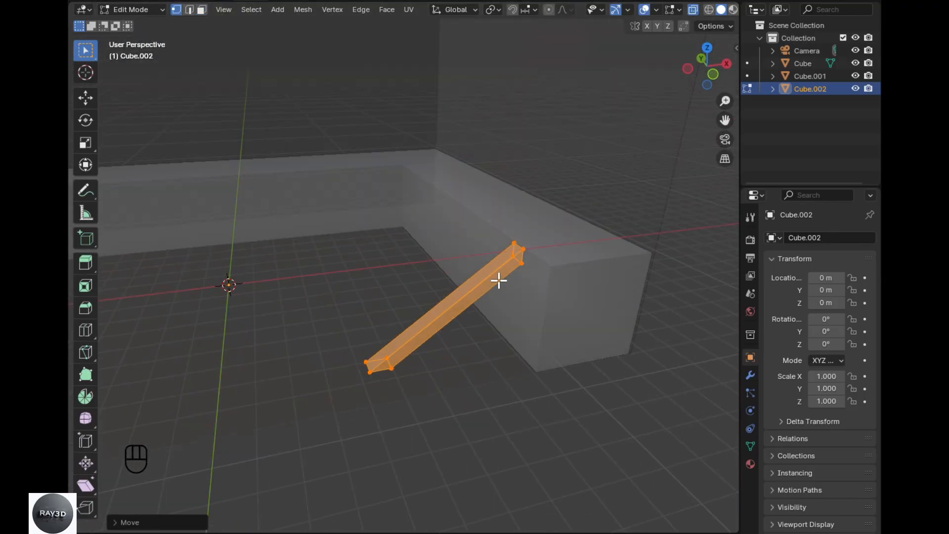
- Leave the stringer's editing and add a plane mesh as a separate object for the stair treads
key("KP_1")
key("Tab")
key("shift+a")
key("ctrl+z")
key("shift+a")
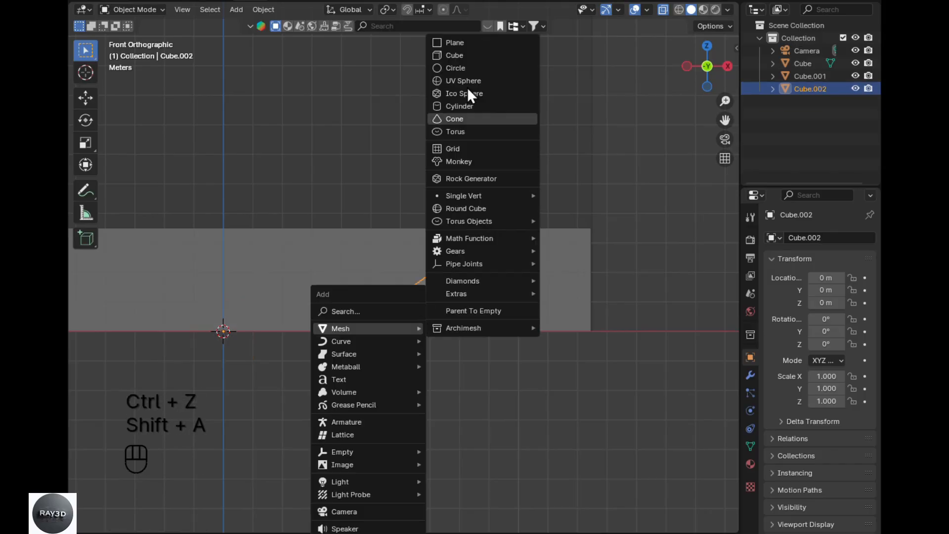
left_click(454, 41)
- Scale the plane down to tread size and place it on the lower end of the stringer
key("Tab")
left_click(670, 312)
scroll(671, 312, "up", 4)
key("s")
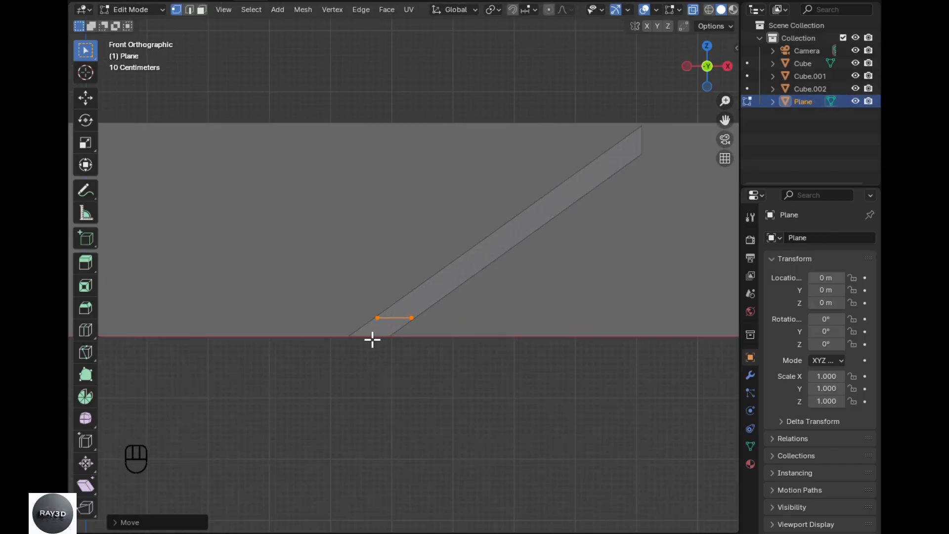
left_click(300, 331)
- Align the tread plane with the stringer from above and move its edge to extend the tread
key("KP_7")
key("a")
key("g")
left_click(389, 178)
key("alt+z")
middle_click_drag(389, 178, 416, 351)
key("2")
key("g")
left_click(354, 386)
- Duplicate the thickened tread repeatedly up along the stringer to make a flight of seven treads
key("KP_1")
key("alt+z")
key("a")
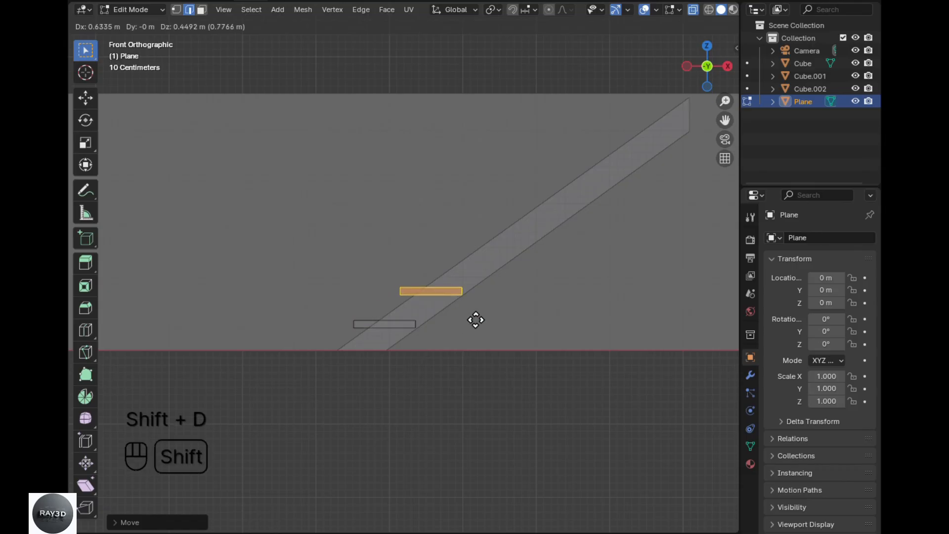
middle_click_drag(476, 319, 355, 411, "shift")
left_click(539, 300)
left_click(539, 252)
middle_click_drag(539, 252, 534, 407)
key("alt+z")
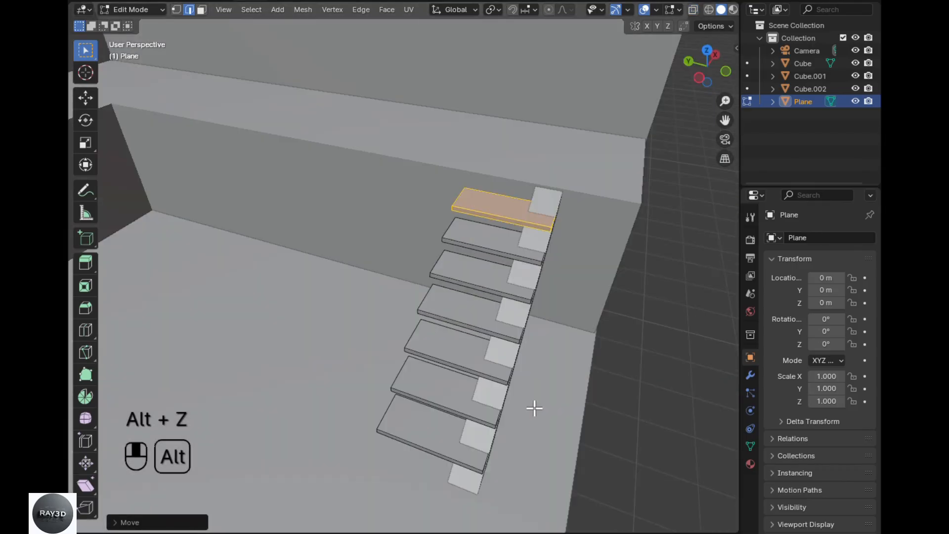
- Duplicate the stringer along Y to the opposite end of the treads
key("Tab")
left_click(504, 327)
key("Tab")
key("KP_7")
key("alt+z")
middle_click_drag(534, 346, 395, 324, "shift")
key("shift+d")
key("y")
left_click(584, 308)
key("alt+z")
key("Tab")
- Add two loop cuts across the room shell's side walls and position them along Y
scroll(405, 324, "down", 2)
left_click(480, 190)
key("Tab")
key("ctrl+r")
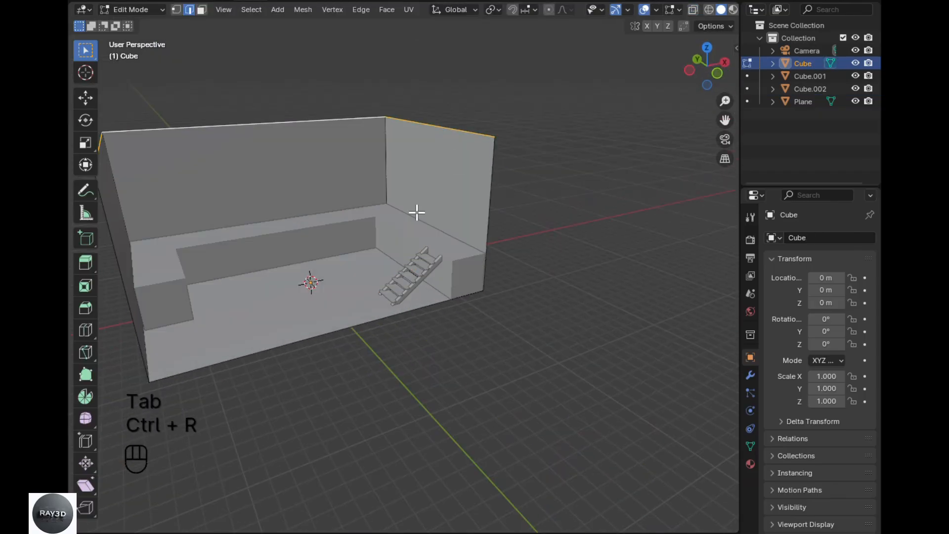
left_click(402, 228)
key("KP_7")
scroll(430, 282, "up", 1)
key("alt+z")
key("g")
key("y")
left_click(513, 368)
key("ctrl+r")
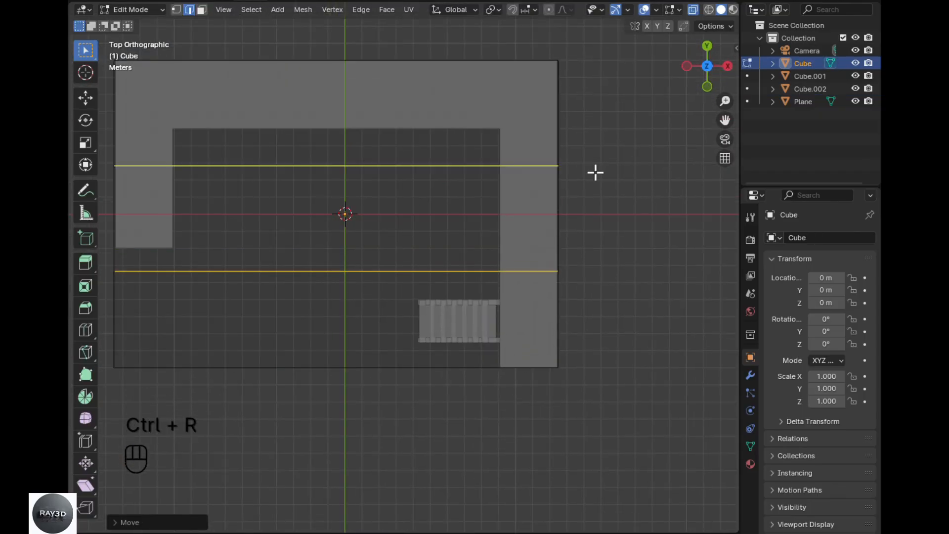
left_click_drag(595, 171, 596, 162)
- Add a loop cut through the room's back wall and a horizontal loop cut around the walls near the platform's top
key("ctrl+r")
middle_click_drag(445, 296, 512, 222)
key("alt+z")
key("ctrl+r")
left_click(496, 273)
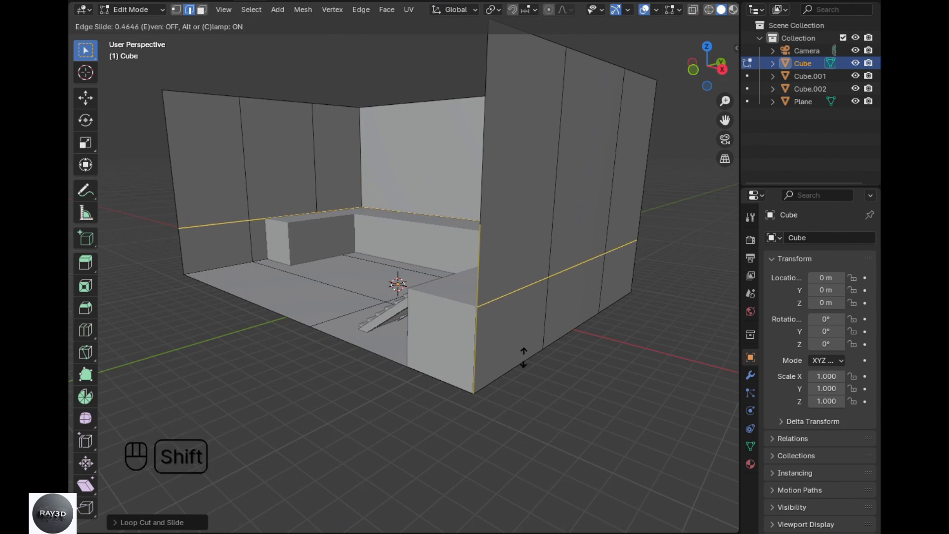
- Extrude the upper wall faces around the room's rear right corner outward along their normals by about 4 m
key("3")
left_click(601, 215)
left_click(632, 197, "shift")
middle_click_drag(633, 198, 498, 346)
left_click(466, 262, "shift")
key("alt+e")
left_click(498, 346)
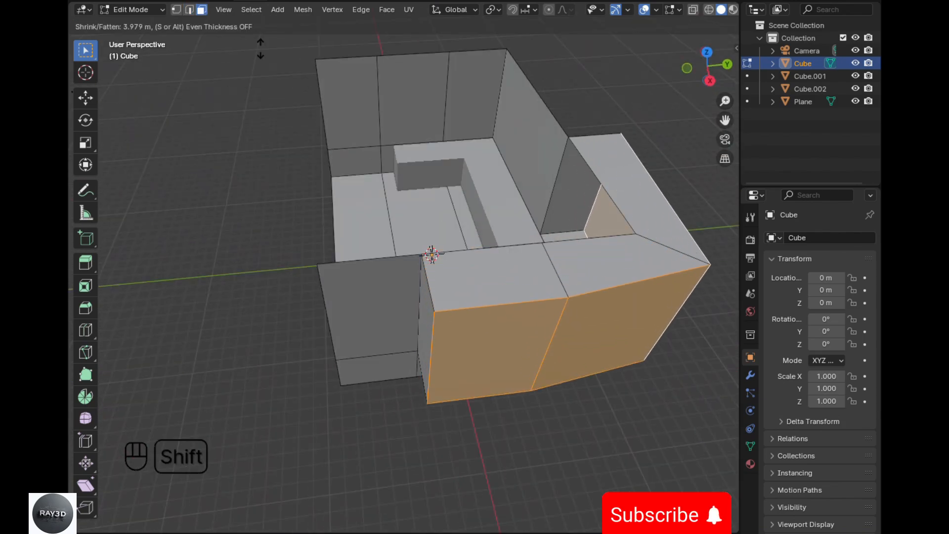
- Move the extruded recess's outer corner vertices along Y and X to square off the corner
key("KP_7")
key("1")
key("alt+z")
scroll(562, 124, "up", 2)
left_click(563, 123)
key("g")
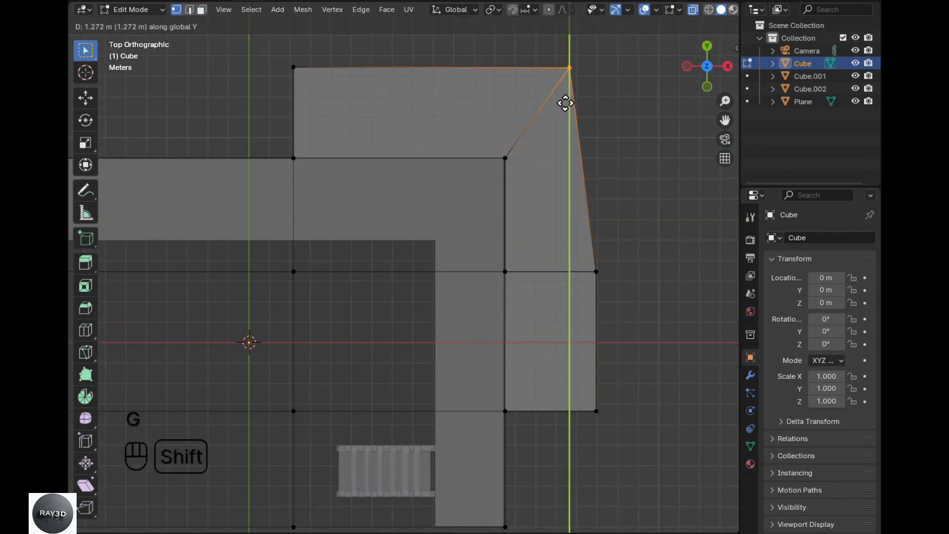
left_click(566, 104)
left_click(493, 143)
middle_click_drag(492, 143, 511, 335)
key("alt+z")
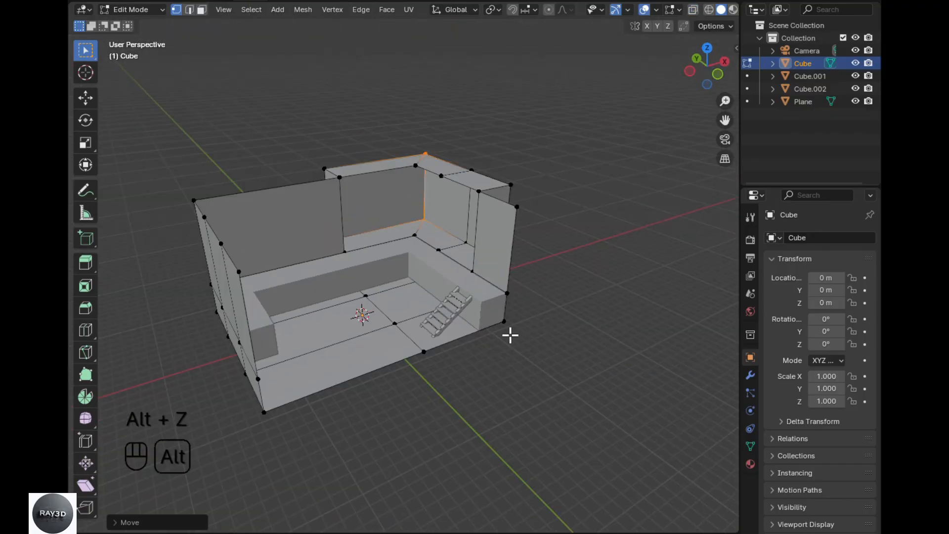
- Bevel the platform's two inner vertical corner edges with four segments to round them, and check the shape in X-ray
key("KP_0")
middle_click_drag(434, 331, 426, 291)
key("Tab")
left_click(426, 290)
key("Tab")
key("2")
left_click(490, 296)
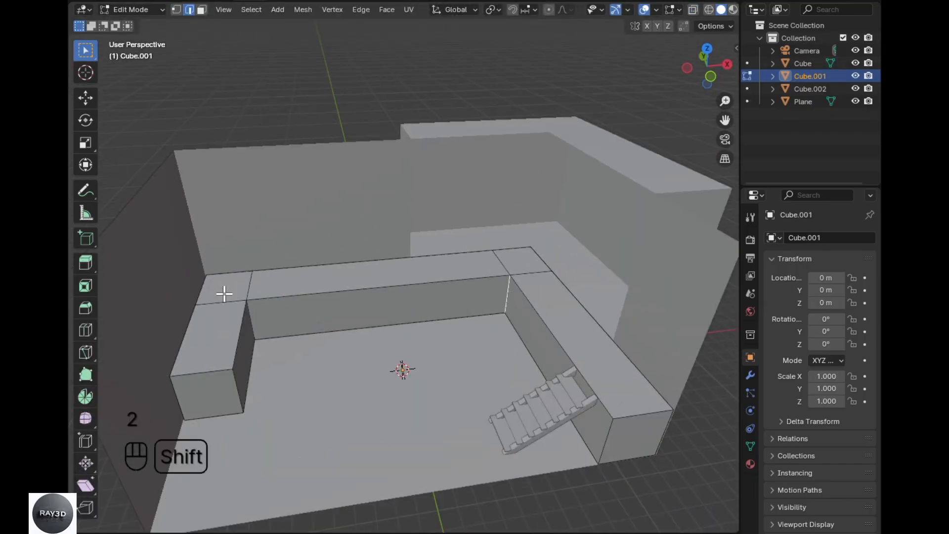
scroll(220, 394, "up", 3)
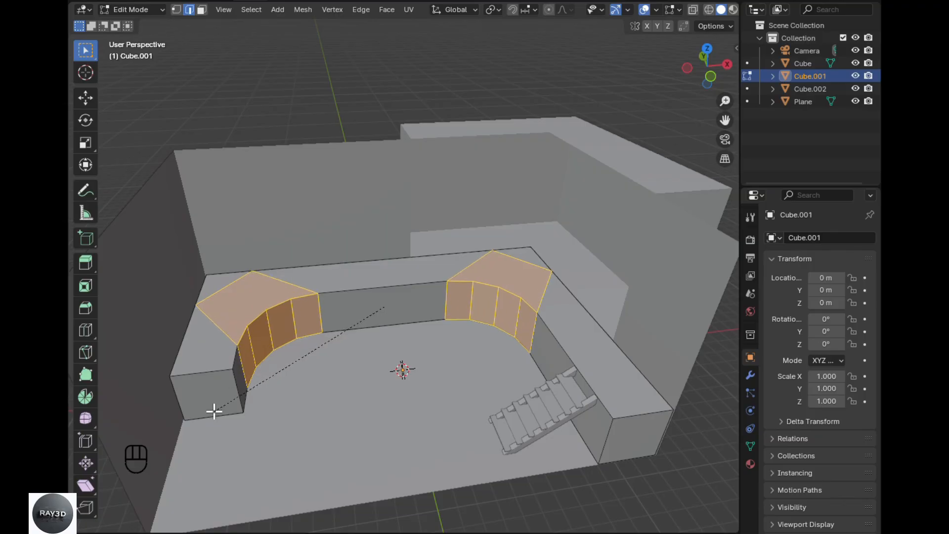
left_click(214, 411)
key("KP_7")
key("alt+z")
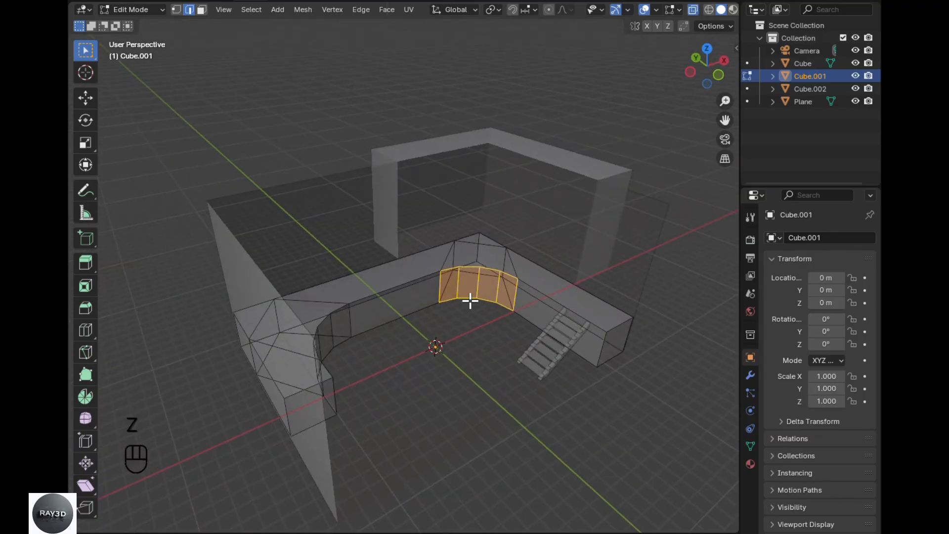
key("alt+z")
- Add horizontal loop cuts around the platform's sides near its top edge and near its base
key("KP_0")
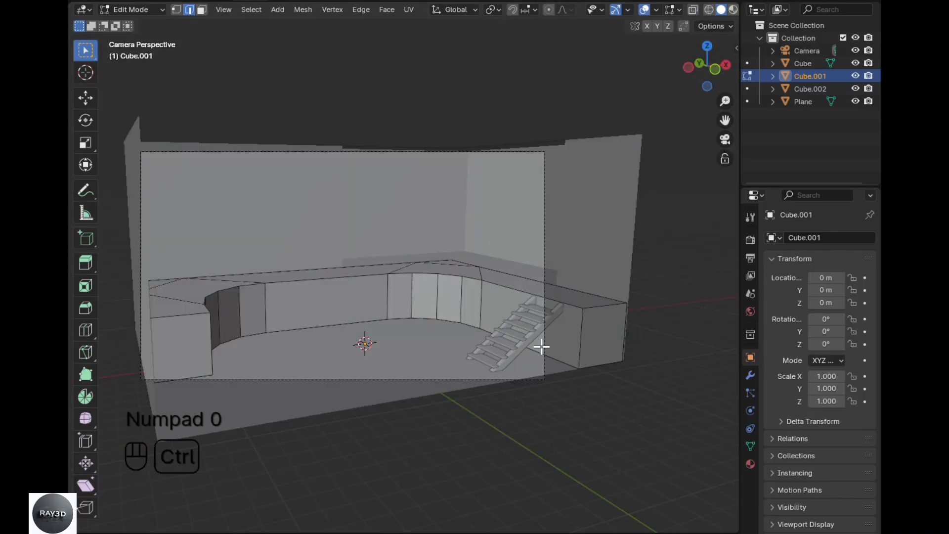
key("ctrl+r")
left_click(577, 349)
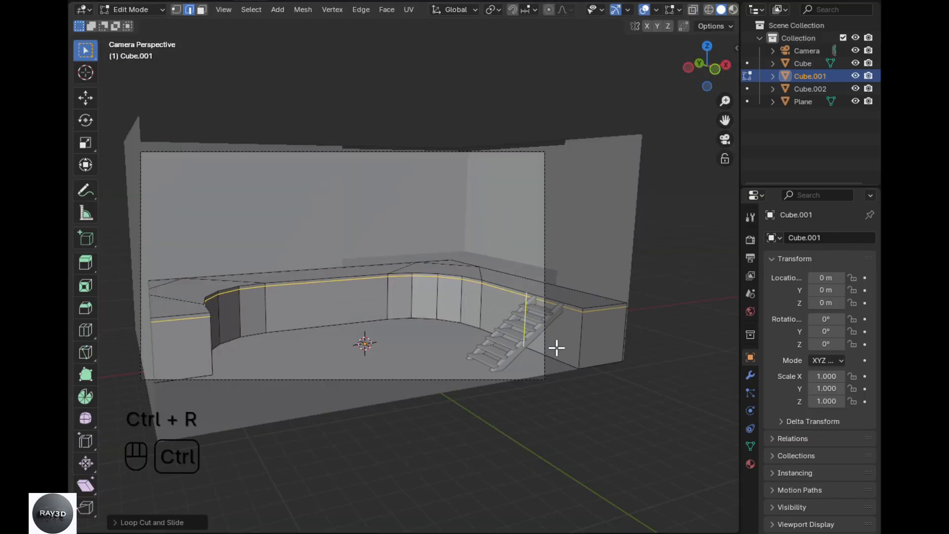
left_click(557, 347)
left_click(583, 352)
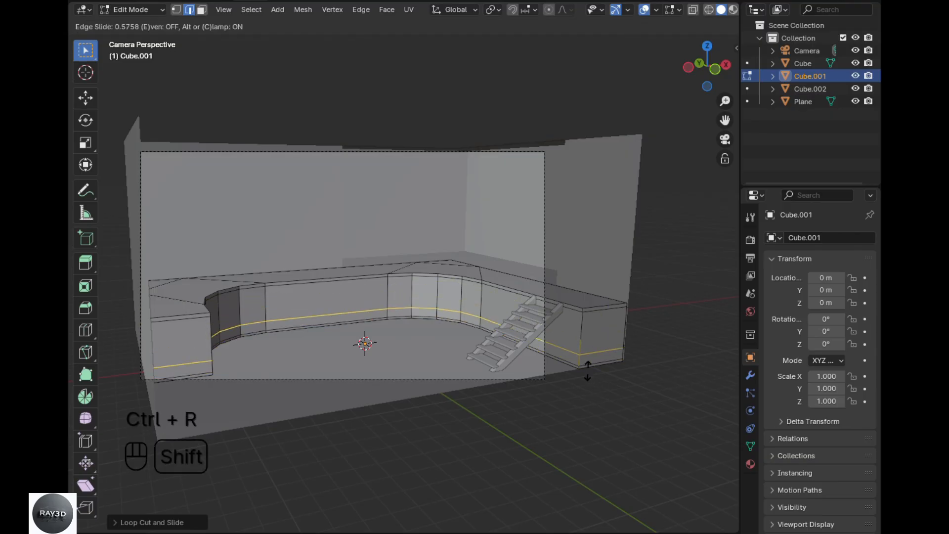
left_click(587, 372)
- Extrude the middle faces of the platform's right rounded corner inward about 2.8 m to form a recess
scroll(517, 334, "up", 3)
key("3")
left_click(517, 331)
left_click(405, 324, "ctrl")
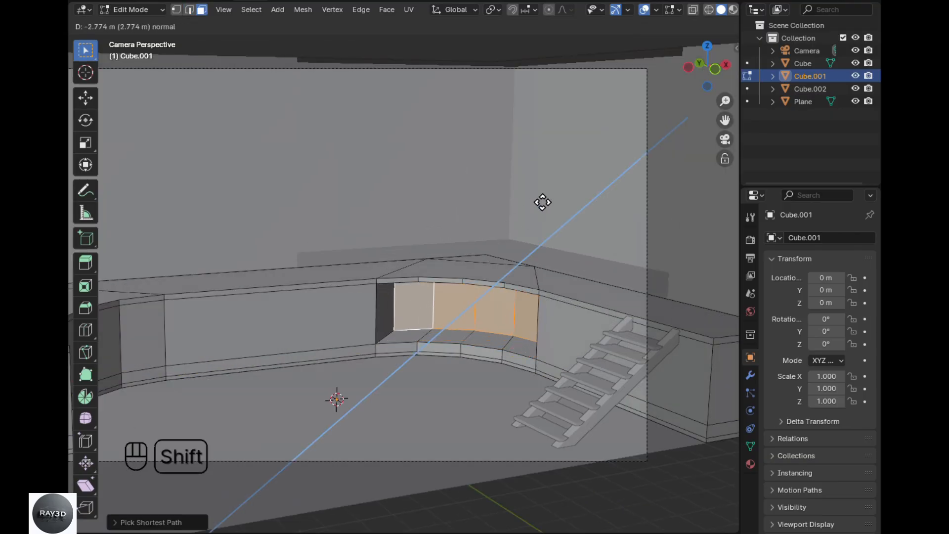
- Select the recess's floor faces and lower them about 0.3 m along Z
left_click(396, 340)
left_click(515, 345, "ctrl")
key("ctrl+z")
key("g")
key("z")
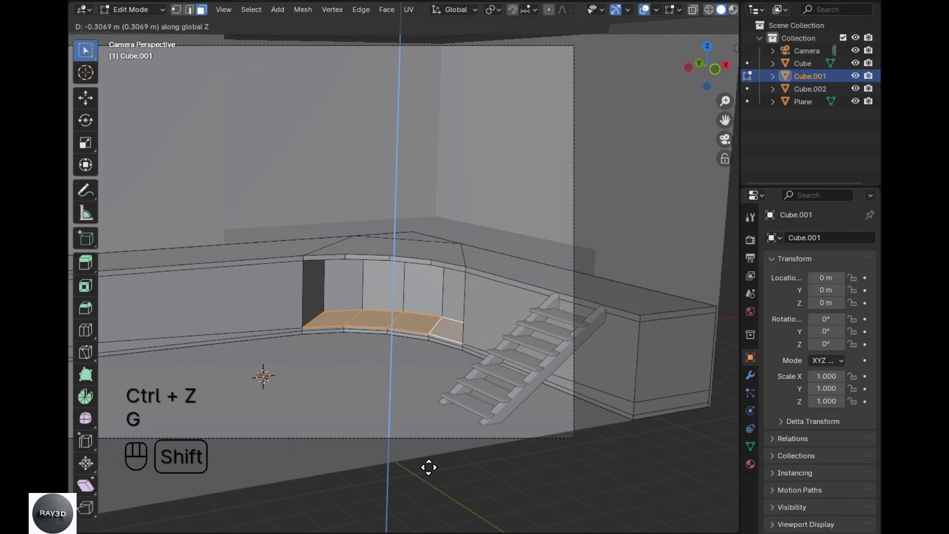
left_click(426, 457)
scroll(415, 415, "down", 4)
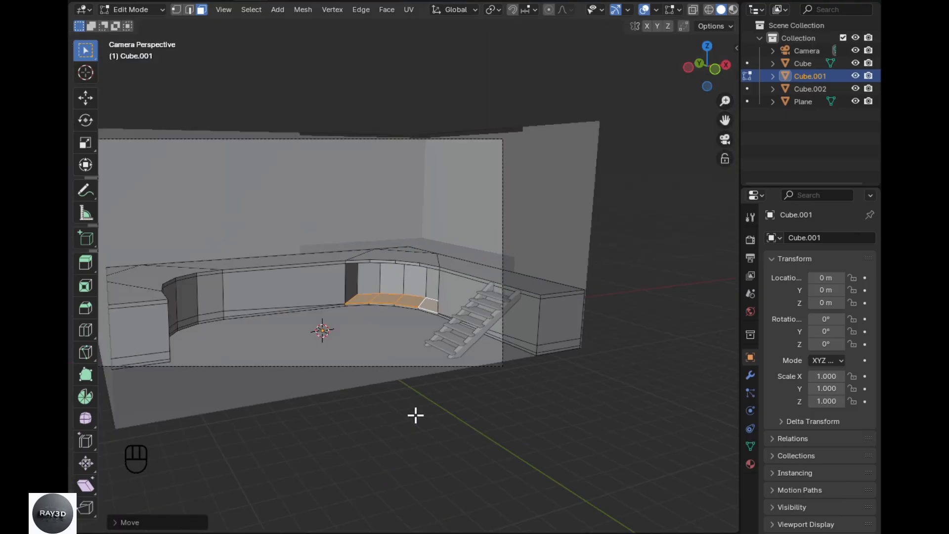
- Finish editing the platform and add a new cube to the scene
middle_click_drag(415, 415, 401, 433)
key("Tab")
key("KP_1")
key("shift+a")
mouse_move(421, 139)
left_click(500, 152)
key("alt+z")
key("alt+z")
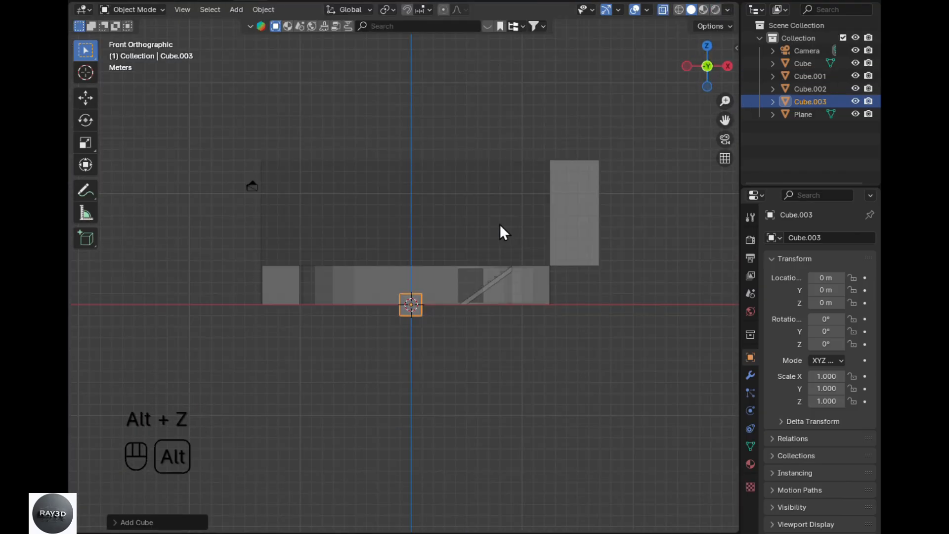
- Move the cube's mesh in plan over the recessed rounded corner of the platform
key("KP_7")
key("Tab")
key("alt+z")
middle_click_drag(530, 368, 414, 302, "shift")
key("g")
left_click(549, 358)
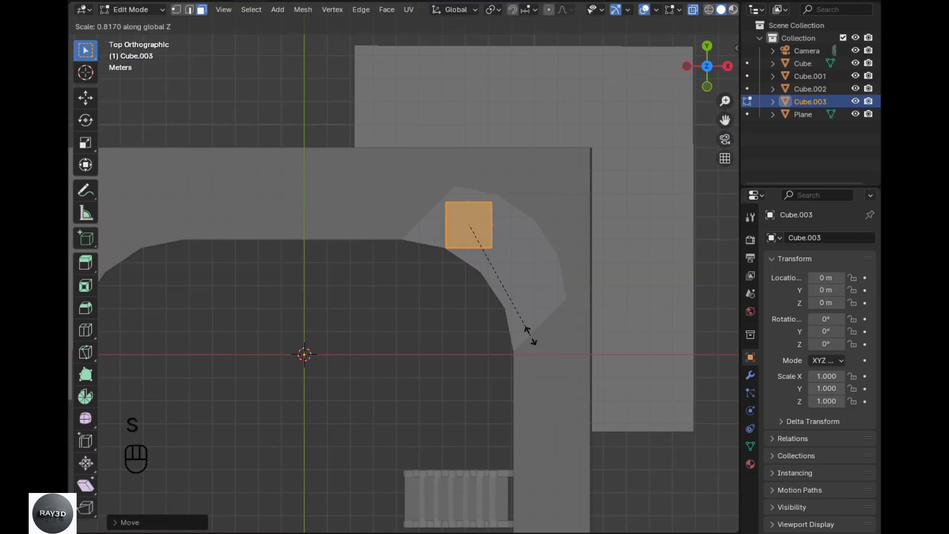
- Scale the cube into a thin, wide panel and rotate it diagonally to face the platform's rounded corner
left_click(474, 230)
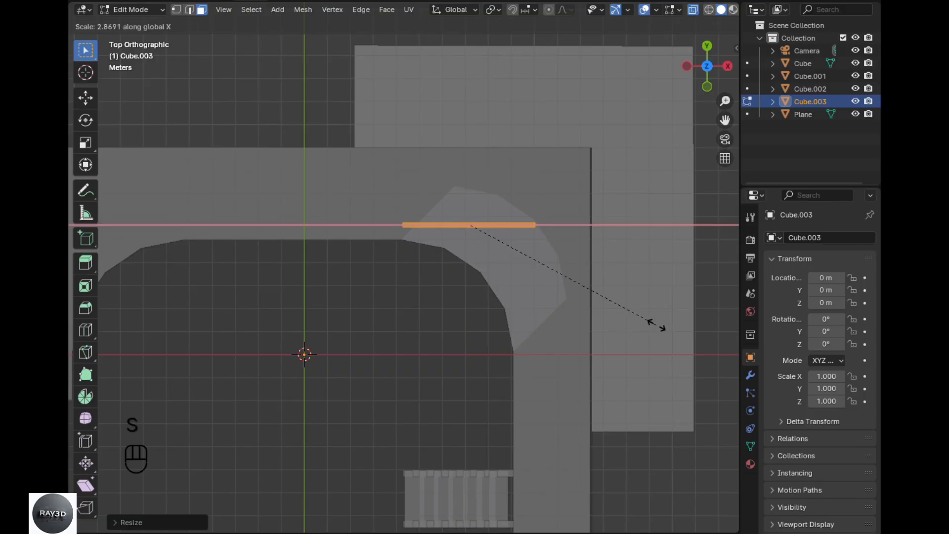
left_click(455, 382)
key("g")
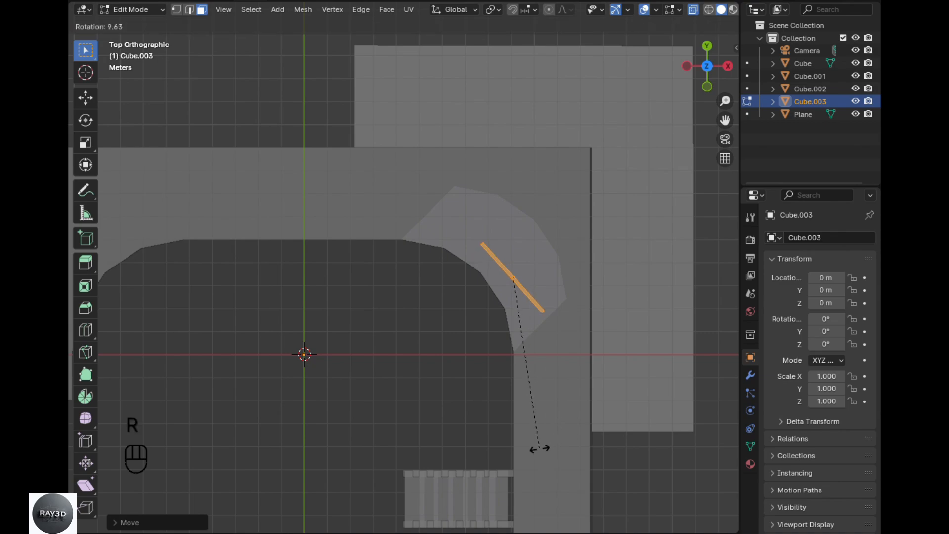
left_click(532, 451)
- Raise the panel about 3.2 m along Z so it sits above the platform's corner
middle_click_drag(532, 450, 492, 387)
key("g")
key("z")
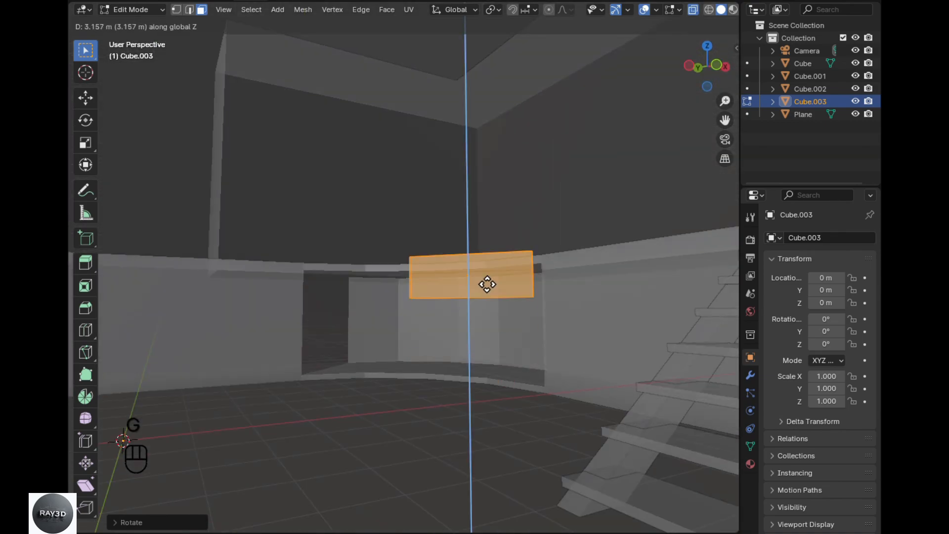
left_click(488, 283)
key("alt+z")
middle_click_drag(487, 283, 491, 377)
- Isolate the panel, add a vertical loop cut across its middle and move the cut outward in plan to bend the panel
key("KP_Divide")
middle_click_drag(465, 210, 499, 330, "shift")
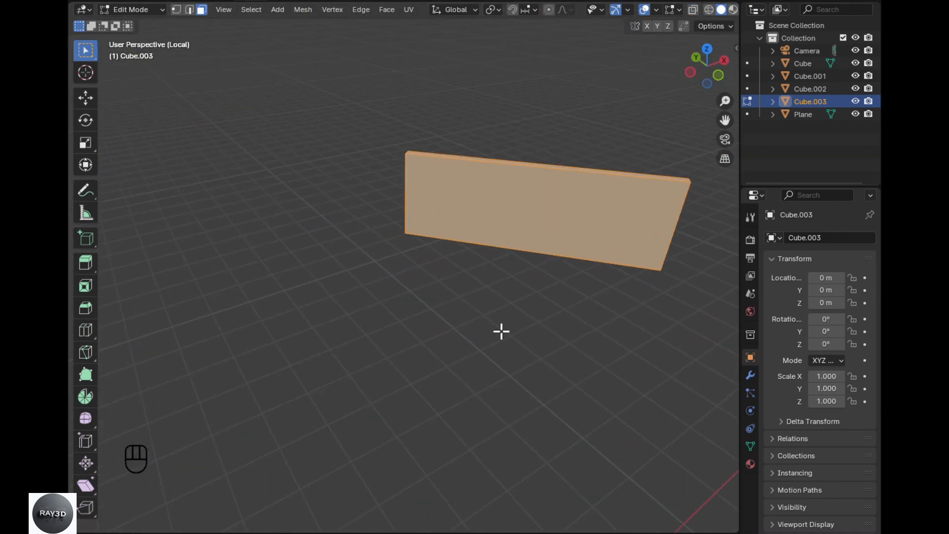
key("ctrl+r")
left_click(528, 275)
key("KP_7")
key("KP_Decimal")
key("g")
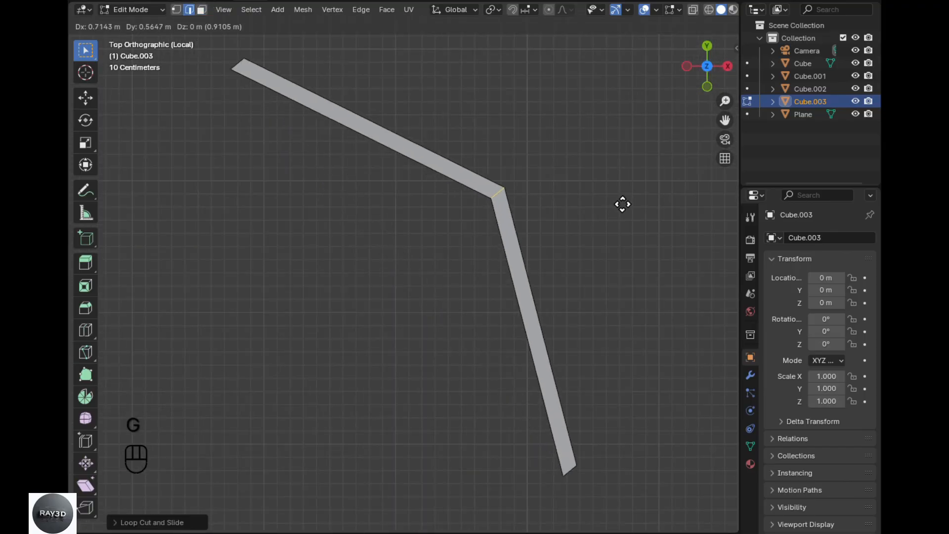
left_click(710, 216)
- Bevel the panel's middle bend with many segments to turn it into a smooth curve
key("ctrl+b")
scroll(620, 470, "up", 4)
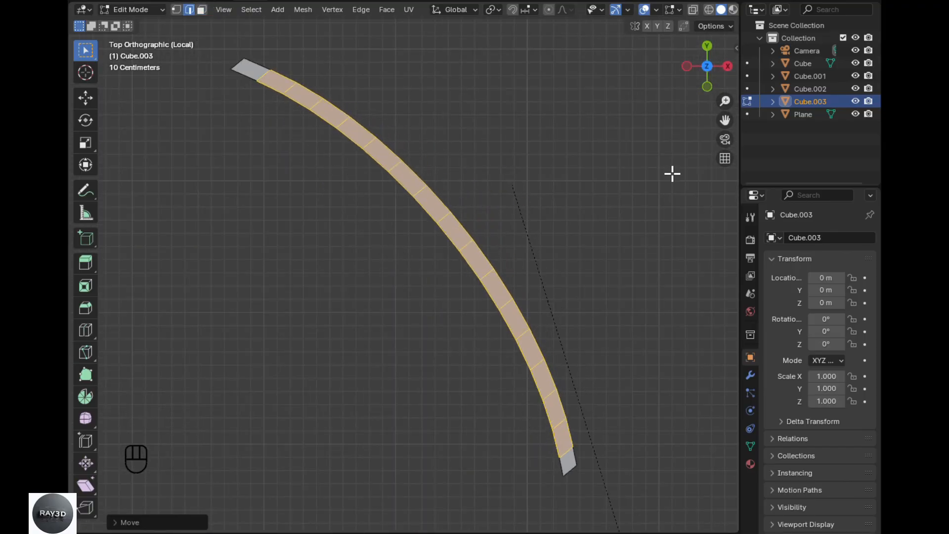
right_click(539, 237)
key("ctrl+b")
left_click(159, 84)
- Show the whole scene and rotate and move the curved panel in plan to align it with the platform's rounded corner
middle_click_drag(410, 410, 440, 311)
key("alt+z")
scroll(469, 312, "down", 3)
key("alt+z")
key("slash")
key("KP_7")
key("alt+z")
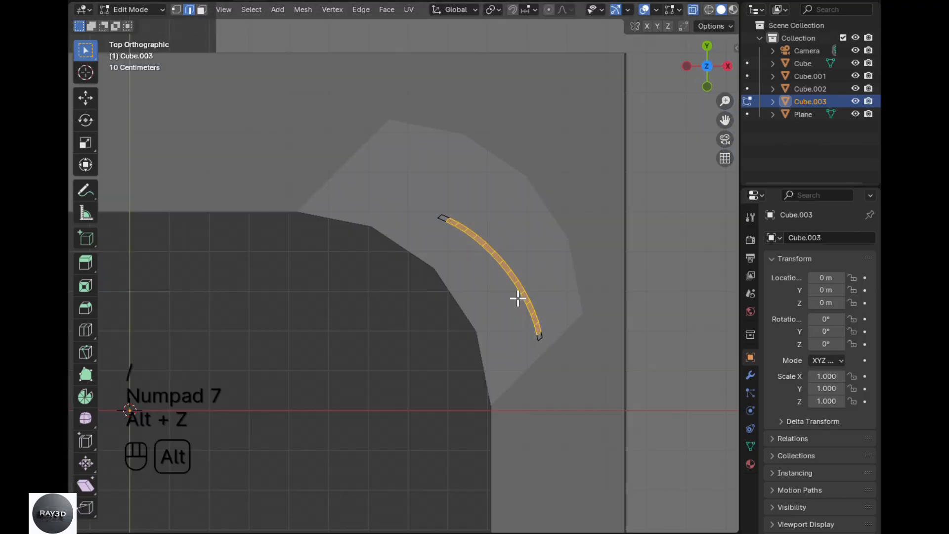
key("r")
left_click(502, 328)
key("g")
left_click(540, 284)
- Isolate the curved panel and dissolve the segments of its concave front side into one single face
left_click_drag(549, 302, 537, 242, "alt")
key("slash")
key("KP_Decimal")
key("3")
key("alt+z")
left_click(599, 305)
left_click_drag(657, 326, 396, 232)
key("3")
key("2")
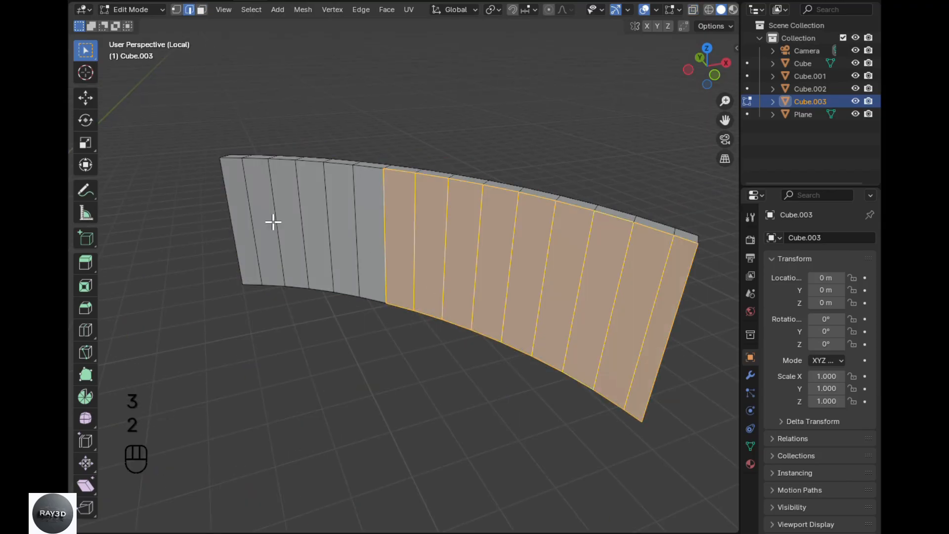
left_click_drag(572, 258, 571, 258)
key("x")
left_click(617, 350)
key("3")
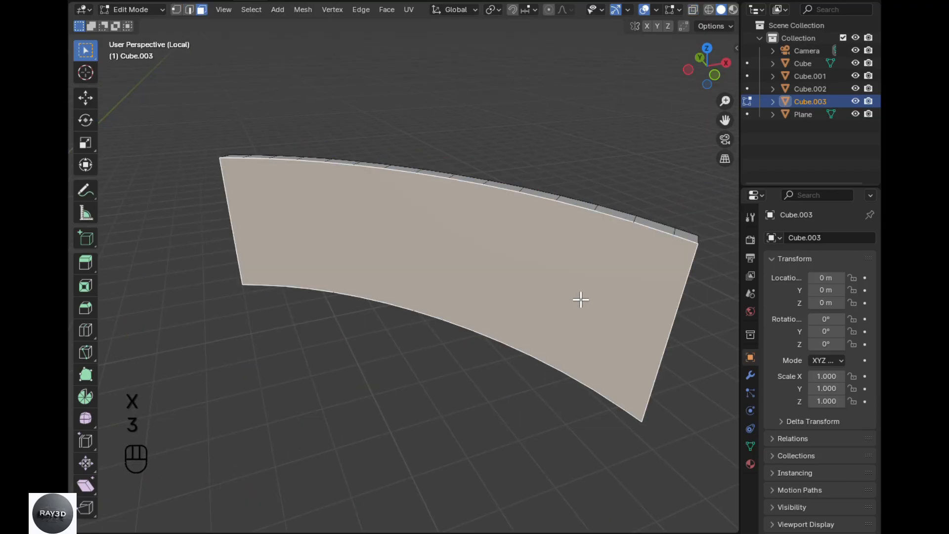
- Inset the panel's front face and extrude it inward to form a framed monitor screen
key("i")
left_click(589, 320)
key("e")
left_click(640, 277)
- Extrude the two middle faces on the monitor's underside downward about 0.04 m to start a stand
middle_click_drag(640, 277, 430, 367)
left_click(420, 366)
left_click(462, 404)
key("e")
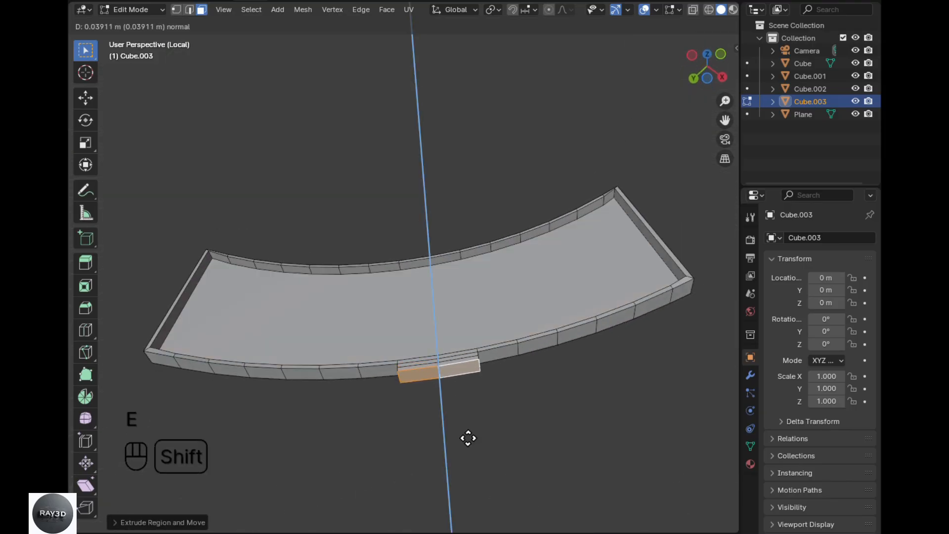
left_click(468, 438)
- Extrude the stand's front and back side faces outward to widen it into a foot
scroll(476, 401, "up", 3)
middle_click_drag(478, 387, 336, 416)
left_click(528, 413, "shift")
left_click(312, 404, "shift")
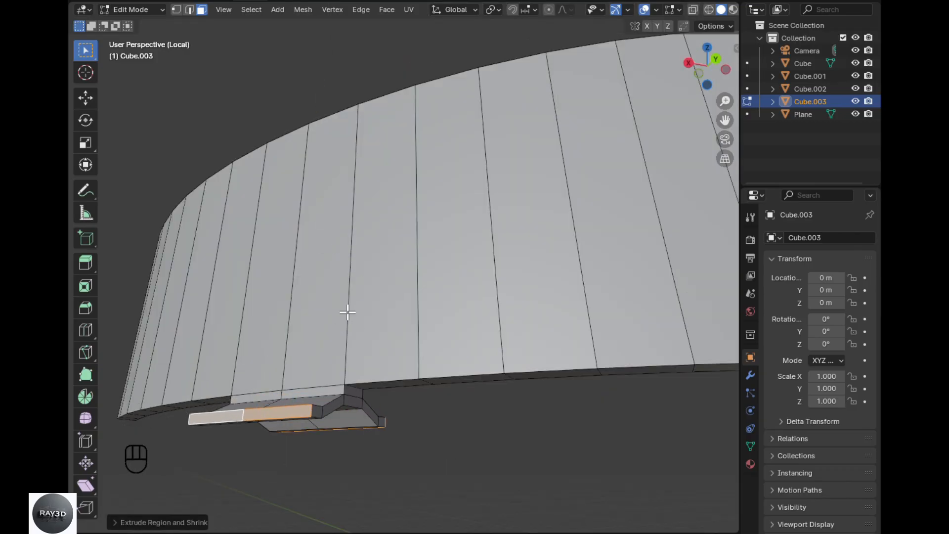
- Show the whole scene and lower the entire monitor about 0.25 m along Z toward the platform's top
key("KP_Decimal")
key("slash")
key("a")
key("g")
key("z")
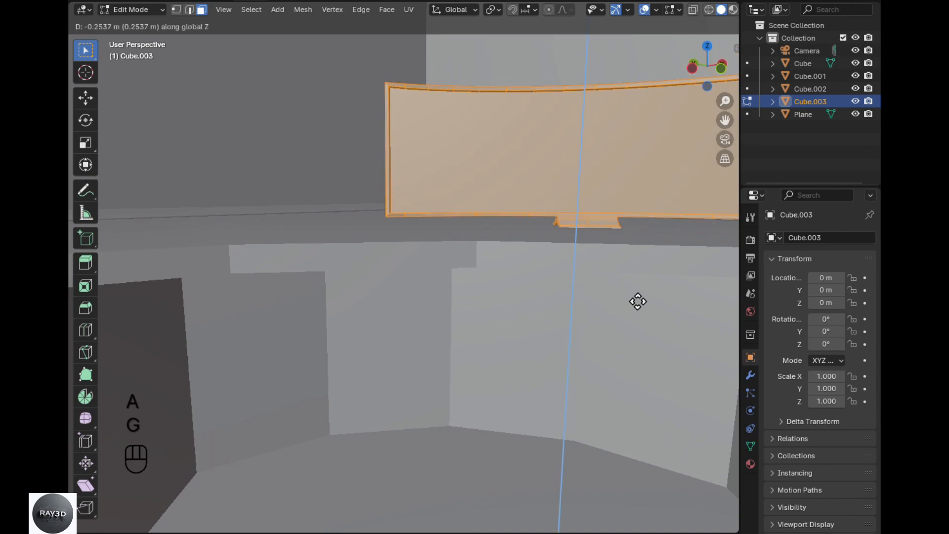
left_click(630, 297)
- Reposition and rotate the monitor in plan over the platform's rounded corner, and check it through the camera
key("KP_7")
key("alt+z")
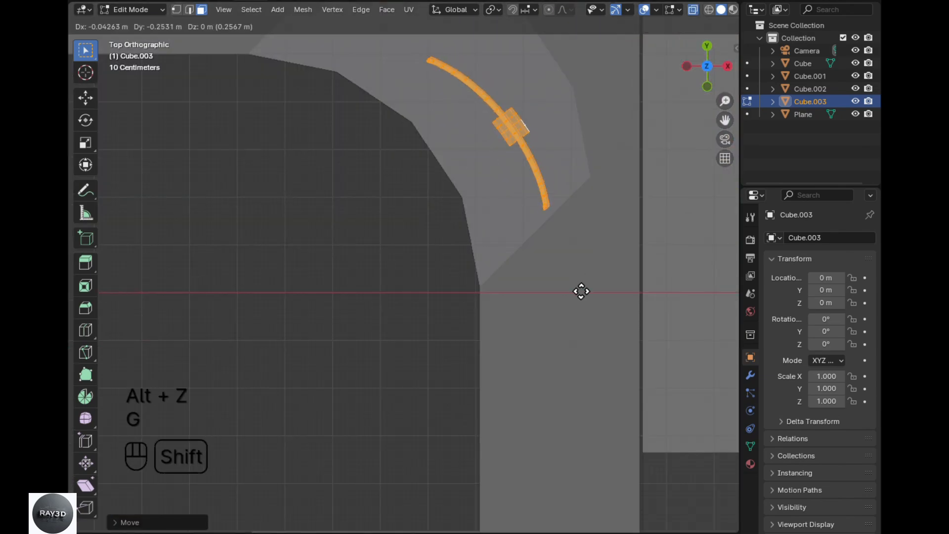
left_click(461, 422)
scroll(445, 369, "down", 3)
middle_click_drag(445, 369, 458, 318)
key("alt+z")
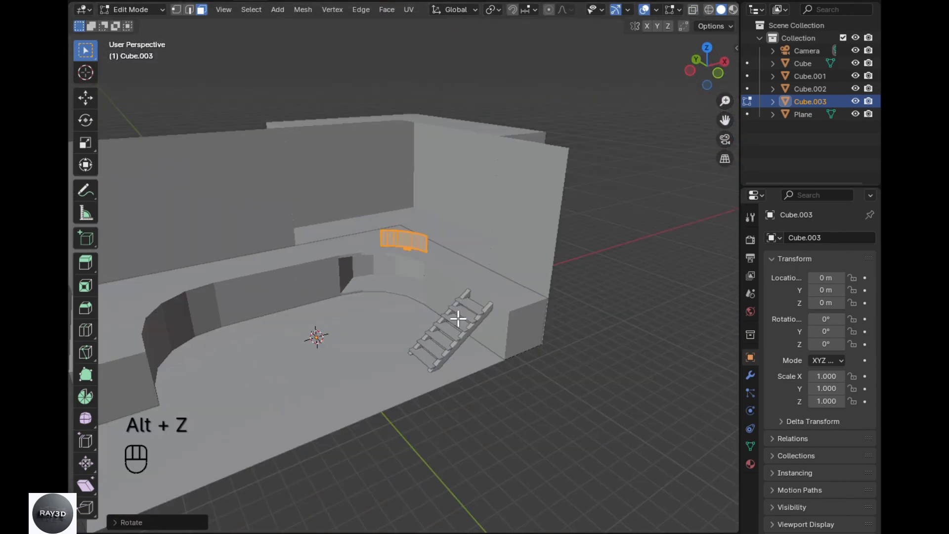
key("KP_0")
- Duplicate the whole monitor within its mesh and place the copy beside the original along the platform's curved corner
key("ctrl+z")
key("Tab")
key("KP_7")
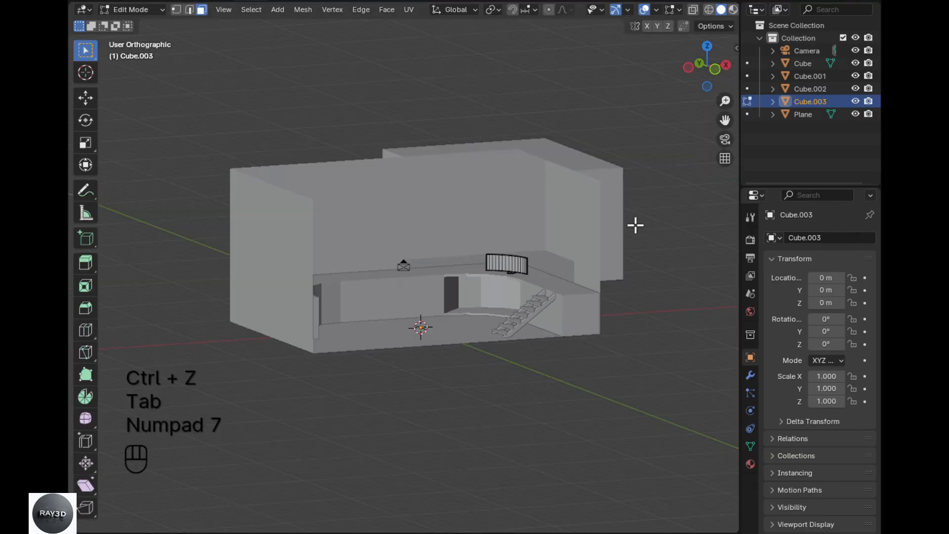
key("alt+z")
key("shift+a")
key("a")
left_click(354, 190)
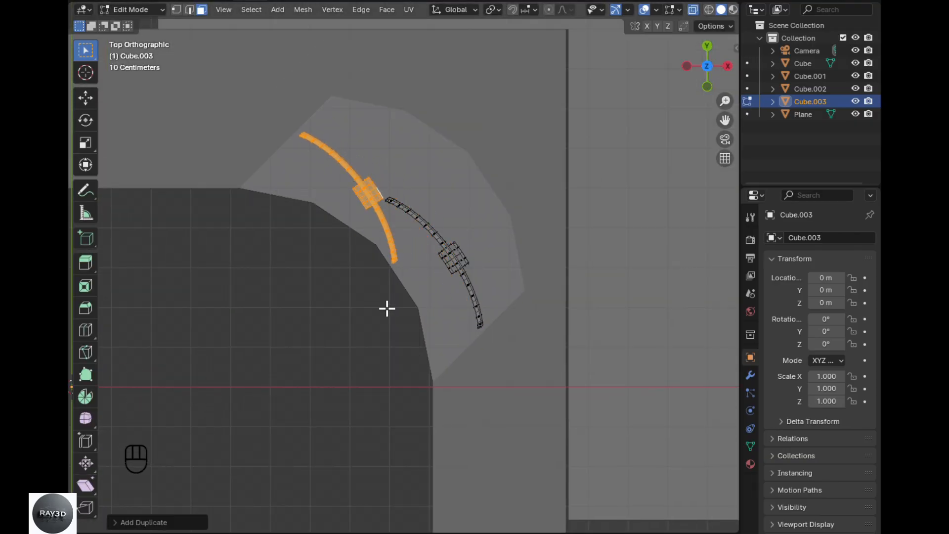
left_click(441, 287)
key("s")
right_click(418, 278)
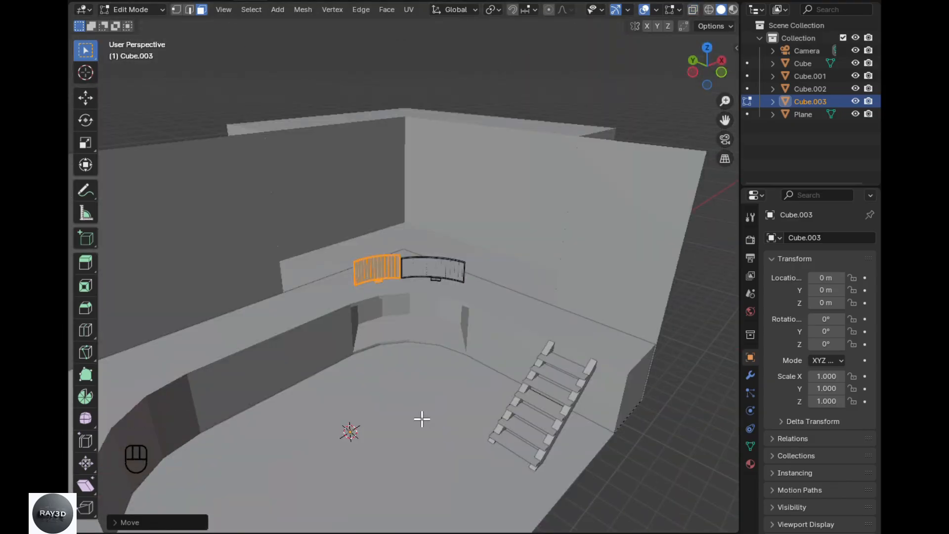
key("Tab")
key("KP_0")
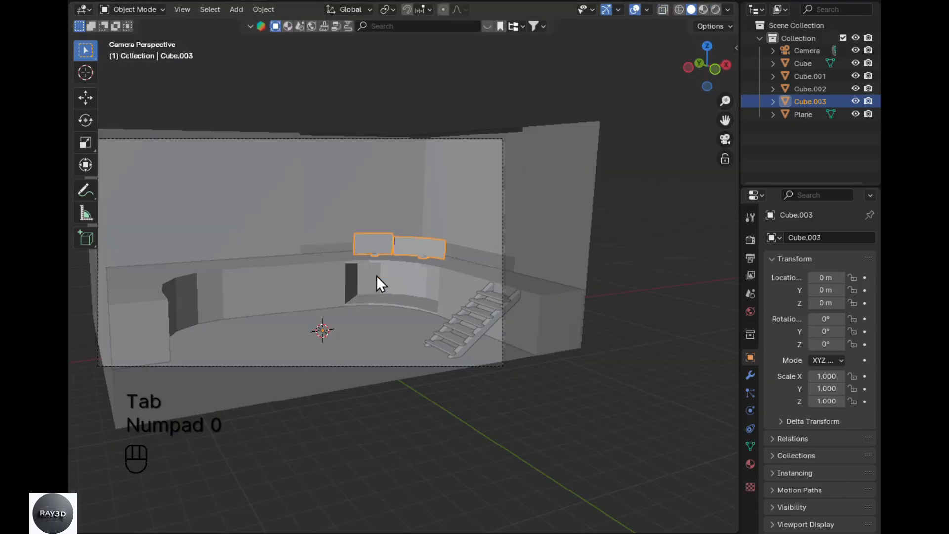
- Add a cylinder and move it in front view onto the platform's left end
key("shift+a")
mouse_move(296, 336)
left_click(410, 117)
key("Tab")
key("KP_1")
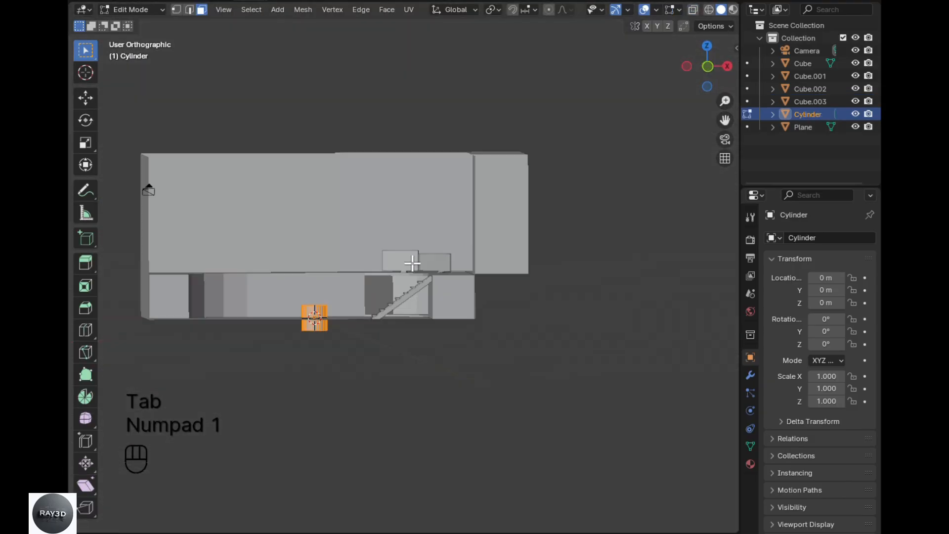
left_click(221, 240)
- Scale the cylinder down, rest its base on the platform's top surface and check it through the camera
middle_click_drag(263, 317, 373, 350, "shift")
scroll(373, 350, "up", 5)
key("alt+z")
key("g")
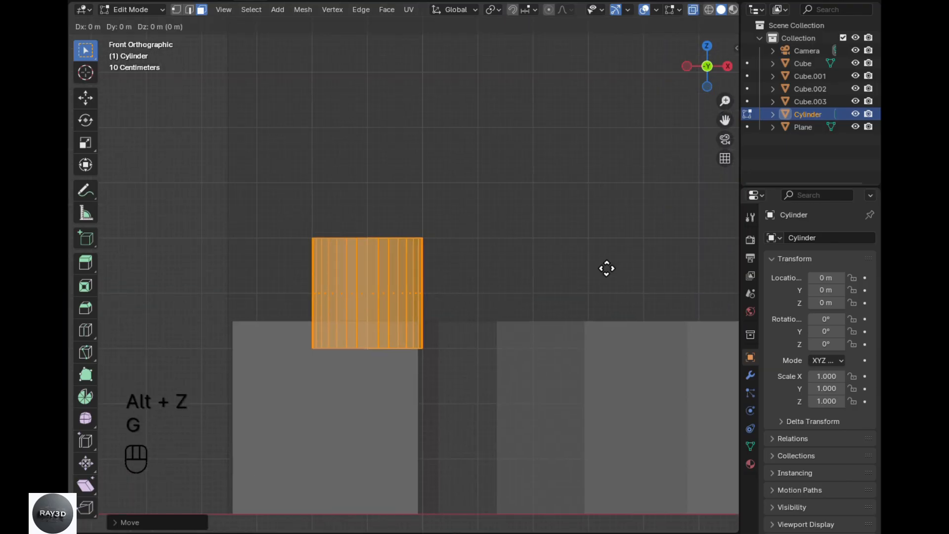
left_click(577, 214)
key("s")
key("s")
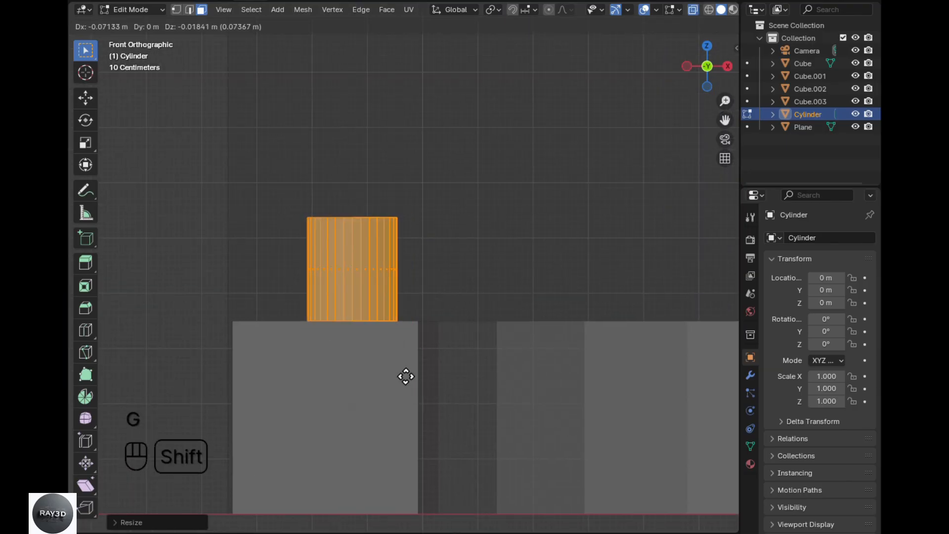
key("alt+z")
middle_click_drag(375, 374, 360, 381)
key("KP_0")
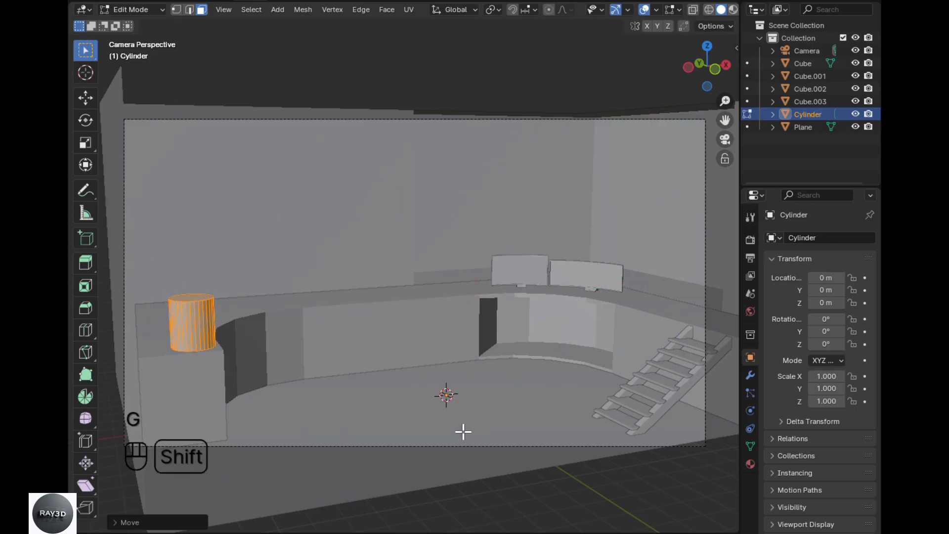
- Add a centred horizontal loop cut around the cylinder and bevel it wide toward the top and bottom rims
middle_click_drag(464, 432, 329, 424)
scroll(329, 424, "up", 6)
middle_click_drag(413, 399, 364, 390)
key("ctrl+r")
left_click(364, 391)
right_click(364, 390)
key("ctrl+b")
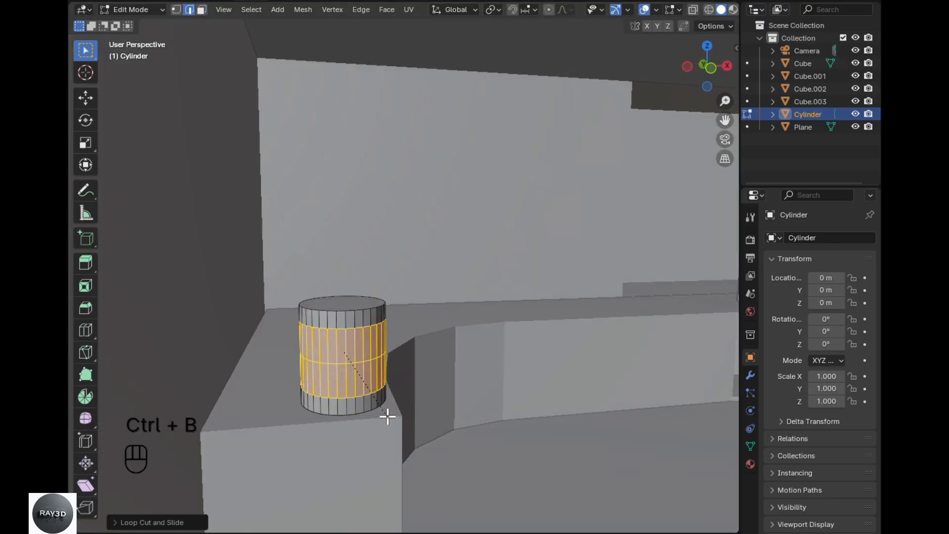
left_click(387, 417)
- Select the narrow face bands at the cylinder's top and bottom and extrude them outward along their normals
middle_click_drag(459, 500, 424, 399, "ctrl")
key("ctrl+i")
key("3")
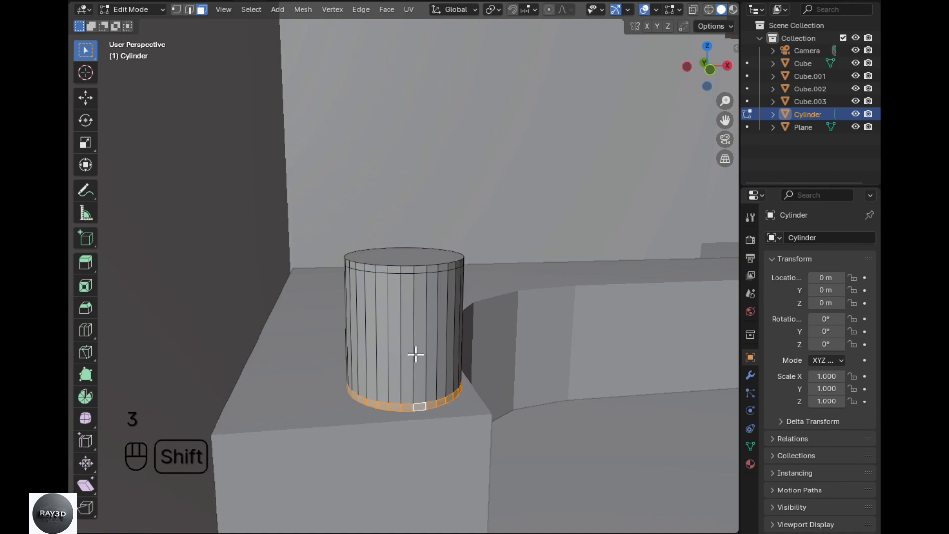
left_click(409, 269, "alt+shift")
key("alt+e")
left_click(413, 269)
- Extrude the cylinder's top cap upward about 0.03 m and inset it to leave a narrow rim
left_click(407, 232)
scroll(407, 232, "up", 3)
left_click(405, 257)
key("e")
key("e")
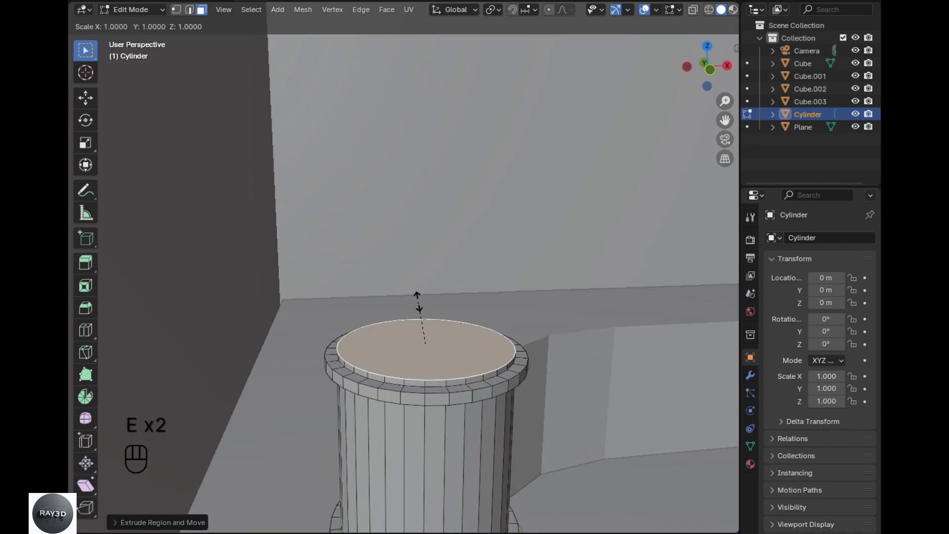
key("shift+e")
key("ctrl+z")
key("e")
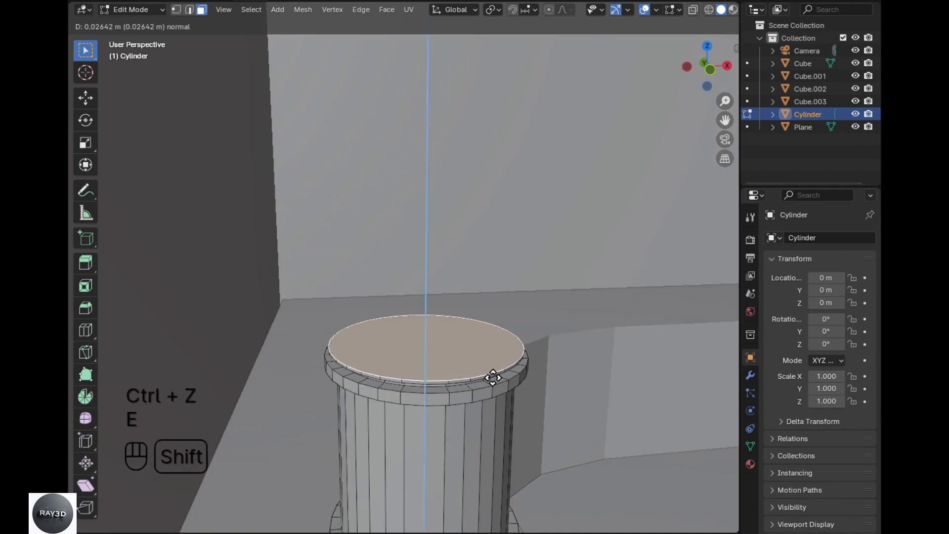
right_click(509, 411)
key("i")
left_click(497, 420)
- Select the rim's face ring, deselect alternate faces with Checker Deselect and extrude the remaining ones upward into posts
scroll(498, 420, "up", 2)
left_click(497, 420, "alt")
key("e")
key("ctrl+z")
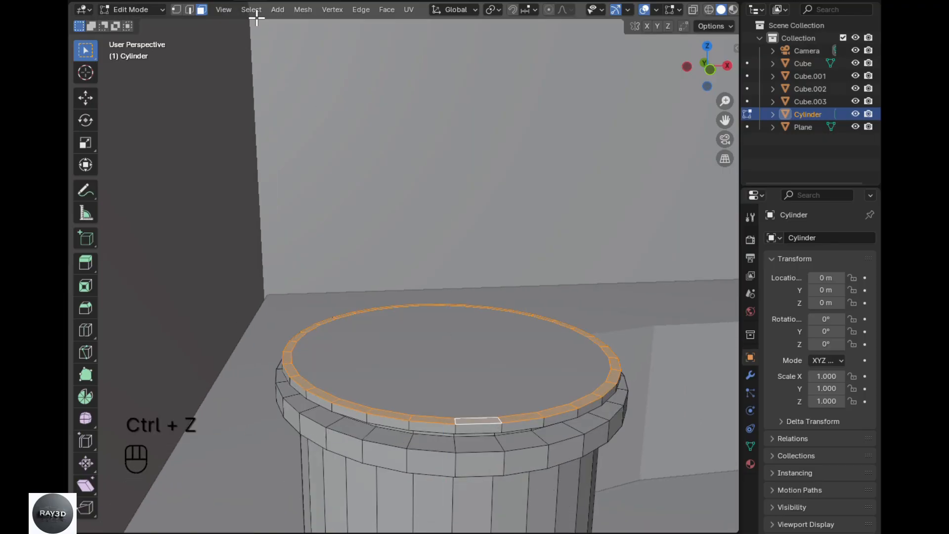
left_click(252, 9)
left_click(267, 118)
key("e")
left_click(431, 141)
- Bridge the tops of two opposite posts, add a loop cut across the middle and raise it along Z
left_click(430, 350, "alt")
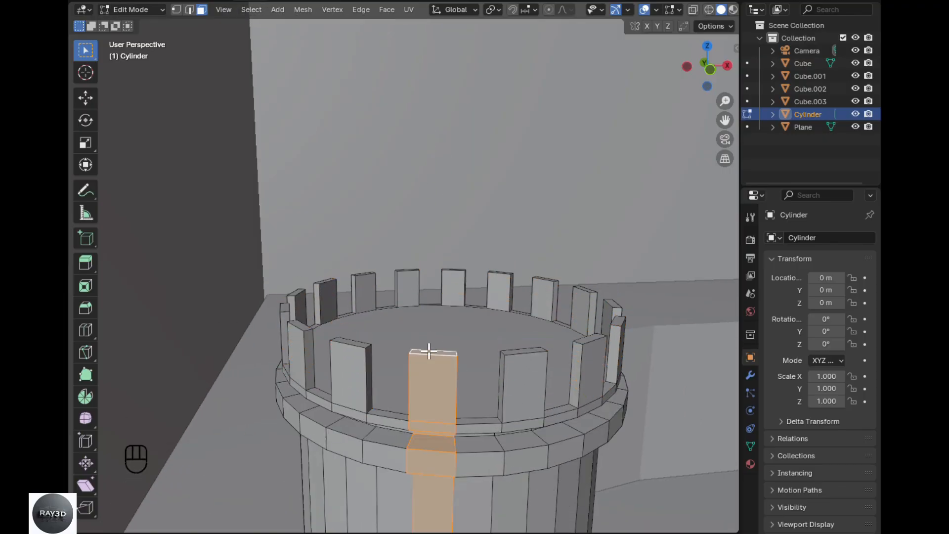
key("2")
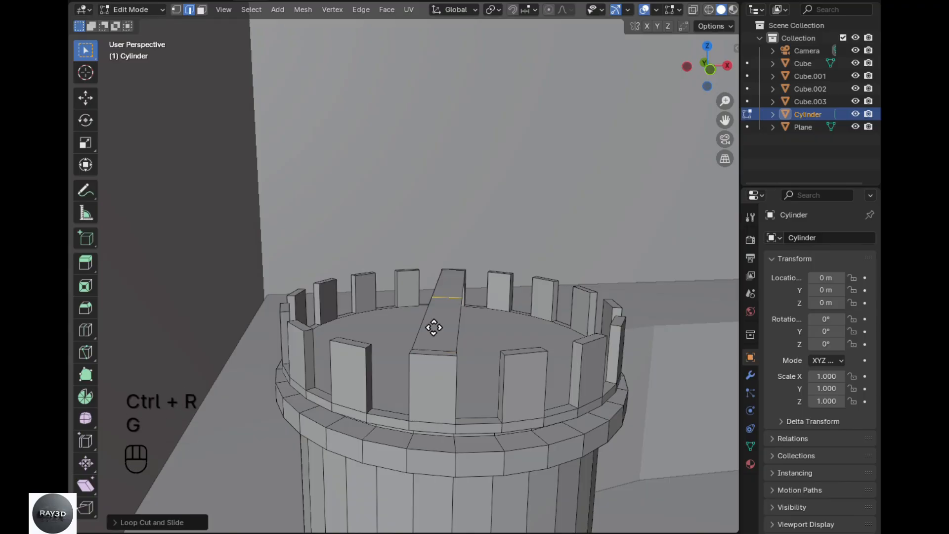
key("z")
left_click(448, 232)
- Bevel the raised loop into several segments to form an arch, and extrude its faces along their normals for thickness
key("ctrl+b")
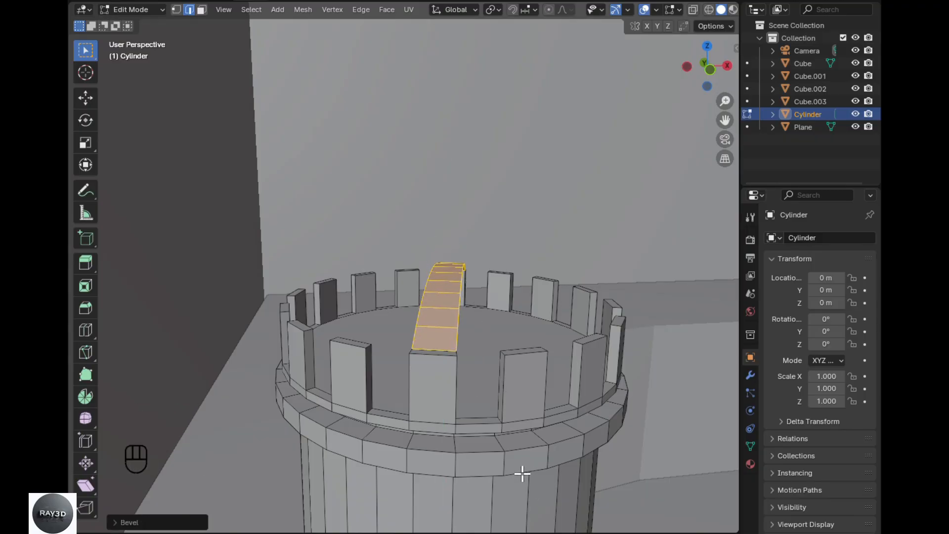
key("alt+e")
left_click(522, 473)
- Close the gap between the arch's end and the top of its front post with a face
middle_click_drag(522, 474, 475, 408)
key("KP_2")
left_click(475, 409, "shift")
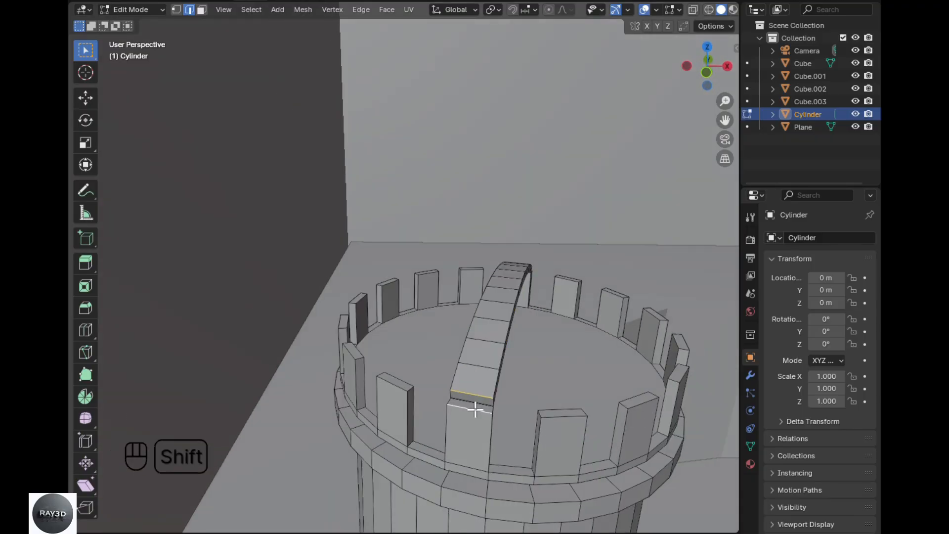
- Duplicate the container's recessed cap face up to the post tops, scale it to cover them and extrude it slightly into a lid
left_click(564, 381)
key("g")
key("e")
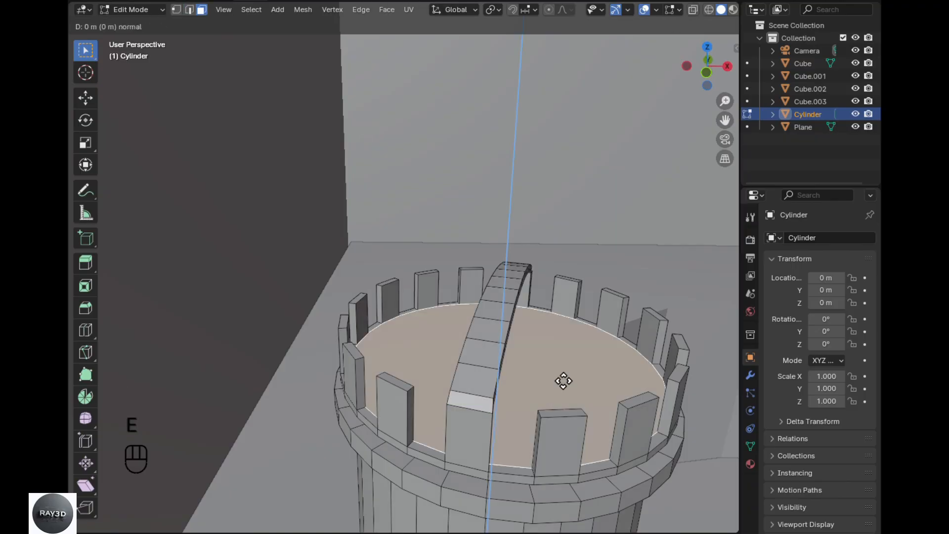
key("ctrl+z")
key("shift+d")
key("z")
left_click(564, 339)
key("s")
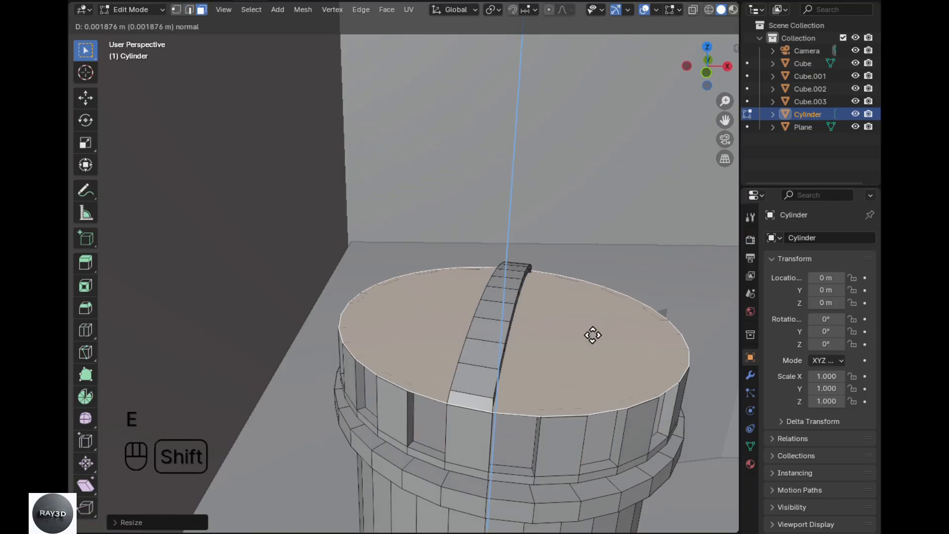
left_click(593, 336)
- Extrude the container body's side faces outward in side view into a box-shaped slab reaching toward the side wall
scroll(557, 418, "down", 5)
middle_click_drag(557, 417, 494, 424)
scroll(415, 392, "up", 5)
key("KP_1")
key("KP_3")
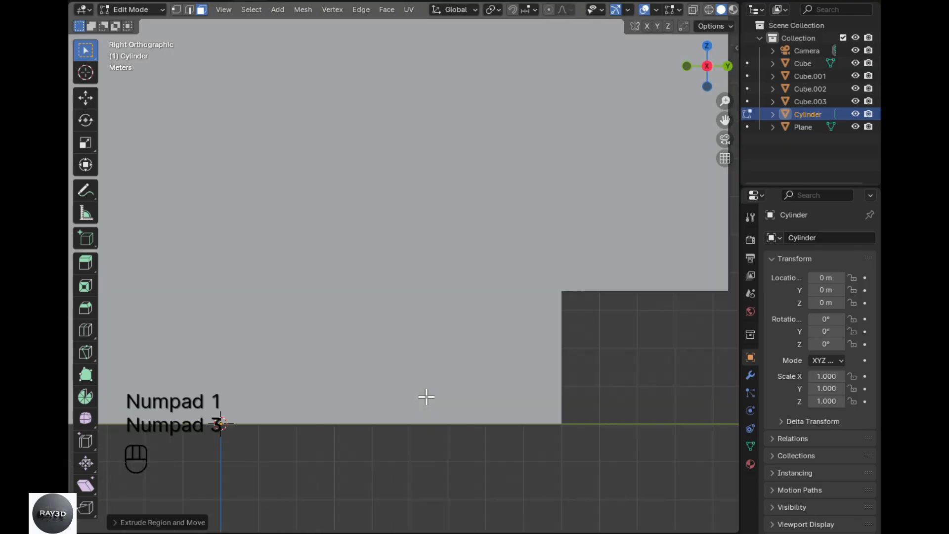
key("ctrl+KP_3")
key("alt+z")
scroll(492, 329, "up", 3)
middle_click_drag(492, 329, 339, 413, "shift")
key("alt+z")
key("e")
left_click(418, 449)
- Move the end face of the extruded side slab along the global Y axis
key("alt+z")
key("g")
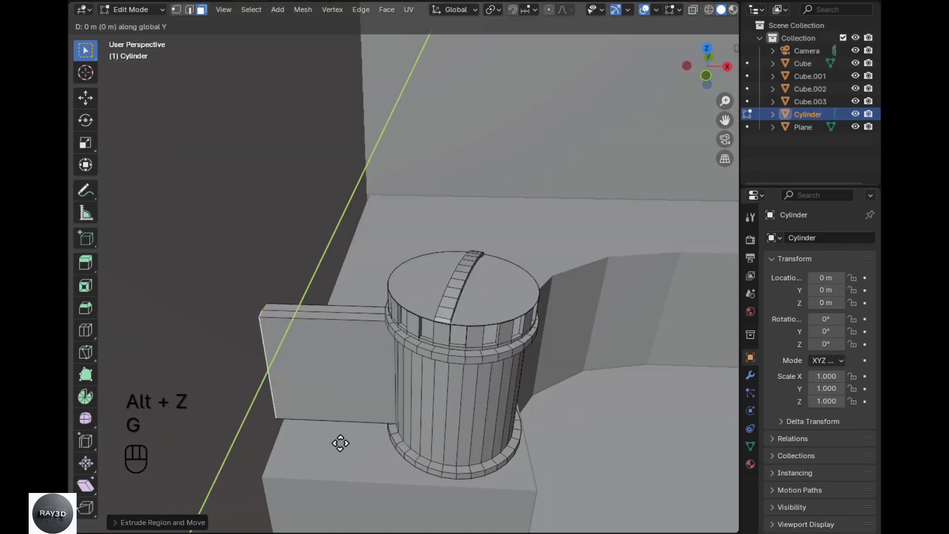
middle_click_drag(328, 445, 411, 418, "alt")
scroll(411, 419, "up", 3)
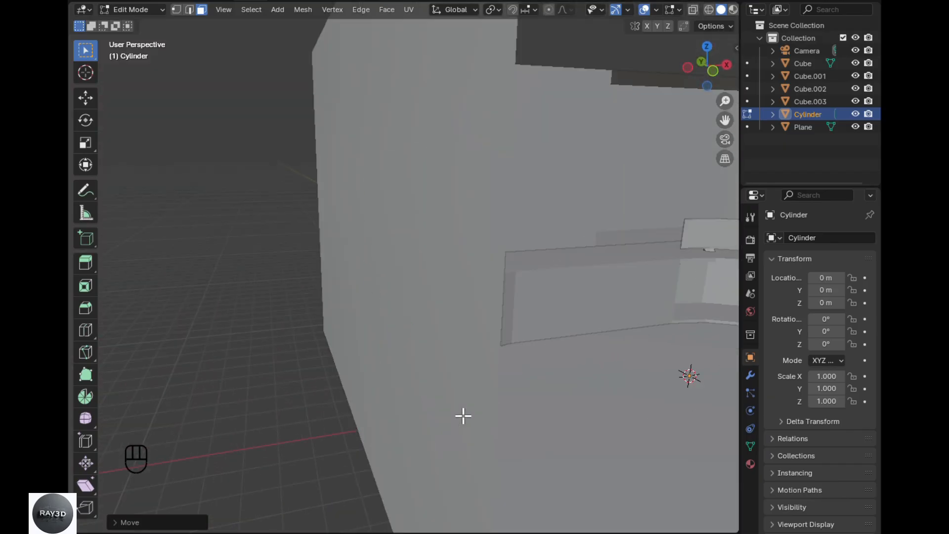
- Add a loop cut low around the container's body, then inset the faces above it and extrude them
key("ctrl+r")
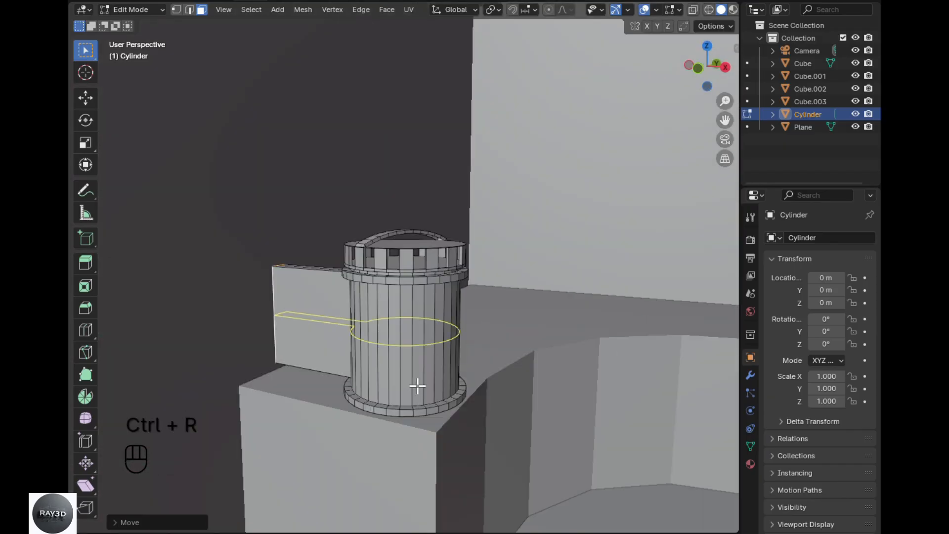
left_click(415, 388)
left_click(428, 430)
scroll(404, 394, "up", 4)
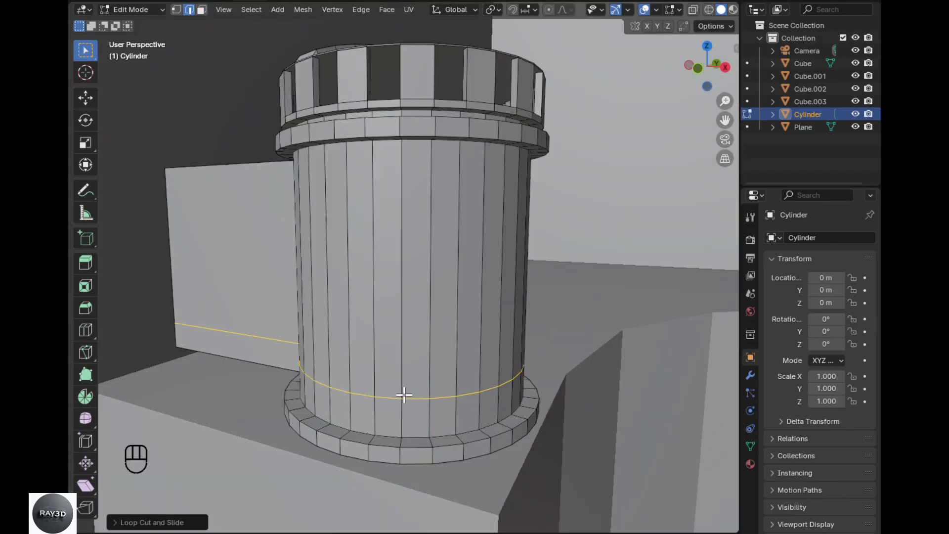
left_click(418, 326)
key("i")
scroll(494, 396, "down", 8)
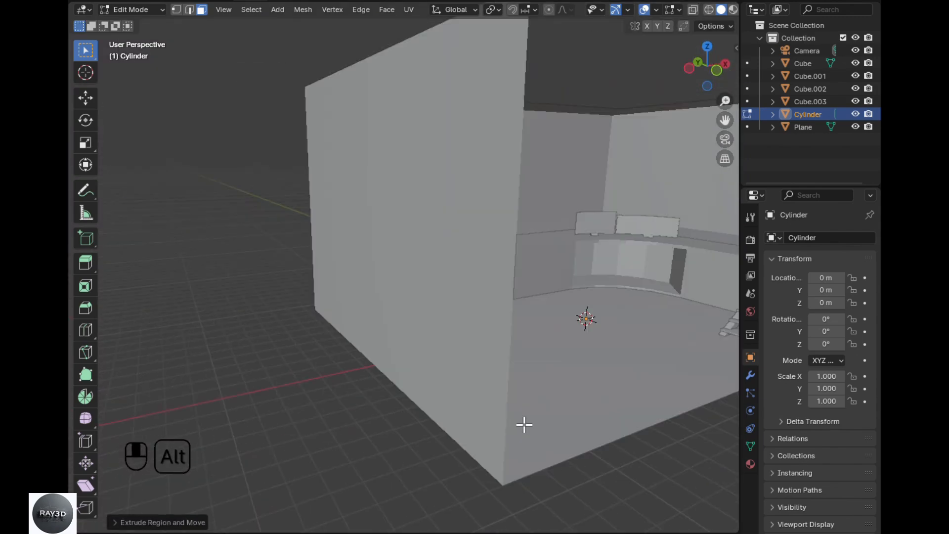
- Return to the camera view and open the room shell mesh for editing
key("KP_0")
key("Tab")
left_click(415, 228)
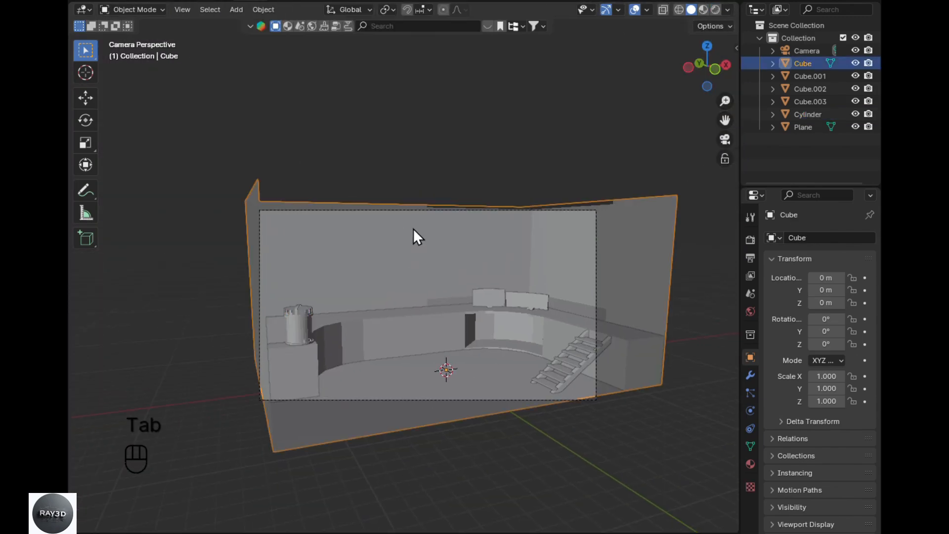
key("Tab")
scroll(517, 276, "up", 3)
key("2")
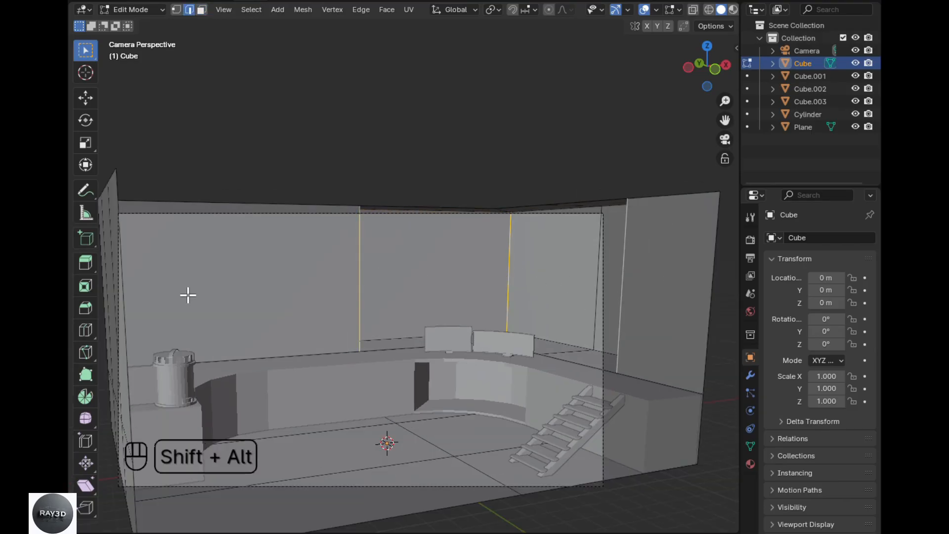
middle_click_drag(188, 295, 282, 236)
key("ctrl+b")
middle_click_drag(186, 317, 583, 322)
key("ctrl+z")
- Delete the room shell's ceiling face to open the room from above
key("3")
left_click(608, 212)
key("x")
left_click(546, 153)
- Select the vertical wall corner edges of the room shell and bevel them into flat chamfers
key("2")
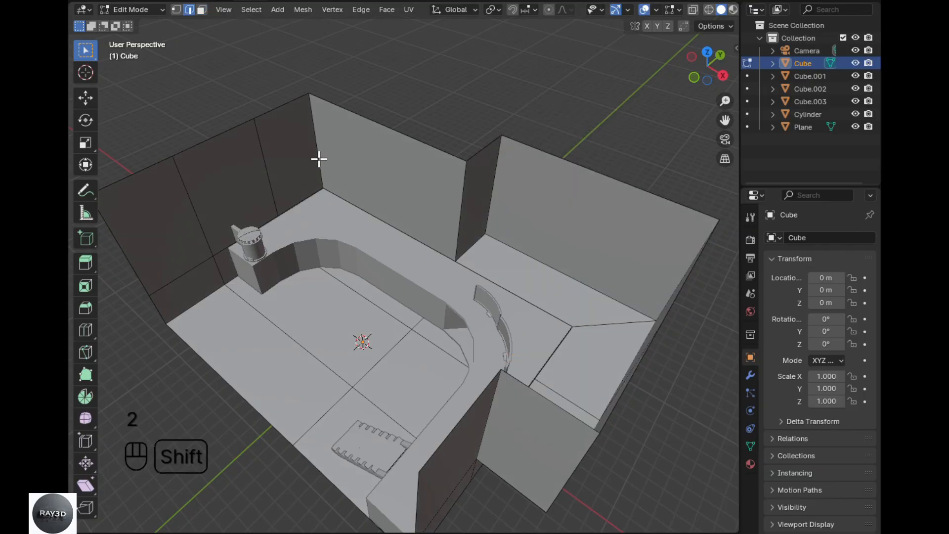
left_click(689, 300, "alt")
middle_click_drag(318, 159, 607, 269)
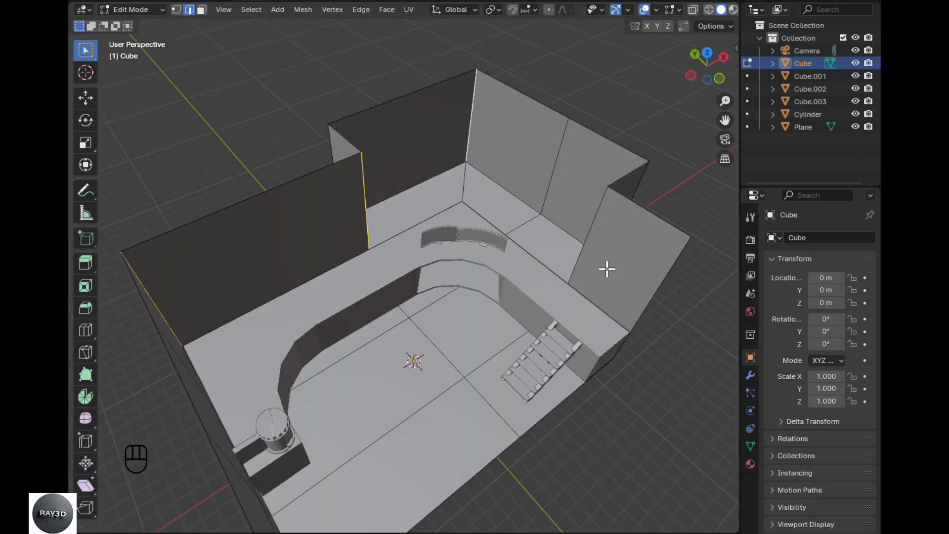
right_click(728, 310)
key("KP_0")
key("Tab")
- Add a cylinder mesh and move it in top view about 15.2 m along X and 12.2 m along Y into the room's far corner
key("shift+a")
mouse_move(360, 340)
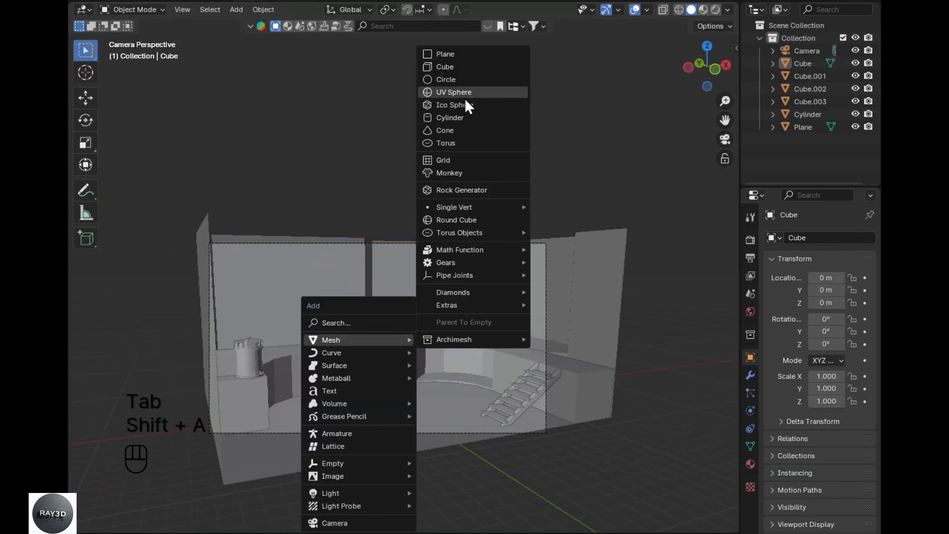
left_click(450, 118)
key("Tab")
key("KP_7")
key("alt+z")
key("g")
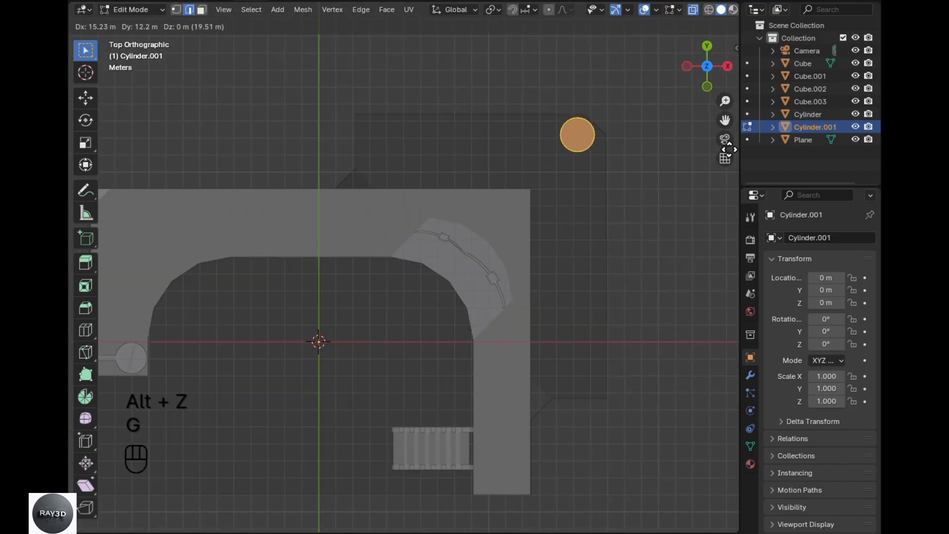
left_click(729, 149)
- Shift the new cylinder against the chamfered corner so that its back overlaps the chamfer face
key("KP_Decimal")
key("1")
key("g")
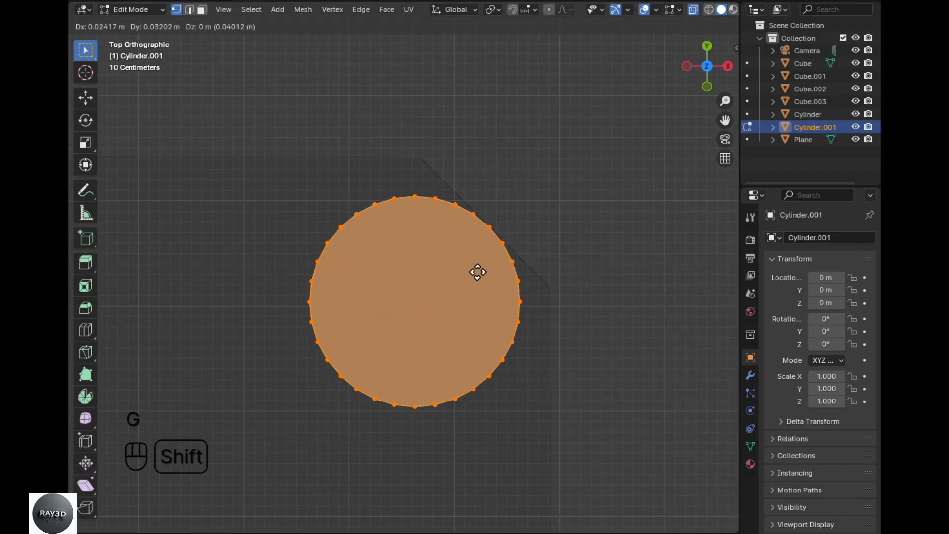
left_click(519, 159)
- Raise the corner cylinder along Z until its base rests on the raised floor
key("KP_1")
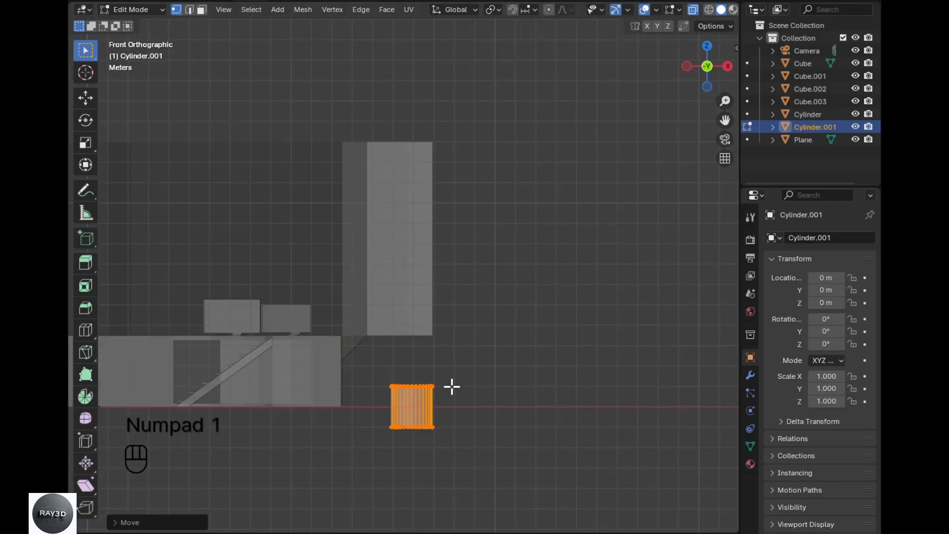
key("alt+z")
key("g")
key("z")
right_click(425, 313)
middle_click_drag(425, 313, 434, 404)
key("g")
key("z")
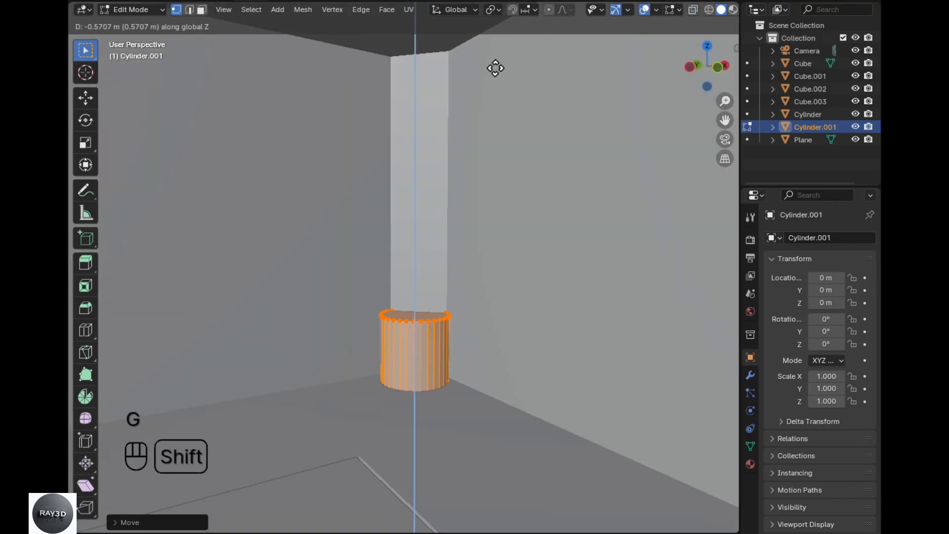
right_click(431, 319)
- Lower the cylinder's top ring along Z to make it a short base
key("alt+z")
key("alt+z")
key("g")
key("z")
left_click(432, 458)
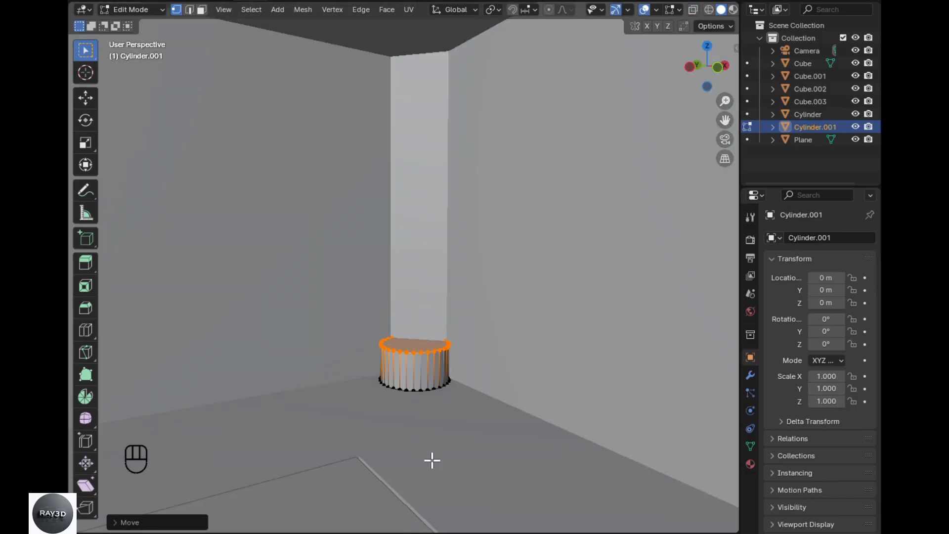
- Select the cylinder's vertices behind the chamfered wall in top view and delete them
key("KP_7")
key("alt+z")
left_click(419, 360, "alt+shift")
left_click_drag(436, 310, 497, 365, "shift")
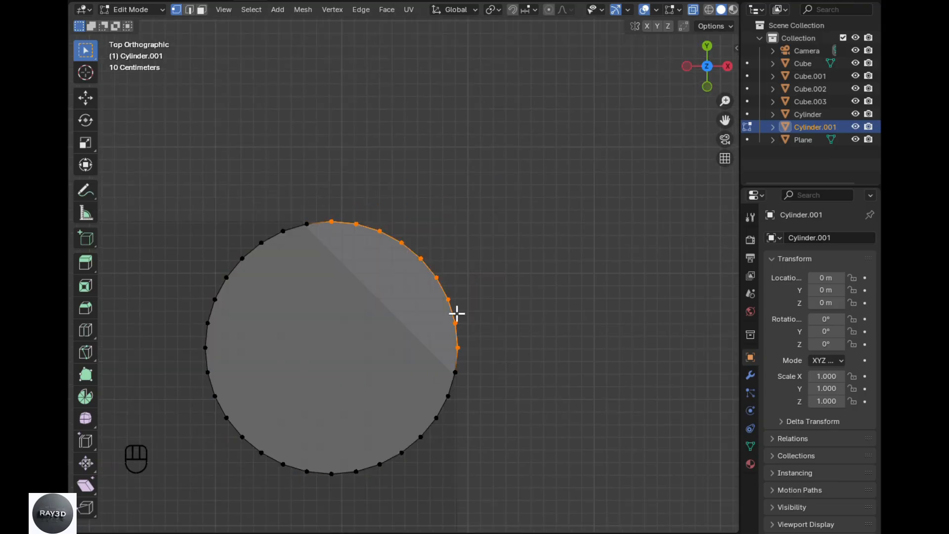
key("x")
left_click(448, 292)
- Fill the cylinder's open back with a flat face along the chamfered wall and move it slightly
middle_click_drag(447, 292, 410, 407)
key("alt+z")
left_click(312, 446, "shift")
key("f")
scroll(328, 451, "down", 2)
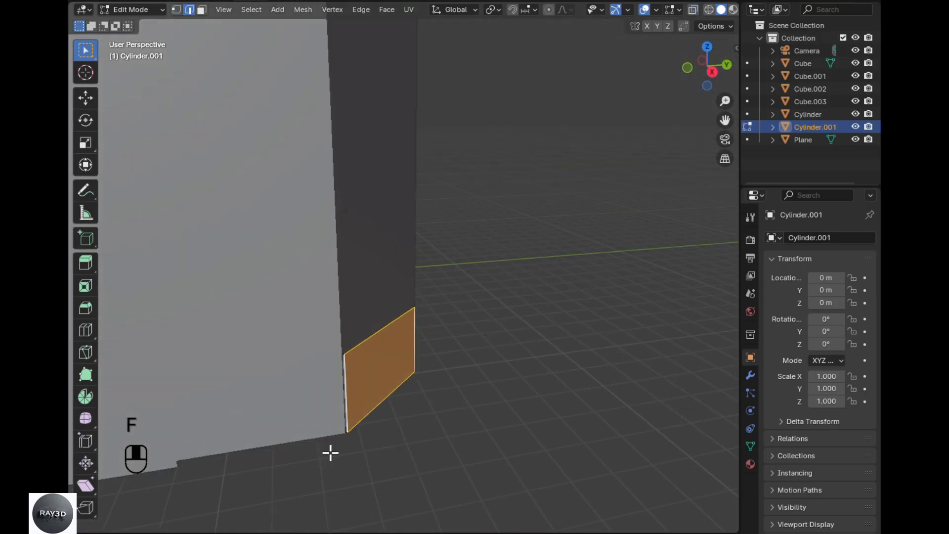
key("g")
left_click(311, 440)
- Fill the cylinder's open top and extrude it upward four times in alternating thin and tall sections
middle_click_drag(311, 440, 430, 470)
left_click(433, 387, "alt")
key("f")
key("e")
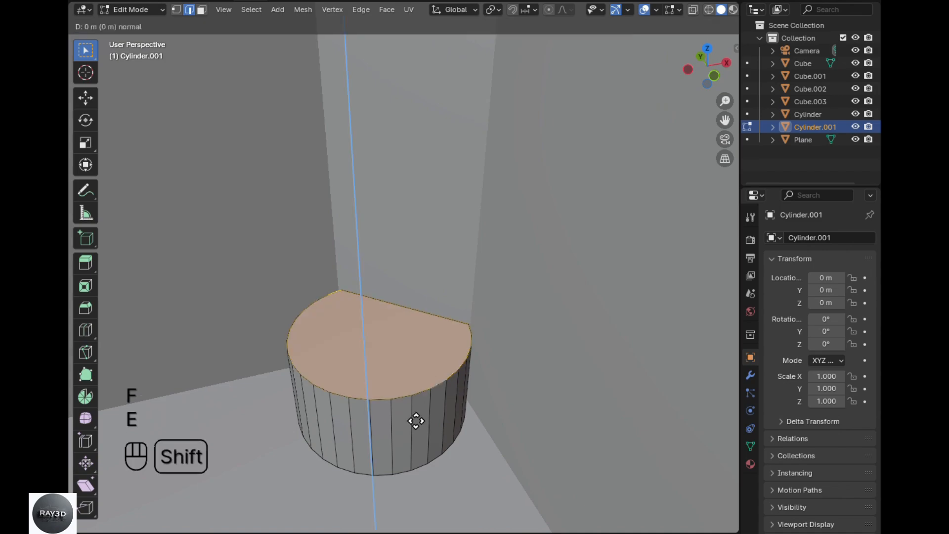
left_click(401, 277)
key("e")
left_click(410, 208)
key("e")
left_click(465, 356)
key("e")
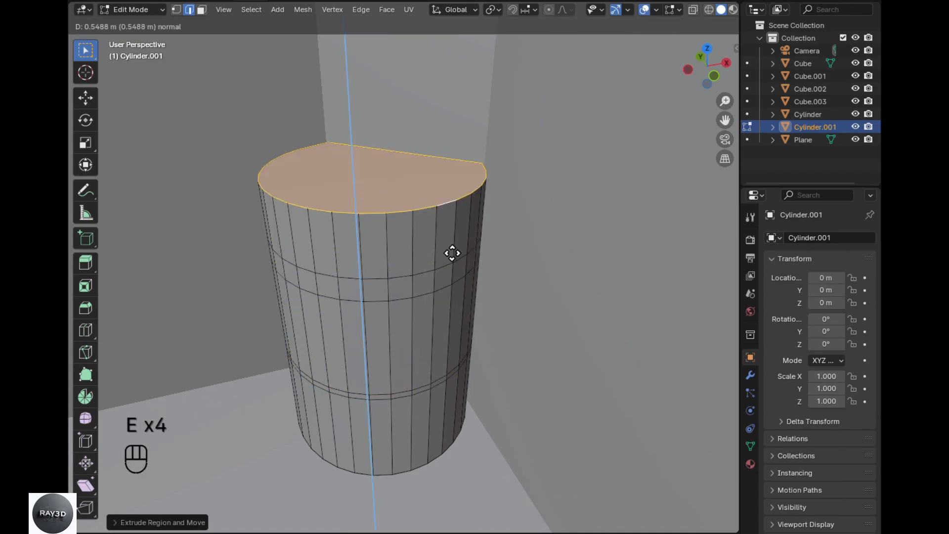
left_click(451, 252)
- Keep extruding the column's top in alternating thin and tall sections up to the top edge of the walls
scroll(426, 338, "down", 5)
key("e")
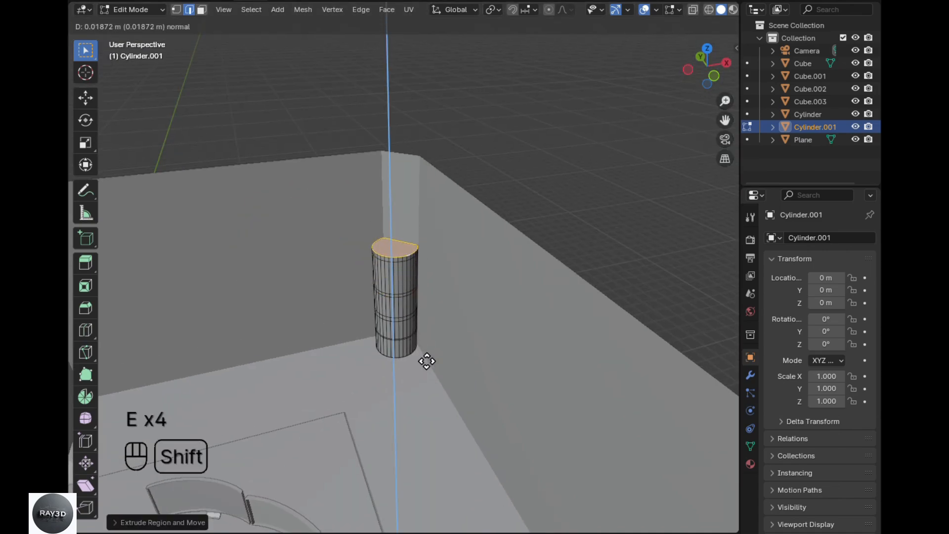
left_click(454, 300)
key("e")
left_click(455, 295)
key("e")
left_click(465, 279)
- Select the column's thin face rings and one vertical face strip, and extrude them outward along their normals into raised bands
scroll(419, 289, "up", 4)
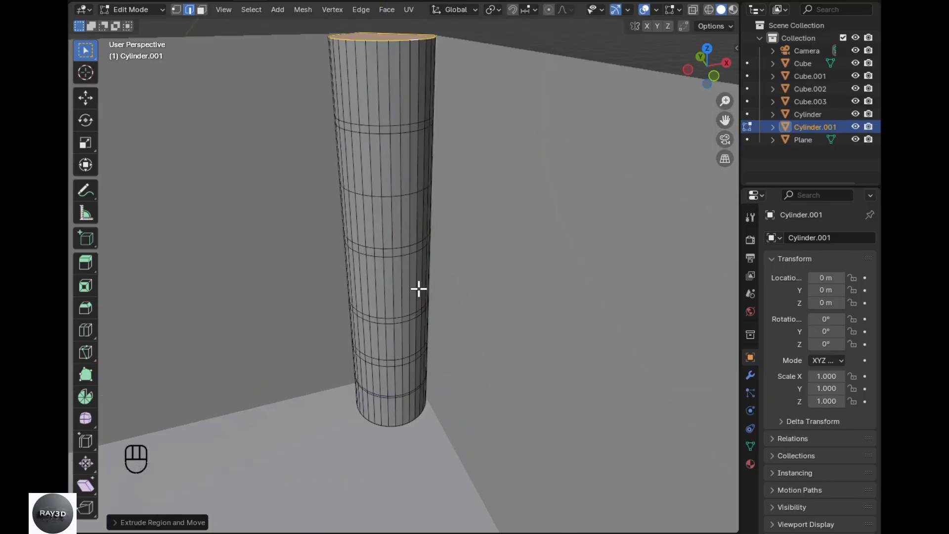
scroll(398, 244, "up", 2)
left_click(394, 248, "alt+shift")
left_click(391, 333, "alt+shift")
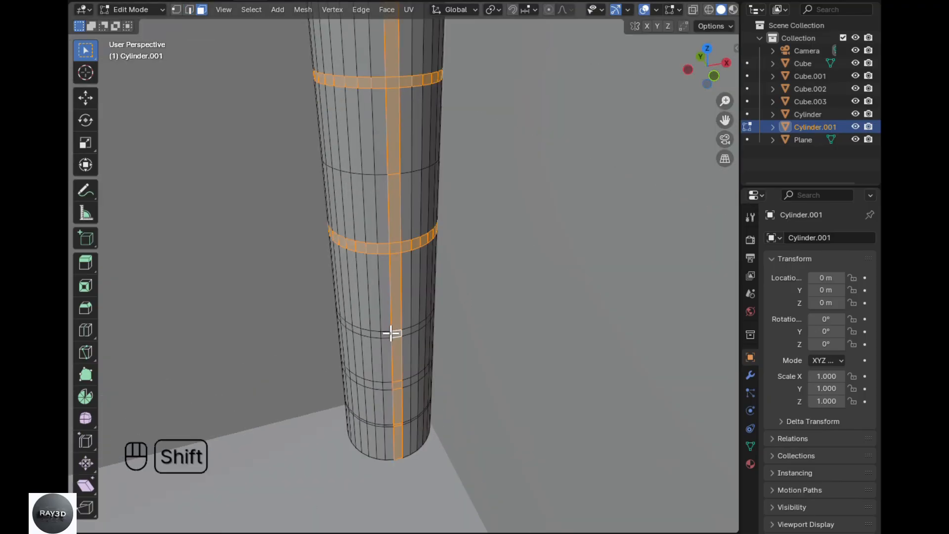
scroll(398, 423, "up", 2)
middle_click_drag(398, 423, 457, 390)
left_click(422, 449, "alt+shift")
scroll(422, 449, "down", 4)
key("alt+e")
left_click(406, 410)
left_click(403, 389)
key("KP_0")
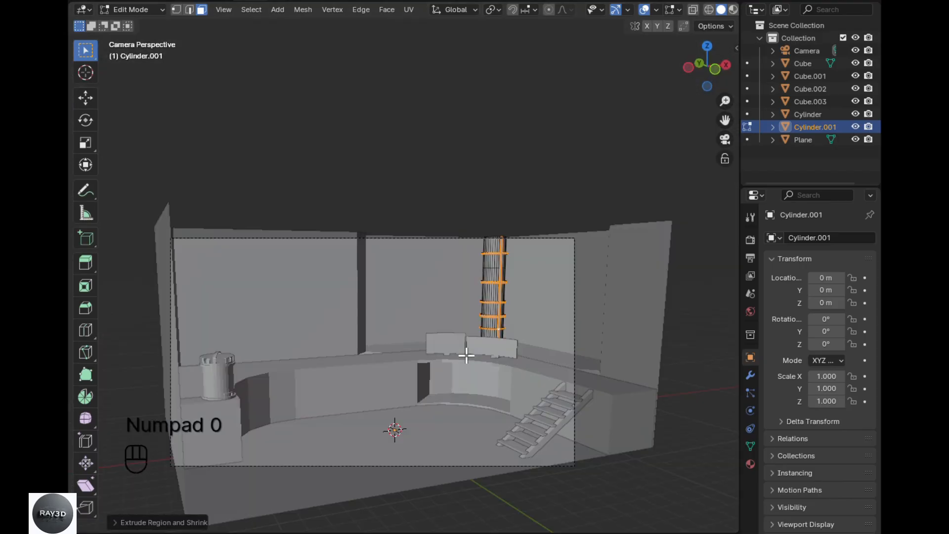
key("Tab")
- Duplicate the whole banded column within its mesh and rotate the copy 90° in front view to lie horizontally
left_click(600, 525)
middle_click_drag(507, 430, 502, 202)
left_click(502, 203)
key("Tab")
key("KP_1")
key("alt+z")
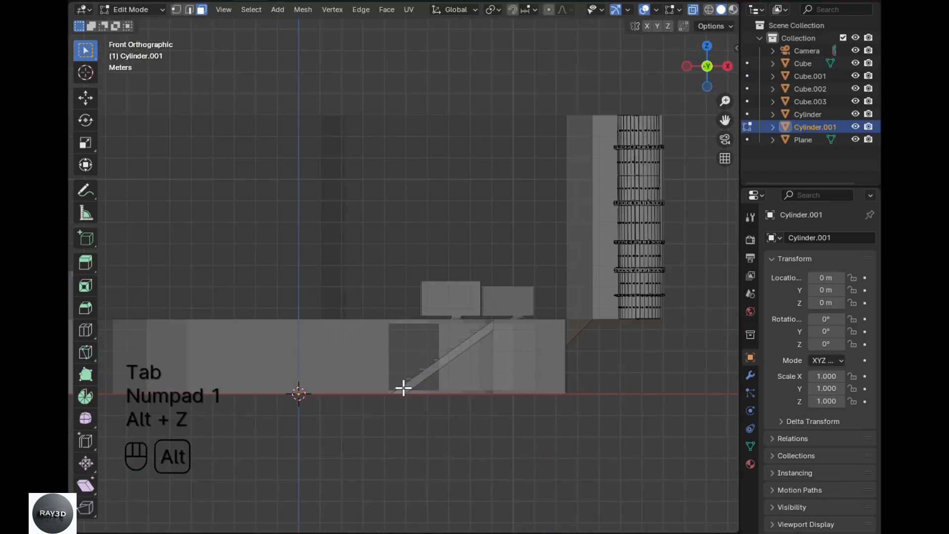
middle_click_drag(403, 388, 422, 417, "shift")
key("a")
key("shift+d")
type("r90")
left_click(422, 416)
- Position the horizontal copy beside the column's top and scale it down into a thinner pipe
key("g")
left_click(292, 318)
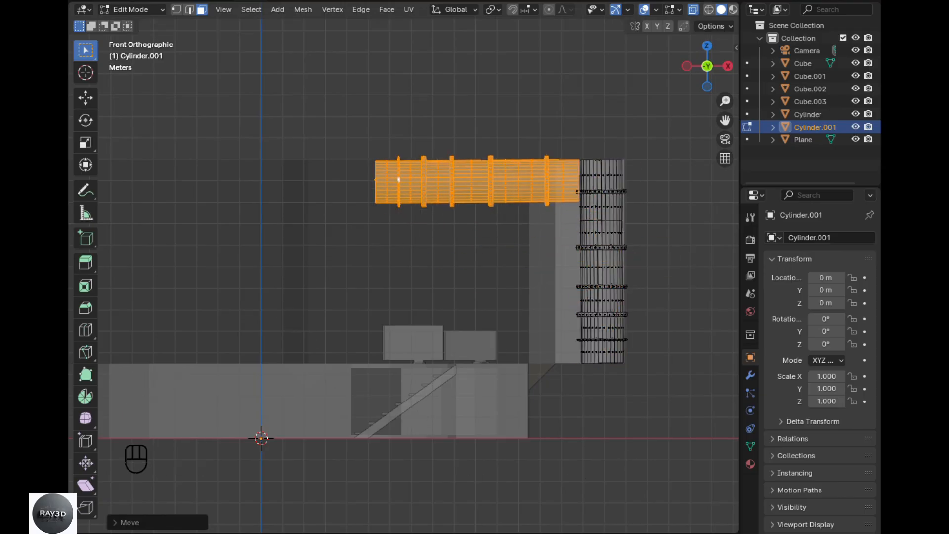
key("s")
left_click(494, 295)
left_click(690, 422)
scroll(545, 316, "up", 4)
middle_click_drag(545, 316, 351, 464, "shift")
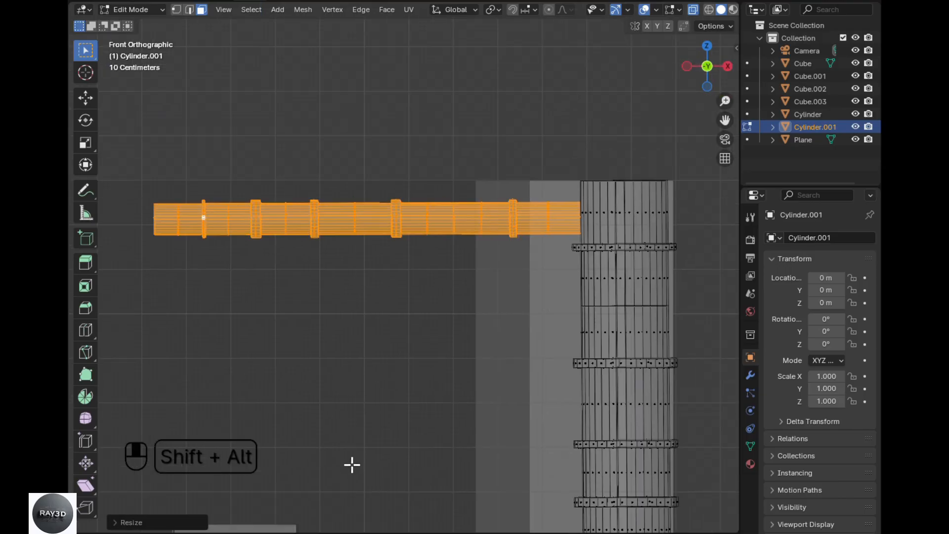
key("g")
left_click(423, 354)
- Rotate the horizontal pipe in side view so that its flat side faces the back wall
key("KP_7")
key("alt+z")
middle_click_drag(553, 416, 424, 424)
key("KP_1")
key("KP_3")
key("alt+z")
key("r")
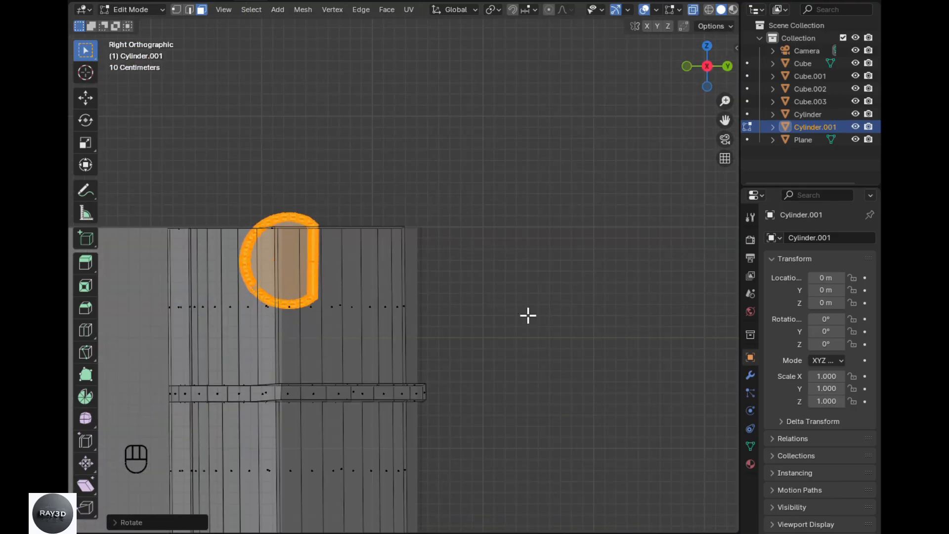
- Move the horizontal pipe along the top of the back wall so that it meets the corner column
key("g")
left_click(629, 475)
middle_click_drag(628, 474, 523, 396)
key("alt+z")
key("g")
left_click(528, 403)
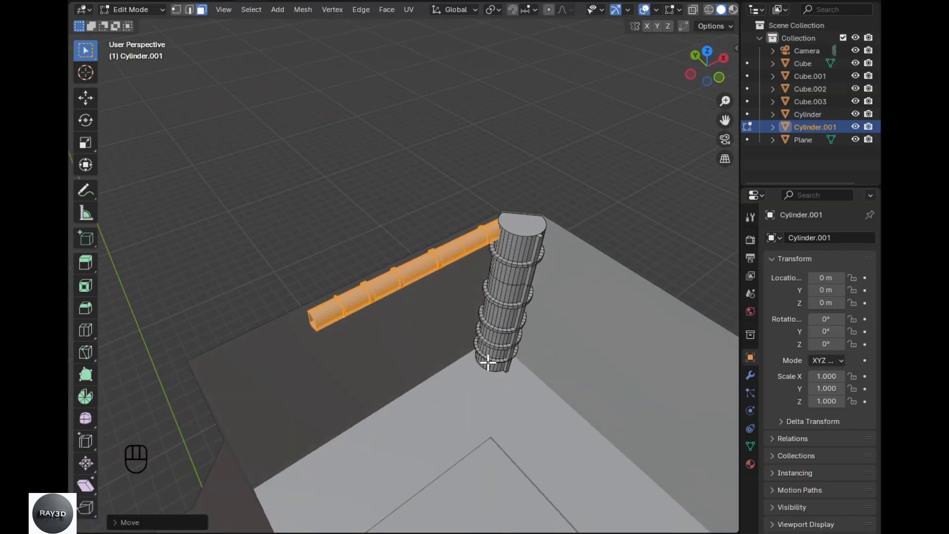
- Move the horizontal pipe's end face into the corner column in top view so that the two bodies join
key("KP_7")
key("alt+z")
scroll(260, 361, "up", 3)
left_click_drag(470, 392, 434, 299)
key("g")
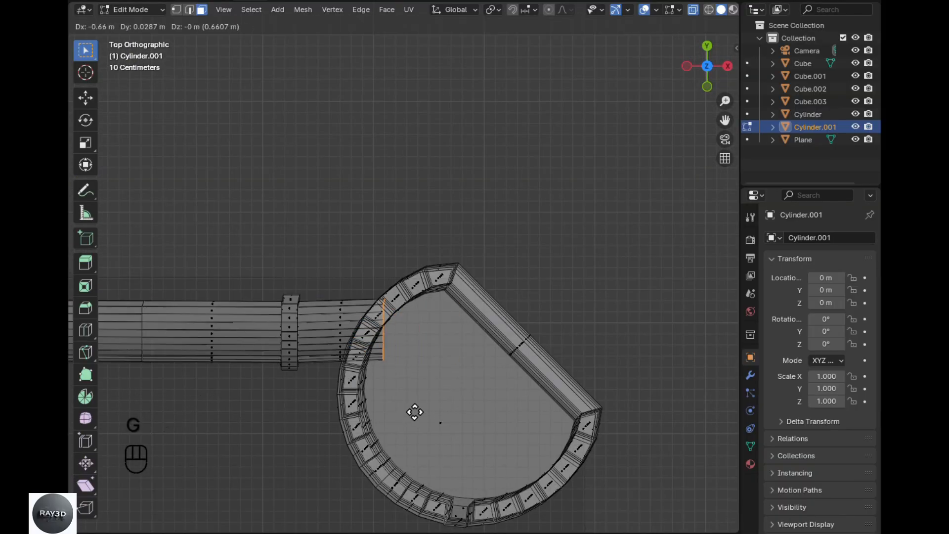
left_click(464, 501)
key("alt+z")
scroll(445, 475, "down", 4)
middle_click_drag(438, 460, 373, 352)
left_click(380, 378)
scroll(383, 394, "down", 3)
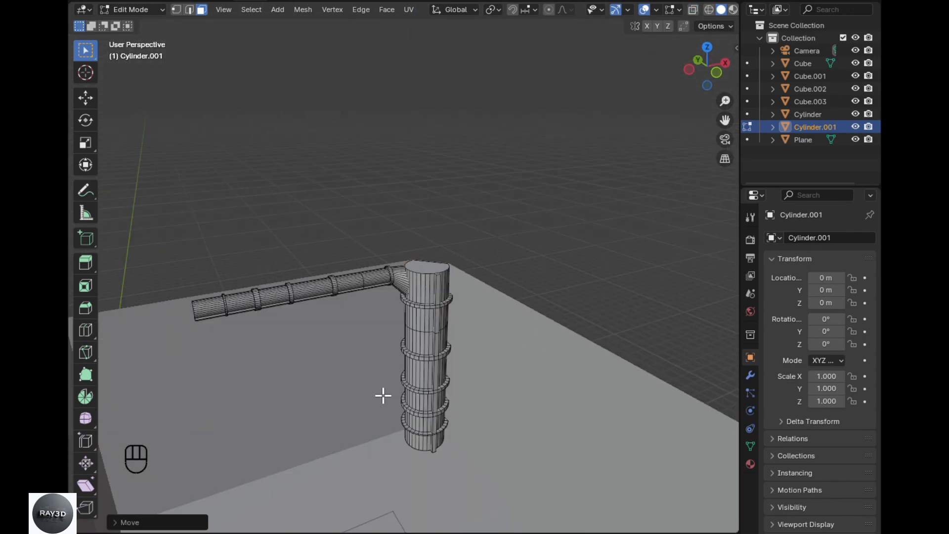
- Duplicate the pipe's end section twice along X in front view to extend the pipe along the back wall
key("KP_1")
key("alt+z")
left_click_drag(465, 308, 354, 194)
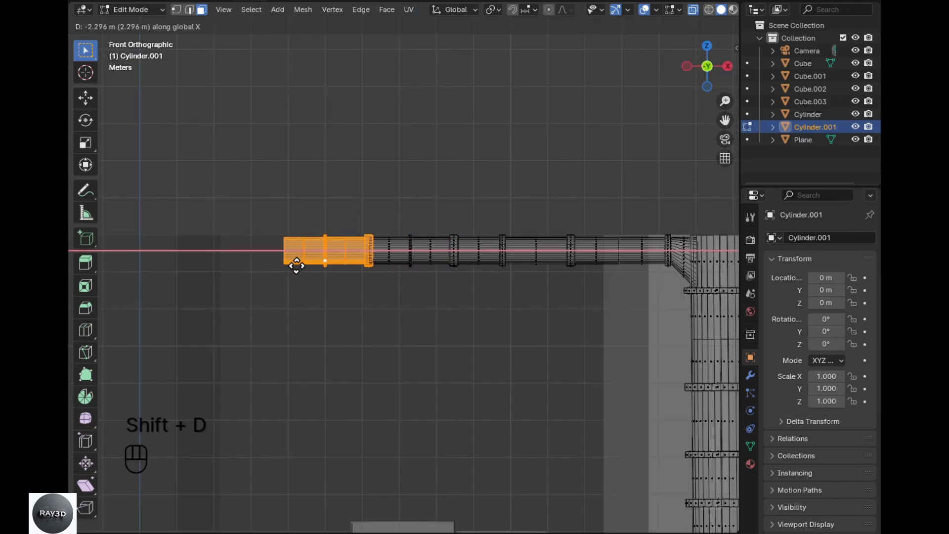
left_click(297, 266)
scroll(394, 339, "up", 3)
key("shift+d")
key("x")
left_click(217, 362)
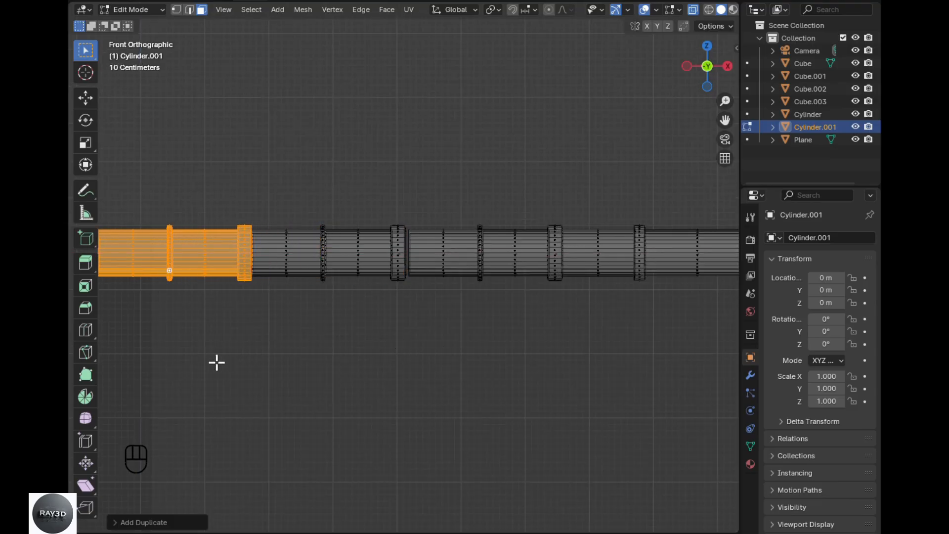
- Close the small gap at the seam between the original pipe and its first copied section
left_click_drag(384, 212, 410, 301)
scroll(410, 311, "up", 3)
left_click(443, 253)
scroll(443, 253, "down", 7)
middle_click_drag(443, 253, 387, 338, "shift")
- Select the edge loop at the extended pipe's free end and move it along X to lengthen the pipe
scroll(466, 348, "down", 4)
left_click(428, 297, "alt")
key("alt+z")
scroll(432, 350, "up", 7)
key("alt+z")
key("2")
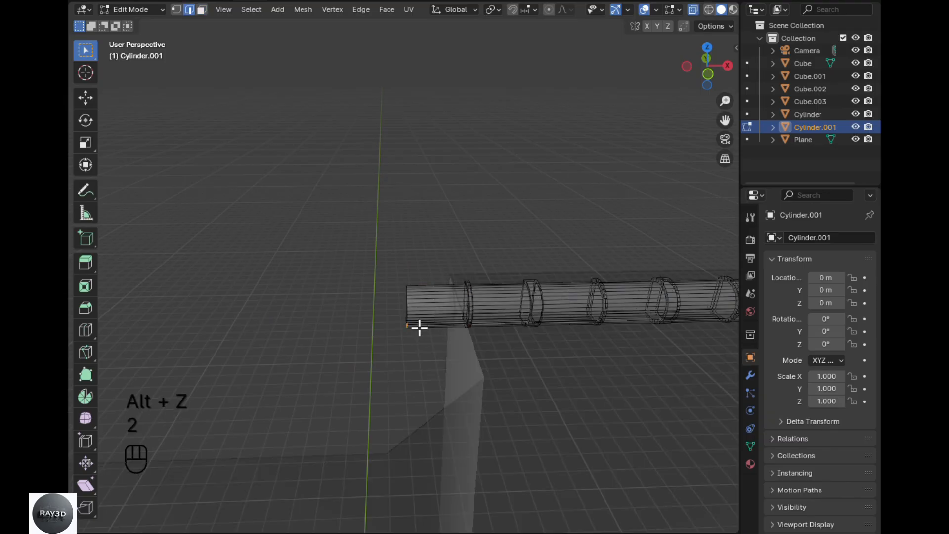
left_click(404, 309, "alt")
key("alt+z")
key("g")
key("x")
left_click(387, 322)
- Lower the whole column-and-pipe object 0.2 m along Z in Object Mode and apply its transform
key("KP_0")
key("Tab")
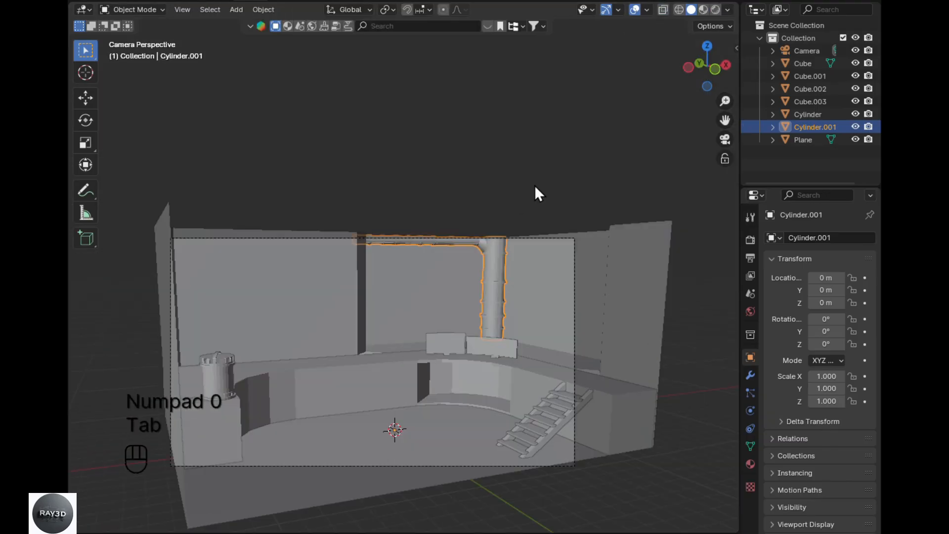
key("g")
key("z")
left_click(441, 327, "shift")
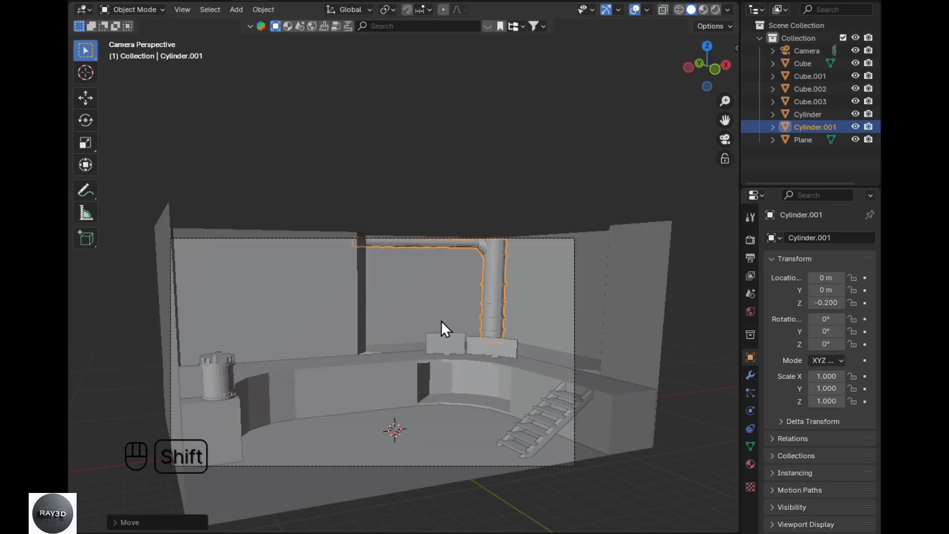
key("ctrl+a")
left_click(375, 293)
key("Tab")
key("Tab")
- Add a cube and move it up along Z in front view so that its base rests on the floor
key("shift+a")
left_click(499, 205)
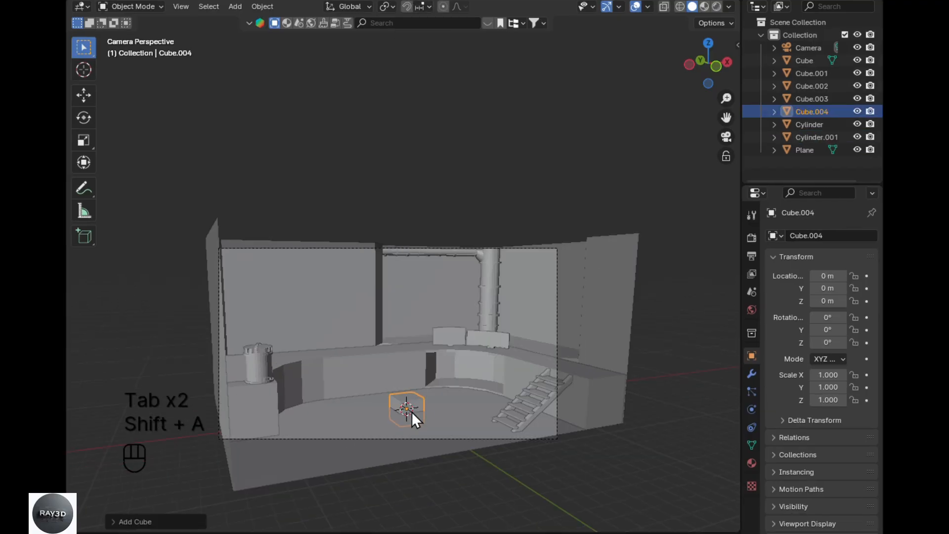
key("KP_1")
middle_click_drag(412, 453, 478, 298, "shift")
key("alt+z")
key("Tab")
middle_click_drag(536, 463, 546, 430, "shift")
key("g")
key("z")
left_click(546, 381)
- Move the cube in top view against the inner wall of the platform's back section
key("KP_7")
key("alt+z")
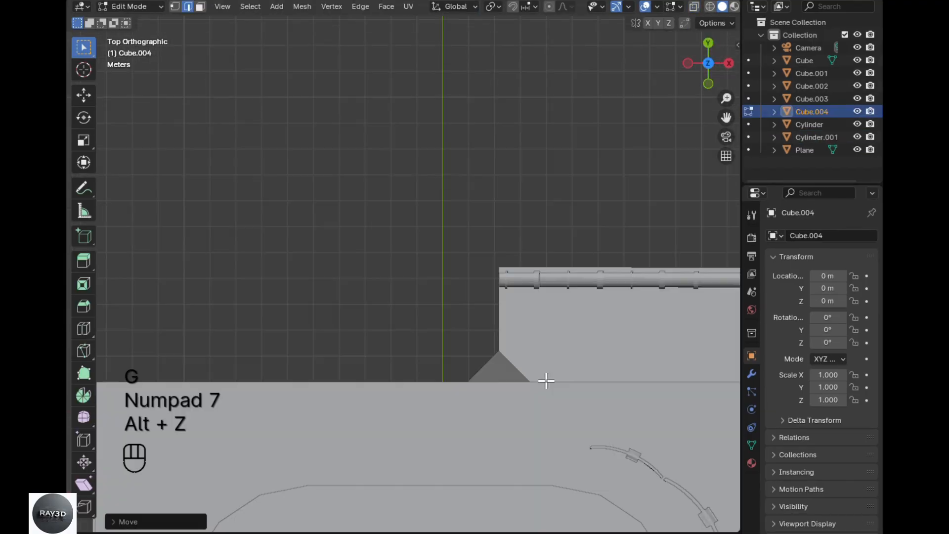
middle_click_drag(544, 381, 529, 112, "shift")
key("g")
left_click(510, 180)
- Reshape the cube into a wide, low box by adjusting its front side and scaling it about 2.05 times along X
scroll(538, 311, "up", 2)
key("alt+z")
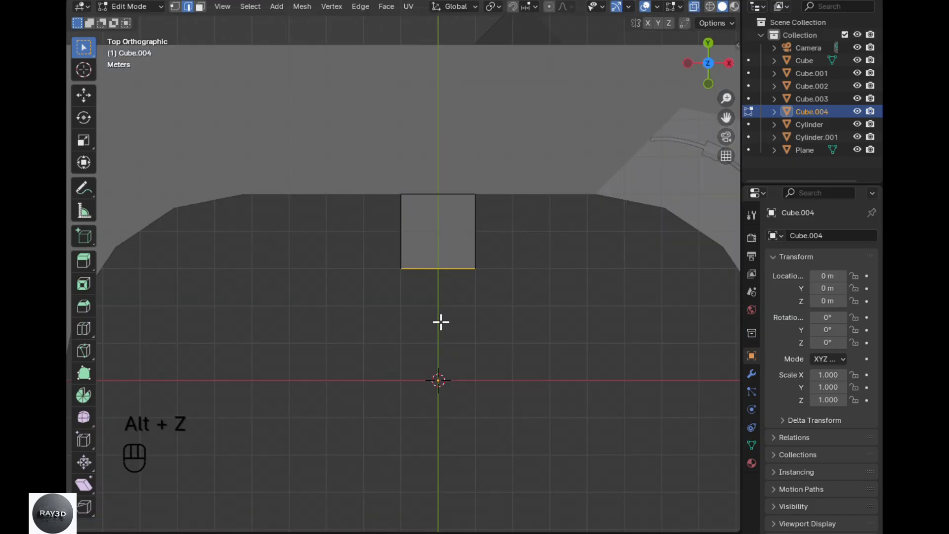
left_click(454, 314)
middle_click_drag(531, 359, 519, 247)
key("a")
key("s")
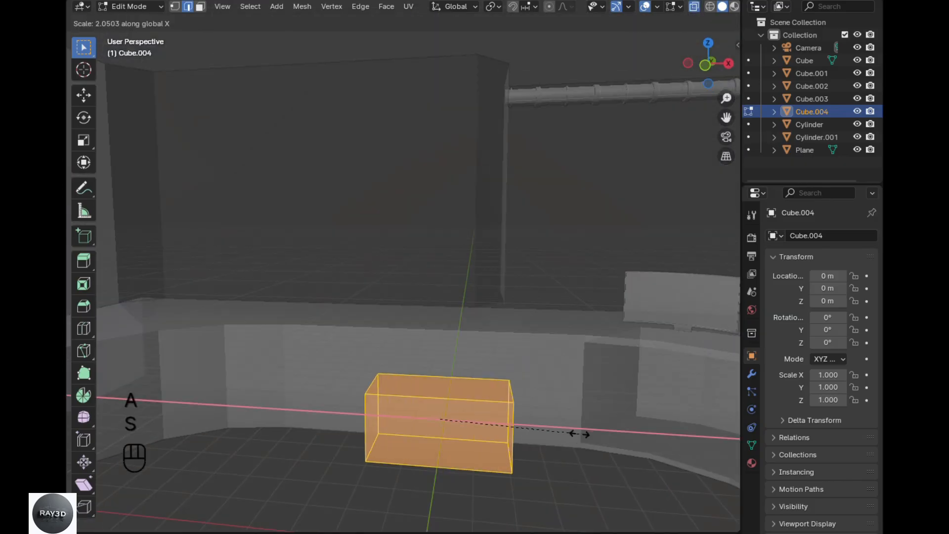
left_click(579, 434)
key("alt+z")
middle_click_drag(415, 372, 412, 340, "shift")
left_click(455, 470)
- Select the box's outer top and bottom edges and bevel them into chamfers
middle_click_drag(500, 404, 482, 336, "shift")
key("2")
left_click(445, 377)
middle_click_drag(445, 377, 424, 411)
key("alt+z")
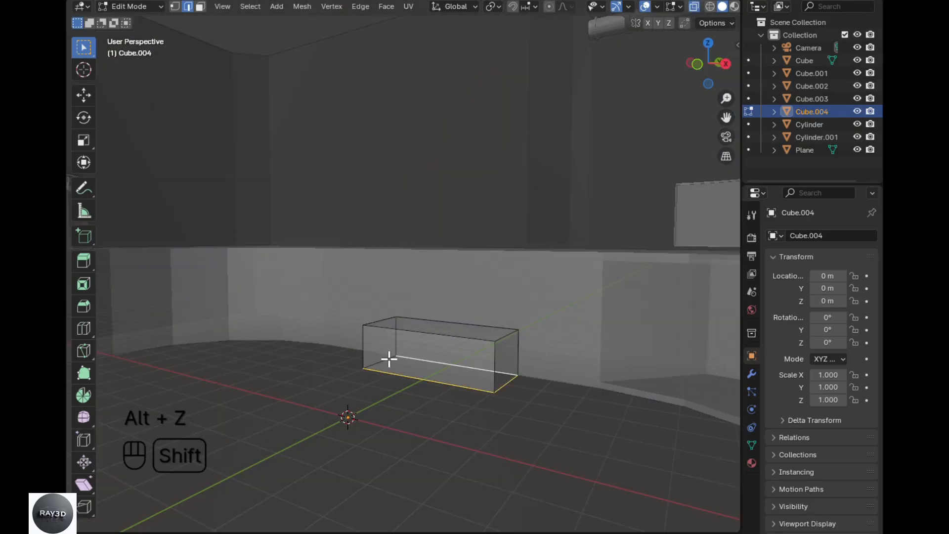
key("alt+z")
key("ctrl+b")
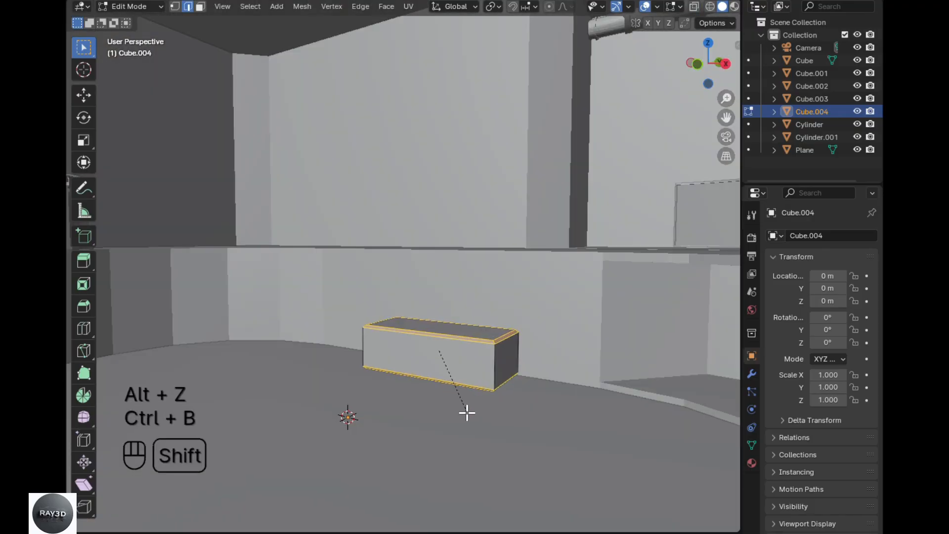
left_click(492, 377)
- Bevel a horizontal edge loop around the box into a narrow strip and extrude it along its normals as a groove
left_click(488, 361)
scroll(483, 362, "up", 3)
middle_click_drag(479, 358, 457, 325, "shift")
key("ctrl+b")
left_click(483, 364)
key("alt+e")
left_click(483, 368)
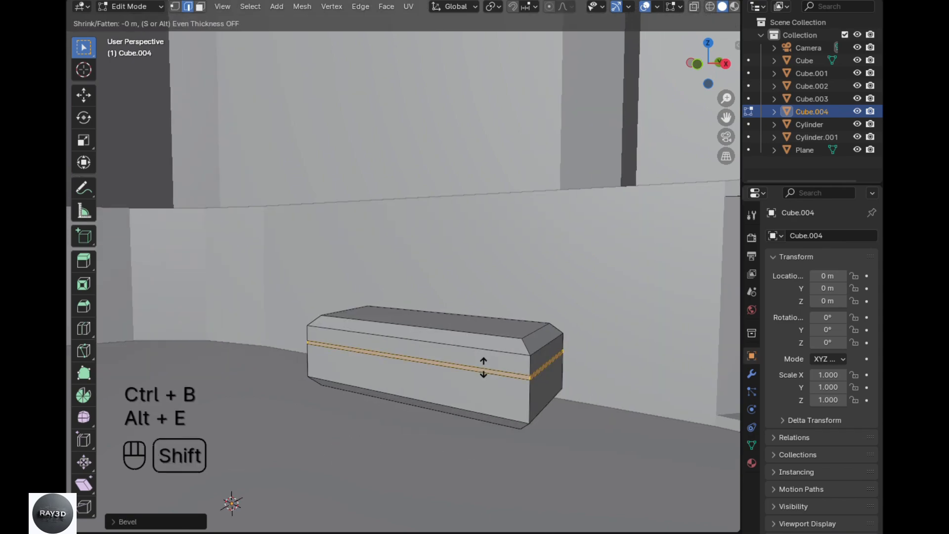
left_click(492, 368)
scroll(440, 364, "up", 1)
middle_click_drag(440, 364, 424, 401, "shift")
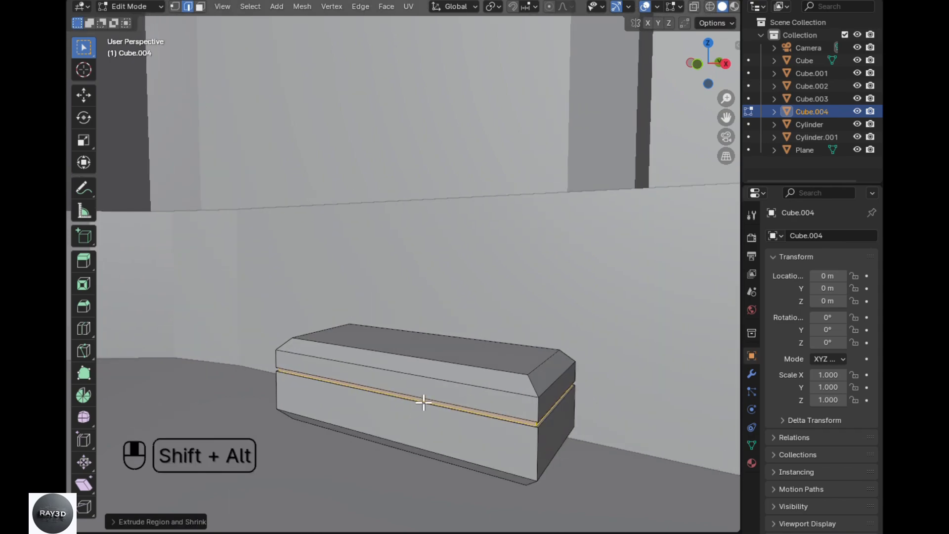
- Extrude the box's top face upward, inset it, and extrude it again to form a stepped neck
key("3")
left_click(443, 352)
key("e")
left_click(436, 297)
key("i")
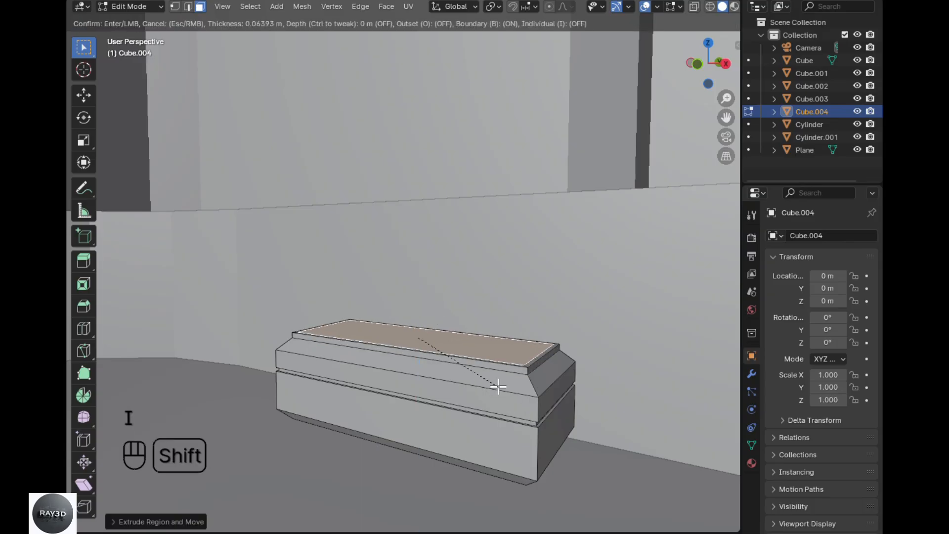
left_click(497, 383)
key("e")
left_click(492, 342)
- Extrude and scale the top face outward into an overhanging lid, raise it, and bevel its upper edges
key("e")
key("s")
left_click(576, 433)
key("e")
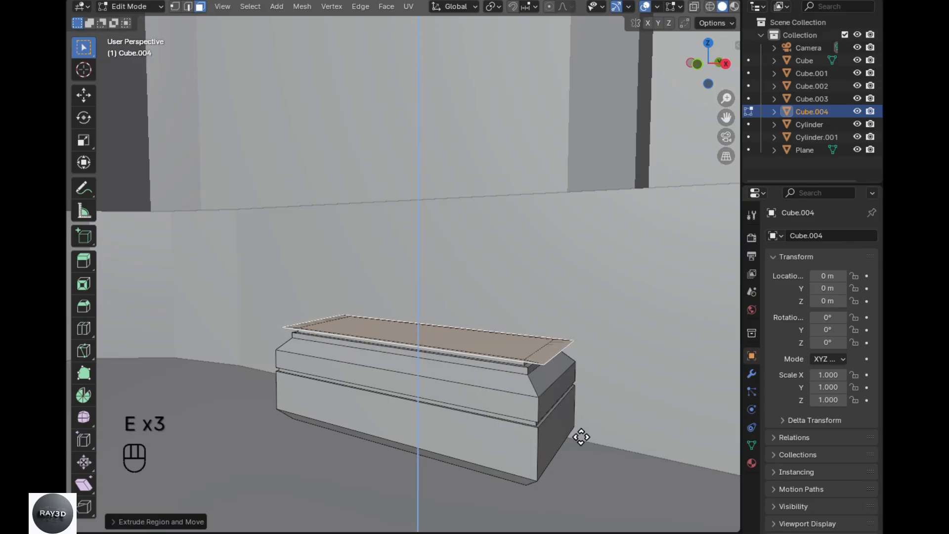
left_click(548, 319)
key("ctrl+b")
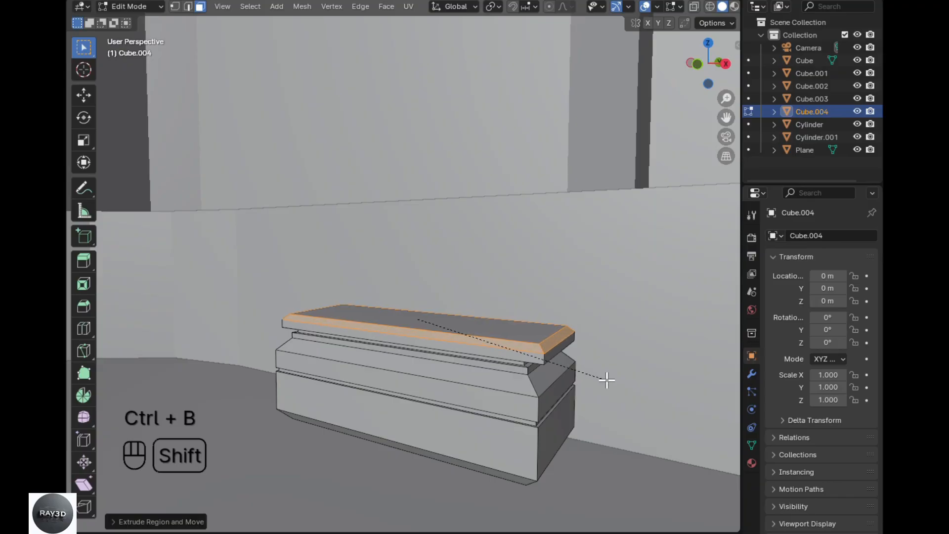
left_click(607, 379)
- Scale the whole crate along X to make it narrower, judging its size in the camera view
scroll(506, 391, "down", 5)
key("KP_1")
middle_click_drag(511, 394, 407, 430)
key("KP_0")
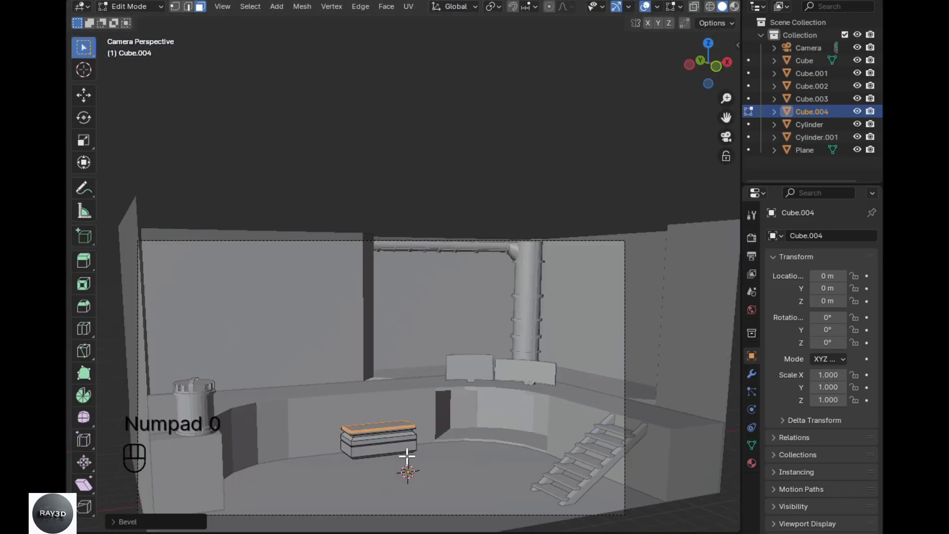
left_click(390, 445)
- Duplicate the crate about 2.27 m along X in top view and place a further copy in front of the original
key("KP_7")
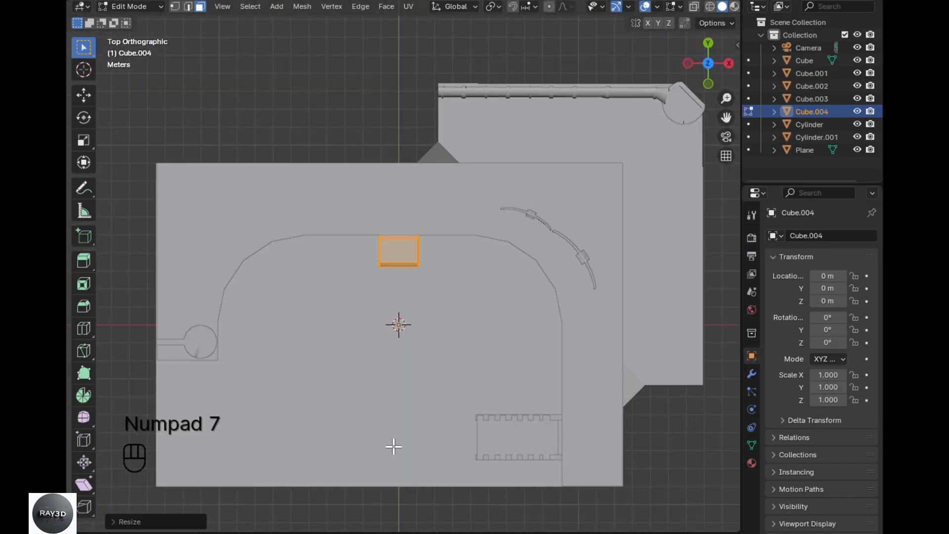
key("alt+z")
scroll(405, 408, "up", 5)
key("shift+d")
key("x")
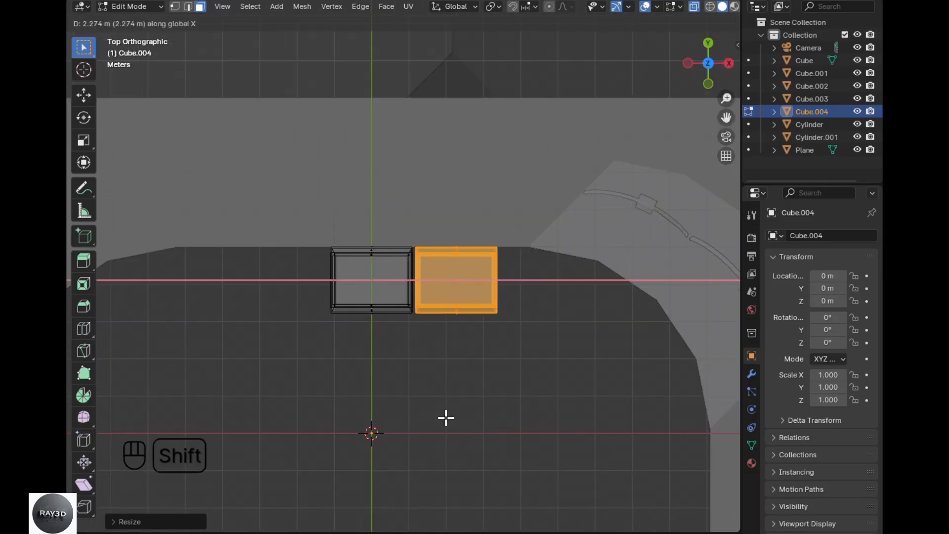
left_click(446, 417)
key("shift+d")
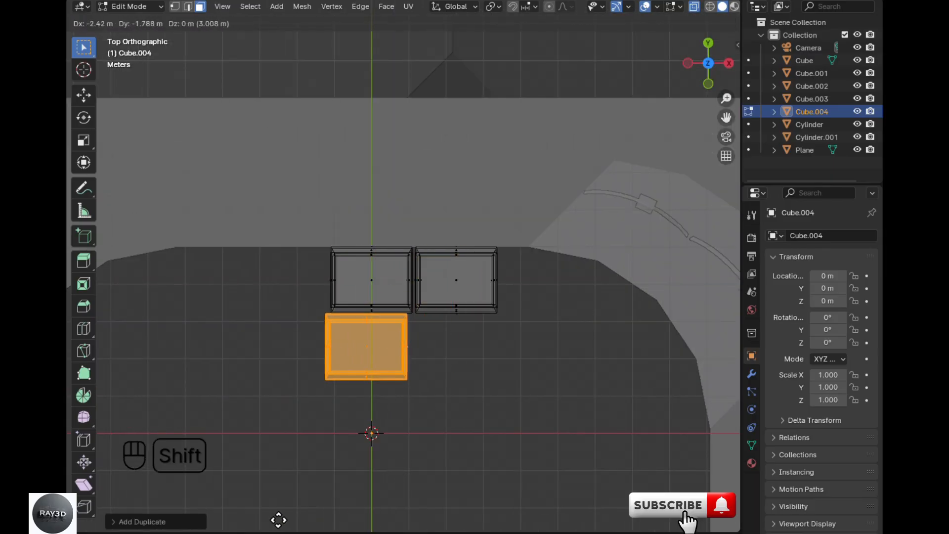
- Stack a copy of the front crate on top, about 1.63 m higher, shift it back over both crates and rotate it slightly
key("KP_1")
key("shift+d")
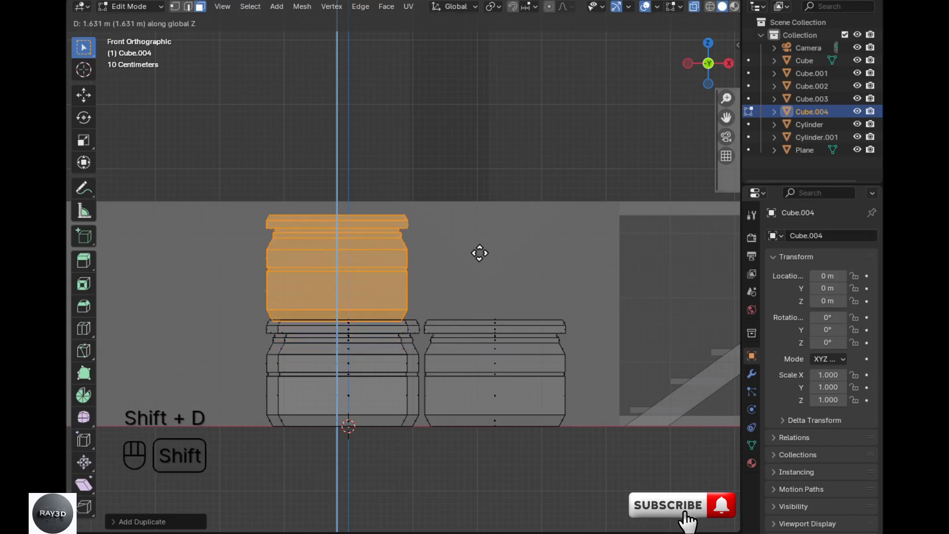
key("KP_7")
key("g")
left_click(449, 288)
key("r")
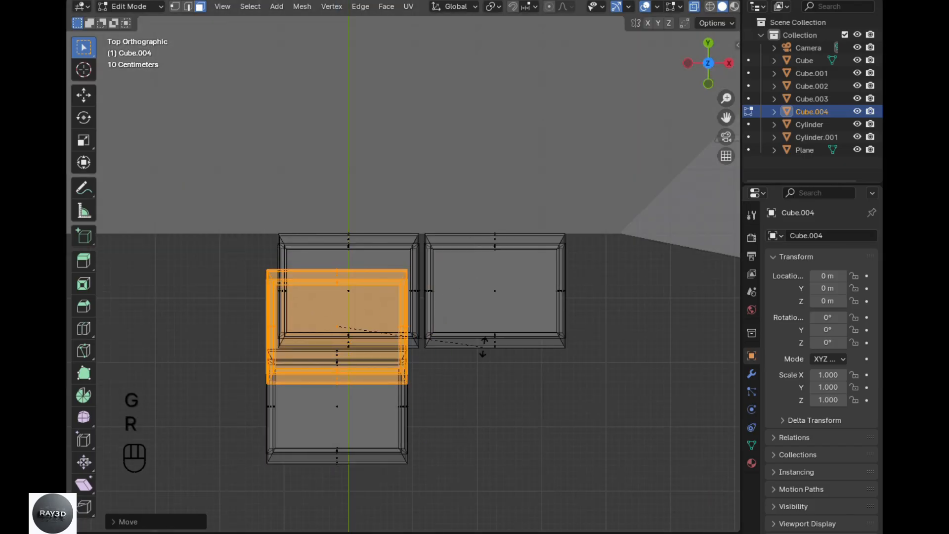
left_click(464, 391)
middle_click_drag(465, 396, 509, 356)
key("alt+z")
key("KP_0")
key("Tab")
left_click(394, 144)
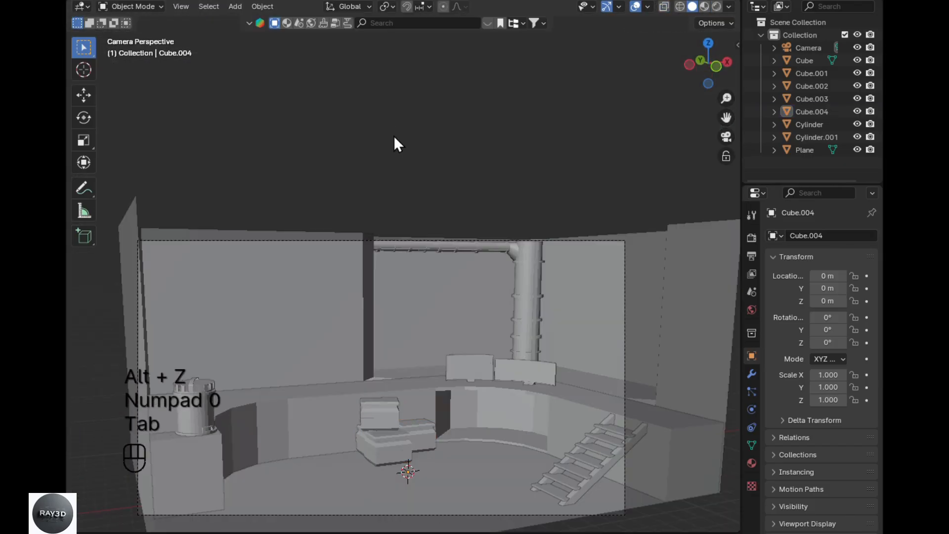
middle_click_drag(317, 420, 323, 345, "shift")
middle_click_drag(418, 172, 462, 176, "shift")
key("Tab")
key("Tab")
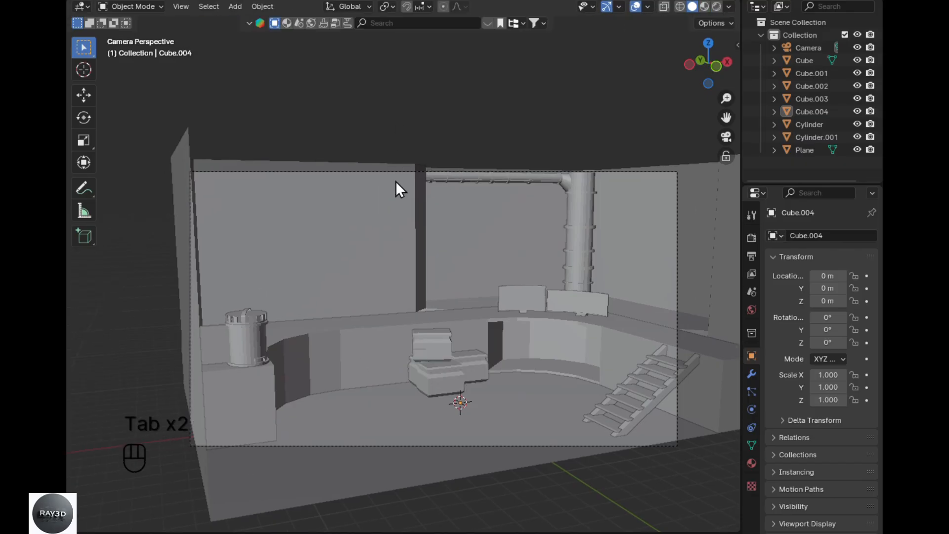
- Add a cylinder, enlarge it in top view, and position it on the open floor between the container and the crates
key("shift+a")
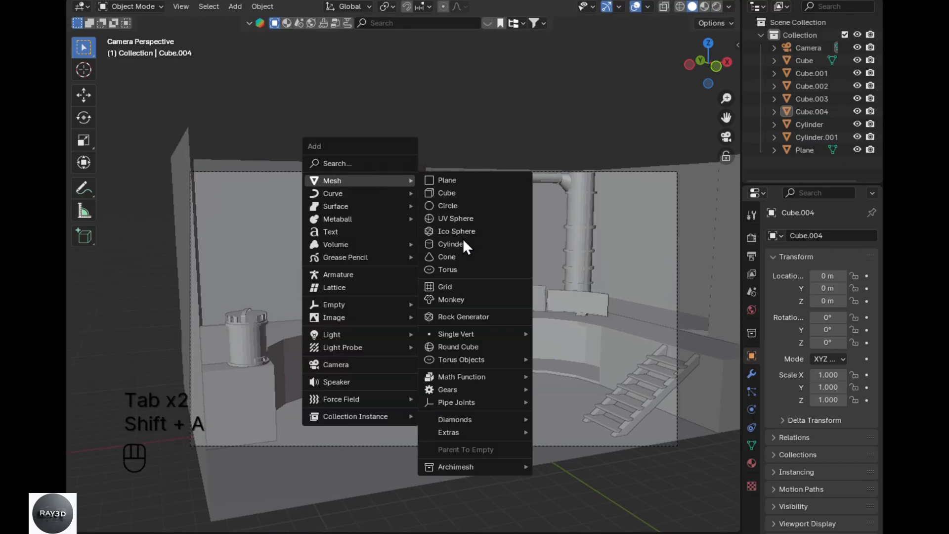
left_click(451, 244)
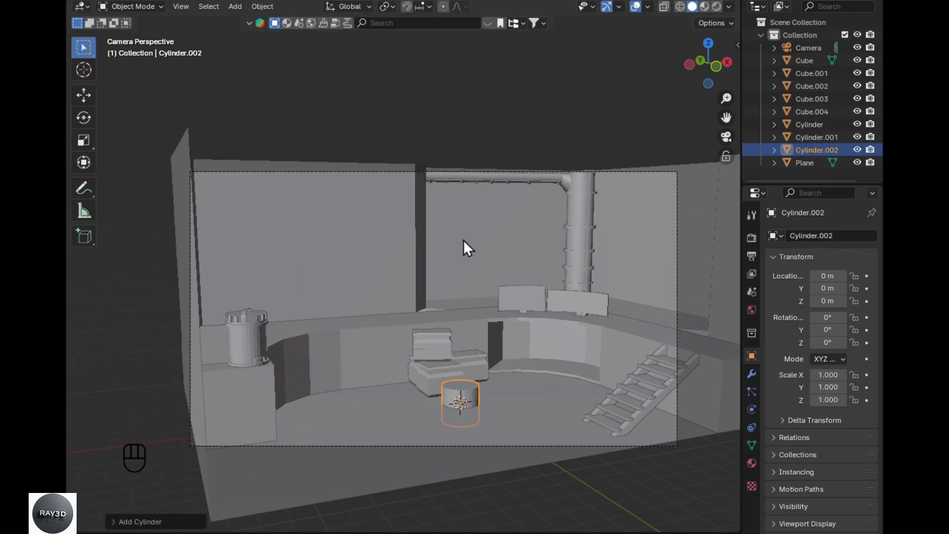
key("KP_7")
key("Tab")
scroll(494, 232, "up", 3)
key("alt+z")
key("g")
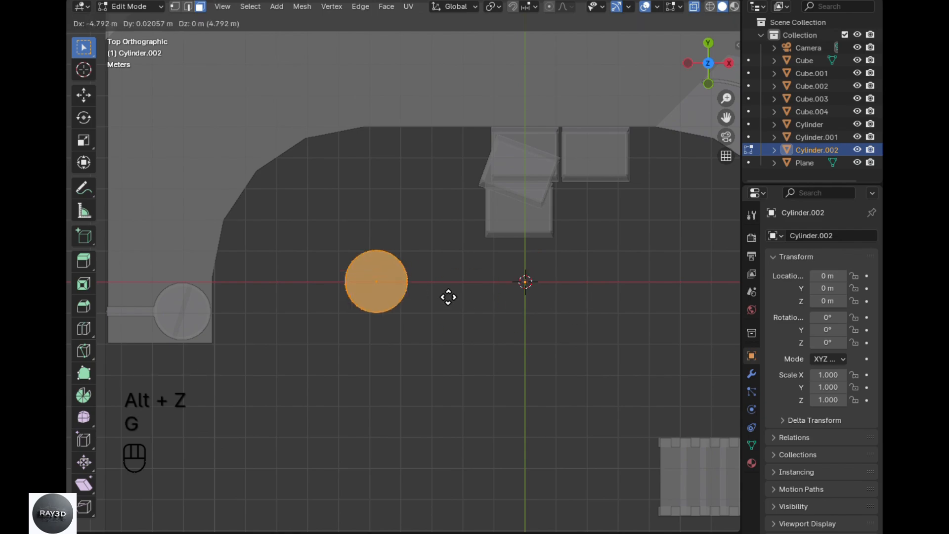
key("s")
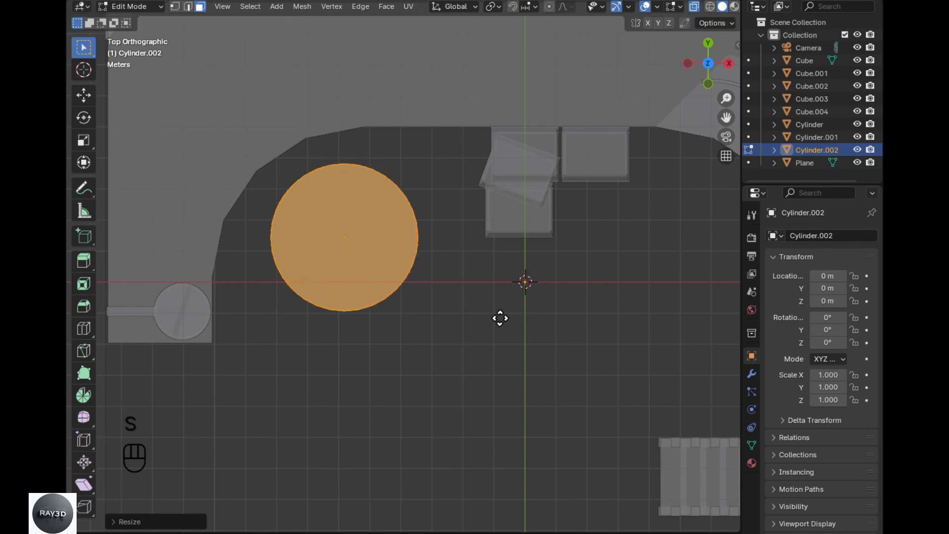
key("g")
left_click(527, 362)
- Set the cylinder on the floor in front view and lower its top edges about 0.78 m along Z into a thin disc
key("KP_1")
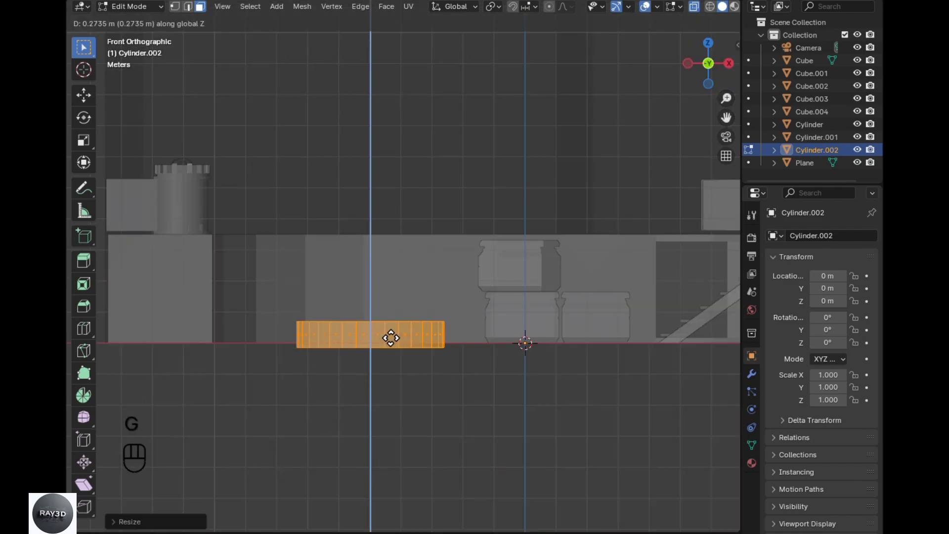
left_click(391, 335)
scroll(392, 346, "up", 4)
middle_click_drag(392, 377, 456, 350, "shift")
key("2")
left_click_drag(559, 364, 221, 263)
key("g")
key("z")
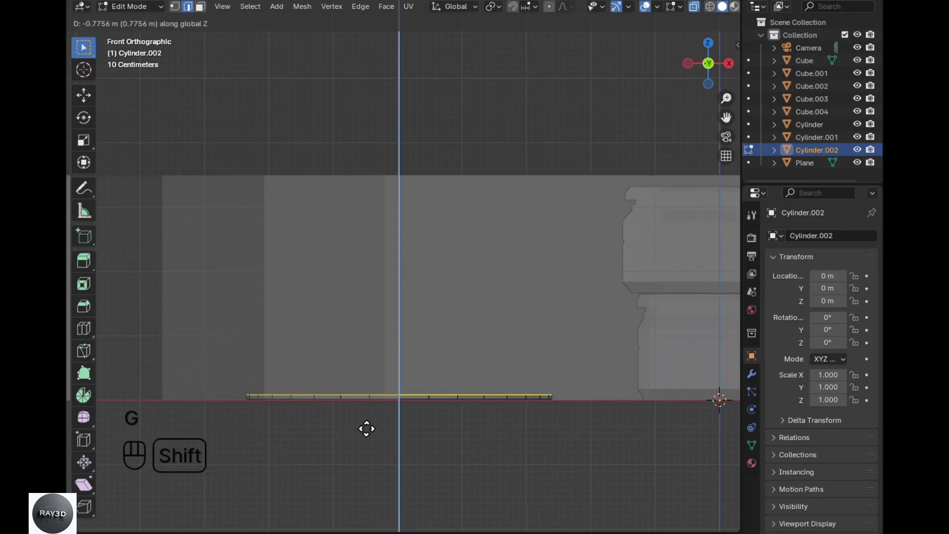
left_click(366, 428)
scroll(364, 428, "down", 3)
- Enlarge the whole disc horizontally to about 1.16 times in camera view, keeping its height locked
key("KP_0")
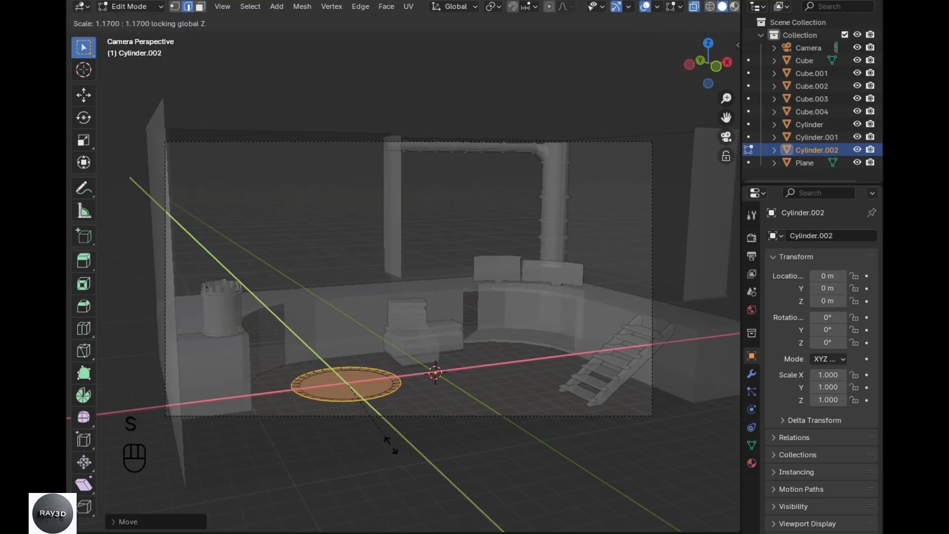
left_click(402, 453)
key("a")
key("shift+z")
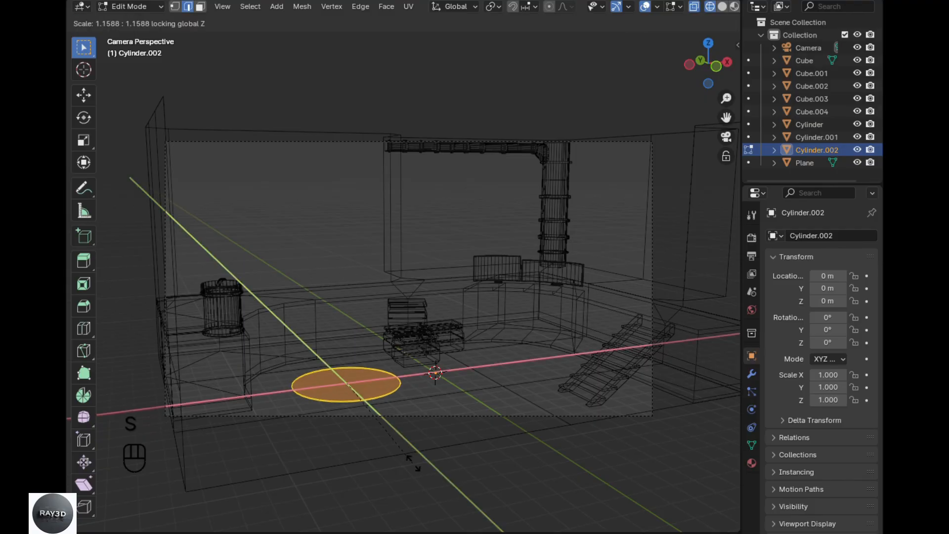
left_click(430, 479)
- Return to solid shading, adjust the height of the disc's top face and inset it slightly to form a narrow rim
key("alt+z")
key("z")
key("alt+z")
middle_click_drag(443, 439, 497, 425)
scroll(384, 431, "up", 3)
key("3")
key("g")
middle_click(386, 440)
left_click(390, 443)
key("i")
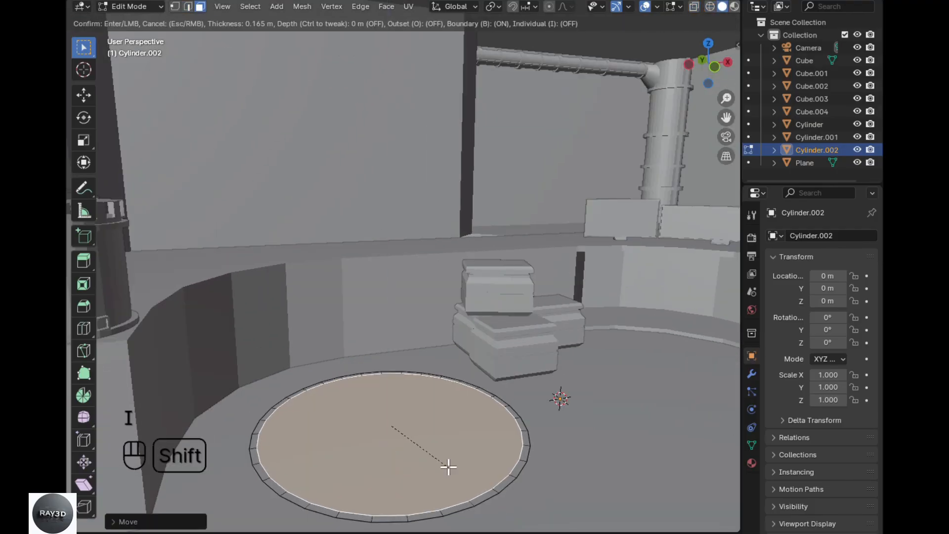
left_click(431, 455)
- Inset the disc's top face again by about 1 m and extrude it upward into a raised platform
key("i")
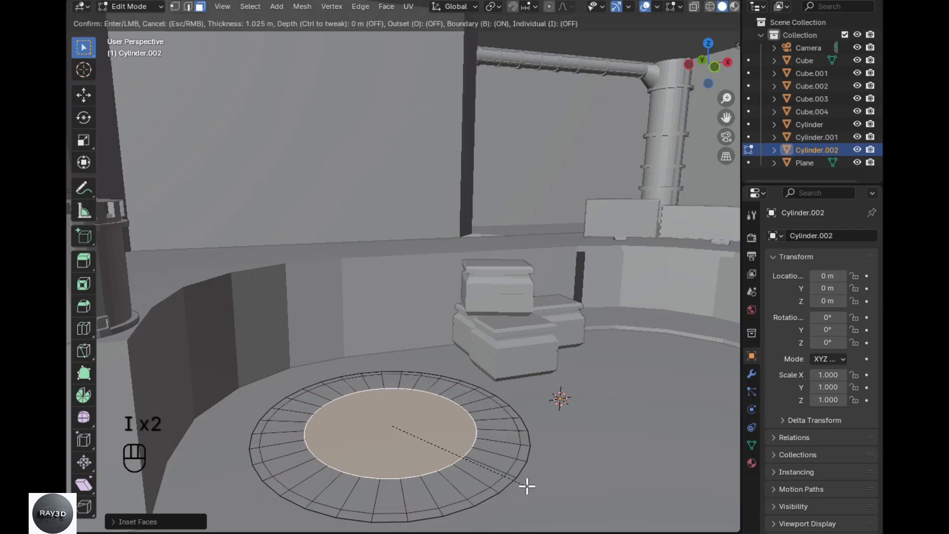
left_click(533, 488)
key("e")
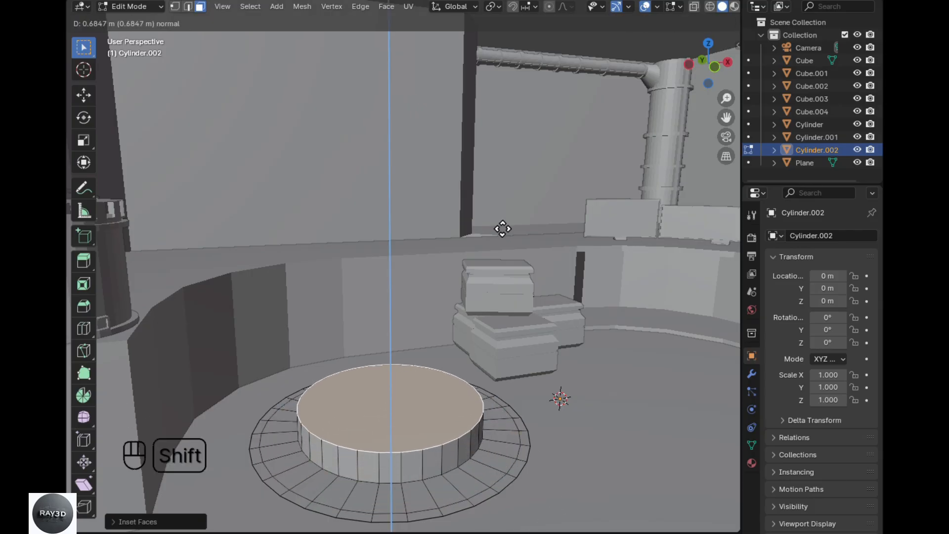
left_click(518, 267)
middle_click_drag(513, 385, 540, 311, "shift")
- Select every other side face of the raised platform plus neighbouring front faces and extrude them outward along their normals about 0.65 m
left_click(440, 366)
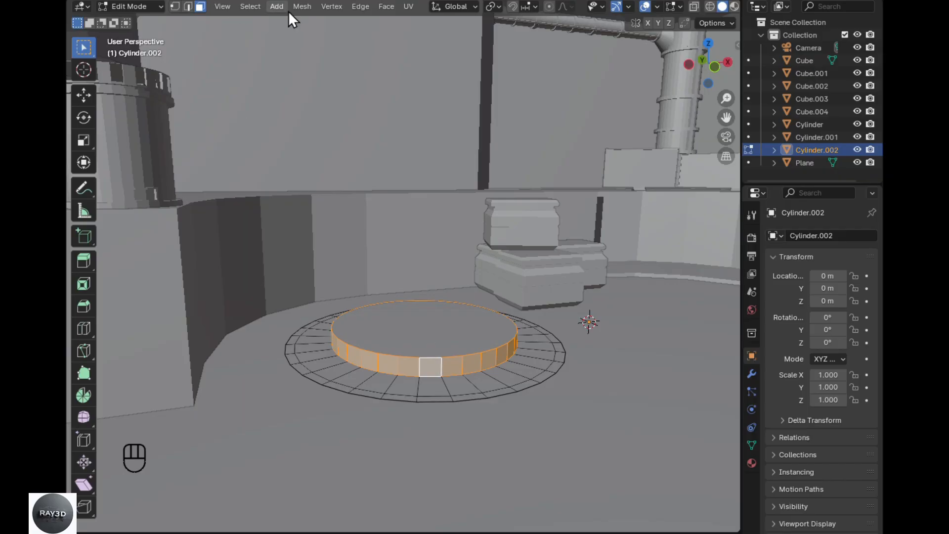
left_click(250, 6)
left_click(297, 121)
scroll(415, 392, "up", 1)
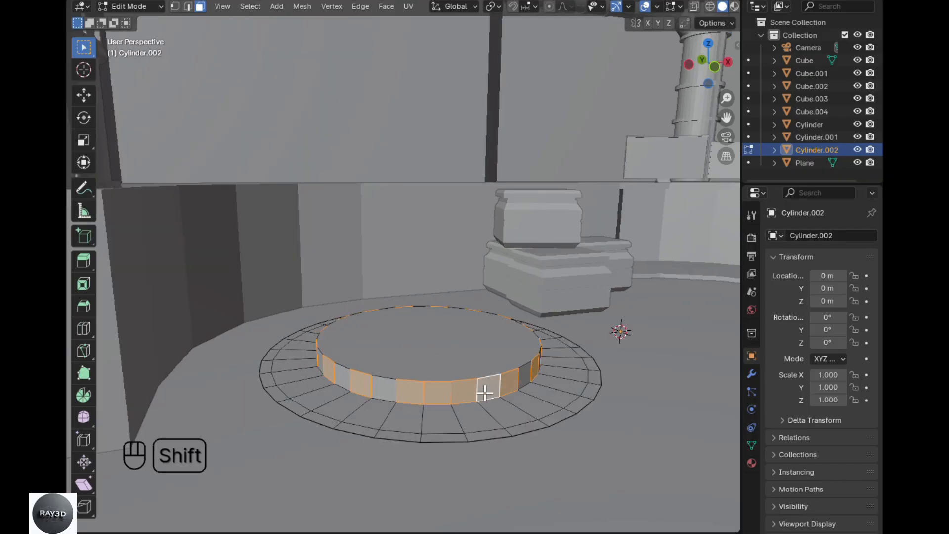
key("KP_7")
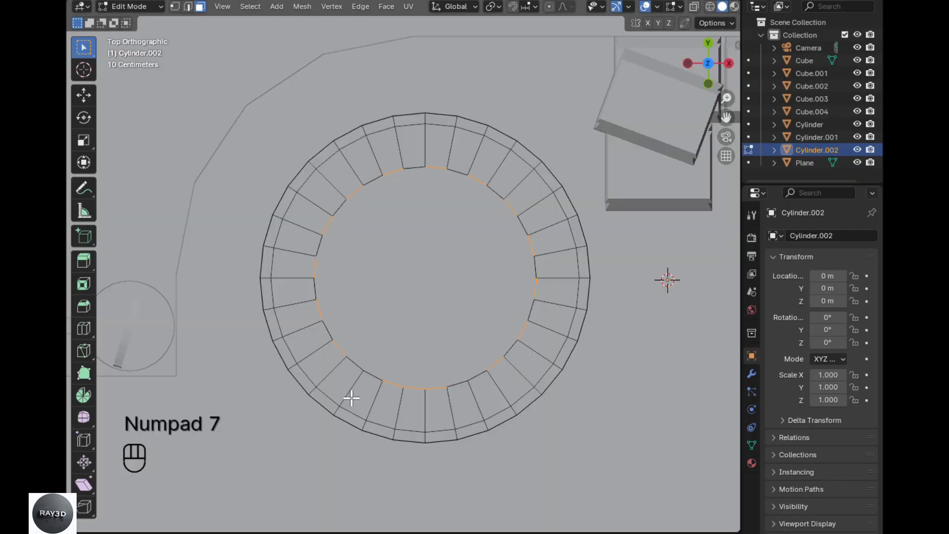
key("alt+e")
left_click(348, 393)
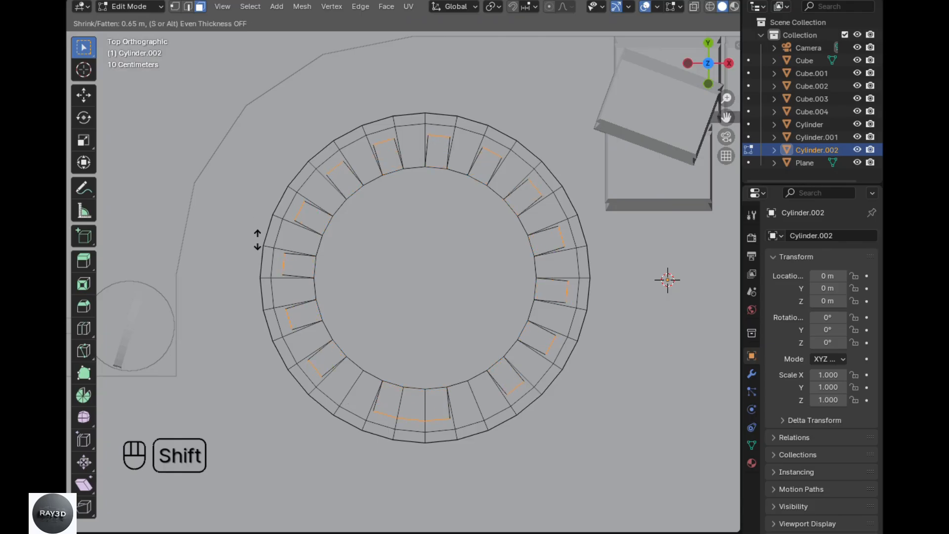
left_click(257, 240)
- Select the outer faces of the three joined front blocks and move them outward toward the disc's rim
key("alt+z")
middle_click_drag(405, 367, 421, 302, "shift")
left_click_drag(465, 361, 388, 345)
key("2")
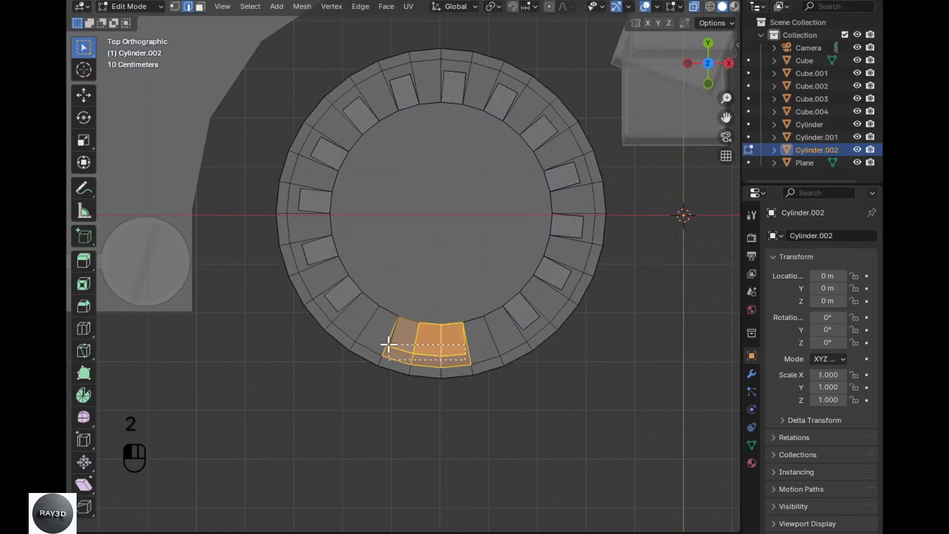
middle_click_drag(440, 399, 478, 350)
key("alt+z")
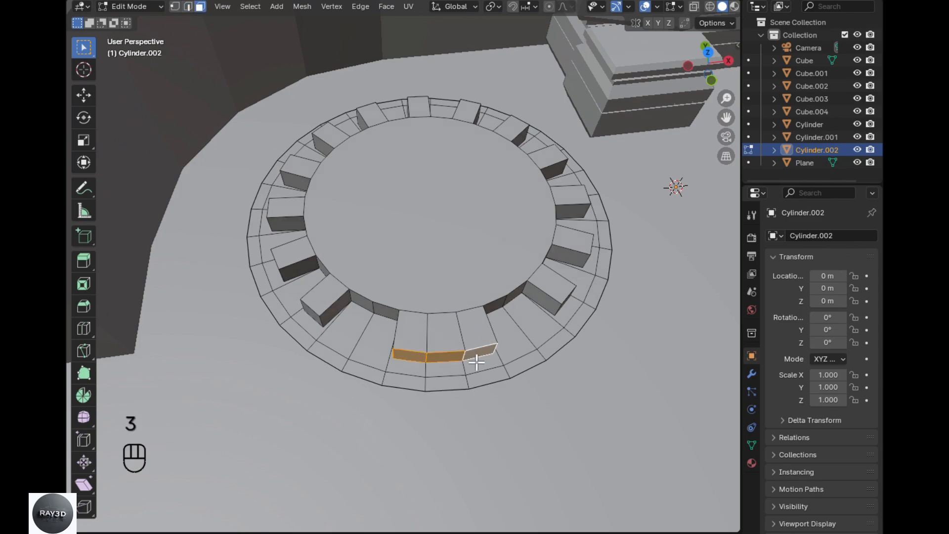
key("g")
left_click(504, 486)
middle_click_drag(504, 485, 512, 378)
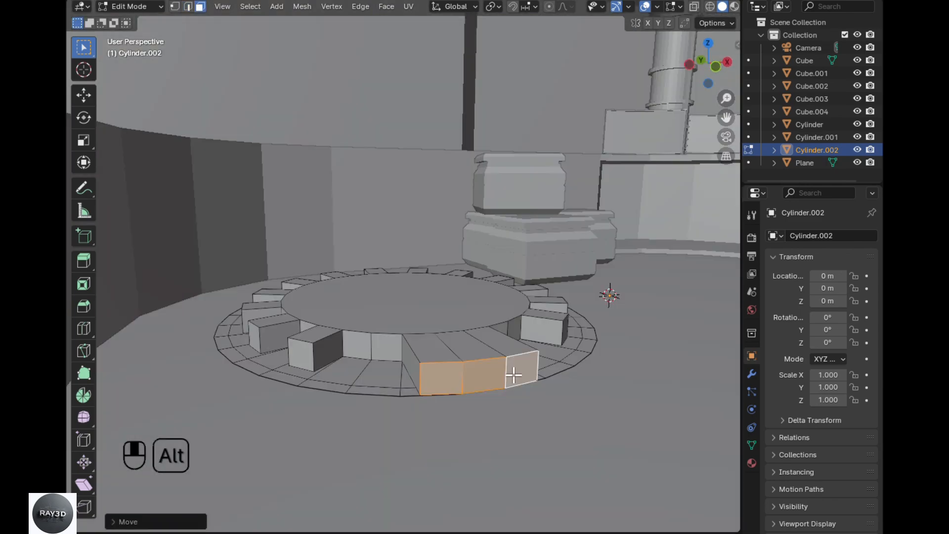
- Fine-tune the position of the three front block faces in top view with X-ray on
key("KP_7")
key("alt+z")
key("g")
left_click(515, 378)
key("alt+z")
- Select the upper outer edges of the wide front section and of the blocks along the adjoining side
middle_click_drag(411, 494, 573, 312)
key("3")
left_click(489, 332, "alt")
key("2")
left_click(490, 333)
left_click(528, 314, "ctrl")
left_click(561, 311, "alt+shift")
left_click(330, 316, "shift")
left_click(191, 290, "shift")
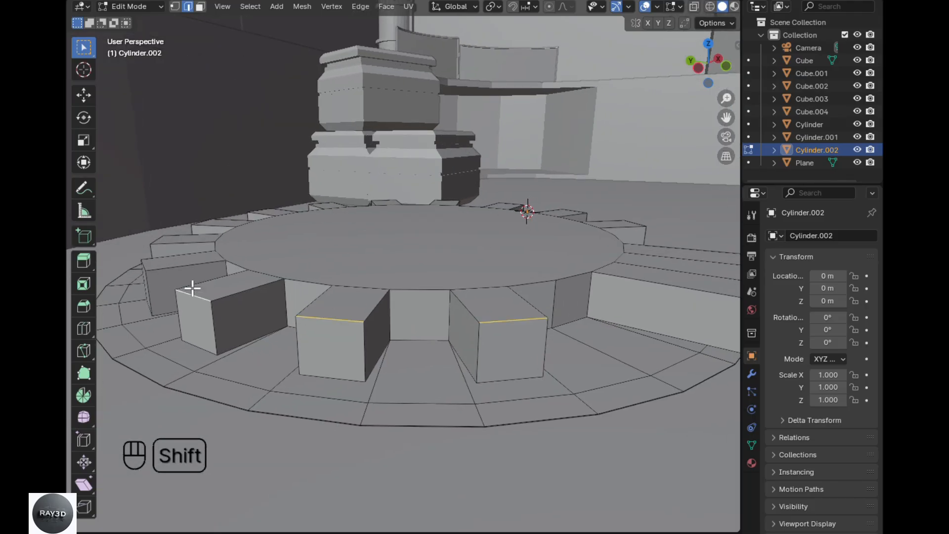
left_click(145, 268, "shift")
middle_click_drag(145, 267, 277, 339)
middle_click(288, 346, "alt")
scroll(318, 335, "down", 5)
scroll(277, 296, "up", 2)
middle_click_drag(276, 225, 376, 237, "shift")
- Isolate the round platform, add the remaining blocks' upper outer edges to the selection and bevel them into sloped buttresses
key("slash")
middle_click(348, 295, "alt")
middle_click_drag(348, 295, 346, 317)
left_click(346, 306, "shift")
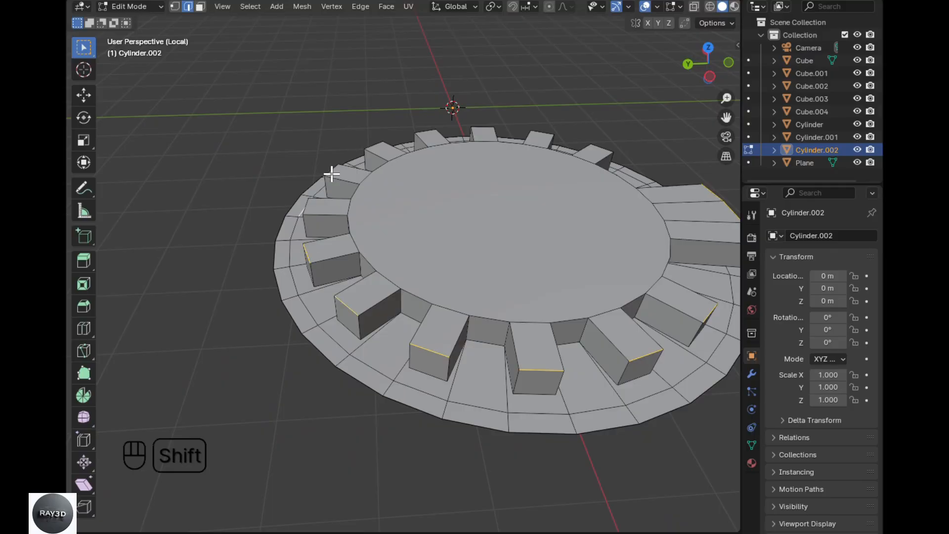
key("alt+z")
middle_click_drag(308, 210, 376, 346)
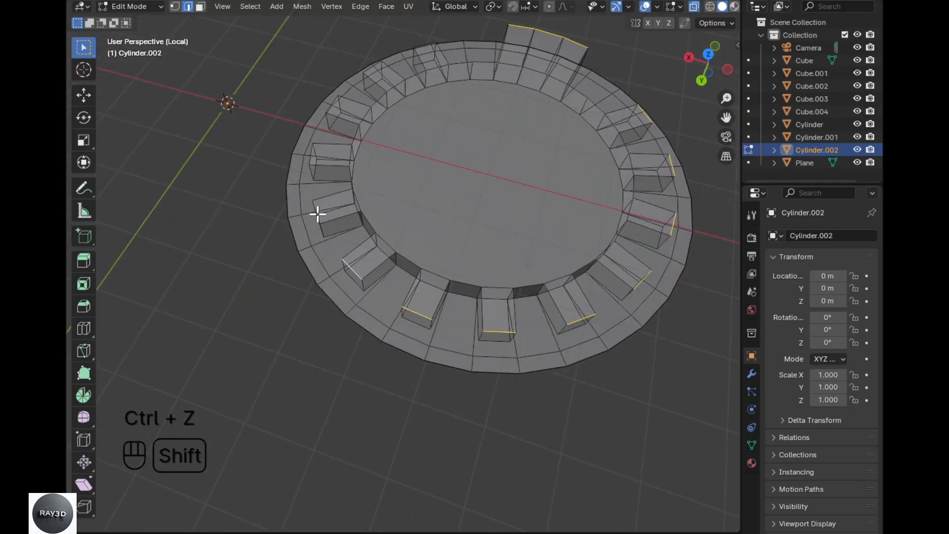
middle_click_drag(324, 124, 409, 230)
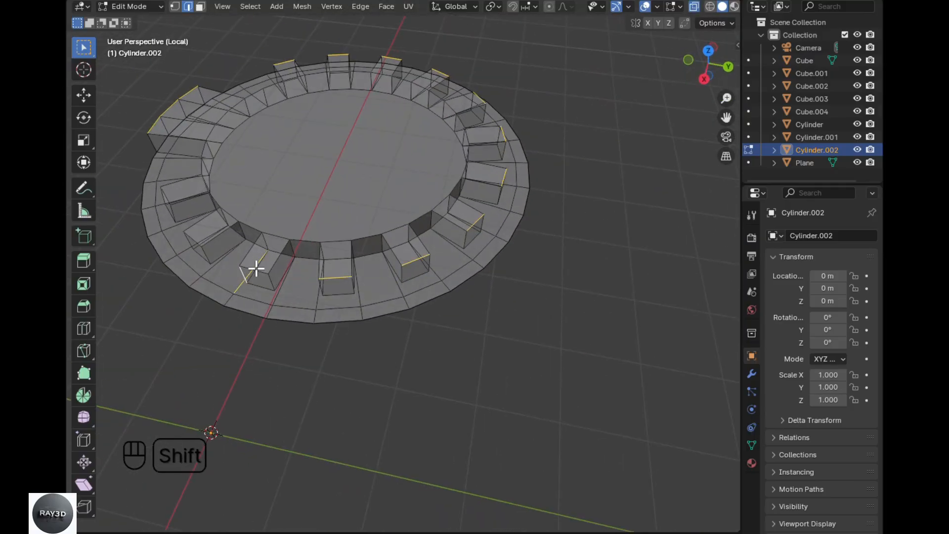
left_click(199, 247, "shift")
middle_click_drag(208, 262, 265, 313)
left_click(258, 350, "shift")
middle_click_drag(258, 350, 475, 301)
key("alt+z")
key("ctrl+b")
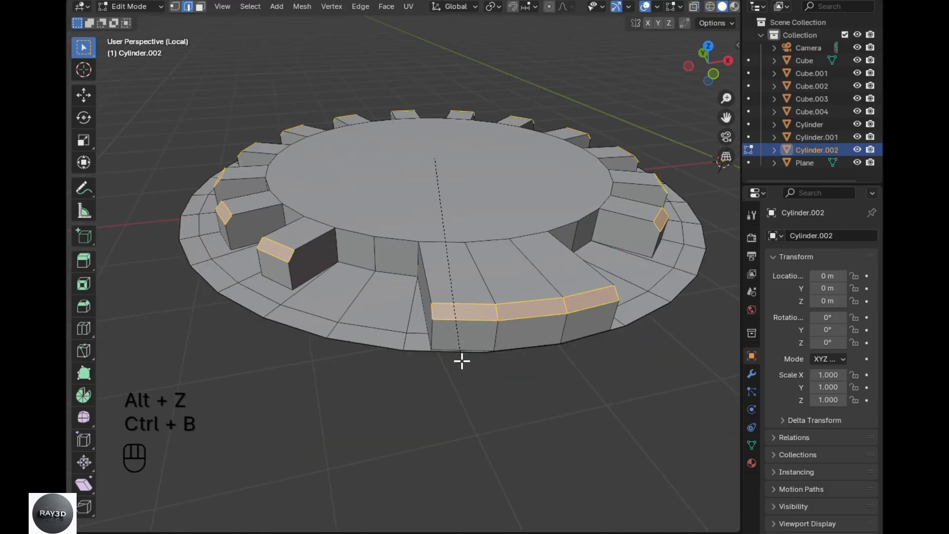
left_click(509, 275)
- Move the wide front ramp's upper edges back along Y to meet the raised platform's edge
key("g")
key("y")
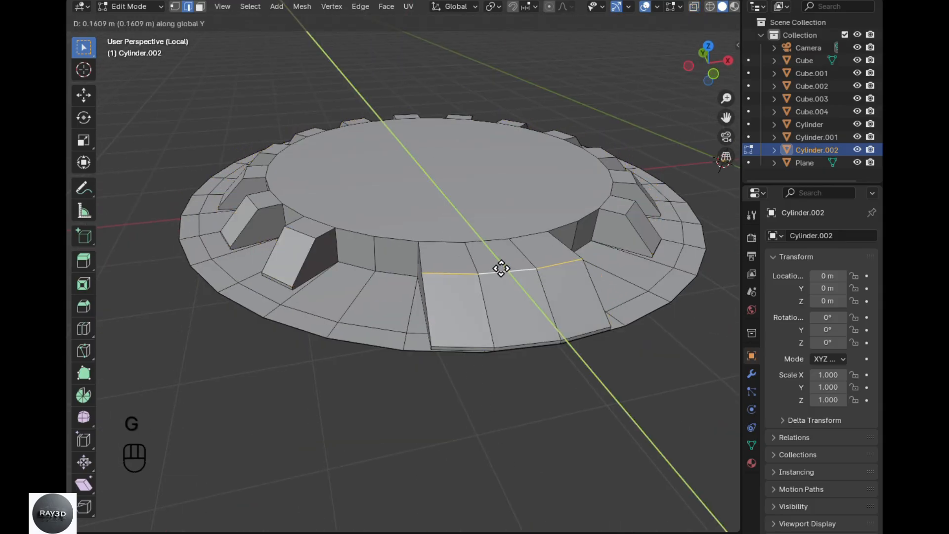
left_click(539, 310)
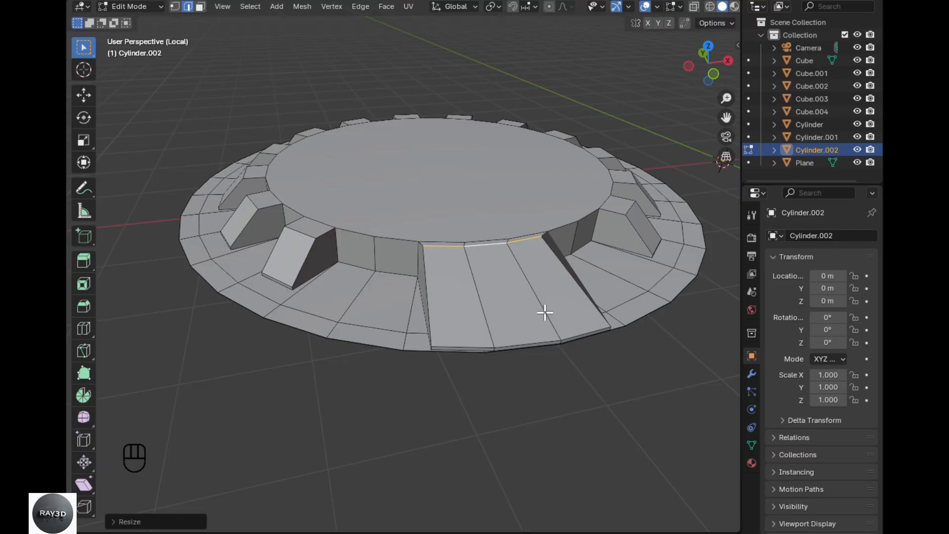
- Shift the ramp's upper vertices along X in top view to line them up with the platform edge
key("KP_7")
key("alt+z")
key("1")
scroll(464, 346, "up", 3)
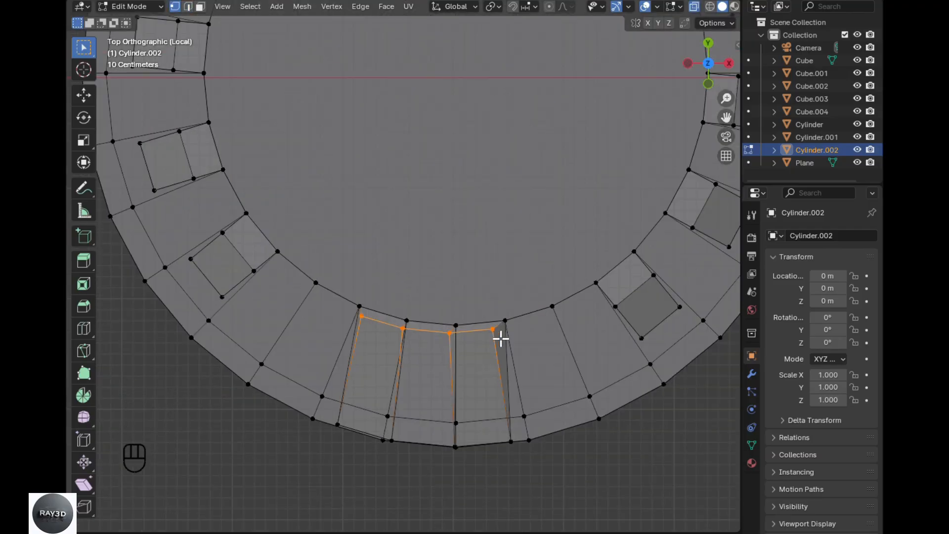
key("g")
key("x")
left_click(561, 356)
key("alt+z")
- Add four evenly spaced loop cuts across the front ramp and bevel them into narrow strips
middle_click_drag(560, 356, 467, 254)
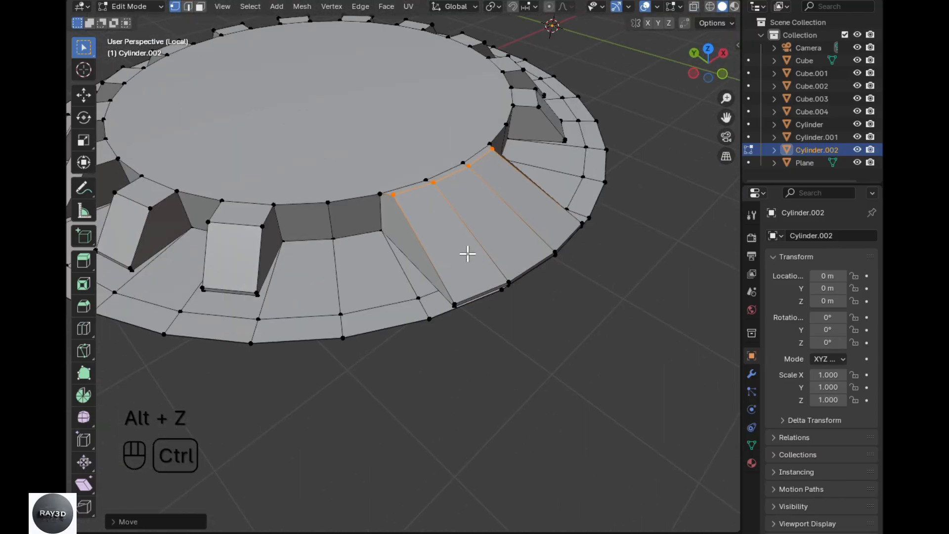
left_click(467, 254)
right_click(471, 268)
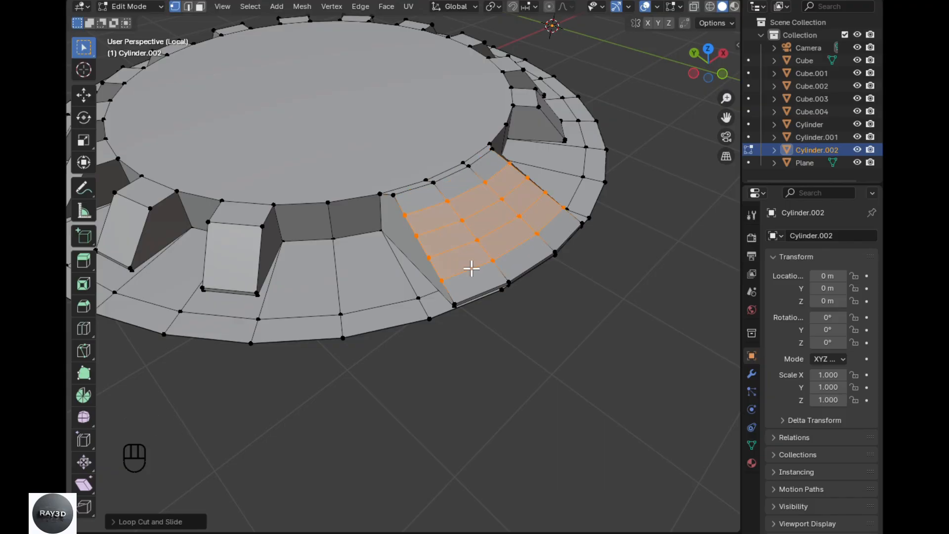
left_click(467, 250, "shift")
key("ctrl+v")
key("ctrl+b")
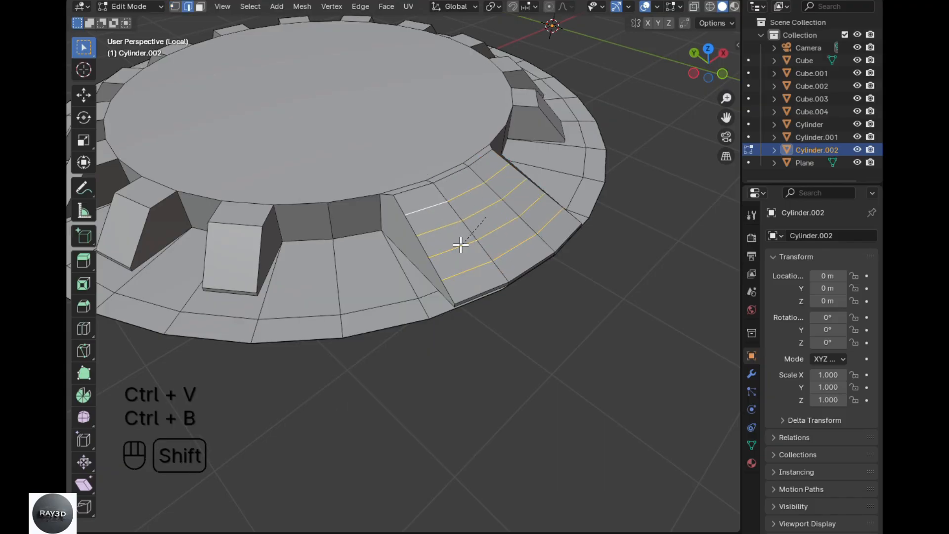
left_click(453, 278)
- Extrude the four narrow strips on the front ramp to form raised step treads
middle_click_drag(454, 277, 477, 312)
scroll(477, 311, "up", 2)
key("e")
left_click(489, 271)
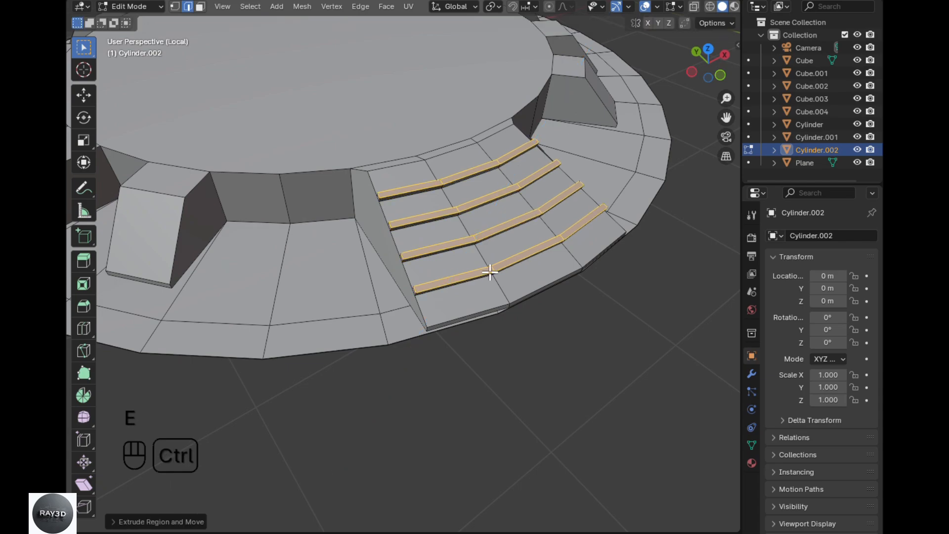
key("ctrl+b")
right_click(505, 291)
- Bring the rest of the scene back and inset the platform's top face by about 0.7 m
scroll(438, 352, "down", 5)
key("KP_Divide")
middle_click_drag(438, 351, 411, 303)
key("3")
left_click(412, 304)
key("i")
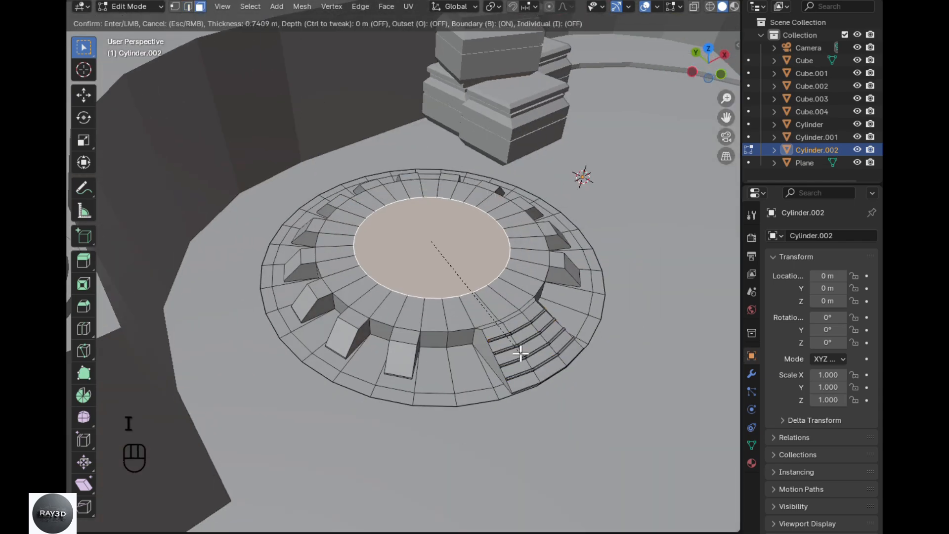
left_click(509, 345)
- Extrude the central top face into a low step and inset it slightly
scroll(437, 334, "up", 1)
key("e")
right_click(437, 334)
key("i")
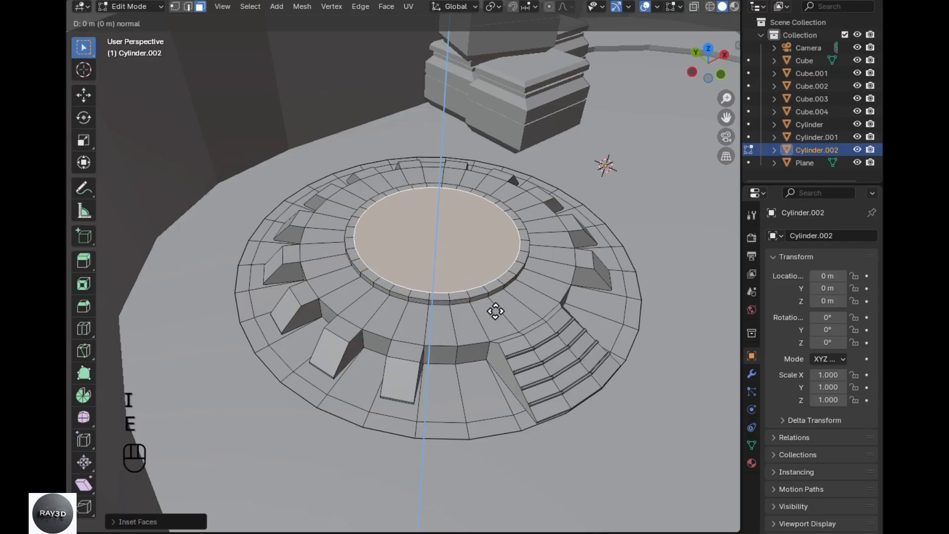
right_click(495, 311)
- Inset the central face once more and extrude it upward about 0.12 m
key("i")
left_click(483, 280)
key("e")
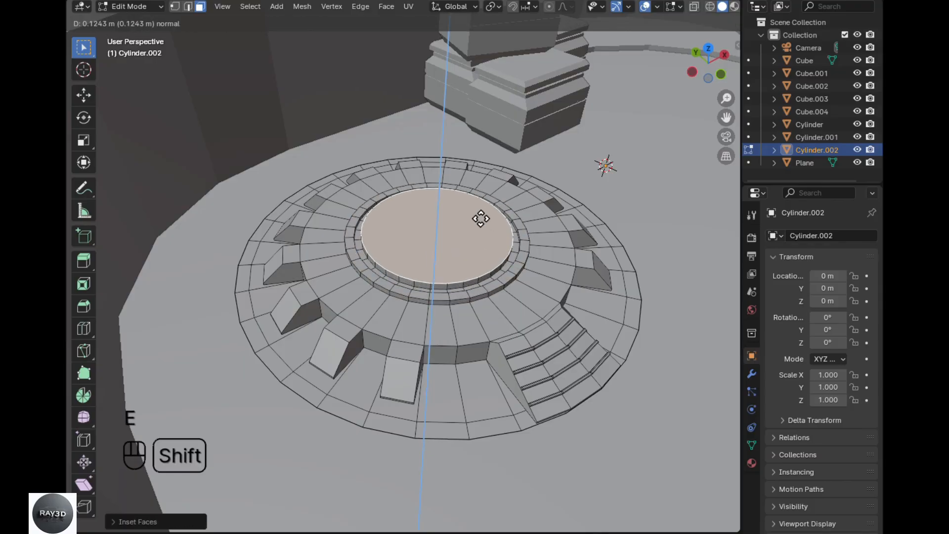
left_click(480, 218)
- Inset a thin ring around the central face and extrude the ring upward as a raised lip
key("3")
left_click(455, 279, "alt")
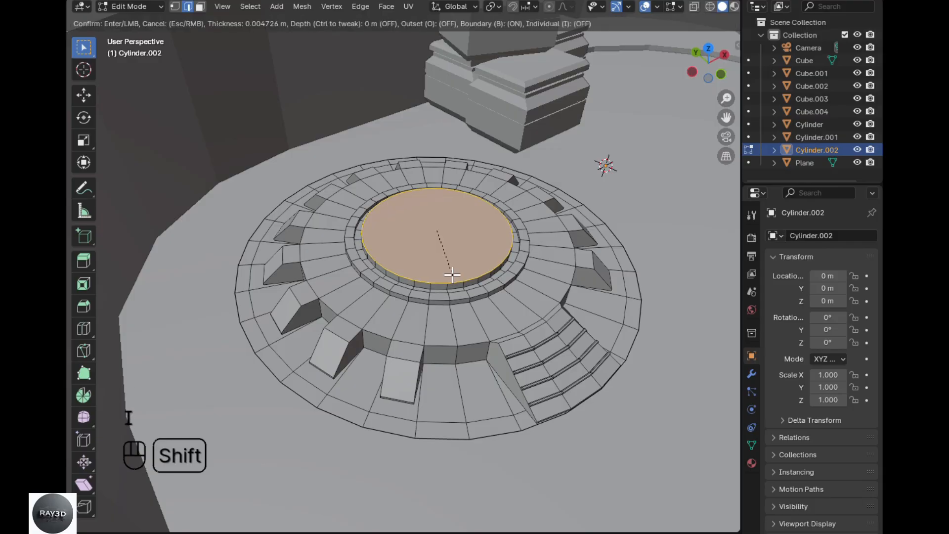
left_click(451, 280)
scroll(452, 277, "up", 4)
key("e")
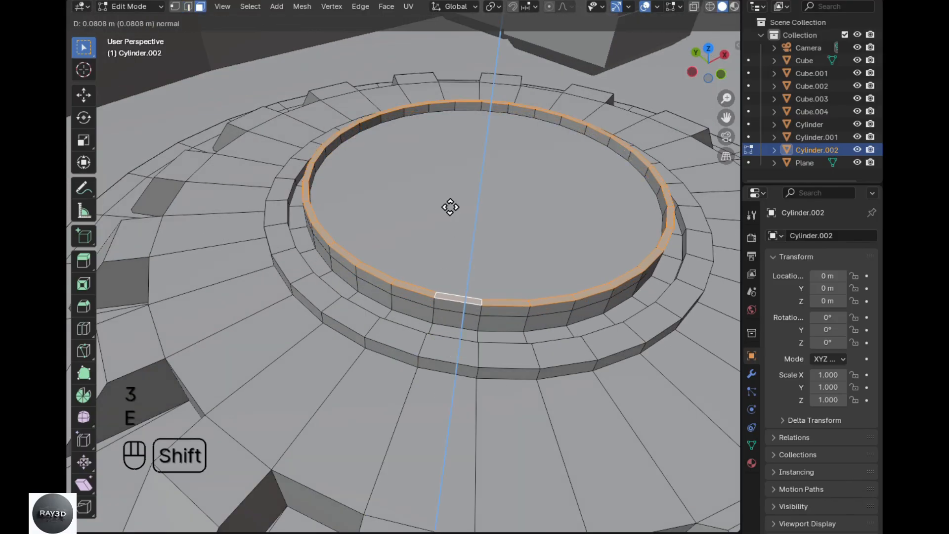
left_click(434, 149)
- Select the radial edges around the central ring, bevel them into thin strips and extrude the strips about 0.02 m
scroll(434, 149, "down", 5)
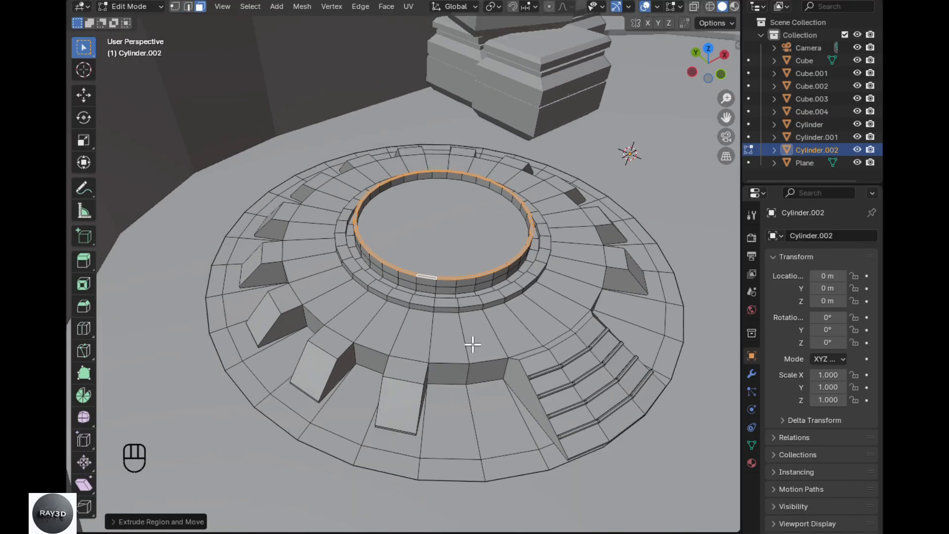
key("KP_7")
key("3")
scroll(409, 406, "up", 4)
left_click(410, 406)
key("2")
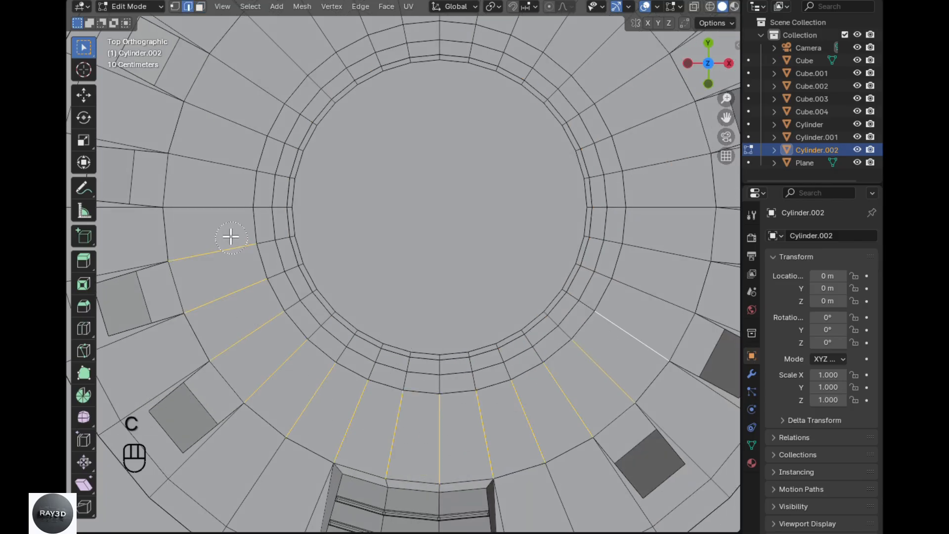
left_click_drag(678, 194, 583, 244, "alt")
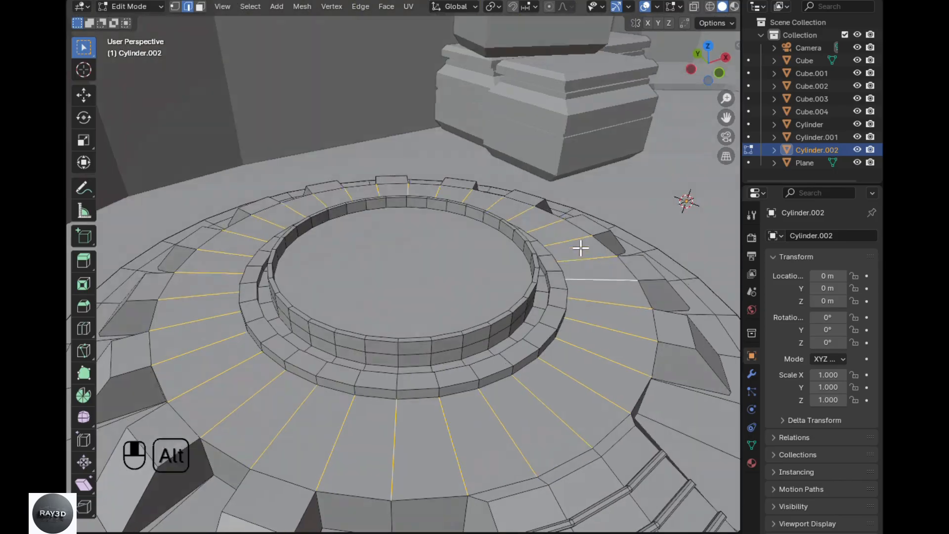
key("ctrl+b")
left_click(593, 267)
key("e")
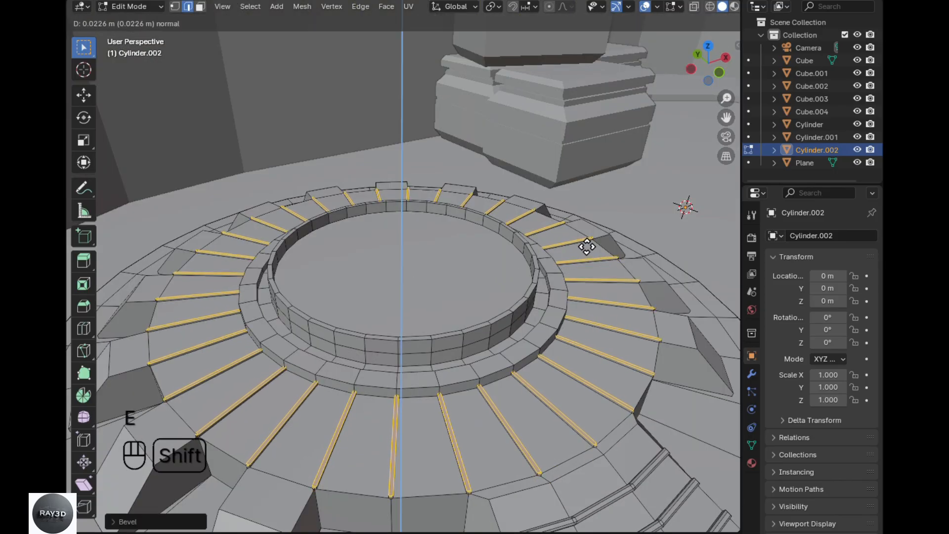
left_click(586, 246)
- Select only the four raised radial strips at the head of the platform steps and scale them up along the X axis
key("KP_7")
scroll(568, 271, "up", 2)
key("alt+z")
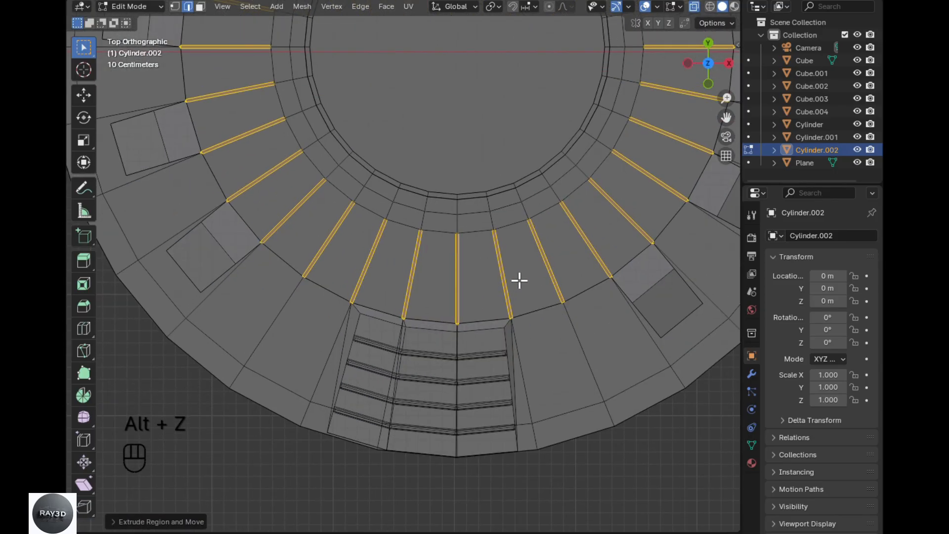
left_click_drag(519, 279, 363, 254)
middle_click_drag(419, 306, 428, 345)
key("s")
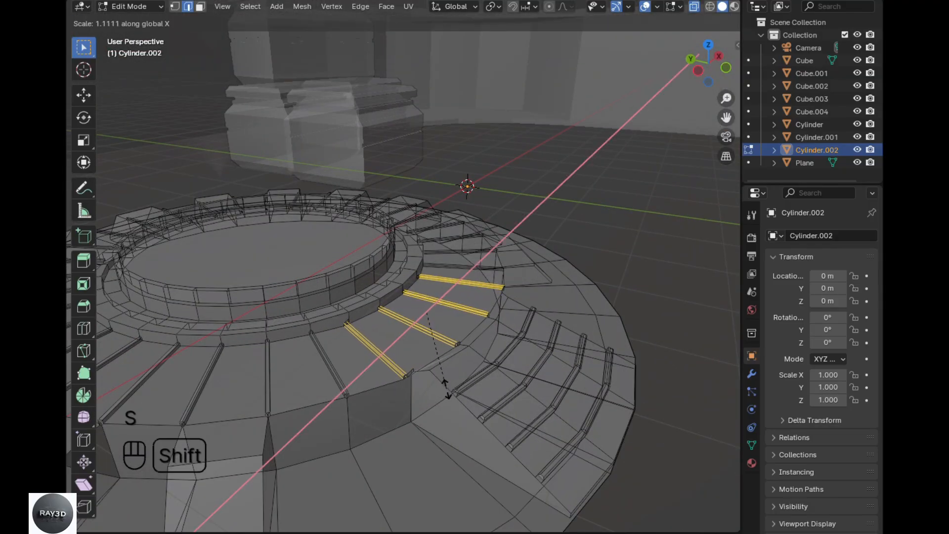
left_click(464, 438)
key("Tab")
key("alt+z")
scroll(463, 437, "down", 10)
key("Tab")
key("Tab")
key("KP_1")
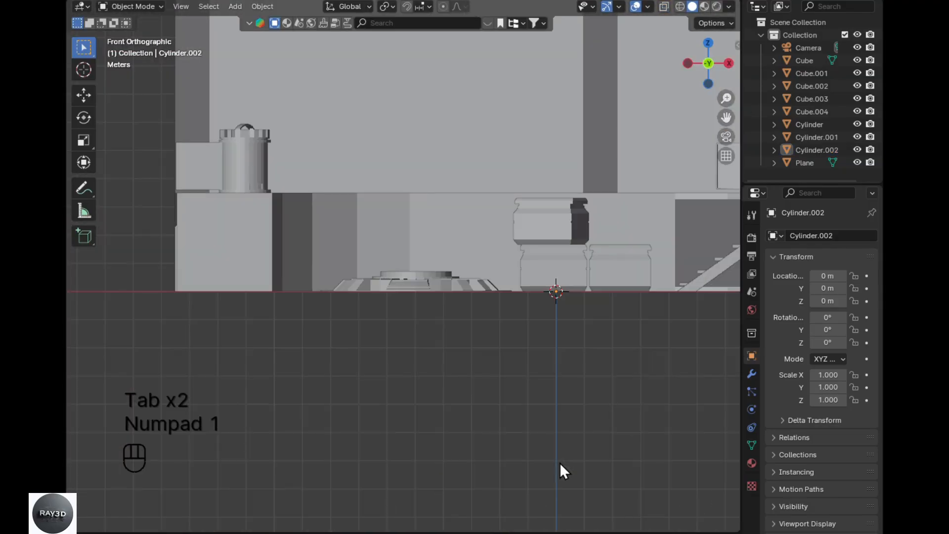
key("KP_0")
scroll(468, 215, "up", 2)
- Inset the vertical rim faces between the wedge supports beside the platform steps and extrude them inward along their normals as recessed panels
key("Tab")
scroll(527, 261, "up", 5)
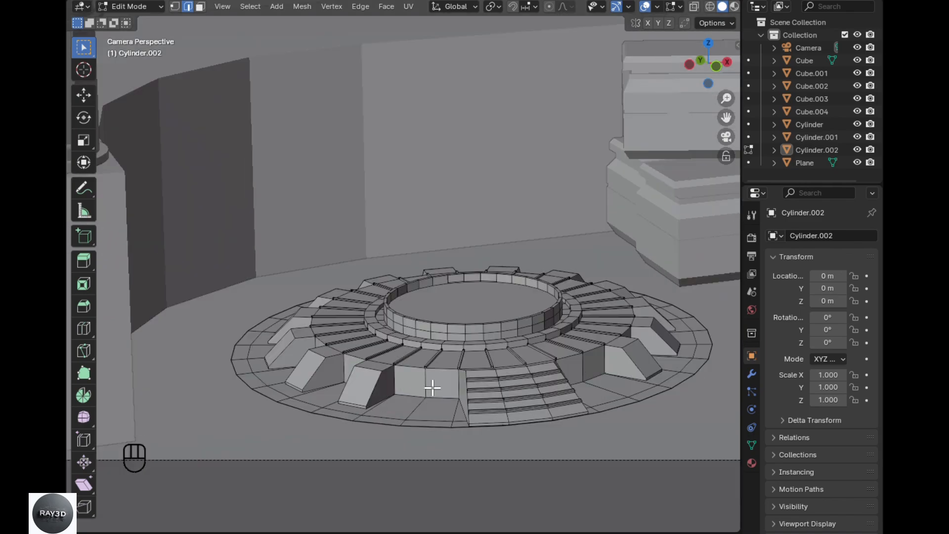
middle_click_drag(414, 385, 470, 435)
scroll(456, 402, "up", 2)
left_click(495, 403, "shift")
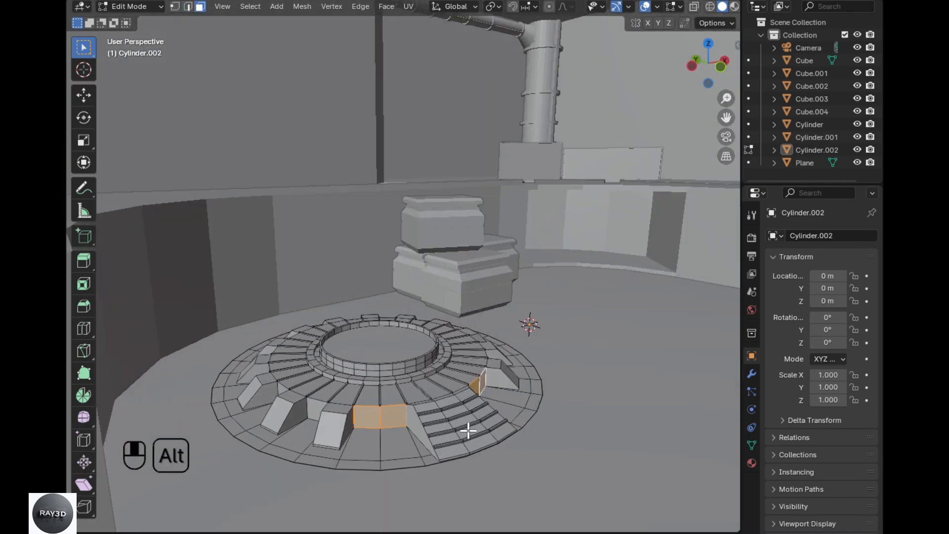
left_click(317, 410, "shift")
scroll(504, 456, "up", 2)
key("i")
left_click(479, 436)
key("alt+e")
left_click(478, 423)
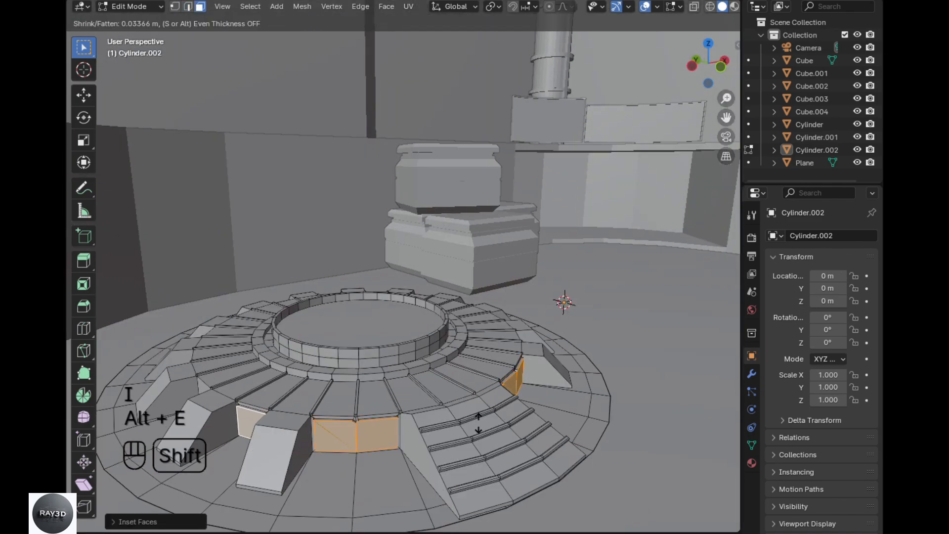
left_click(496, 16)
key("Tab")
scroll(506, 283, "down", 5)
key("KP_0")
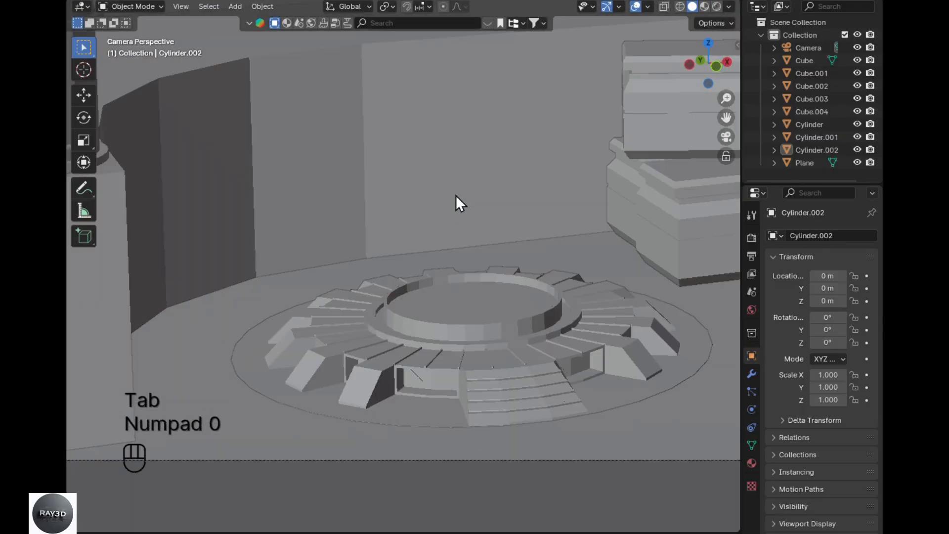
scroll(462, 212, "down", 3)
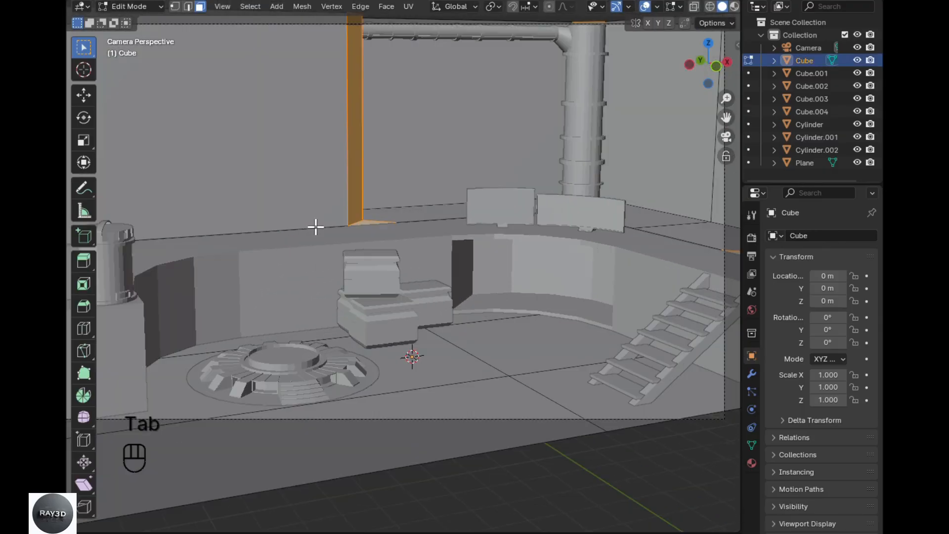
scroll(313, 225, "down", 2)
left_click(332, 258)
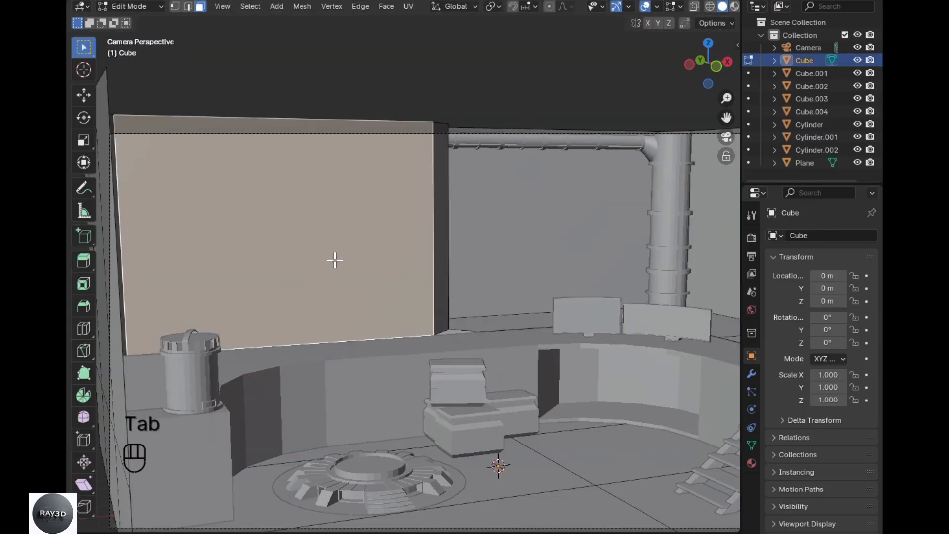
key("Tab")
- Add a cube and move its mesh up in front view to the upper part of the large back wall
scroll(332, 259, "down", 2)
key("shift+a")
left_click(393, 277)
key("KP_1")
key("alt+z")
scroll(435, 370, "up", 2)
key("Tab")
key("g")
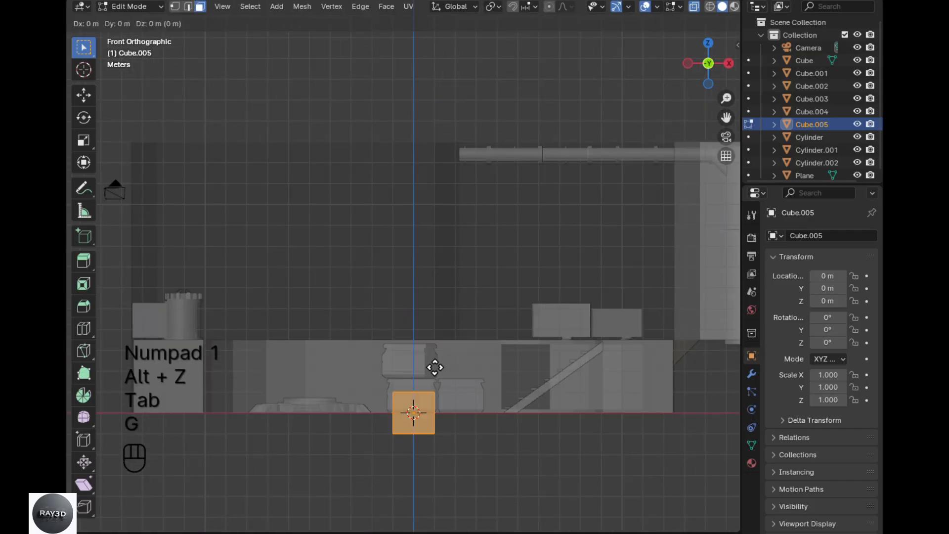
left_click(334, 147)
- Stretch the cube along X into a wide block and bevel its edges to give it chamfered ends
scroll(409, 348, "up", 2)
key("s")
key("x")
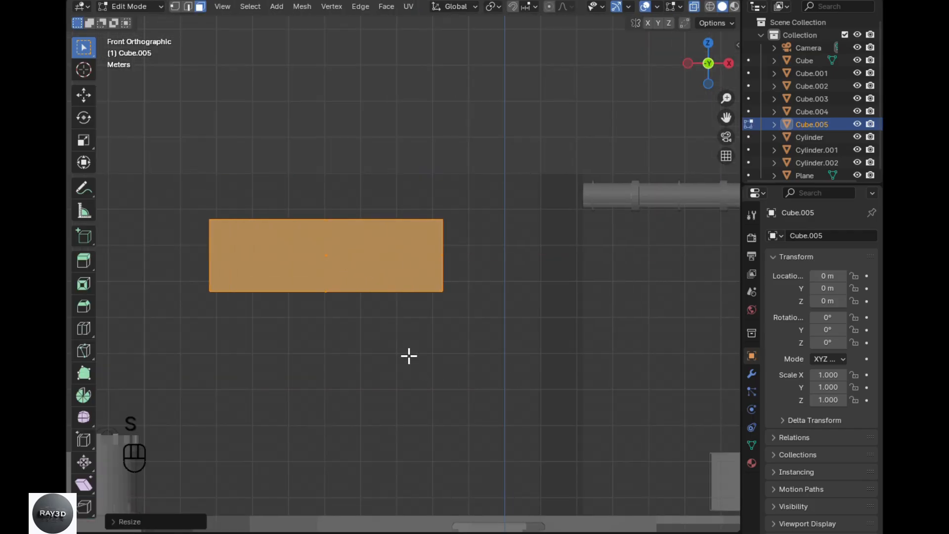
key("ctrl+b")
left_click(427, 377)
key("alt+z")
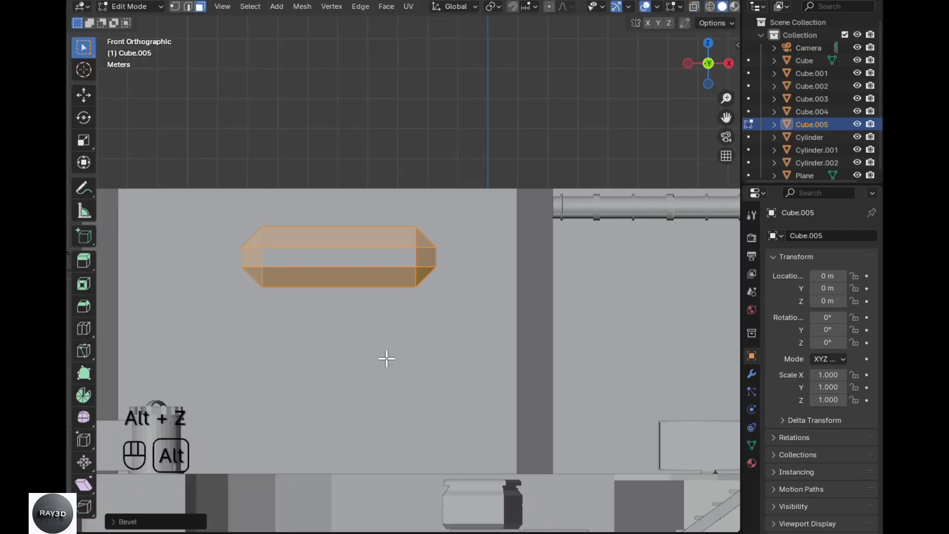
- Move the beveled block about 8.8 m along Y so it passes through the back wall
middle_click_drag(385, 358, 426, 379)
key("KP_7")
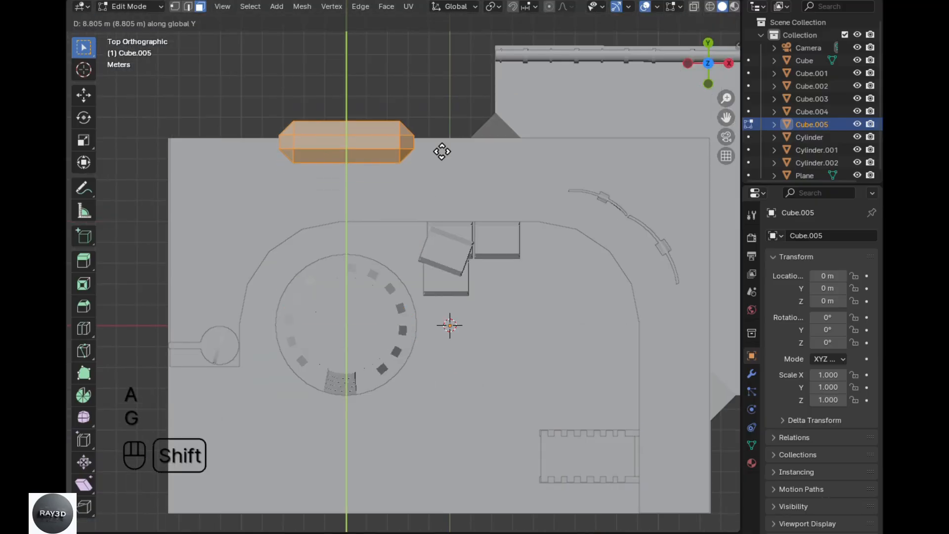
left_click(444, 151)
- Duplicate the beveled block, rotate the copy 90° in top view and position it through the side wall near the column
key("KP_1")
key("alt+z")
key("shift+d")
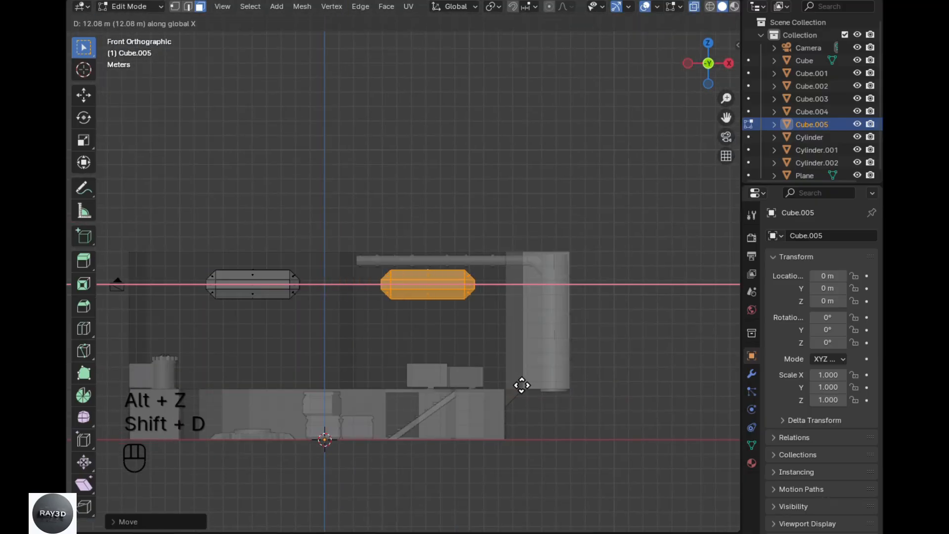
left_click(520, 386)
key("KP_7")
type("r90")
left_click(525, 385)
key("g")
left_click(655, 471)
middle_click_drag(655, 471, 466, 415)
key("alt+z")
scroll(641, 345, "up", 3)
left_click(502, 240)
scroll(502, 241, "down", 3)
- Select the wide beveled block on the back wall in front view
middle_click_drag(502, 241, 534, 350)
key("KP_1")
key("alt+z")
left_click_drag(371, 366, 126, 208)
type("r90")
key("Return")
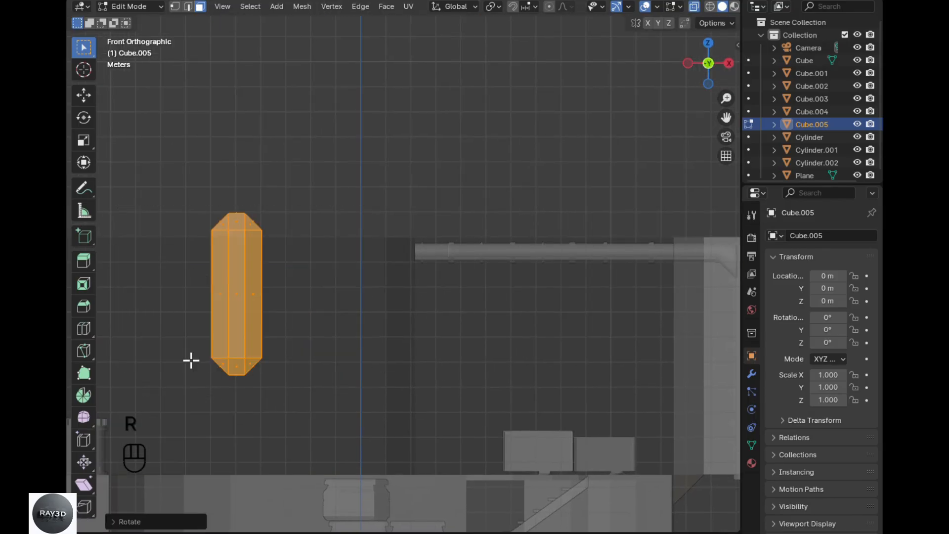
key("ctrl+z")
- Duplicate the back wall block, rotate the copy 90° to stand upright and move it about 12.1 m along X
key("shift+d")
type("r90")
key("Return")
key("g")
key("x")
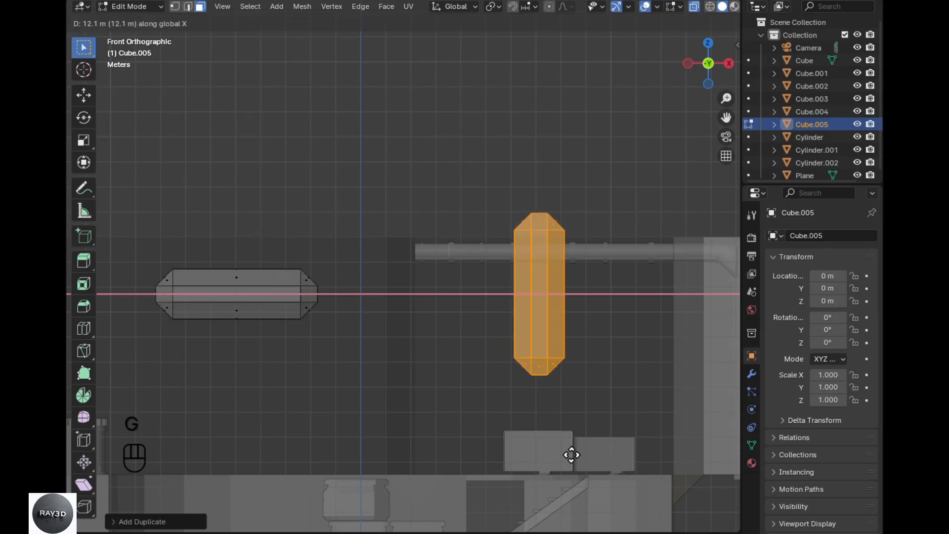
left_click(572, 455)
- Delete the chamfered lower cap faces of the upright block so it ends flat as a doorway shape
scroll(543, 453, "up", 1)
middle_click_drag(528, 448, 472, 445, "shift")
left_click(470, 381, "alt")
key("x")
left_click(470, 405)
- Lower the upright block along Z to the raised floor and widen it along X to door proportions
left_click_drag(580, 433, 369, 106)
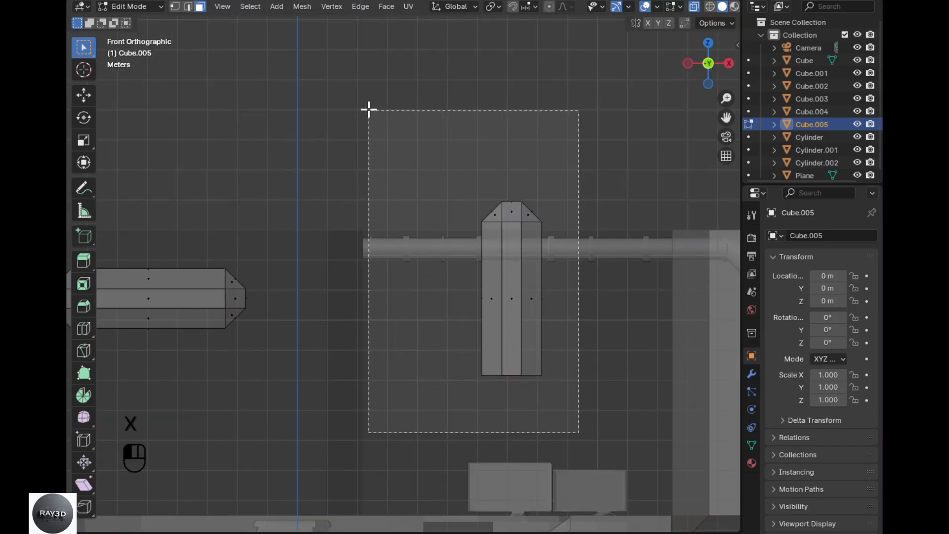
key("g")
key("z")
left_click(440, 285)
key("s")
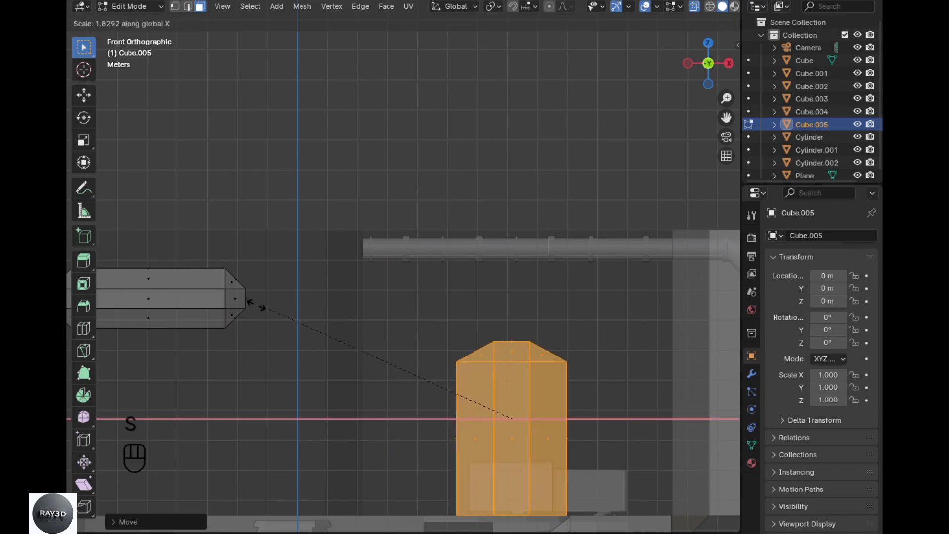
left_click(170, 297)
- Move the door-shaped block along Y until it intersects the recessed back wall behind the monitors
key("KP_7")
key("g")
key("y")
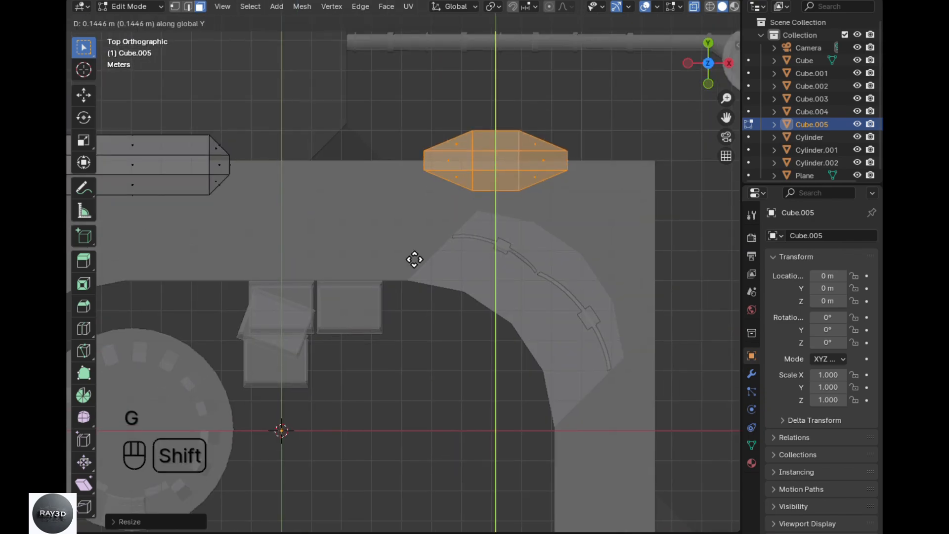
middle_click_drag(424, 287, 407, 358)
key("KP_7")
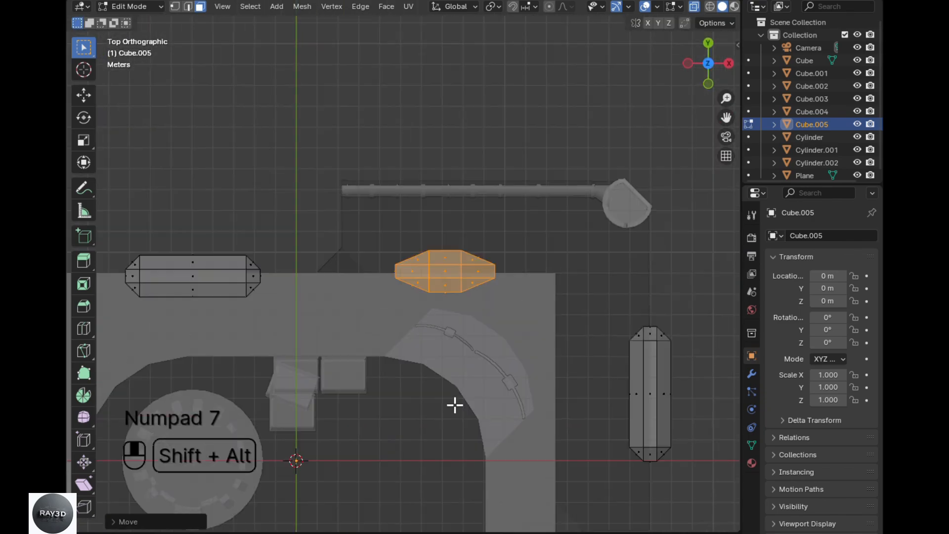
key("g")
key("y")
left_click(460, 315)
key("alt+z")
- Select the room shell in Object Mode and turn on the Face Orientation overlay
middle_click_drag(489, 356, 410, 380)
key("Tab")
left_click(547, 297)
middle_click_drag(547, 297, 587, 363)
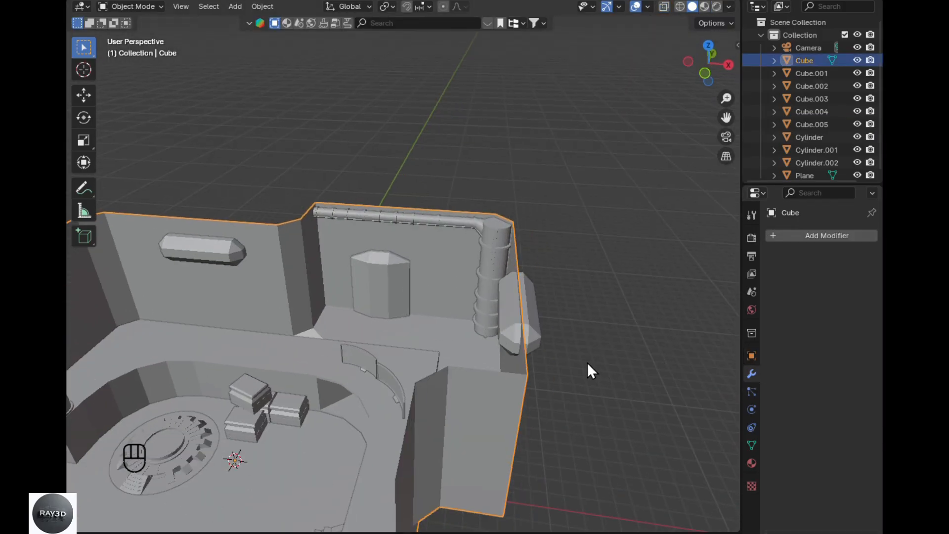
left_click(641, 6)
left_click(649, 6)
left_click(596, 248)
middle_click_drag(595, 248, 609, 202)
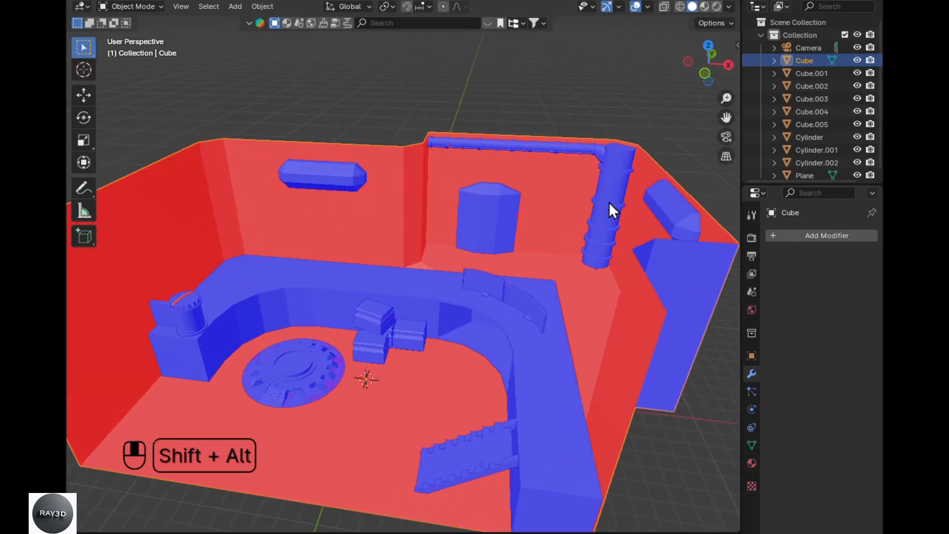
- Flip the normals of all the room shell's faces and turn off the Face Orientation overlay
key("Tab")
key("a")
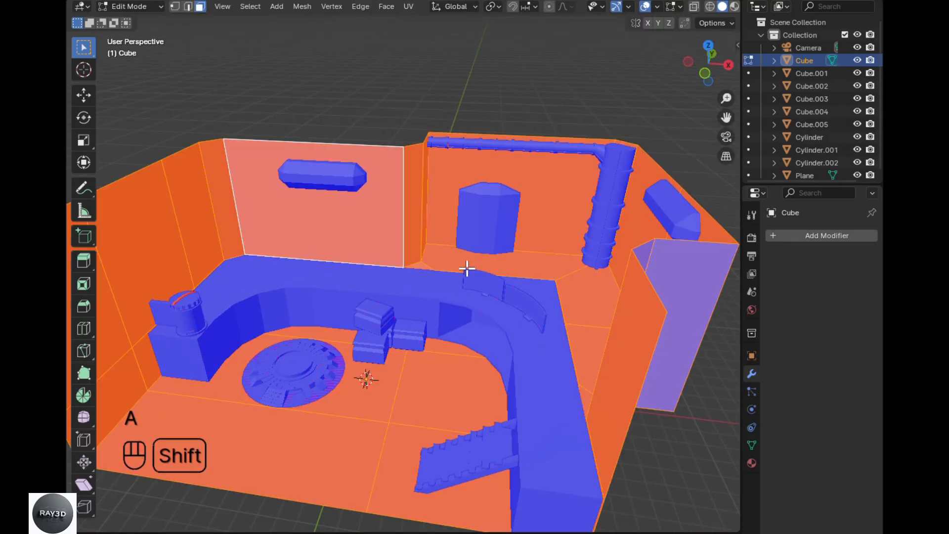
key("alt+n")
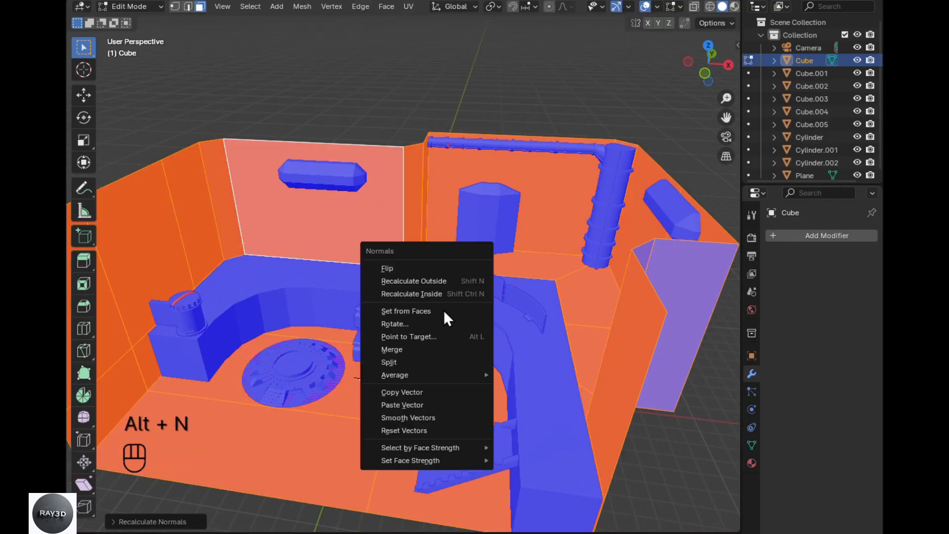
left_click(425, 268)
scroll(504, 331, "down", 2)
key("Tab")
middle_click_drag(638, 311, 515, 339, "shift")
left_click(647, 6)
left_click(608, 244)
- Add a Boolean modifier to the room shell, set to Difference with the wall blocks object Cube.005 as cutter
left_click(787, 236)
mouse_move(752, 239)
left_click(614, 263)
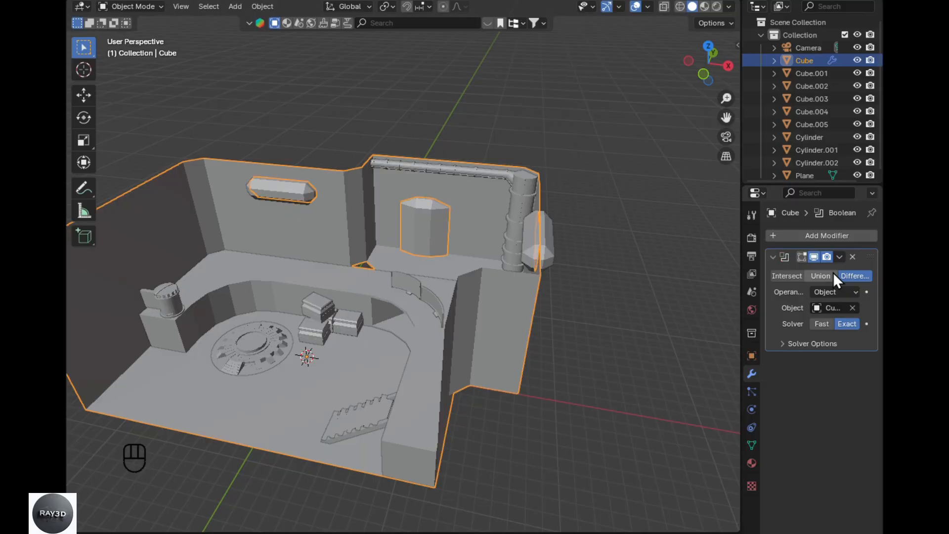
- Hide the cutter blocks temporarily to examine the window and door cuts in the walls, restoring their visibility after each check
left_click(859, 124)
left_click_drag(638, 277, 505, 293, "alt")
scroll(597, 262, "up", 4)
key("ctrl+z")
scroll(835, 136, "down", 1)
scroll(307, 301, "up", 1)
left_click_drag(307, 301, 364, 317, "alt+shift")
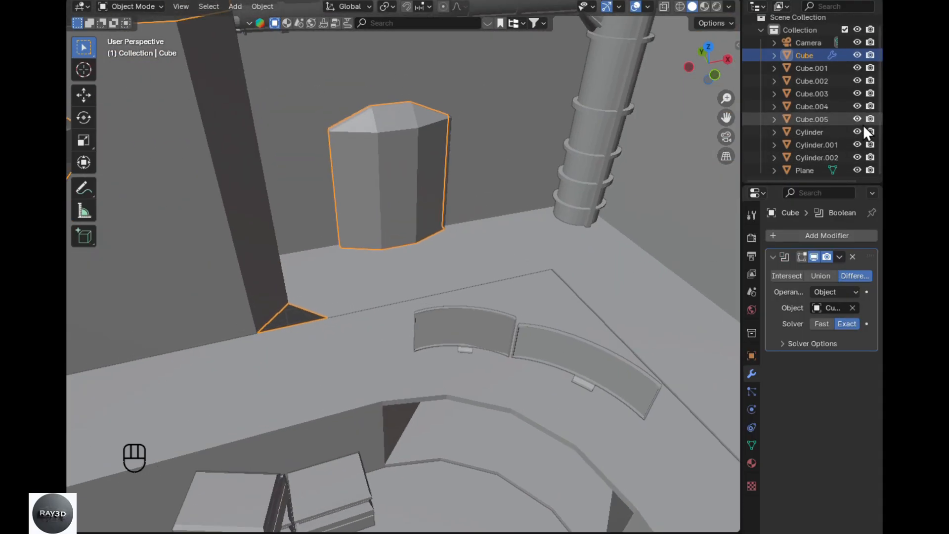
left_click(859, 121)
scroll(413, 293, "down", 1)
left_click_drag(413, 293, 438, 336, "alt")
key("ctrl+z")
- Adjust the height of the door-shaped cutter block along Z in front view
key("Tab")
key("Tab")
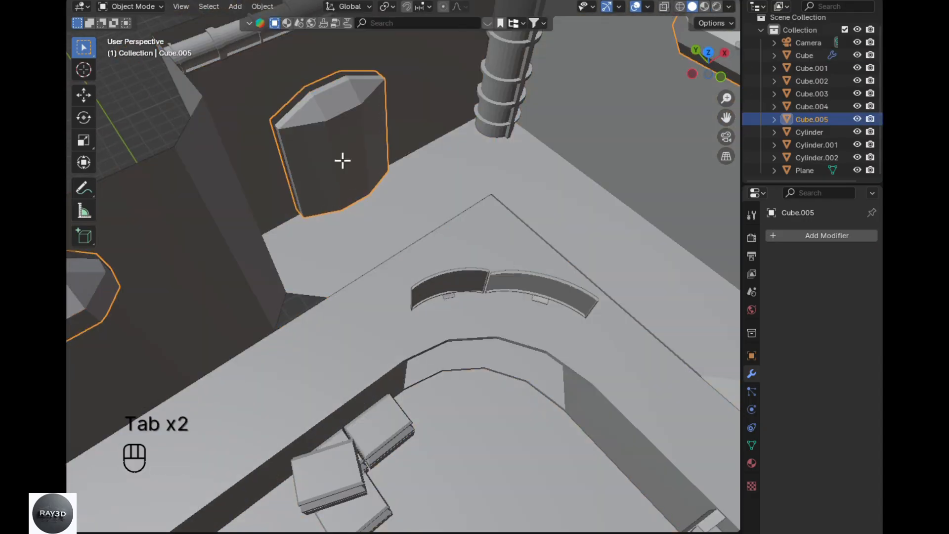
key("Tab")
key("KP_1")
key("alt+z")
key("g")
key("z")
left_click(405, 246)
key("alt+z")
left_click_drag(587, 247, 630, 295, "alt")
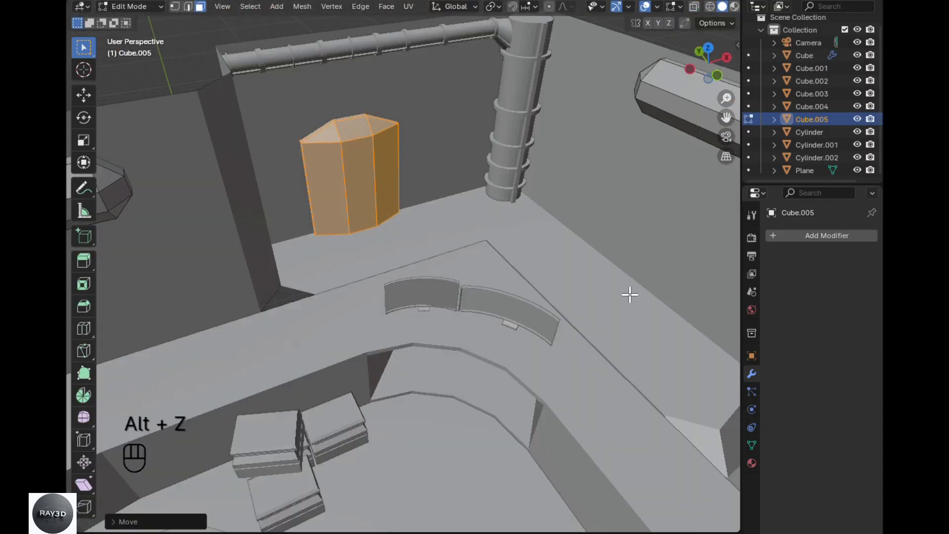
- Toggle the visibility of the cutter blocks to check the openings in the room walls
key("Tab")
left_click(858, 119)
left_click_drag(302, 297, 375, 220, "alt")
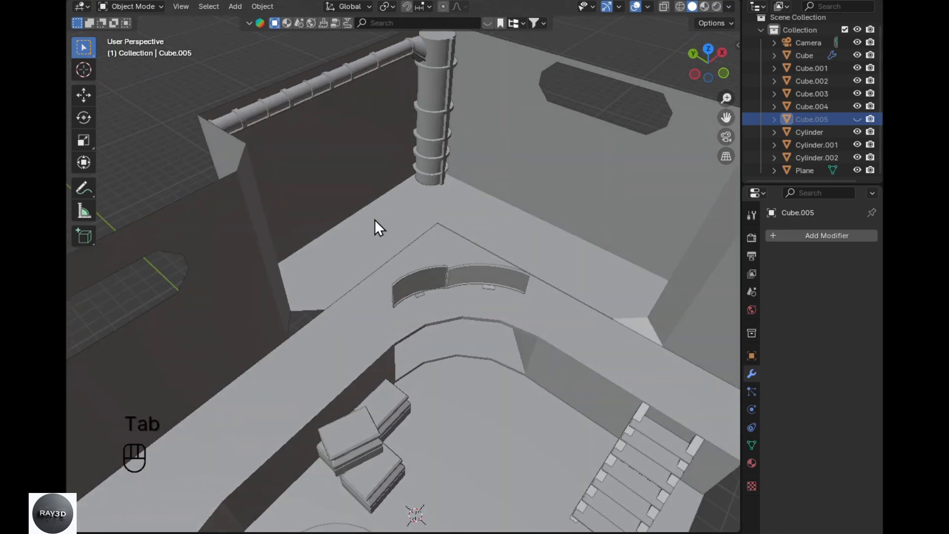
left_click(858, 119)
key("Tab")
- Check the room shell's normals around the wall openings with the Face Orientation overlay, and turn the overlay off again
left_click(657, 6)
left_click(601, 247)
left_click_drag(436, 267, 406, 267, "alt")
key("Tab")
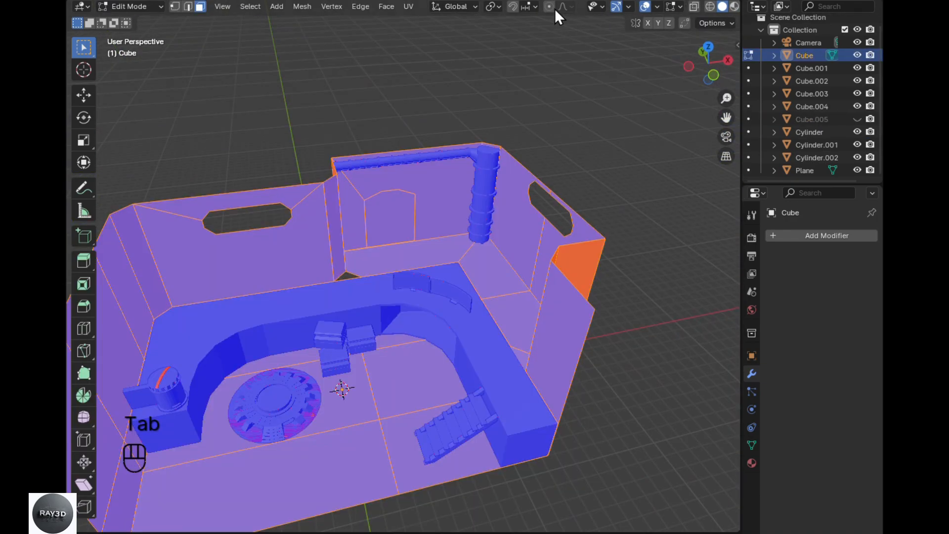
left_click(657, 7)
left_click(577, 252)
left_click_drag(468, 296, 396, 284, "alt")
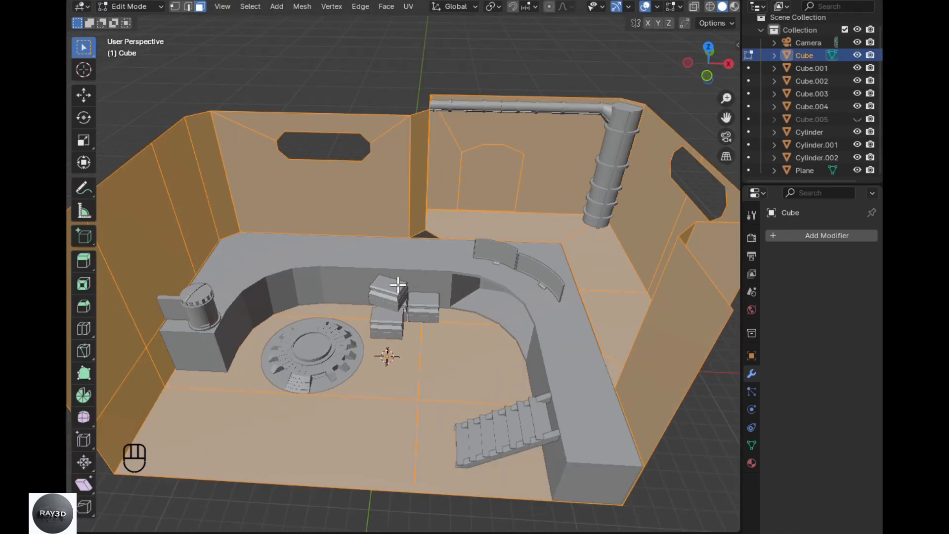
- Fill the triangular gap in the raised floor at the foot of the wall corner with a new face
scroll(423, 223, "up", 5)
key("3")
left_click(464, 273)
key("2")
left_click(445, 272, "shift")
key("f")
left_click_drag(494, 259, 453, 288, "alt+shift")
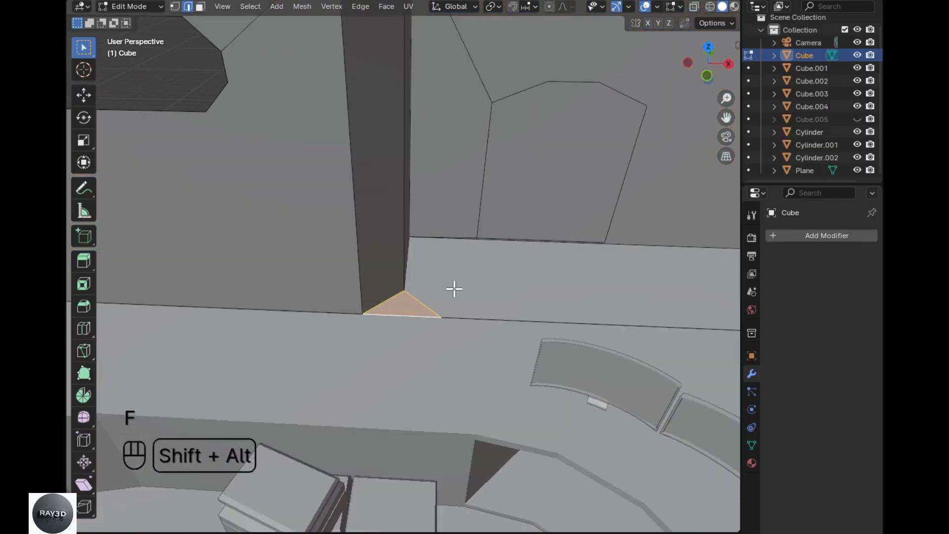
- Delete the door-shaped face from the room shell's back wall to open the doorway
key("3")
left_click(523, 203)
key("x")
left_click(523, 203)
scroll(526, 213, "down", 6)
left_click_drag(527, 218, 544, 237, "alt")
scroll(358, 271, "up", 3)
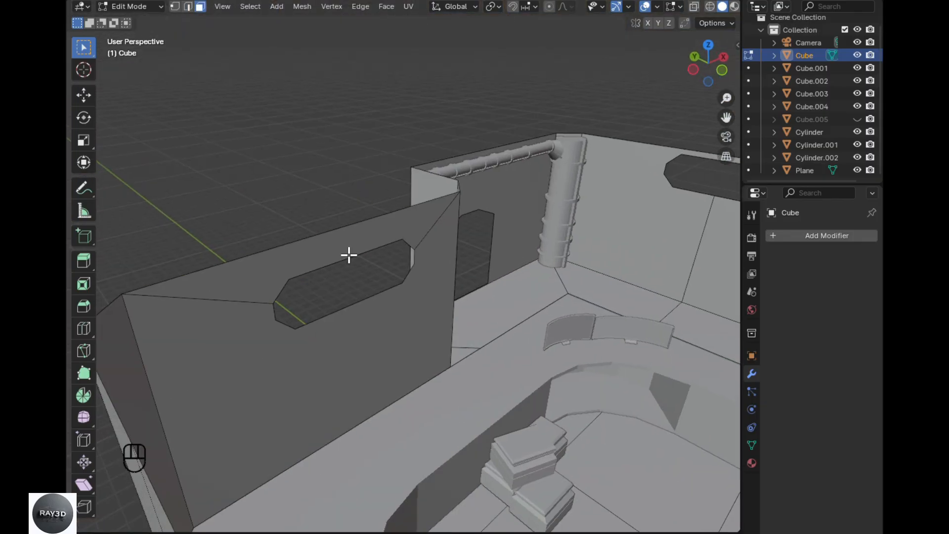
- Select the edge loops of the wall openings and extrude the back window and door outlines outward along Y
left_click(349, 305, "alt+shift")
left_click_drag(349, 305, 452, 160, "alt")
left_click(496, 127, "alt+shift")
left_click_drag(496, 127, 569, 149, "alt")
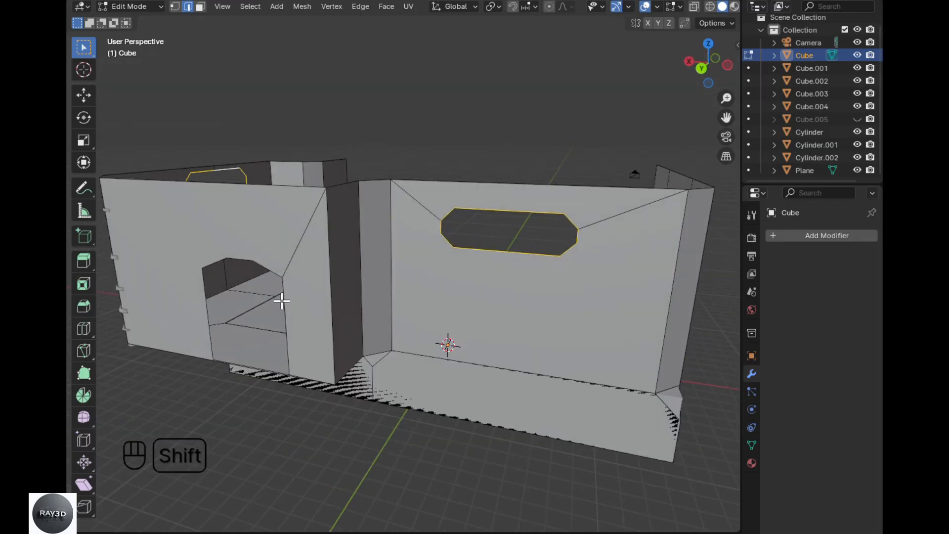
left_click(282, 301, "alt+shift")
left_click_drag(297, 366, 276, 391, "alt")
key("alt+e")
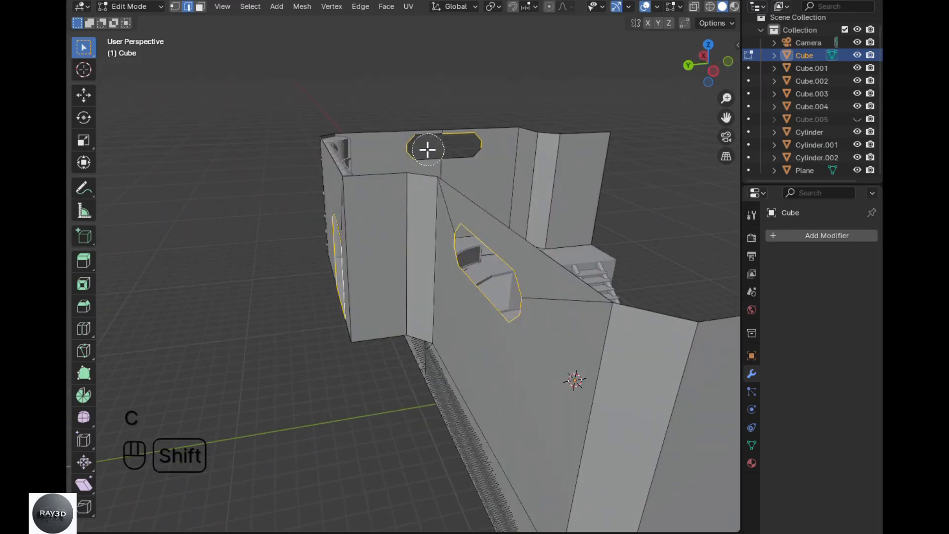
key("e")
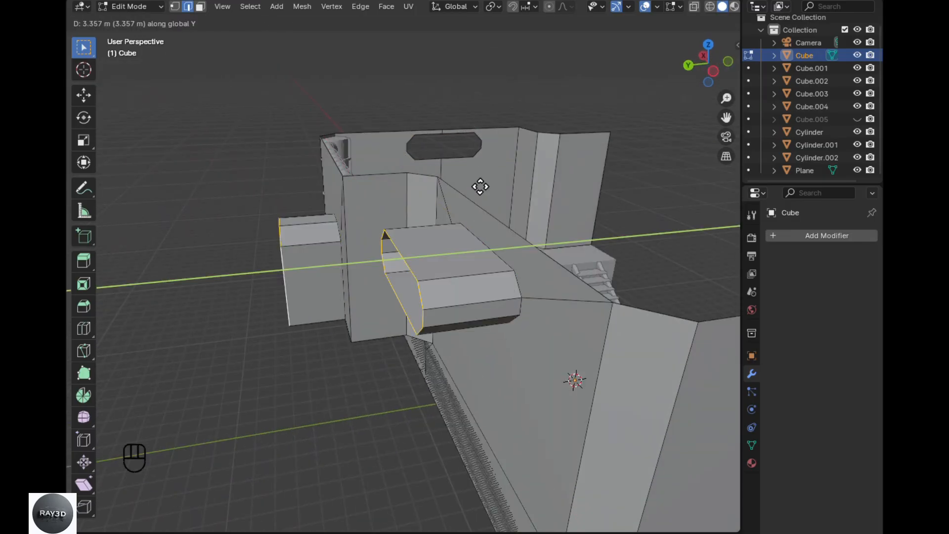
left_click(527, 145)
- Extrude the side wall window's edge loop outward, and check the deepened openings through the camera
left_click_drag(527, 146, 497, 247, "alt")
double_click(497, 237)
double_click(536, 247, "shift")
left_click_drag(543, 273, 567, 287, "alt")
key("e")
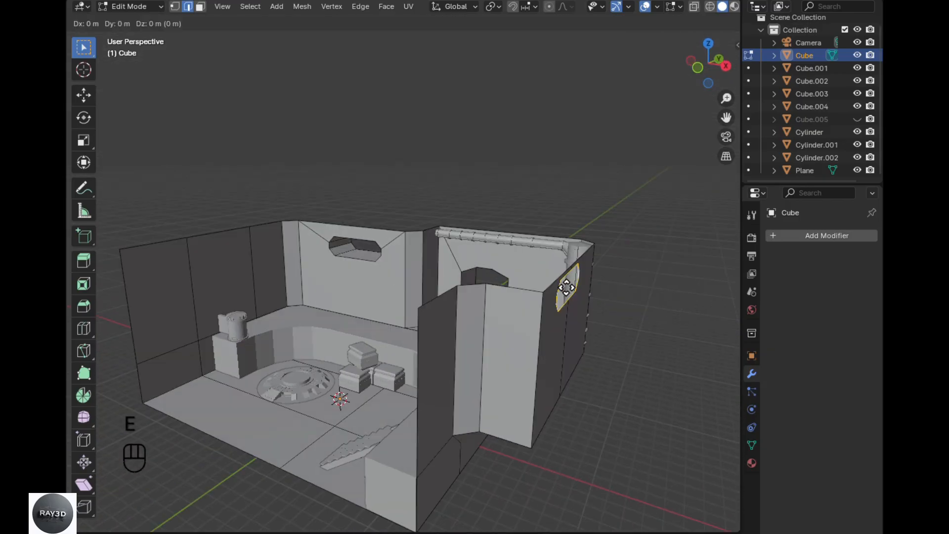
key("Tab")
key("KP_0")
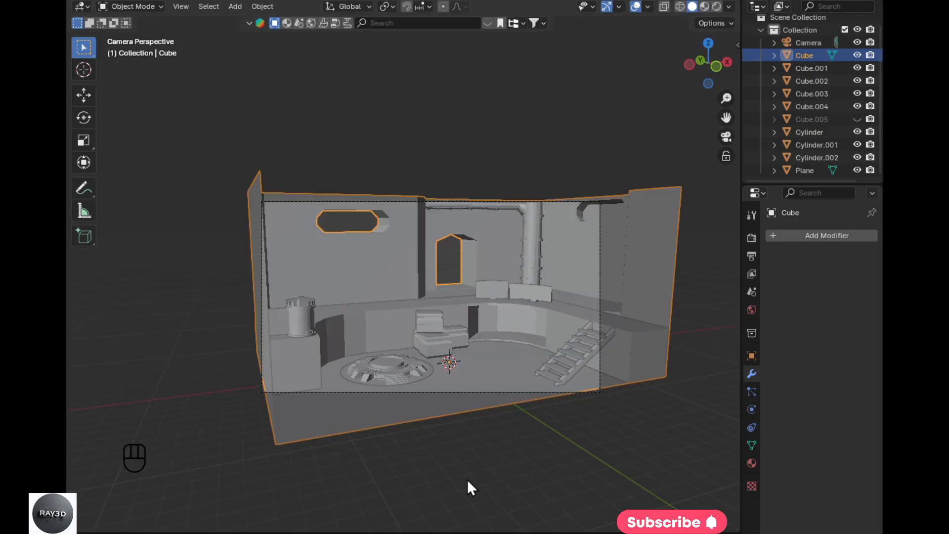
- Close the outer ends of the extruded wall openings with new faces and return to the camera view
key("Tab")
middle_click_drag(468, 488, 313, 257)
key("f")
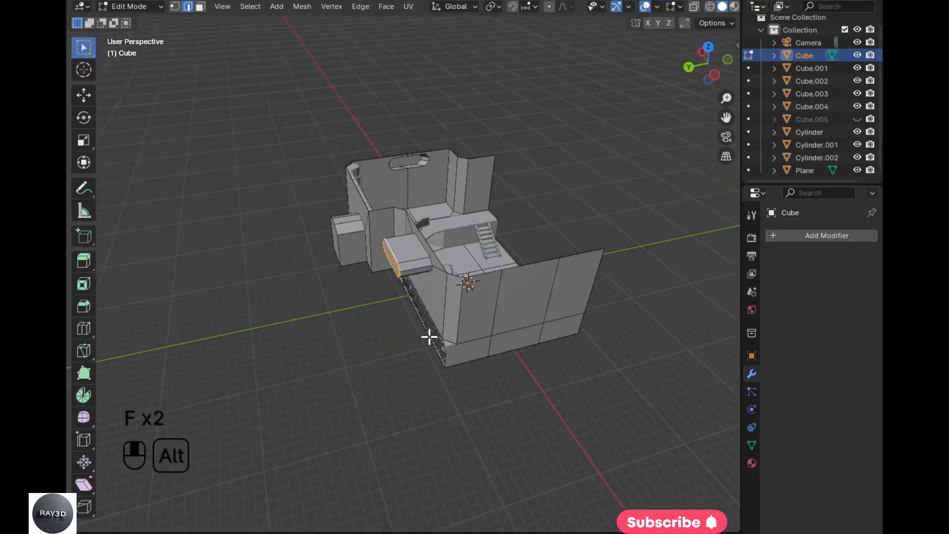
key("Tab")
key("KP_0")
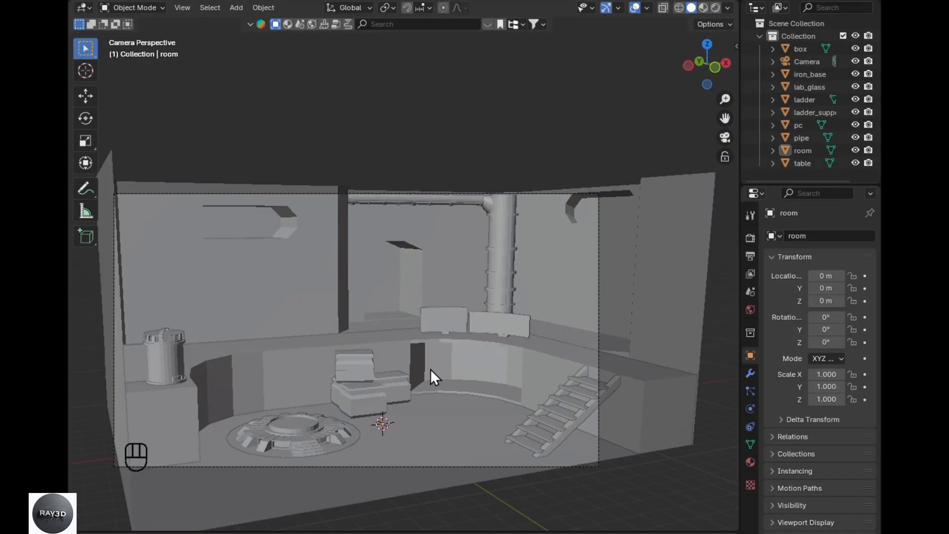
- Inset the room's side wall face below the window, adjust its position and extrude it into a recess
left_click_drag(431, 369, 420, 357, "alt")
left_click_drag(420, 357, 317, 321, "alt+shift")
key("Tab")
scroll(521, 225, "up", 2)
key("3")
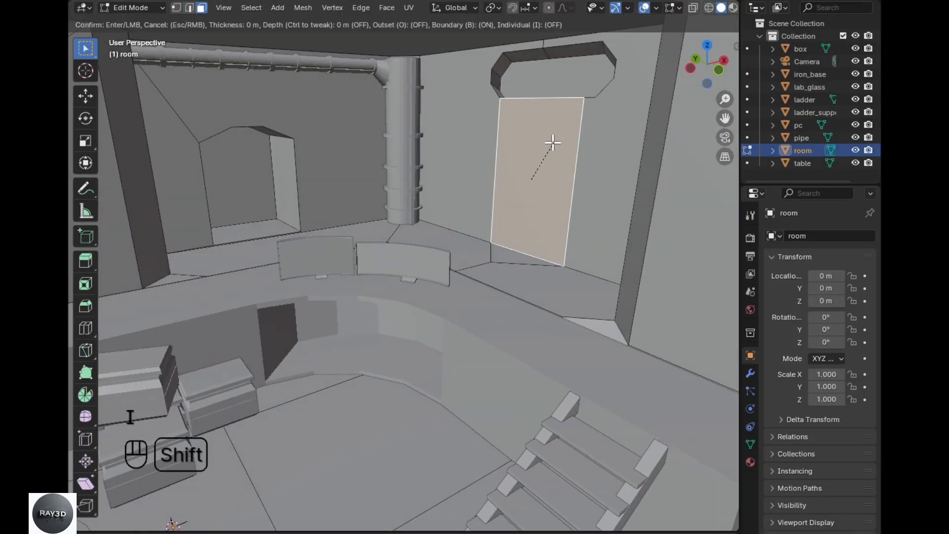
key("g")
key("e")
key("Tab")
- Add a plane, rotate it upright and apply its rotation
key("shift+a")
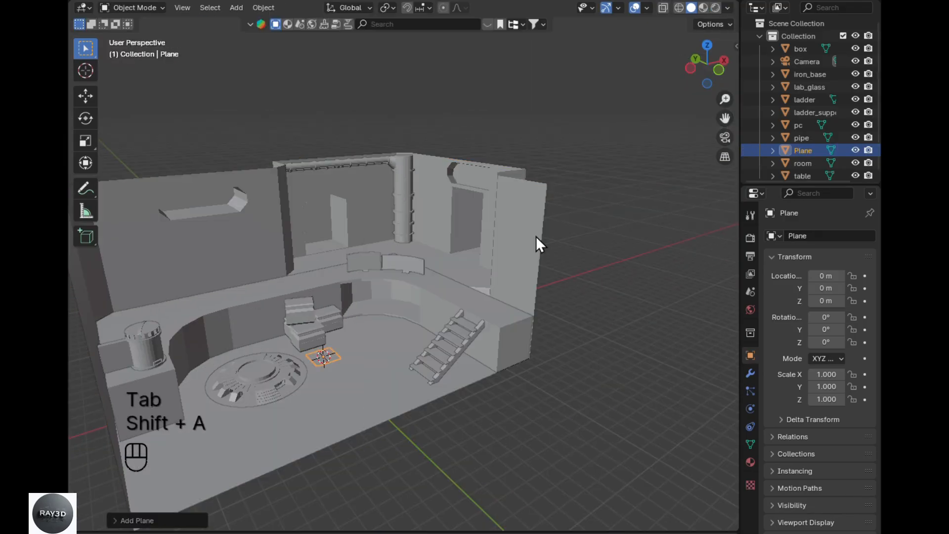
key("KP_1")
key("r")
key("KP_7")
key("alt+z")
key("ctrl+a")
left_click(489, 356)
- Move the plane's vertices in top view onto the raised floor's rear edge line, near the wall corner
key("Tab")
key("1")
key("g")
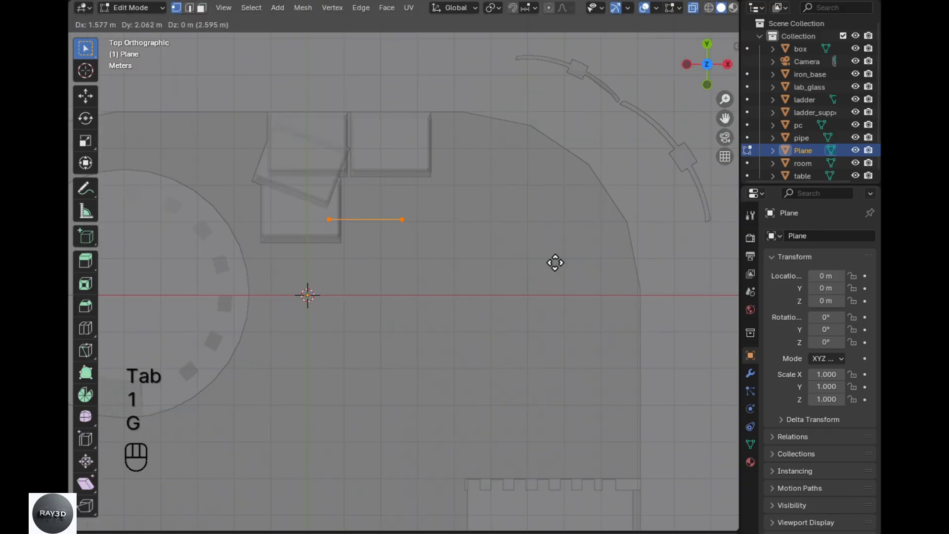
key("g")
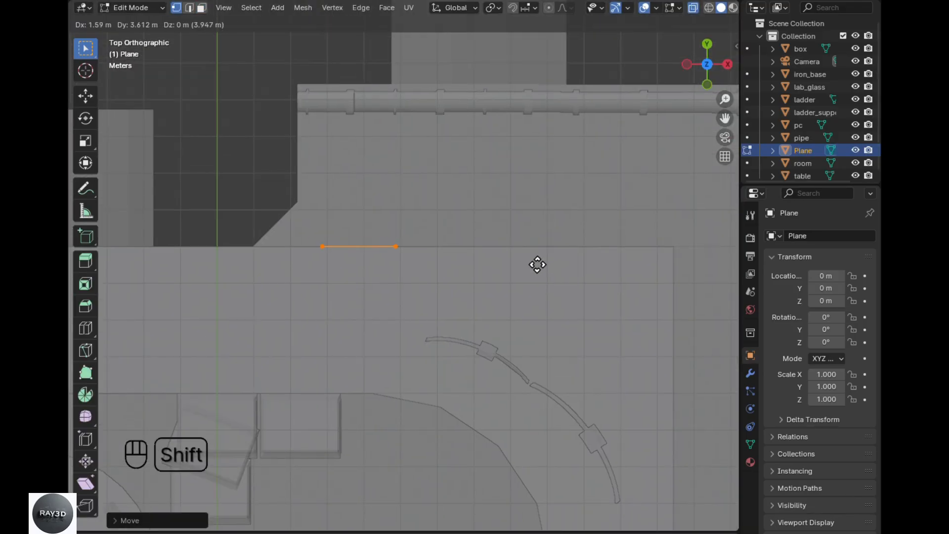
left_click(538, 264)
- Stretch the plane along X so it spans from the angled wall corner to the corner of the raised floor
key("s")
key("x")
left_click(438, 291)
middle_click_drag(494, 295, 383, 300, "shift")
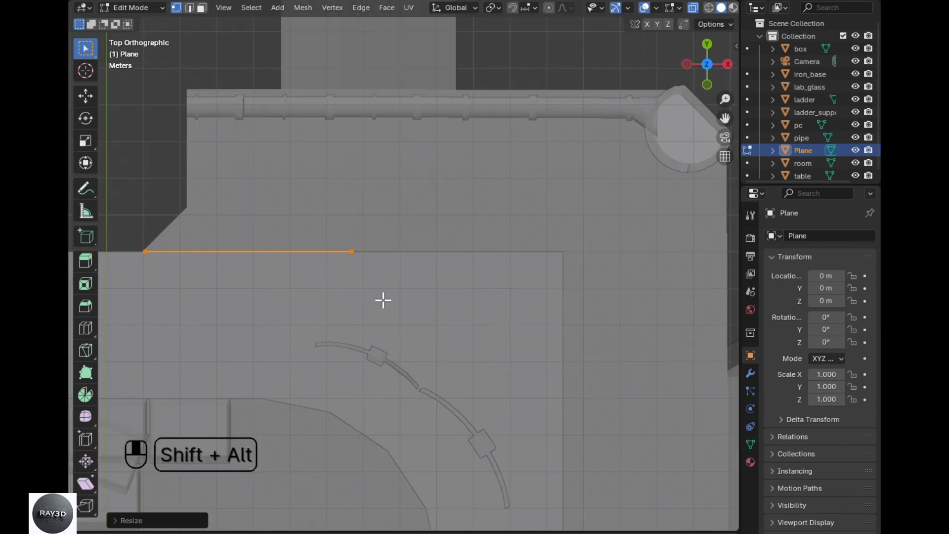
key("ctrl+z")
key("g")
key("x")
left_click(525, 265)
- Extrude the plane's end edge from the raised floor's corner toward the ladder side
scroll(529, 297, "down", 4)
middle_click_drag(529, 322, 528, 263, "shift")
key("e")
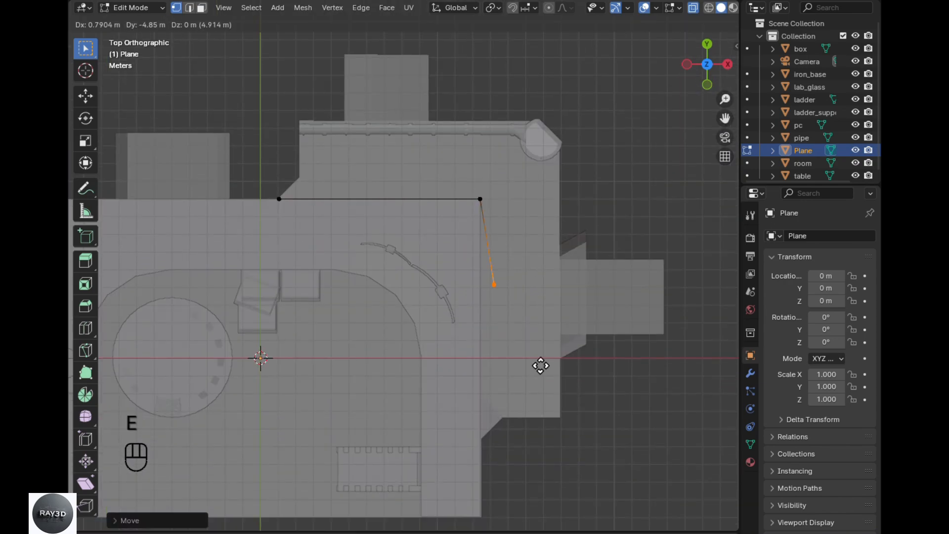
- Select the whole new L-shaped wall strip and raise it onto the upper walkway
key("alt+z")
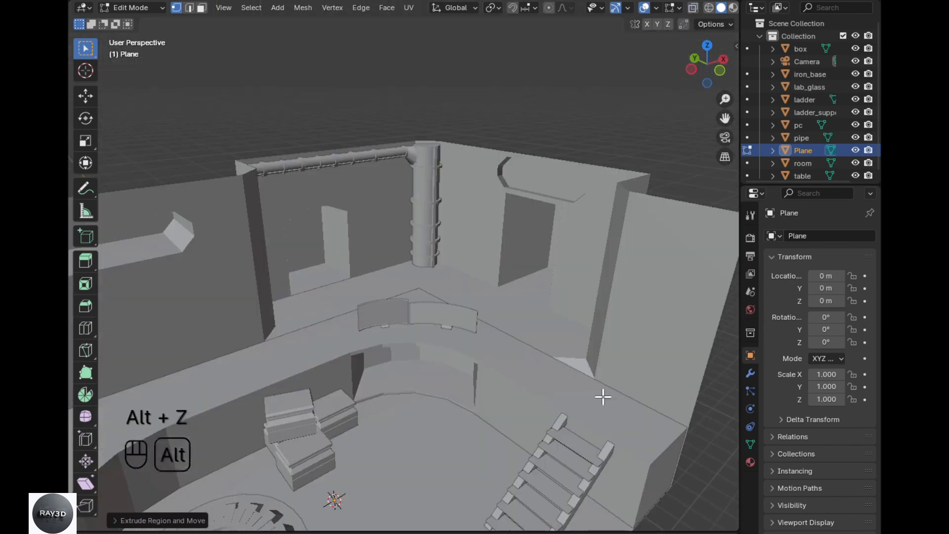
key("a")
key("g")
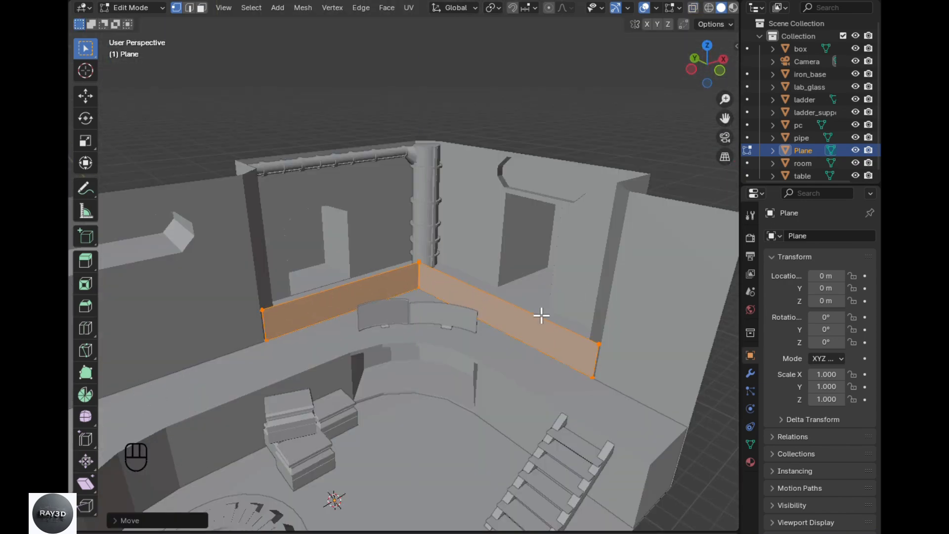
- Raise the strip's top edges to the full height of the room walls and add loop cuts near its top and outer ends
key("2")
left_click(525, 310, "alt")
key("g")
middle_click(487, 227)
scroll(517, 269, "up", 2)
key("ctrl+r")
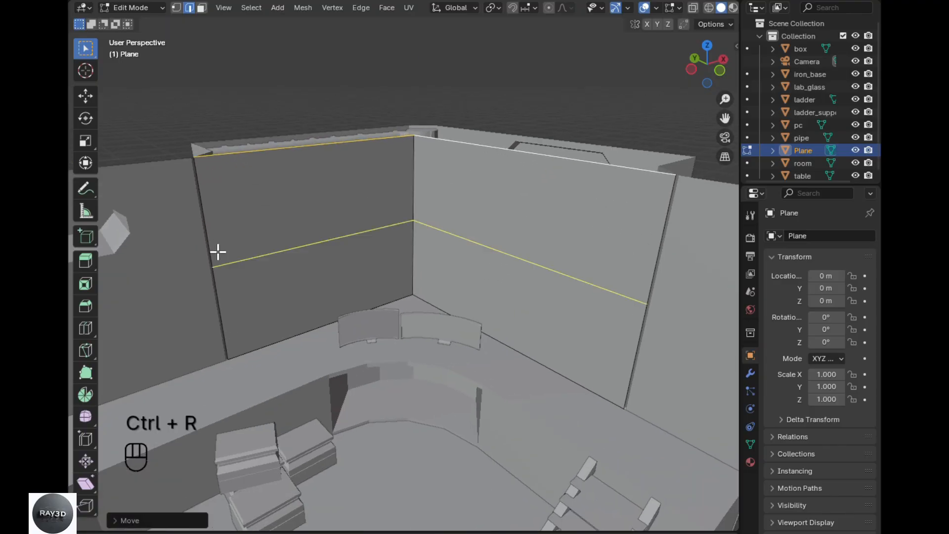
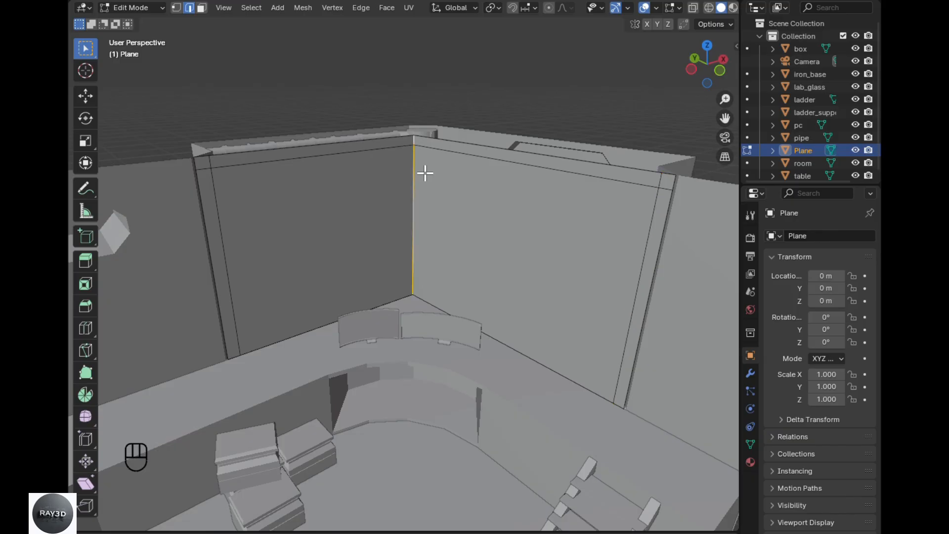
- Try to inset the large left wall face and reposition the inner face as an opening
key("3")
left_click(341, 276)
key("i")
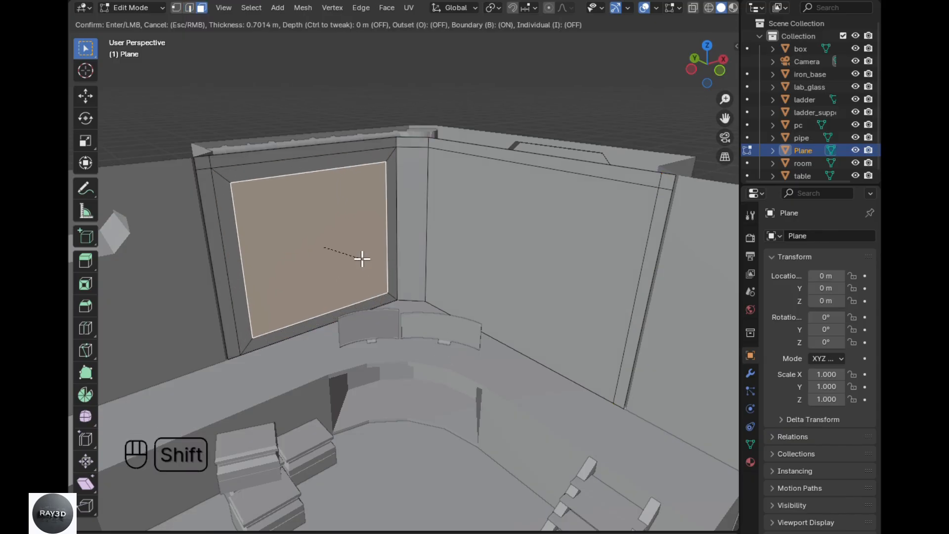
middle_click(380, 230)
left_click(390, 228)
key("g")
left_click(449, 101)
key("2")
left_click(255, 234)
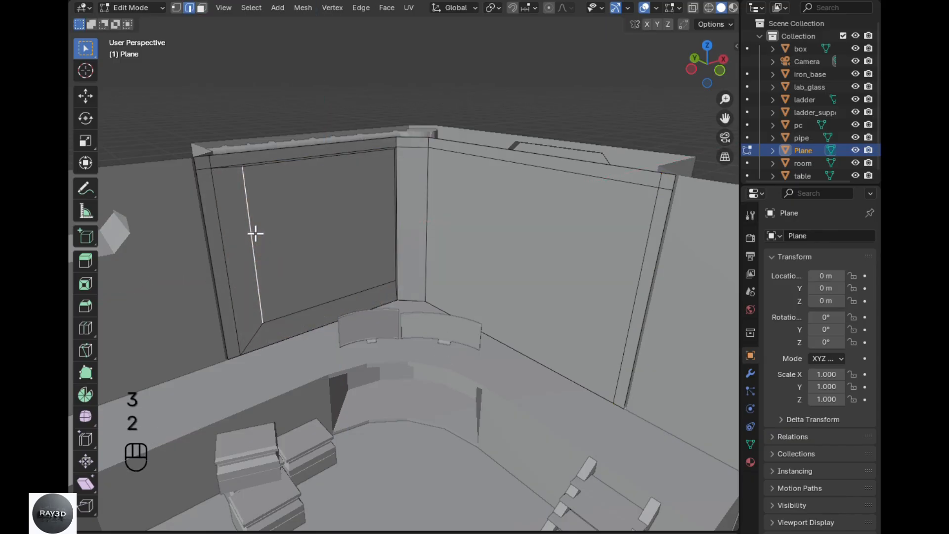
- Undo the inset and face move on the left wall
right_click(332, 374)
key("ctrl+z")
key("ctrl+z")
key("ctrl+z")
key("ctrl+z")
key("ctrl+z")
key("ctrl+z")
key("ctrl+z")
key("ctrl+z")
key("ctrl+z")
- Add a vertical loop cut to the left wall to split its large face into two panels
key("ctrl+r")
left_click(302, 192)
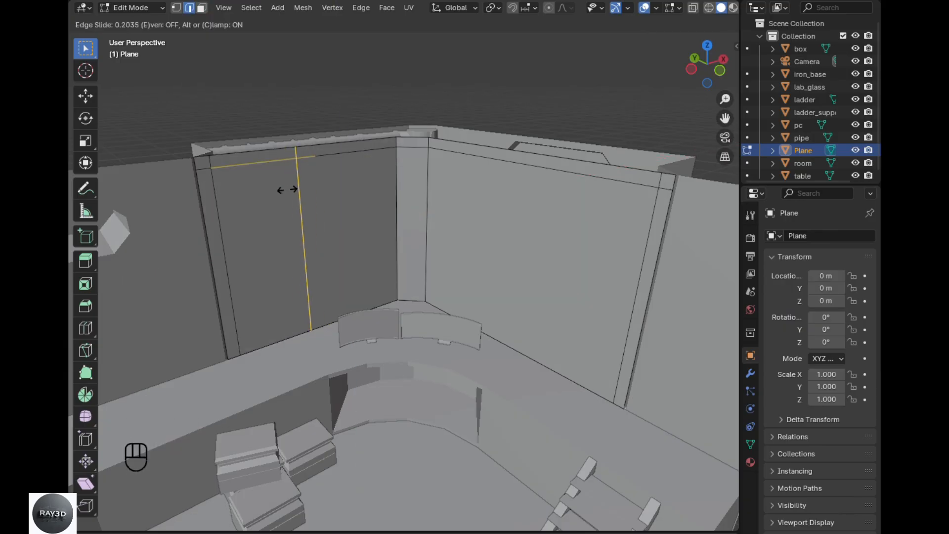
left_click(287, 190)
scroll(283, 223, "up", 2)
- Form a recessed doorway from the left wall's outer panel by insetting it, lowering it to the floor and extruding it inward about 0.29 m
key("3")
left_click(242, 242)
key("i")
left_click(338, 308)
key("g")
key("z")
left_click(328, 318)
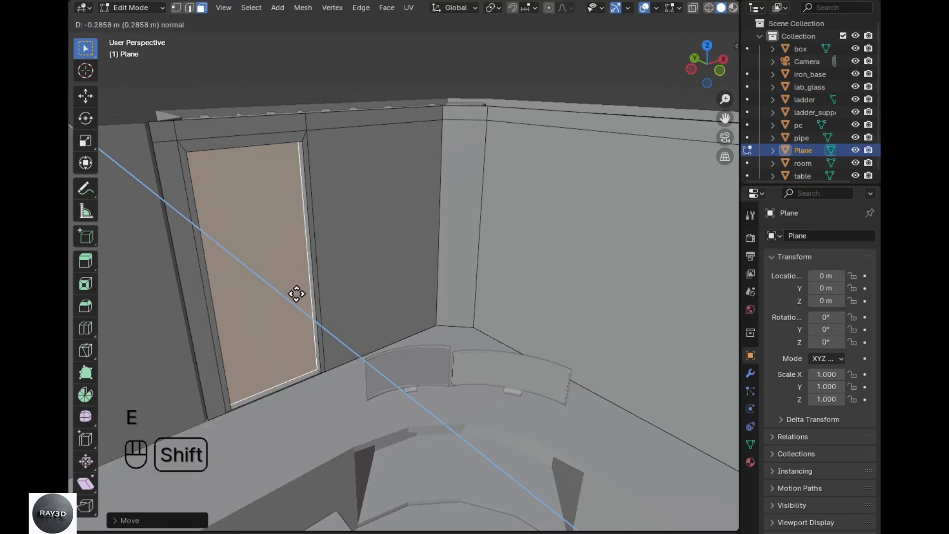
left_click(297, 294)
- Add a vertical loop cut to the right wall to split its large face into two panels
scroll(317, 299, "down", 1)
left_click(381, 309)
left_click(624, 329)
middle_click_drag(628, 327, 557, 317, "shift")
key("ctrl+r")
left_click(534, 137)
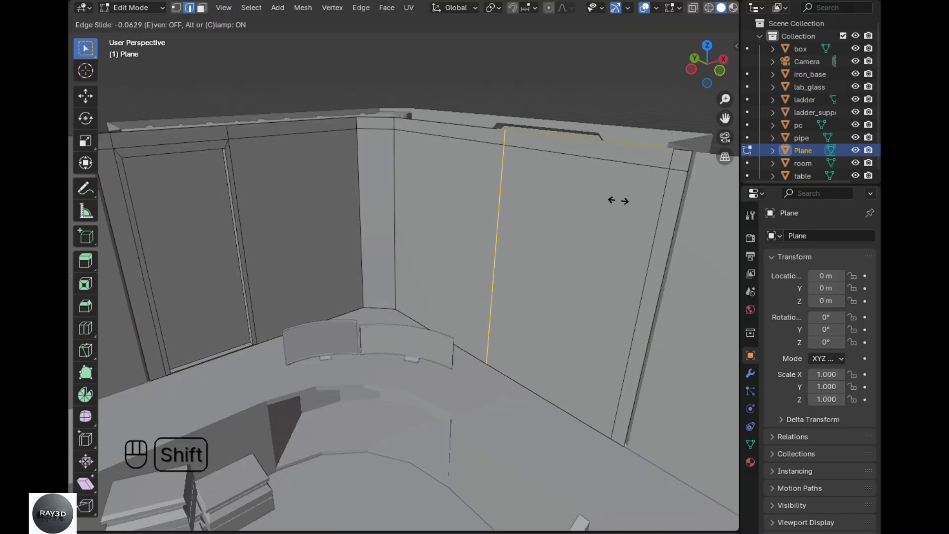
- Form a matching recessed doorway from the right wall's outer panel by insetting it, lowering it to the floor and extruding it inward
key("3")
left_click(579, 270)
key("i")
left_click(590, 298)
key("g")
left_click(587, 315)
key("e")
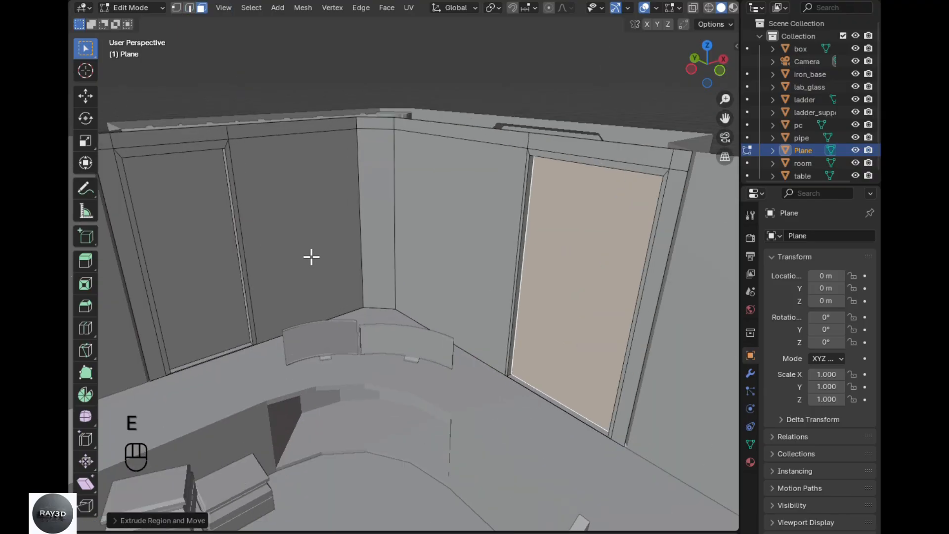
- Bevel the upper vertices at the wall corner and beside the right doorway into small diamond-shaped faces
left_click(311, 257)
left_click(303, 196)
key("2")
key("1")
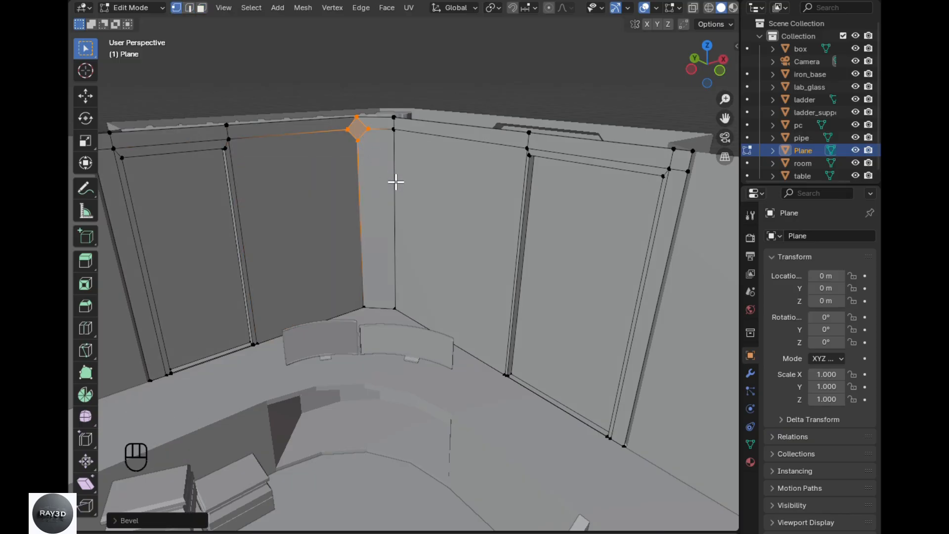
left_click(425, 189)
middle_click_drag(426, 189, 537, 235)
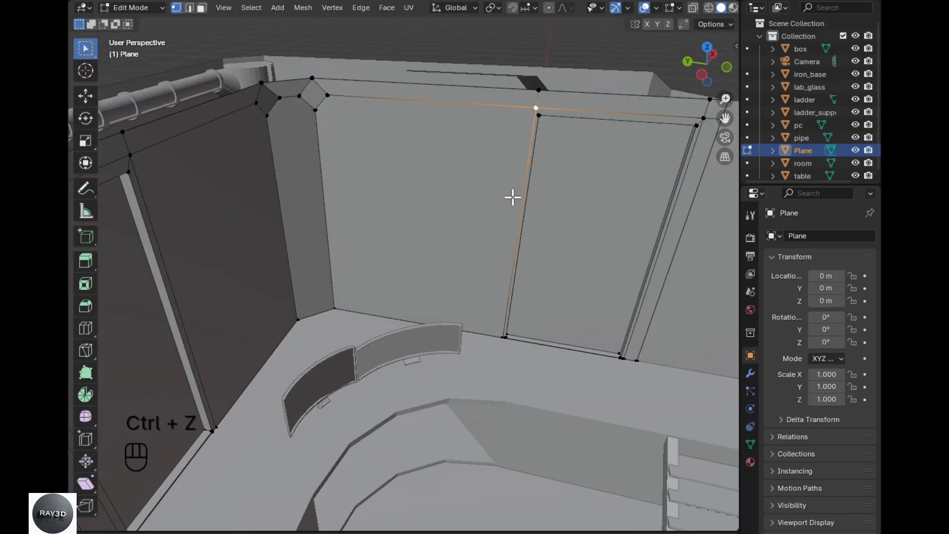
left_click(540, 251)
middle_click_drag(554, 276, 466, 284)
- Delete the recessed faces of both doorways to open them
key("3")
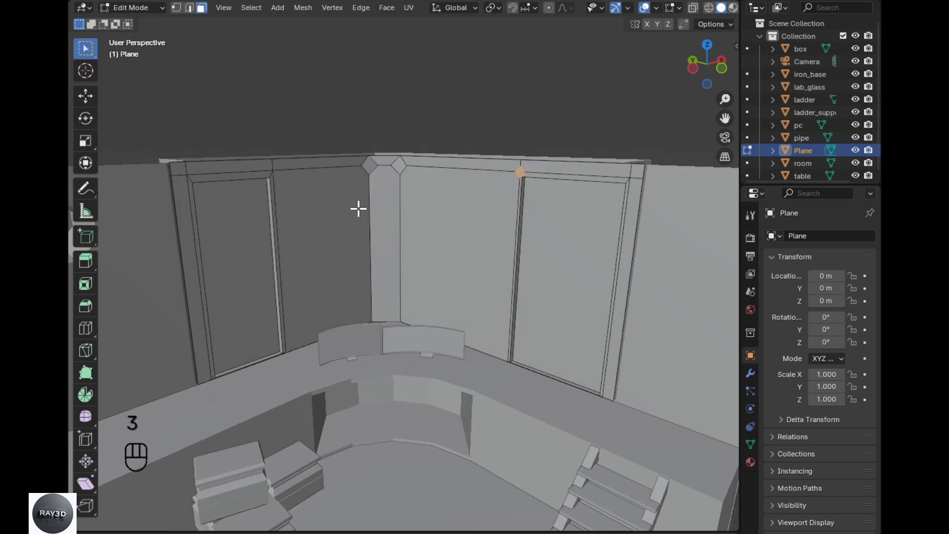
left_click(252, 240)
left_click(549, 264, "shift")
key("x")
left_click(537, 282)
- Separate the three central wall panels and the two narrow outer strips into a new object
left_click(327, 255)
left_click(424, 254, "shift")
left_click(385, 238, "shift")
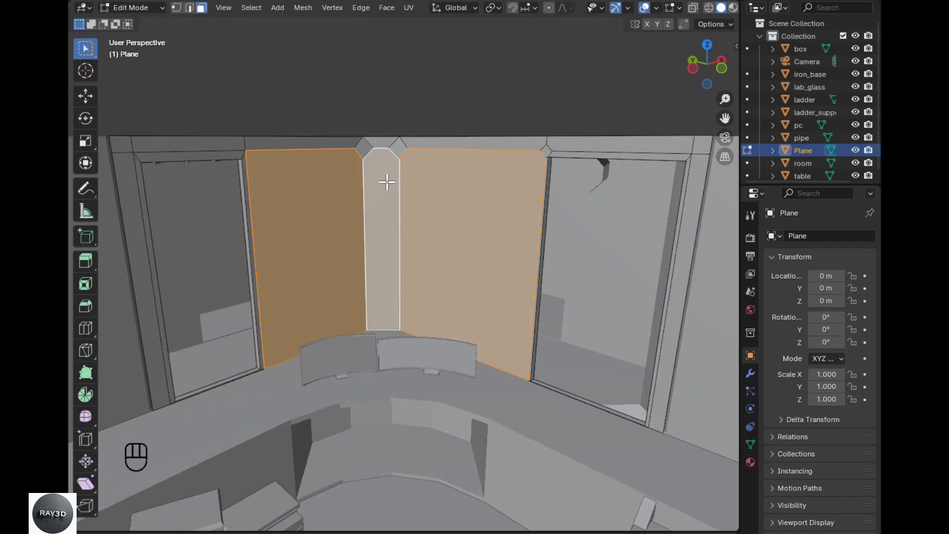
scroll(430, 232, "down", 1)
key("p")
left_click(477, 279)
key("ctrl+z")
left_click(193, 265, "shift")
left_click(624, 246, "shift")
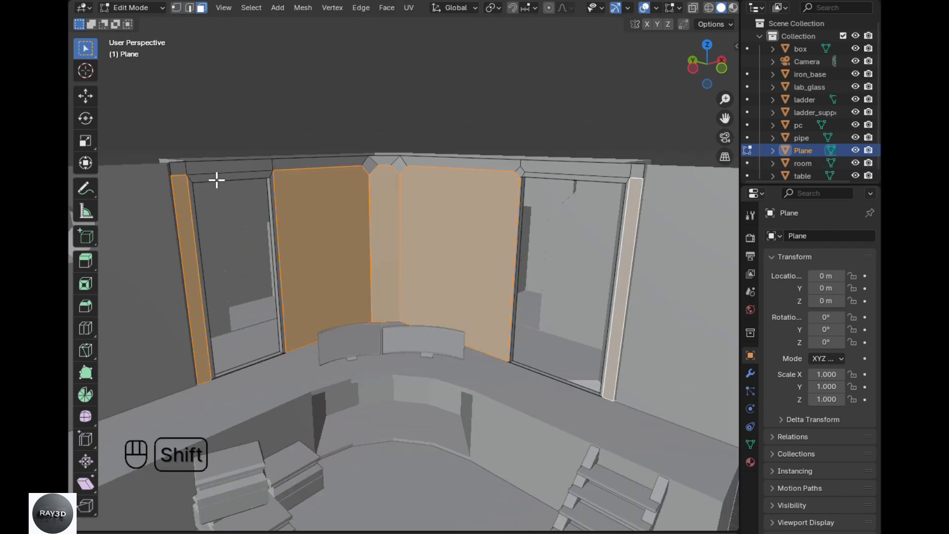
key("p")
left_click(218, 181)
- Return to Object Mode and add a plane mesh
scroll(407, 305, "down", 4)
middle_click_drag(407, 305, 388, 298)
key("Tab")
left_click(429, 263)
key("shift+a")
mouse_move(441, 331)
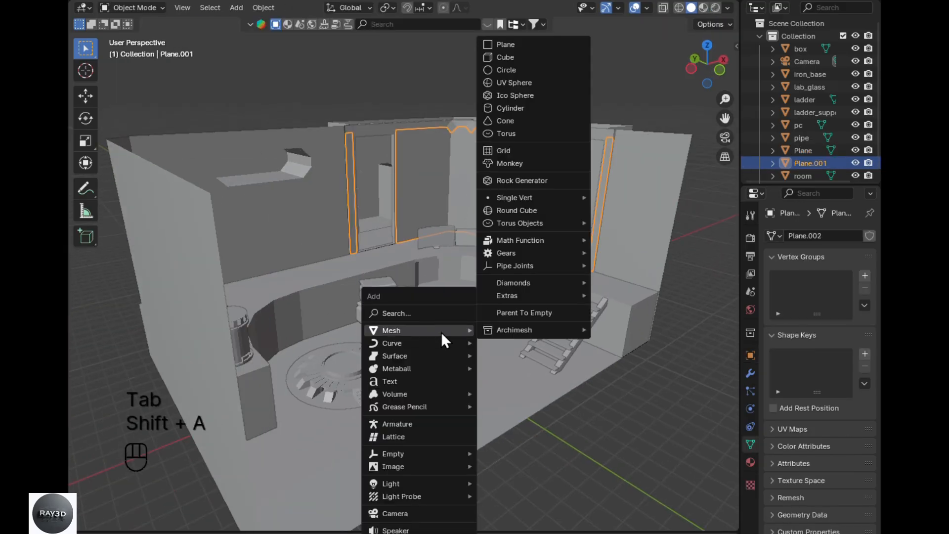
left_click(503, 45)
- Rotate the new plane's mesh 90° about the X axis in Edit Mode
key("Tab")
key("r")
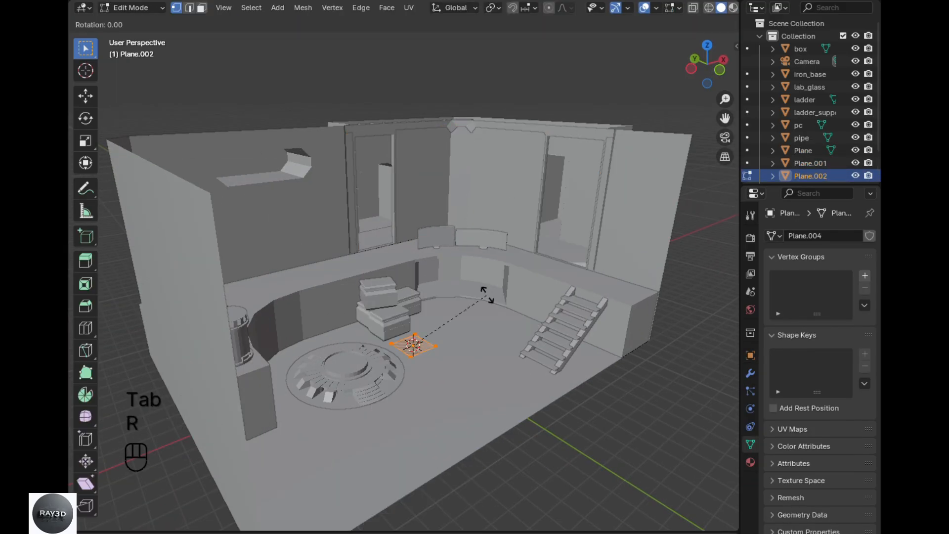
key("x")
key("9")
key("0")
key("Return")
- Move the upright plane along Y to the rear walkway's inner edge in top view and stretch it along X
key("KP_7")
key("alt+z")
scroll(454, 299, "up", 1)
key("g")
key("y")
left_click(467, 207)
key("s")
key("x")
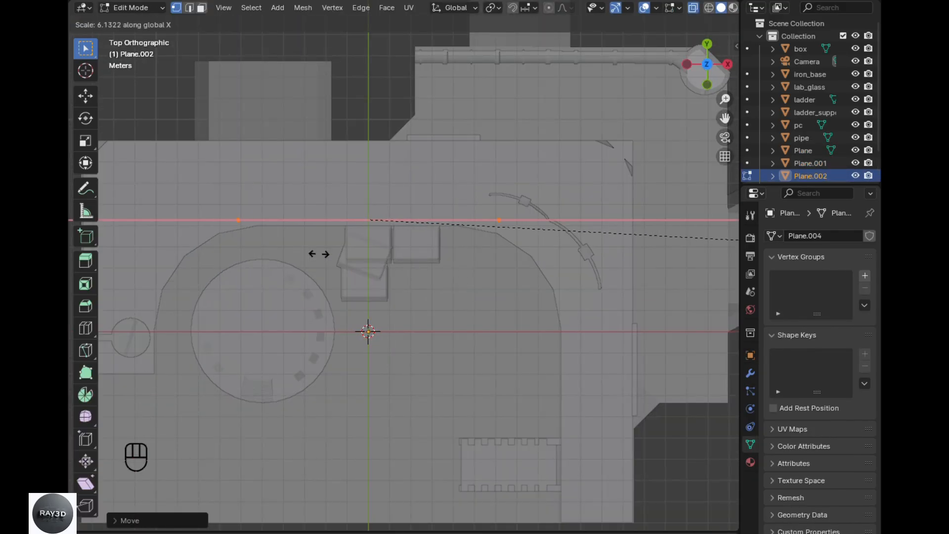
middle_click_drag(270, 275, 345, 287, "shift")
left_click(344, 231)
- Fit the plane along X and continue it around the walkway's left curve with a beveled corner
key("g")
key("x")
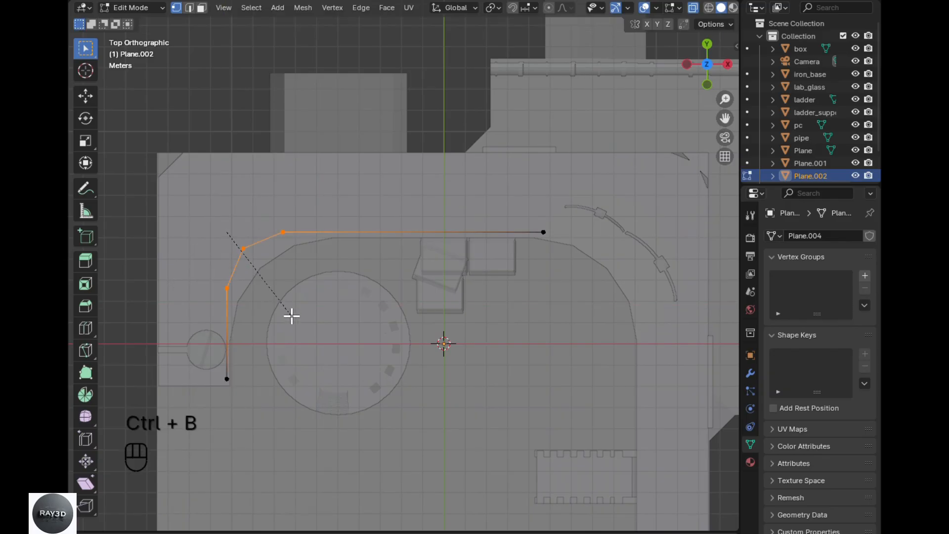
left_click(346, 367)
scroll(467, 309, "up", 1)
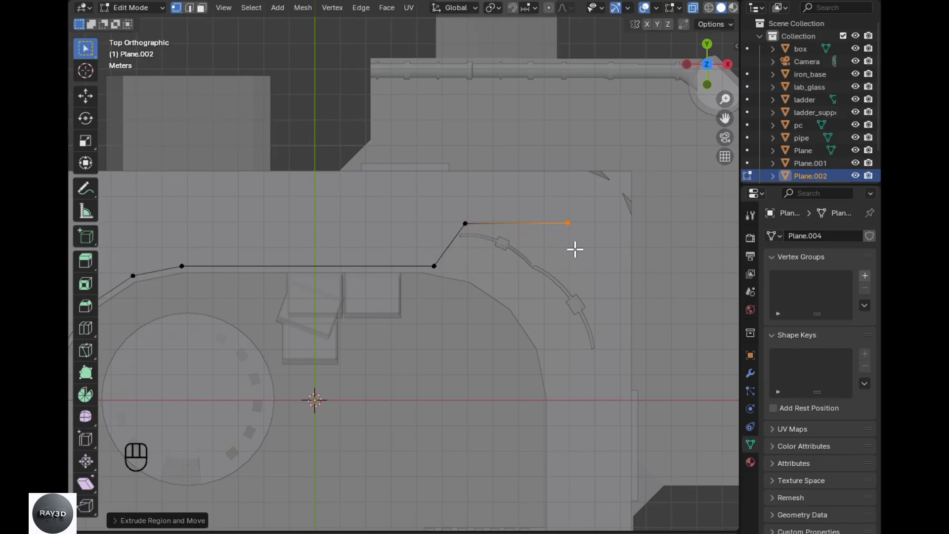
- Extrude the railing outline past the curved screens and down along the right walkway's inner edge
middle_click_drag(605, 406, 593, 180, "shift")
key("e")
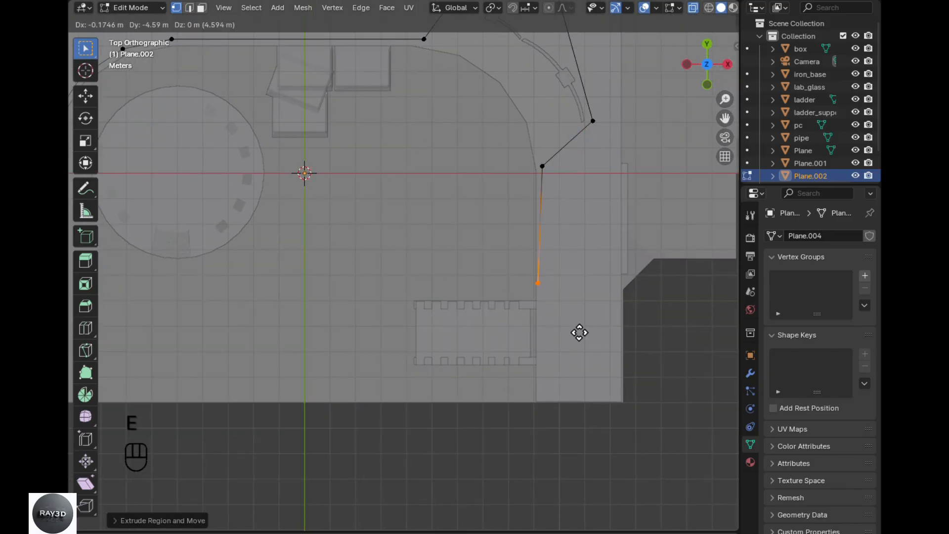
middle_click(579, 338)
left_click(578, 343)
middle_click_drag(579, 343, 515, 529, "shift")
- Adjust the outline's corner behind the curved screens and bevel it into a segmented arc following them
left_click(497, 190)
key("g")
left_click(577, 355)
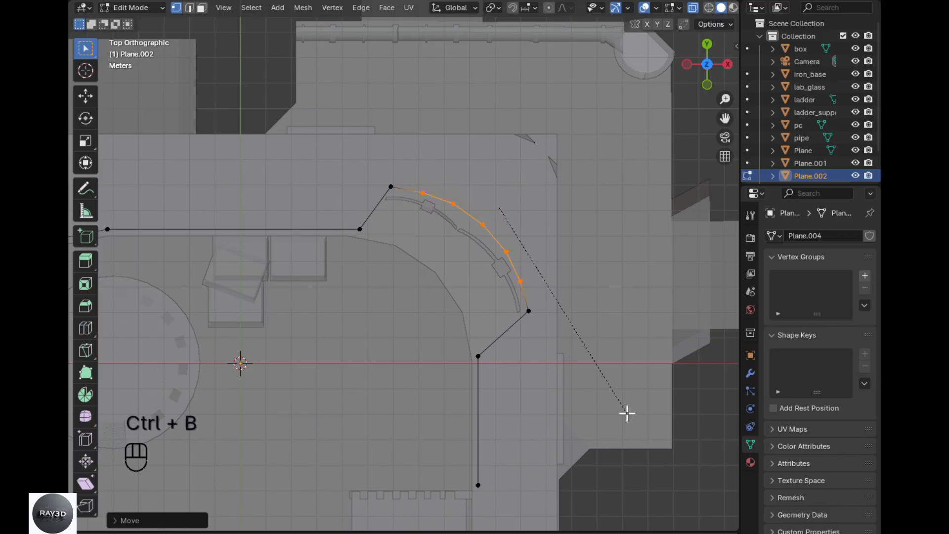
key("g")
left_click(577, 392)
- Select the whole railing strip and raise it onto the upper walkway
middle_click_drag(577, 392, 572, 303)
key("alt+z")
key("a")
key("a")
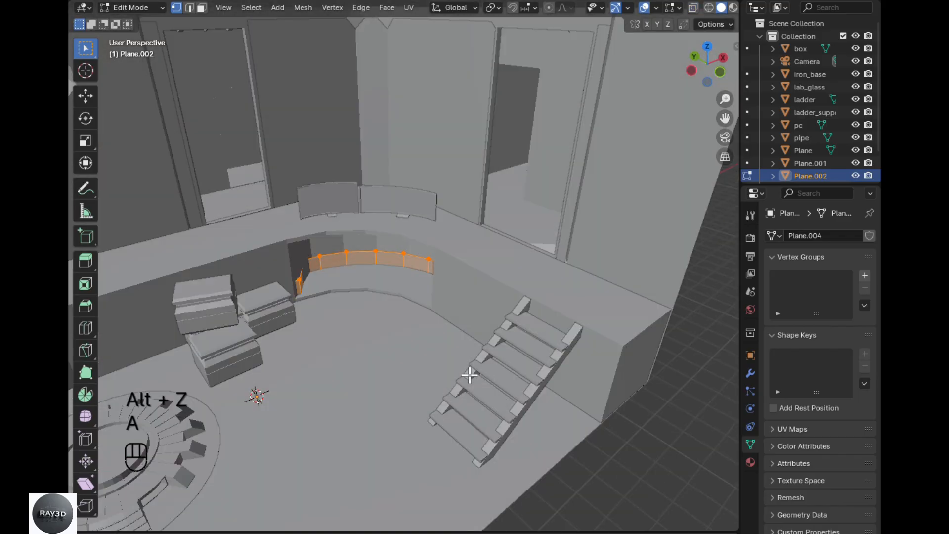
key("g")
middle_click(467, 346)
left_click(457, 278)
- Lower the railing strip's top edge along Z by about 0.83 m
key("2")
left_click(463, 212, "alt")
key("g")
middle_click(464, 216)
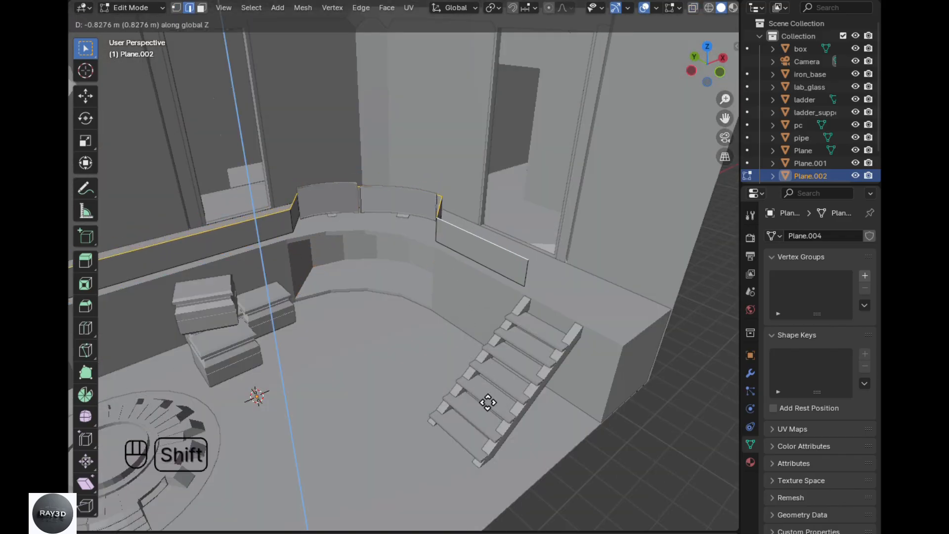
left_click(488, 402)
- Duplicate the railing face before the ladder to the ladder's far side, and shift the original face along Y
key("3")
left_click(485, 256)
key("shift+d")
middle_click(544, 317)
left_click(643, 397)
left_click(491, 252)
key("g")
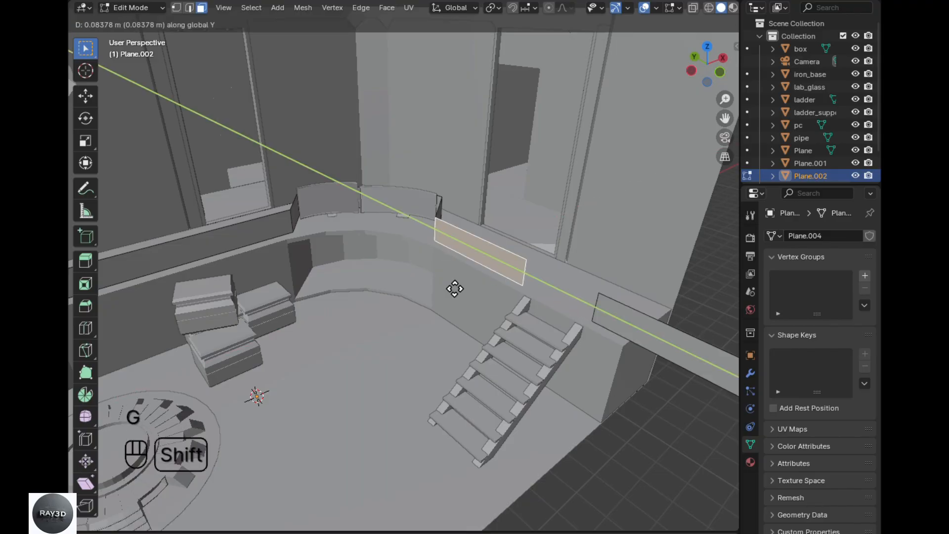
left_click(478, 300)
- Shorten the duplicated railing piece by moving its far-end vertices to the walkway's front edge in top view
key("KP_7")
key("alt+z")
middle_click_drag(456, 403, 456, 242, "shift")
key("1")
left_click_drag(505, 421, 470, 371)
key("g")
middle_click(472, 366)
left_click(474, 267)
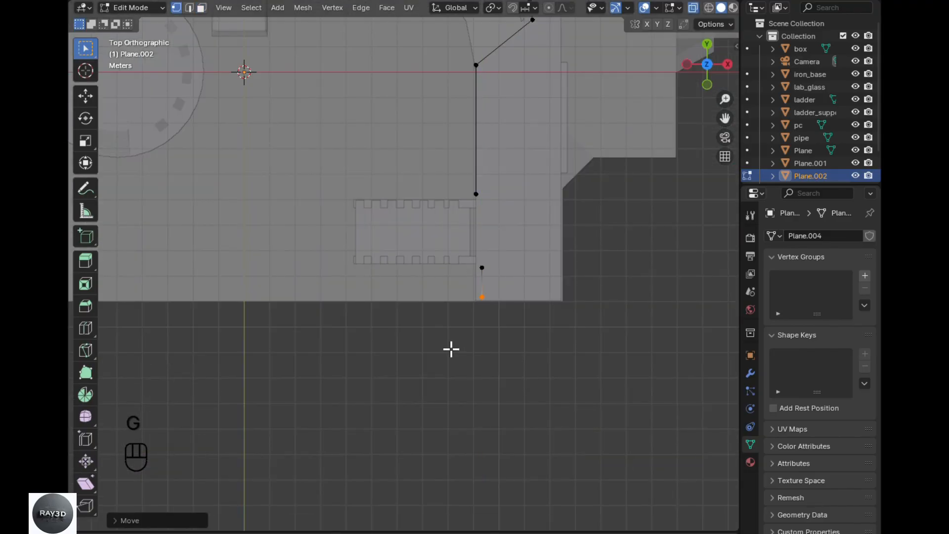
- Extrude the short railing piece along the walkway's front edge to the outer wall and add a centered loop cut to the new section
key("e")
middle_click(514, 351)
left_click(517, 351)
middle_click_drag(517, 351, 523, 286)
key("alt+z")
key("ctrl+r")
left_click(524, 287)
right_click(523, 286)
- Add loop cuts to the railing section before the ladder and four evenly spaced ones across the long rear section
middle_click_drag(330, 225, 413, 292, "shift")
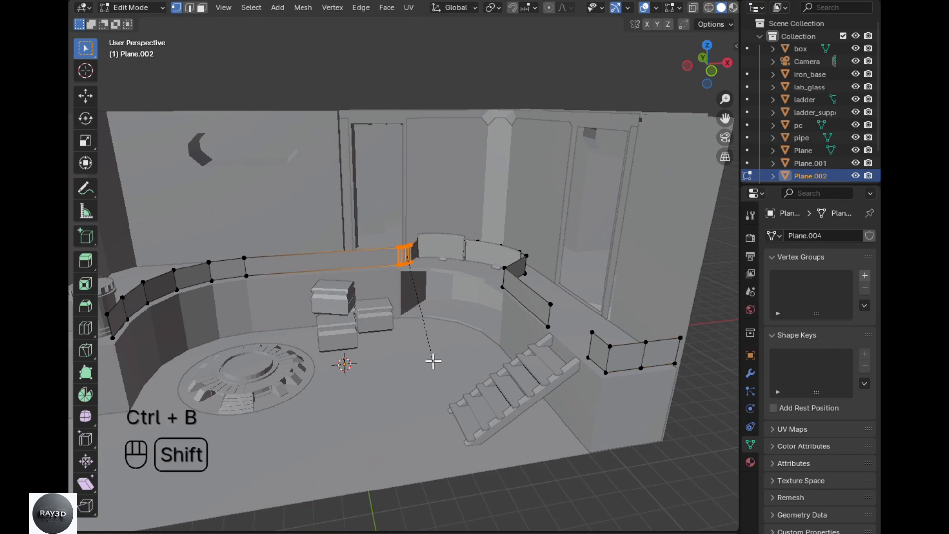
key("ctrl+r")
left_click(532, 319)
middle_click_drag(461, 314, 436, 376, "shift")
key("ctrl+r")
scroll(405, 284, "up", 3)
left_click(404, 284)
key("alt+z")
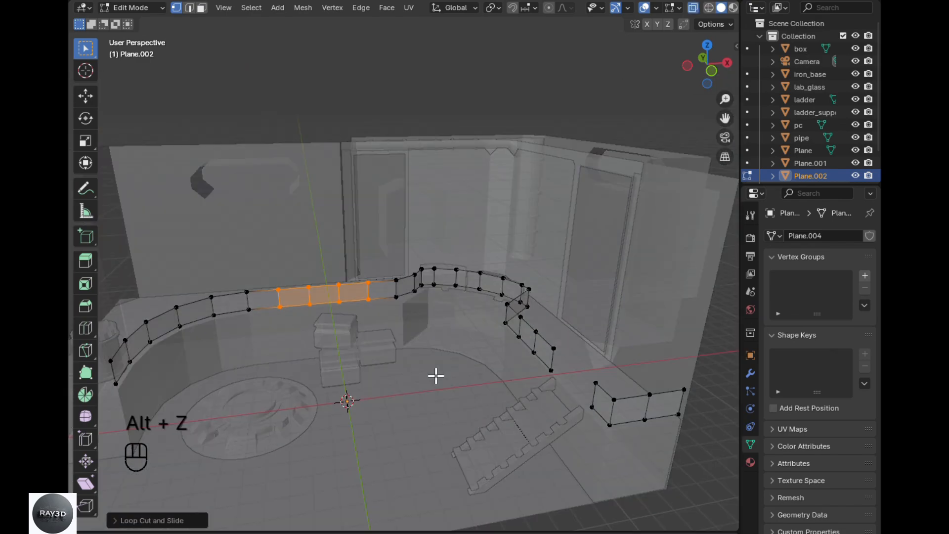
- Leave mesh editing and convert the segmented railing mesh to a curve
key("KP_1")
middle_click_drag(595, 327, 327, 313)
key("Tab")
key("alt+z")
left_click(326, 313)
right_click(492, 401)
left_click(713, 409)
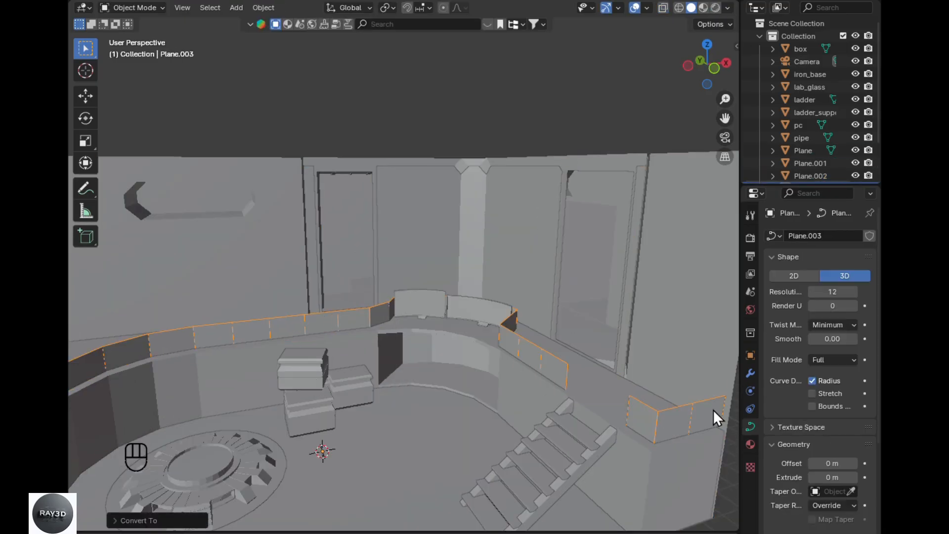
- Give the railing curve a round bevel with a depth of 0.13 m and a resolution of 6
scroll(836, 444, "down", 6)
left_click_drag(855, 474, 865, 474)
double_click(848, 486)
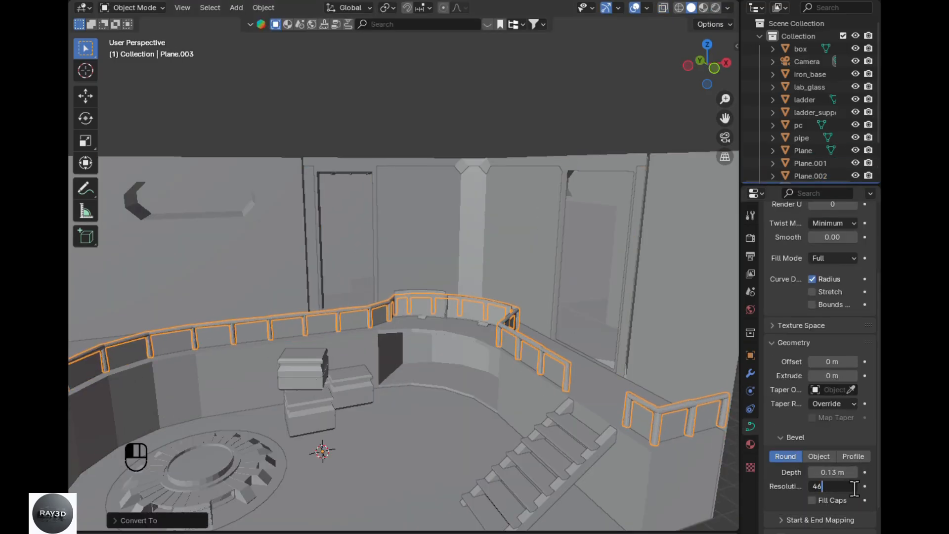
key("BackSpace")
middle_click_drag(854, 487, 582, 406)
key("Tab")
key("Tab")
scroll(505, 442, "down", 3)
middle_click_drag(505, 443, 501, 417)
scroll(378, 404, "up", 5)
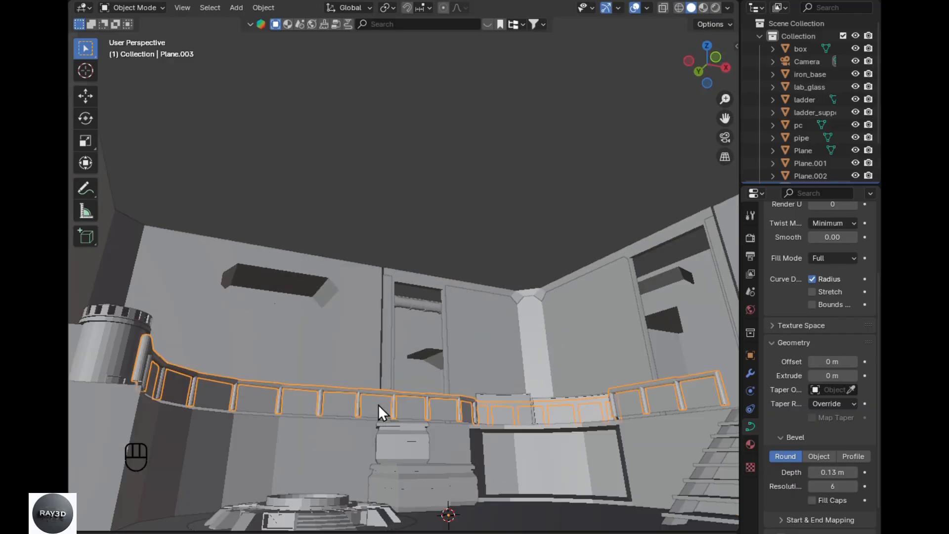
- Add a mesh plane at the room's centre and rotate it upright
key("Tab")
key("KP_0")
key("Tab")
left_click(402, 329, "alt+shift")
key("shift+a")
mouse_move(467, 159)
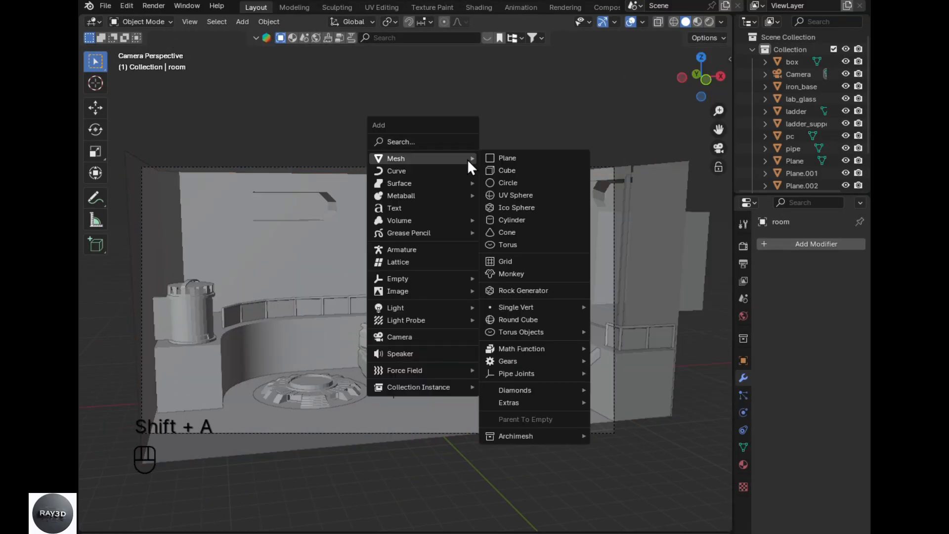
left_click(507, 158)
key("Tab")
key("r")
- In top view, move the upright plane towards the room's front and stretch it along X
key("KP_7")
key("alt+z")
key("1")
key("g")
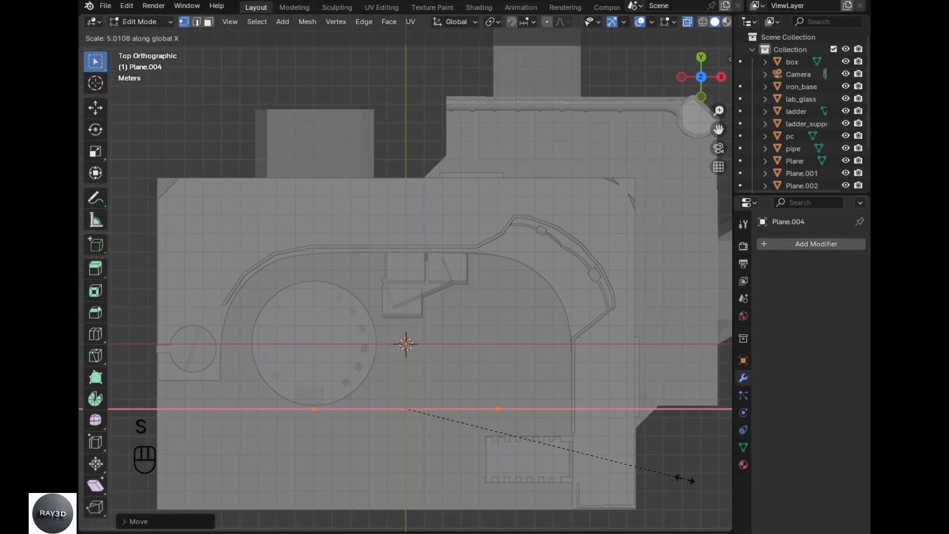
right_click(405, 457)
- Shape the plane into an angled low wall by extending its end in segments across the floor to beside the crates
middle_click_drag(405, 456, 398, 412, "shift")
left_click_drag(505, 388, 344, 350)
key("g")
left_click(415, 364)
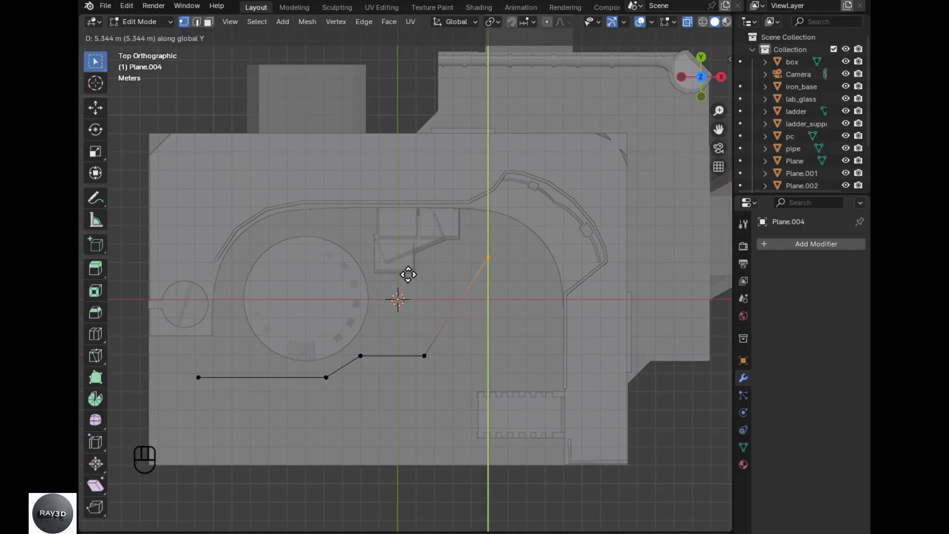
left_click(440, 310)
key("ctrl+r")
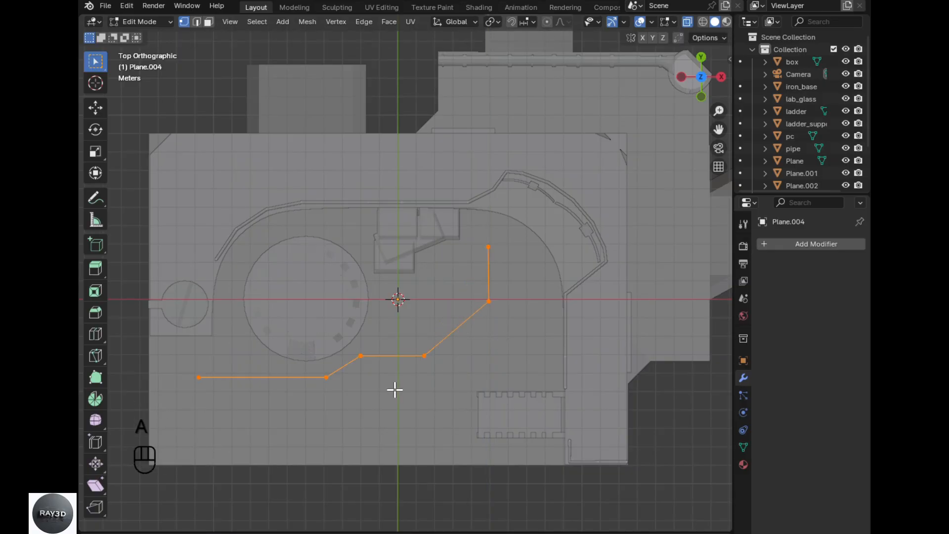
- Duplicate the angled wall along Y towards the front and extrude both walls to give them thickness
left_click(410, 426)
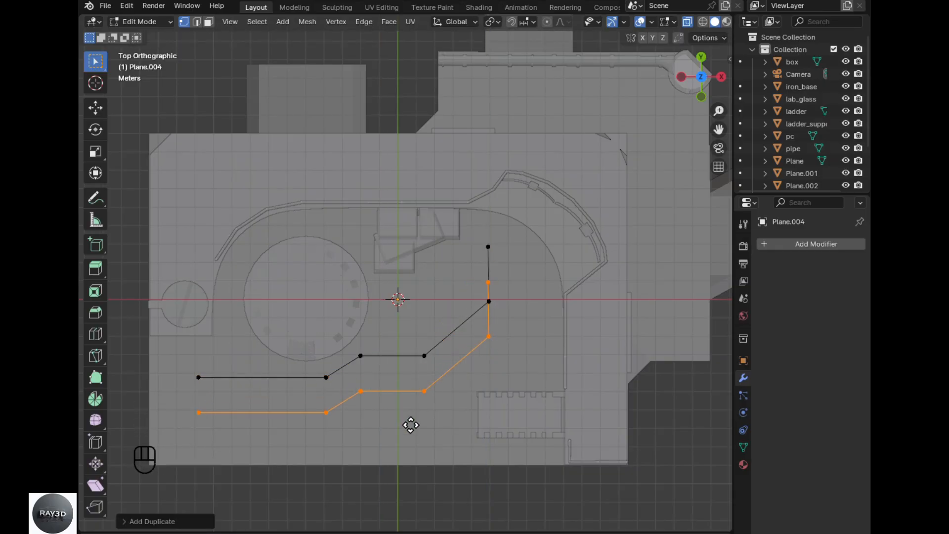
left_click(119, 438)
middle_click_drag(118, 438, 229, 320)
key("a")
key("e")
left_click(274, 358)
key("Tab")
key("alt+z")
- Close the room's open top by filling its upper edge loop with a ceiling face
left_click(224, 167)
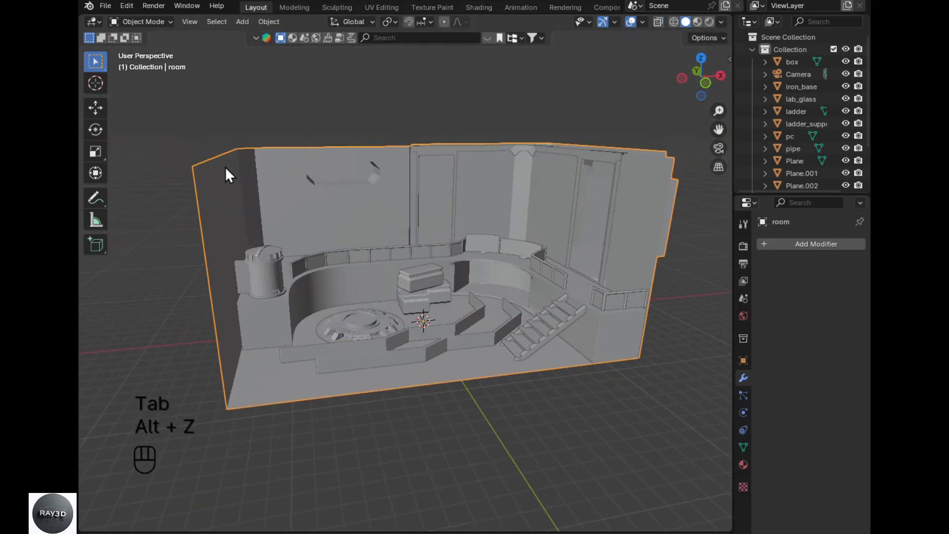
key("Tab")
key("3")
key("2")
key("alt+z")
left_click(252, 153, "alt")
key("f")
key("alt+z")
key("KP_0")
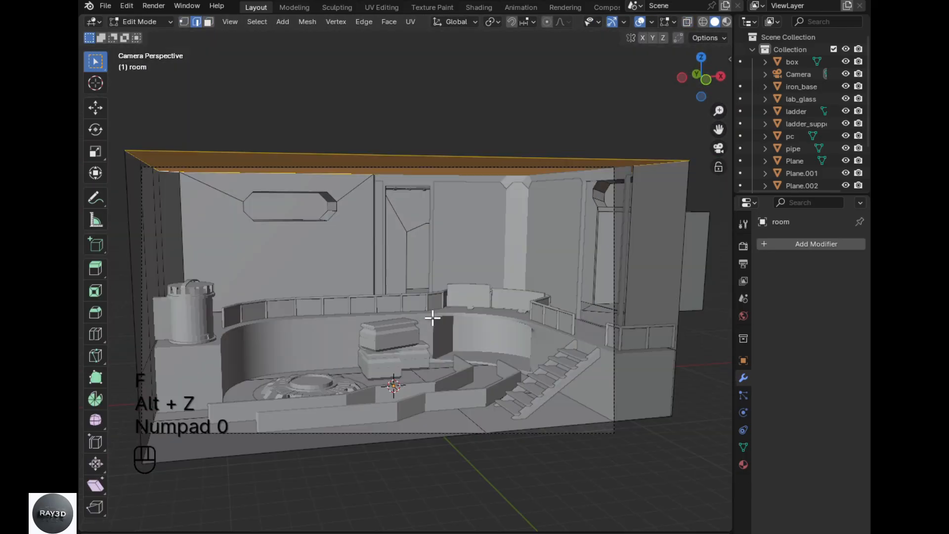
- Add a Solidify modifier to the room with a thickness of 0.26 m
key("Tab")
key("Tab")
key("Tab")
scroll(166, 184, "down", 2)
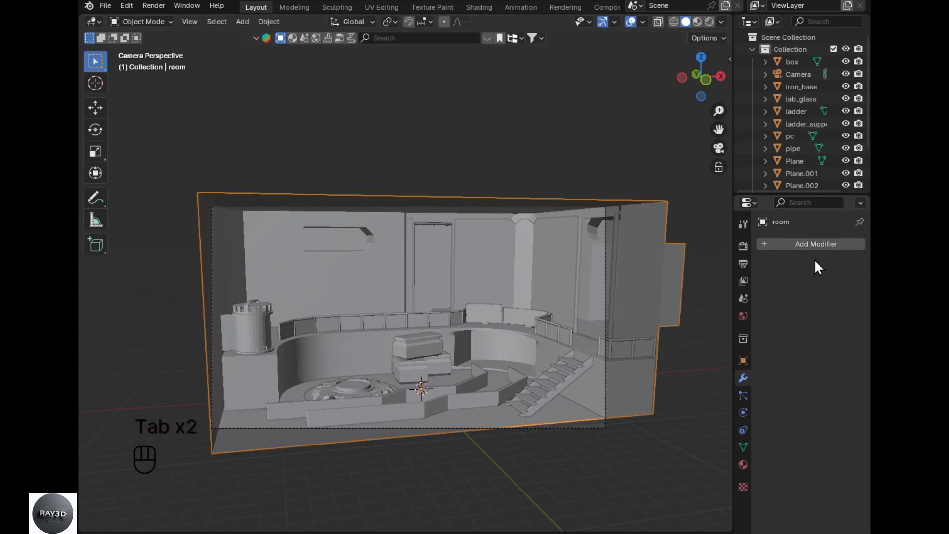
left_click(816, 244)
left_click(648, 395)
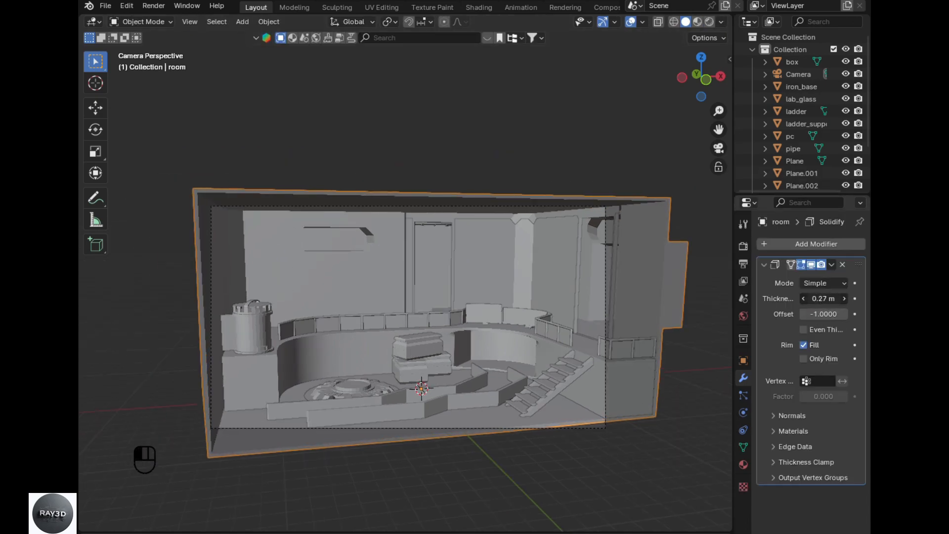
- Raise both angled walls along Z in front view so their lower edges sit at floor level
key("Tab")
key("Tab")
key("Tab")
key("KP_1")
key("alt+z")
key("1")
key("g")
key("a")
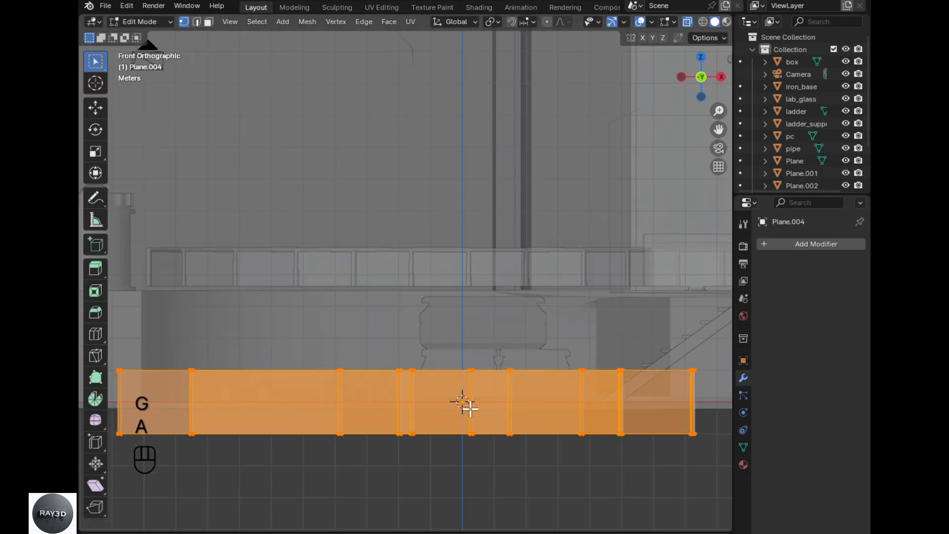
key("g")
left_click(466, 376)
scroll(414, 409, "down", 3)
key("Tab")
- Add a Boolean Difference modifier to the room, using the angled walls as the cutting object
middle_click_drag(413, 410, 495, 347)
left_click_drag(781, 193, 780, 298)
left_click(795, 223)
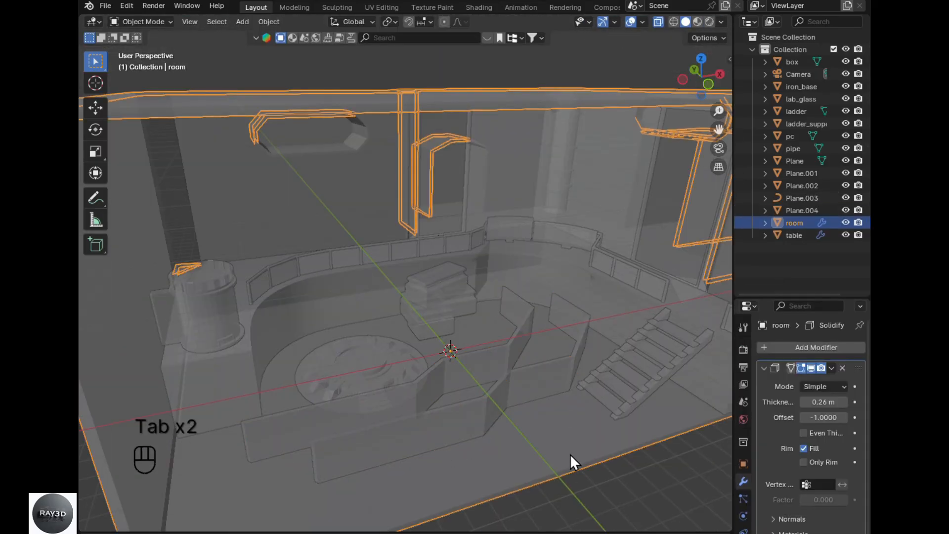
key("alt+z")
scroll(571, 453, "down", 3)
left_click(764, 368)
left_click(817, 347)
left_click(717, 390)
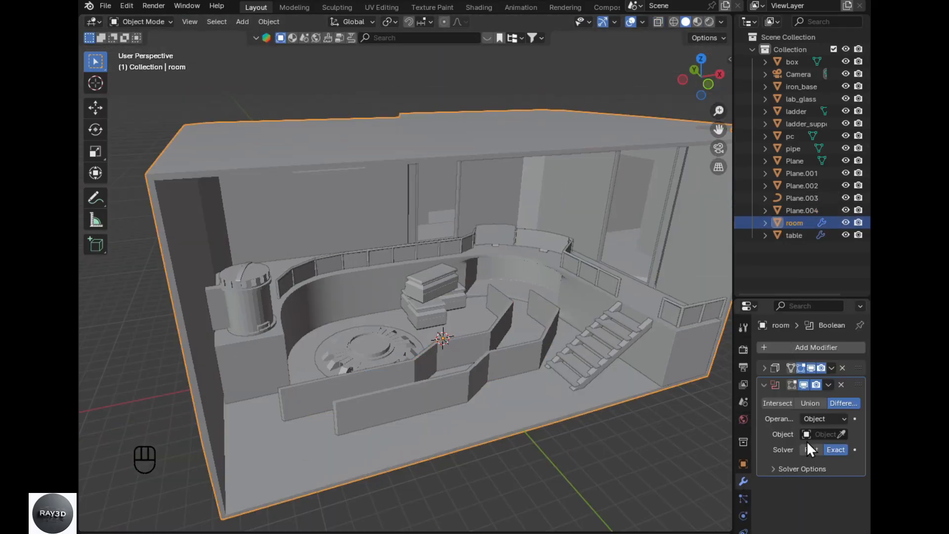
middle_click_drag(716, 257, 576, 402)
- Select the connected side faces of the inner angled wall and extrude them along their normals
left_click(509, 381)
key("Tab")
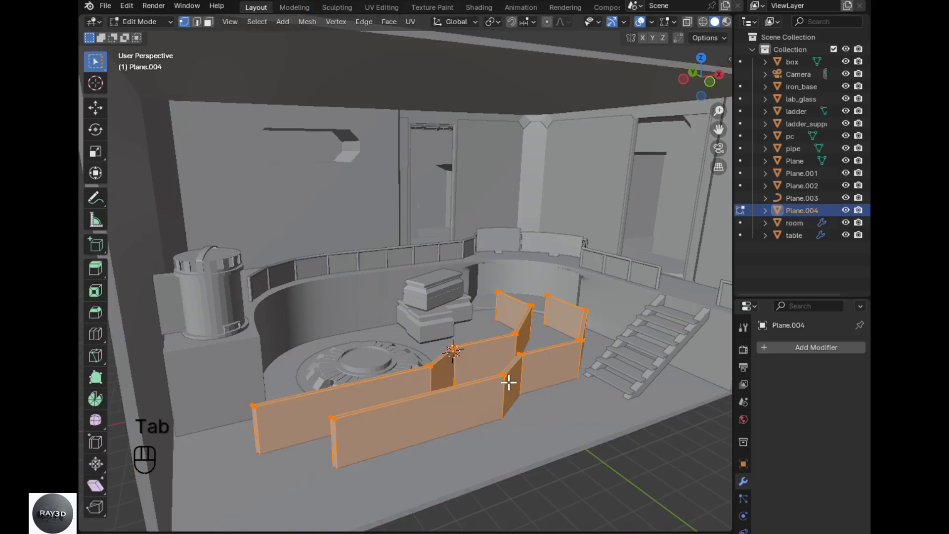
key("KP_7")
key("alt+z")
left_click(309, 319)
key("alt+z")
middle_click_drag(341, 365, 636, 392)
key("3")
left_click(409, 350, "alt")
left_click(636, 392, "ctrl")
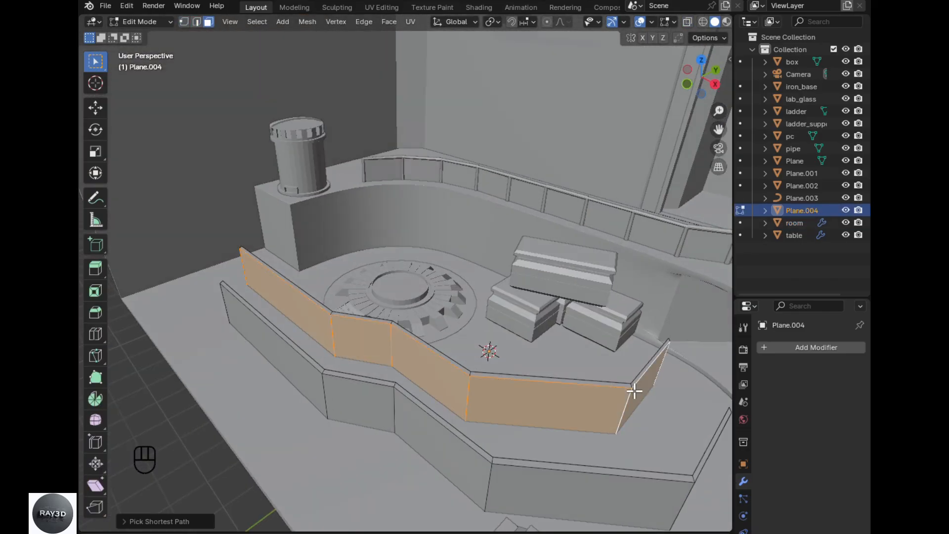
key("alt+e")
left_click(631, 383)
left_click(657, 387)
- Extrude the outer angled wall's side faces along their normals and hide the wall object
key("alt+e")
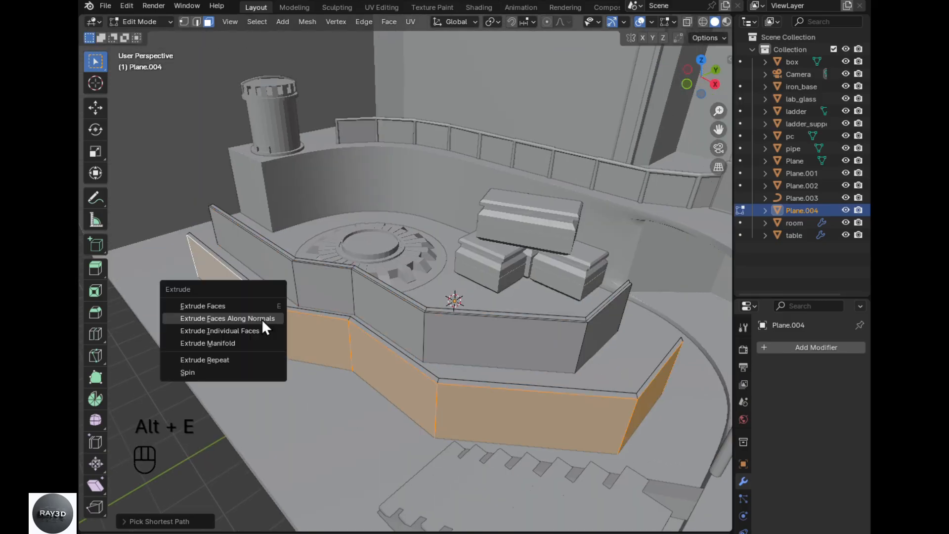
left_click(265, 324)
middle_click_drag(265, 324, 254, 333)
key("Tab")
key("h")
middle_click_drag(471, 331, 425, 437)
key("KP_0")
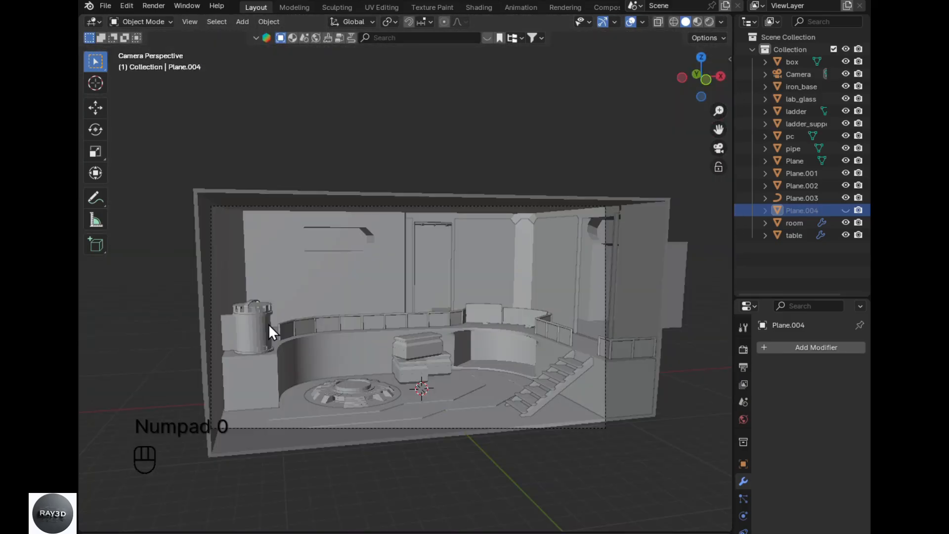
- Add a cube, raise it along Z to just below the ceiling and flatten it to about half its height
middle_click_drag(269, 324, 379, 269)
key("shift+a")
left_click(431, 282)
key("Tab")
key("KP_1")
key("alt+z")
key("g")
key("z")
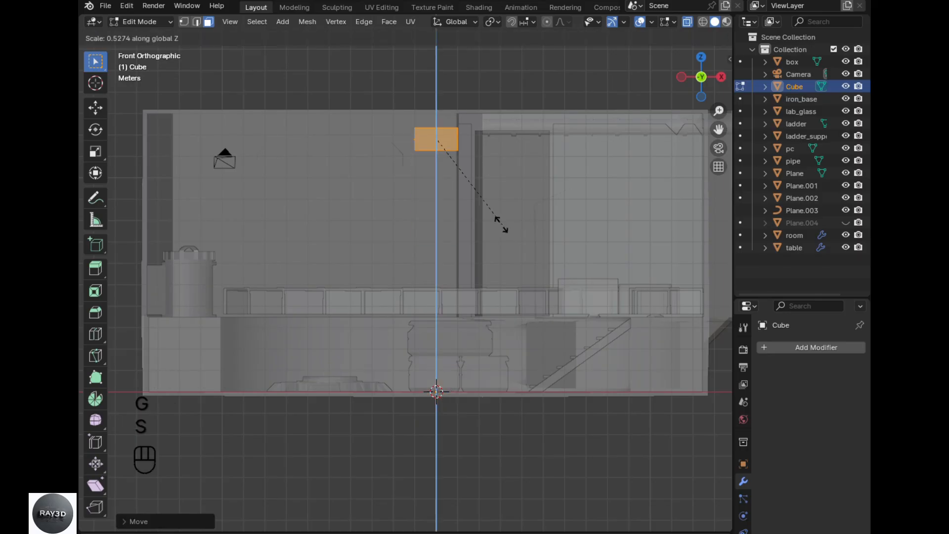
left_click(502, 225)
- In top view, narrow the cube along X and stretch it to about three times its length along Y
key("KP_7")
key("alt+z")
key("alt+z")
key("s")
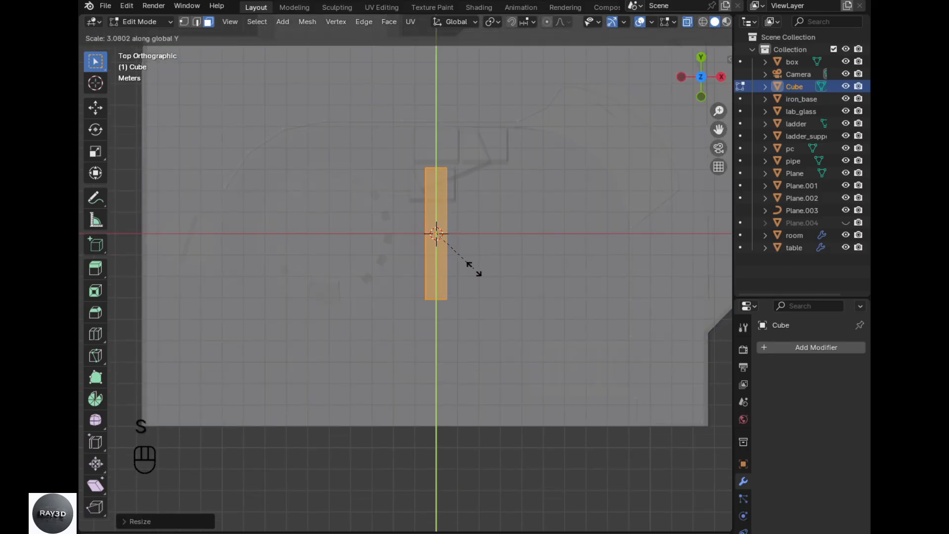
left_click(474, 270)
- Isolate the long block in local view, then inset and extrude its top face into a narrower upper tier
middle_click_drag(474, 270, 426, 214)
key("alt+z")
key("KP_Divide")
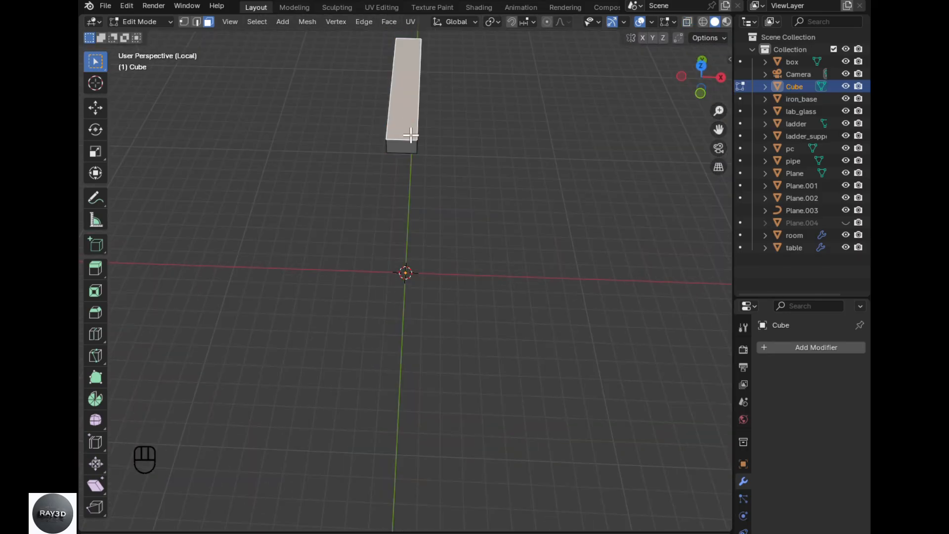
left_click(426, 156)
key("e")
left_click(392, 180)
middle_click_drag(392, 180, 377, 191)
- Bevel the edges where the upper tier meets the base and the edges around the block's top face
key("2")
left_click(372, 181)
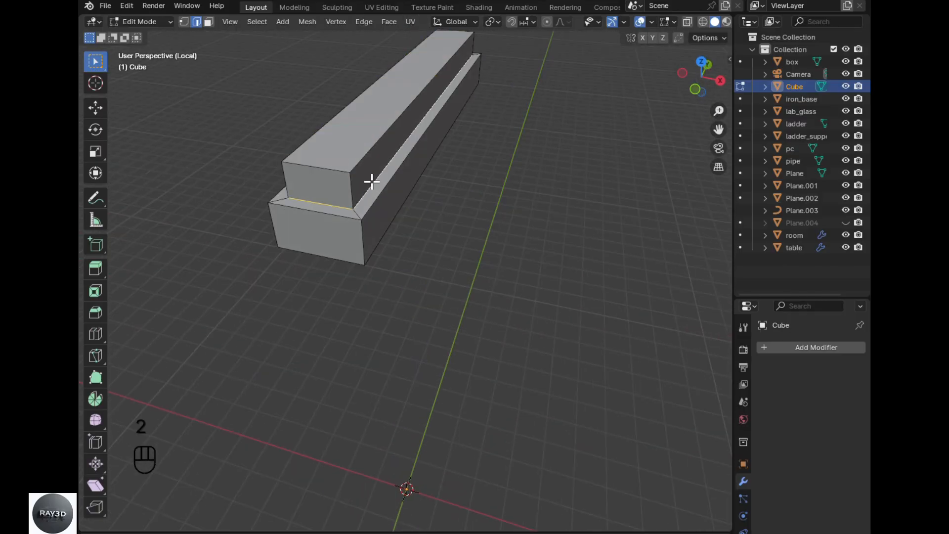
key("3")
left_click(328, 163)
key("ctrl+b")
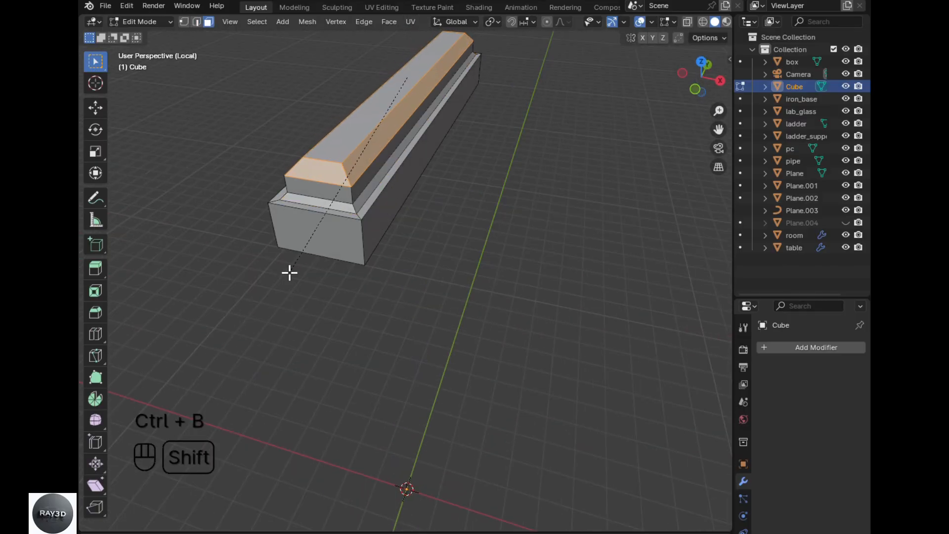
right_click(367, 133)
- Extrude the two small end faces on the block's top upward as mounts and reposition them
left_click(401, 77)
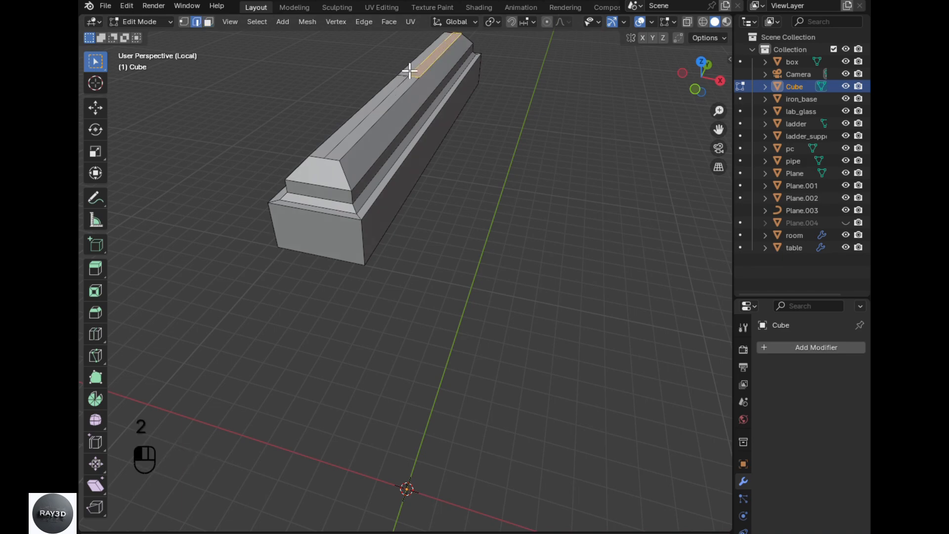
left_click(450, 39, "shift")
key("e")
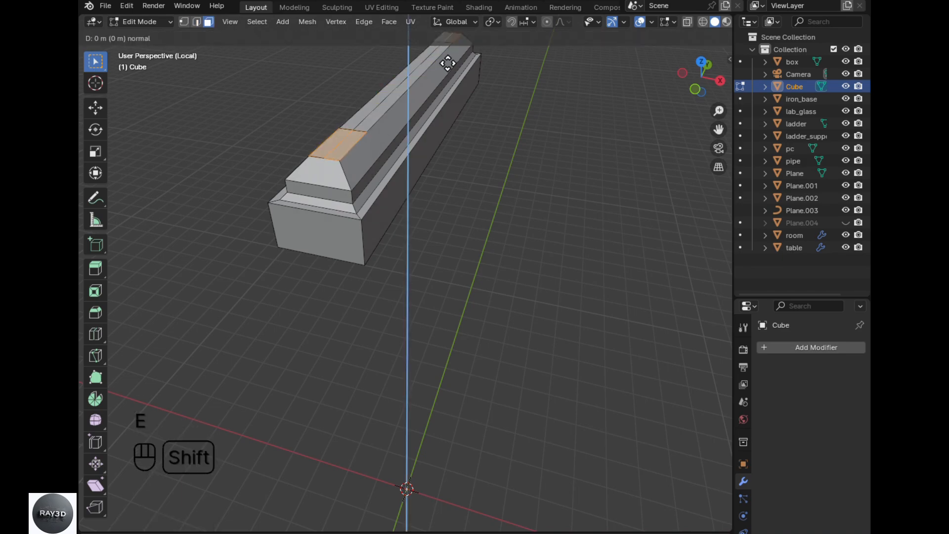
left_click(434, 35)
key("g")
left_click(426, 100)
- Inset the block's underside face and extrude it inward to form a recessed light panel
middle_click_drag(426, 99, 423, 43)
left_click(407, 127)
key("i")
left_click(445, 220)
key("e")
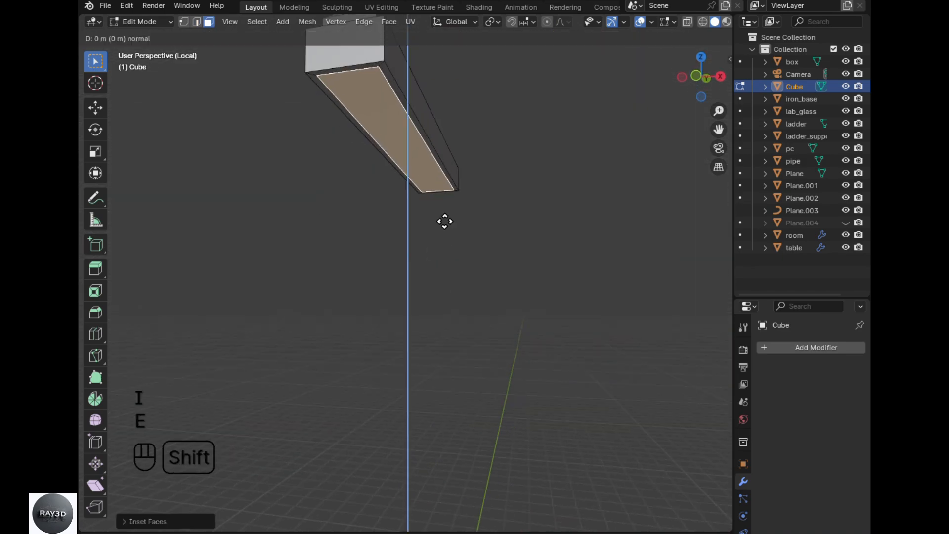
- Raise the whole light about 0.39 m to the ceiling and duplicate it along X into an evenly spaced row of five
key("KP_1")
key("alt+z")
key("a")
scroll(434, 350, "up", 5)
key("g")
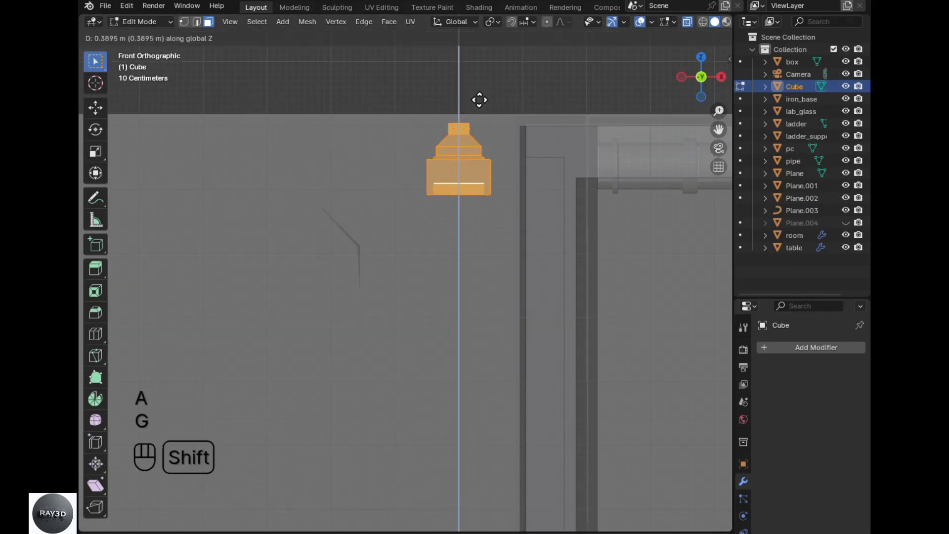
left_click(479, 100)
scroll(472, 238, "down", 5)
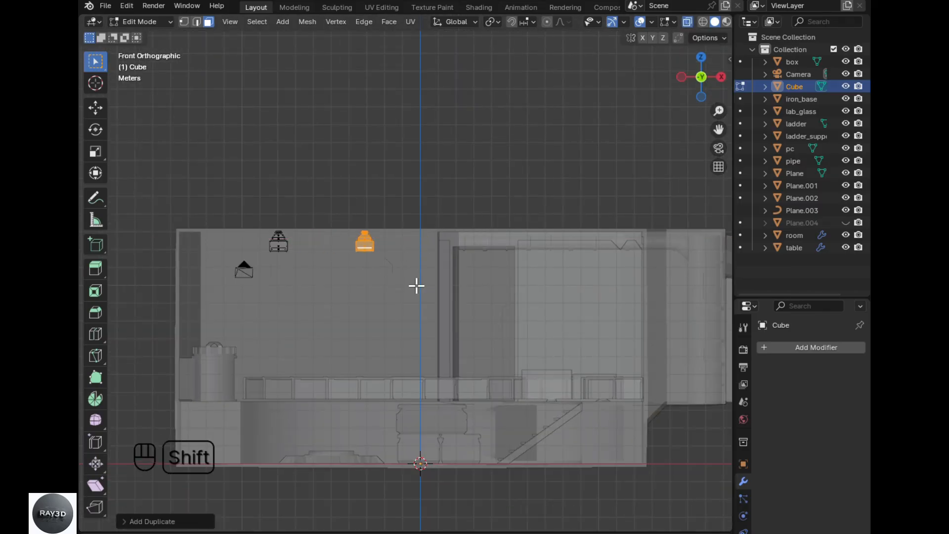
- Duplicate a ceiling light in top view and rotate the copy by 90 degrees
key("KP_7")
key("shift+d")
key("r")
key("9")
key("0")
key("Return")
- Move the rotated ceiling light copy toward the rear wall and stretch it to about 2.6 times its length along X
key("g")
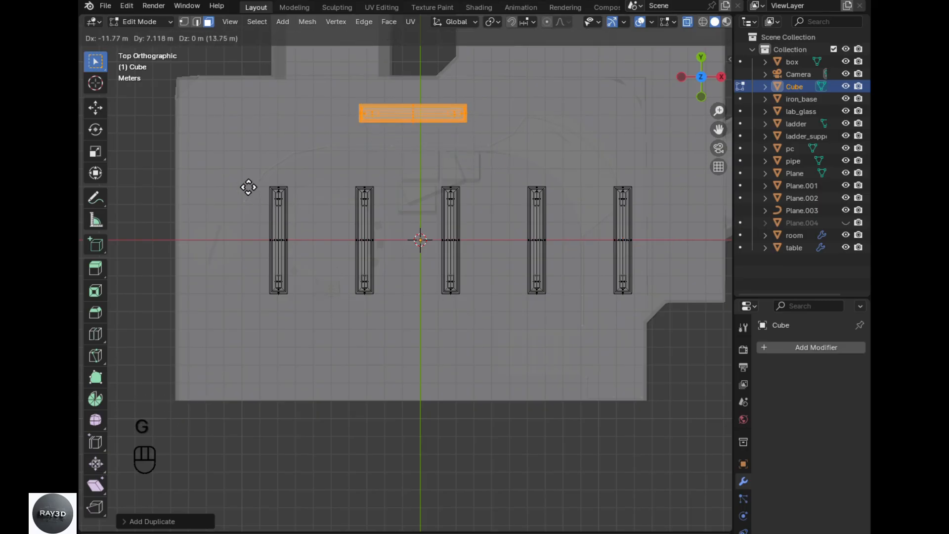
left_click(412, 196)
key("s")
key("x")
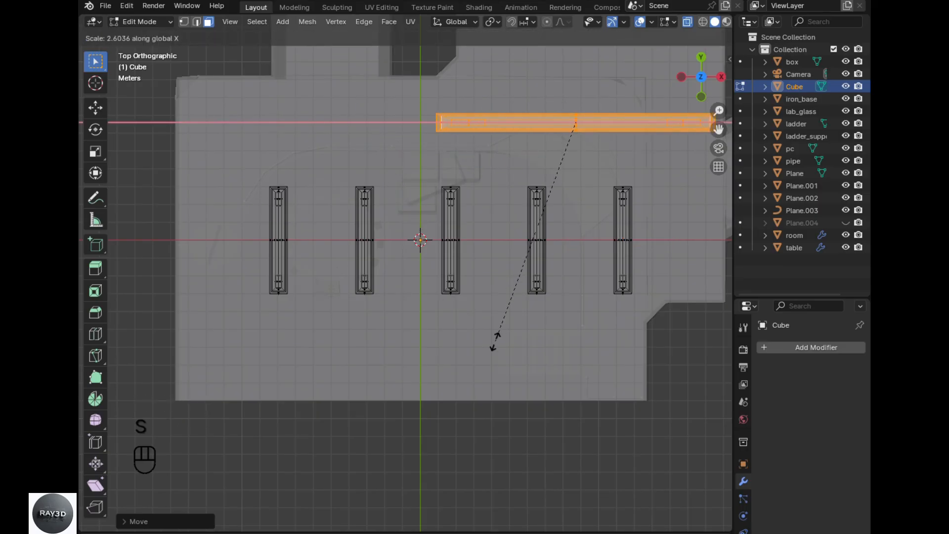
left_click(494, 346)
key("g")
left_click(377, 333)
middle_click_drag(377, 332, 440, 330)
key("alt+z")
key("Tab")
- Look through the camera, lock the camera to the view, and adjust its framing of the room
key("KP_0")
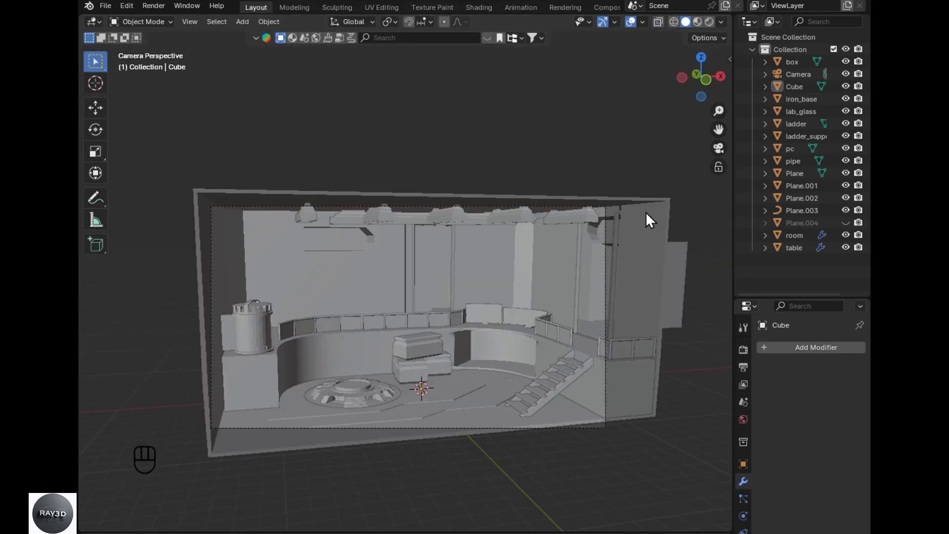
key("n")
left_click(659, 210)
key("n")
middle_click_drag(603, 389, 596, 444, "alt+shift")
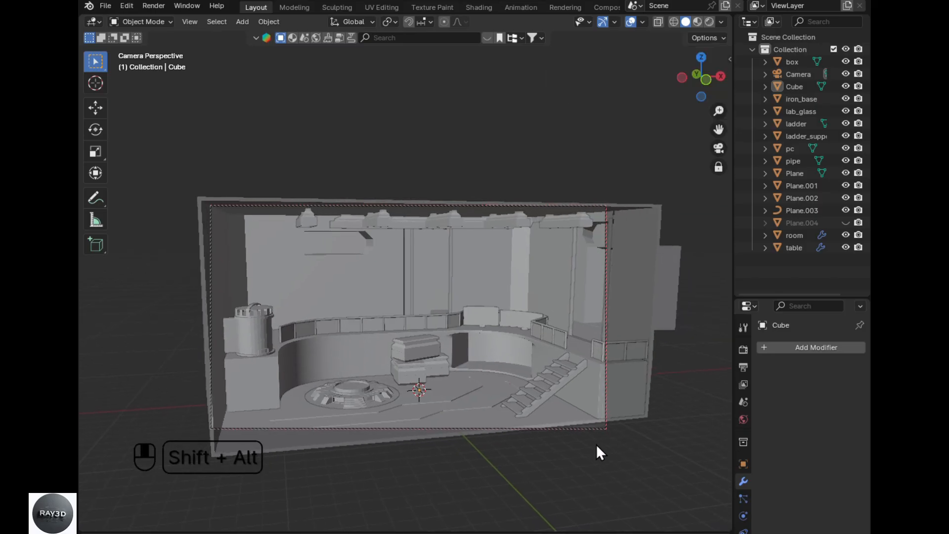
- Move the ceiling lights object along Z to sit against the ceiling
left_click(421, 221)
key("g")
key("z")
- Apply the location of all objects and unlock the camera from the view
key("a")
key("ctrl+a")
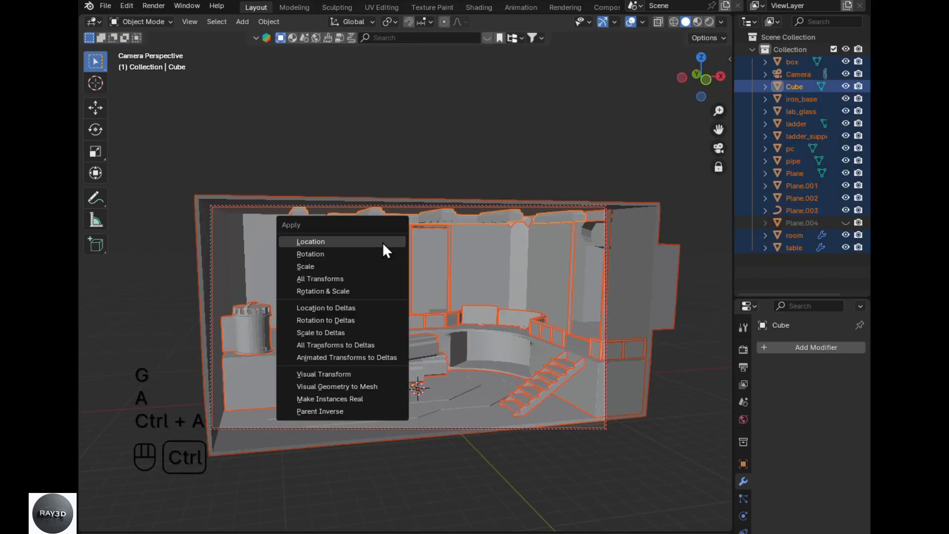
left_click(384, 242)
key("n")
left_click(655, 186)
key("n")
- Add a cube and raise it along Z to just below the ceiling
key("shift+a")
left_click(487, 318)
key("Tab")
key("KP_1")
key("alt+z")
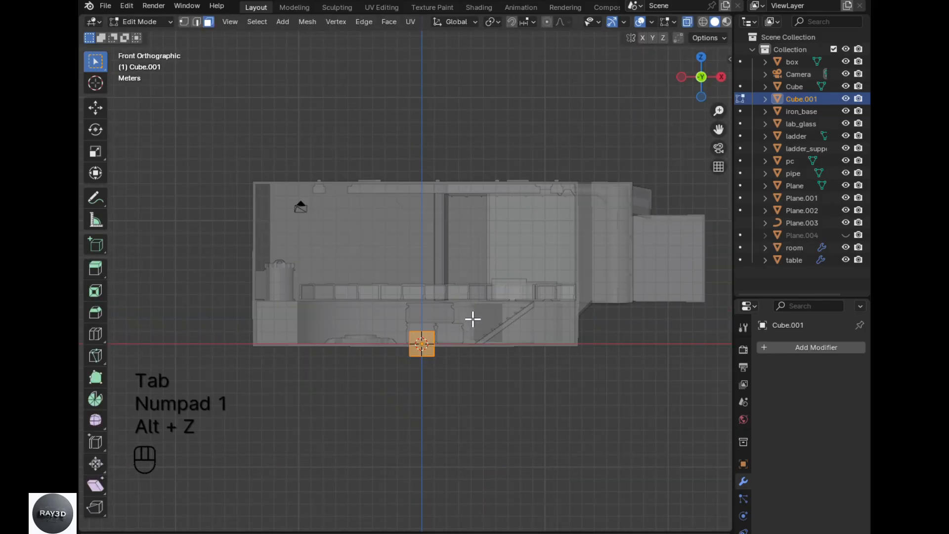
key("g")
key("z")
left_click(433, 245)
- Position the new cube at the top of the rear wall as the base for a wall-side light beam
key("KP_7")
key("alt+z")
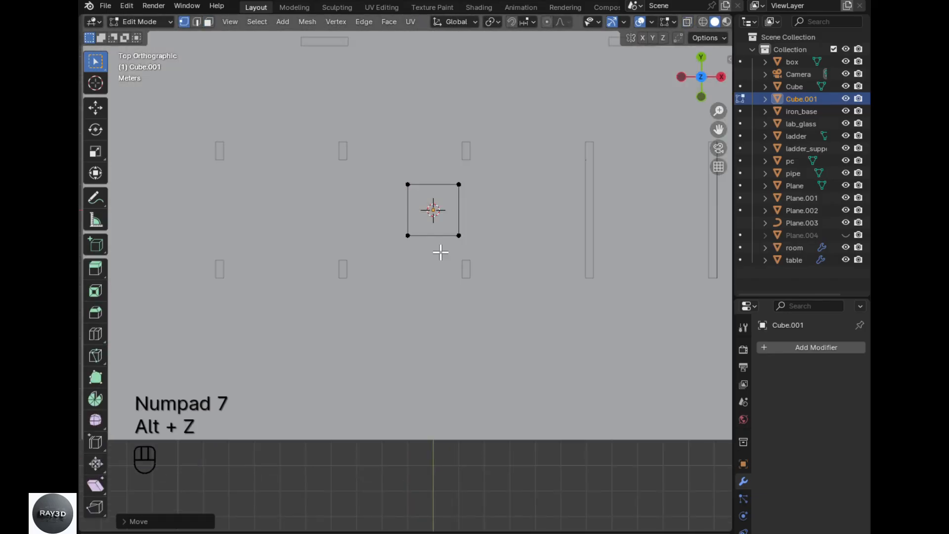
key("alt+z")
key("a")
key("g")
left_click(412, 241)
left_click(415, 257)
middle_click_drag(414, 257, 231, 137)
key("alt+z")
key("a")
key("g")
- Inset the beam's underside face and stretch the whole beam along global X to span the rear wall
key("3")
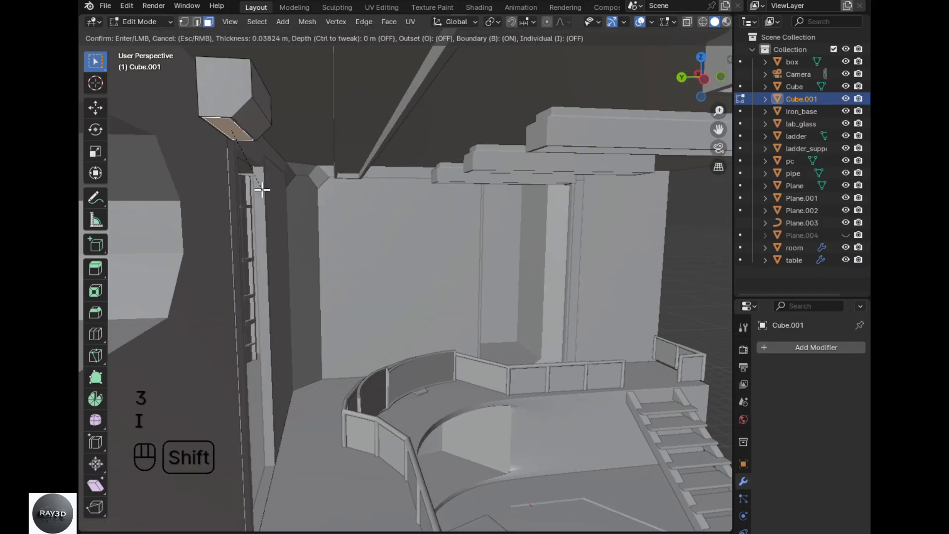
key("s")
key("KP_7")
key("alt+z")
key("x")
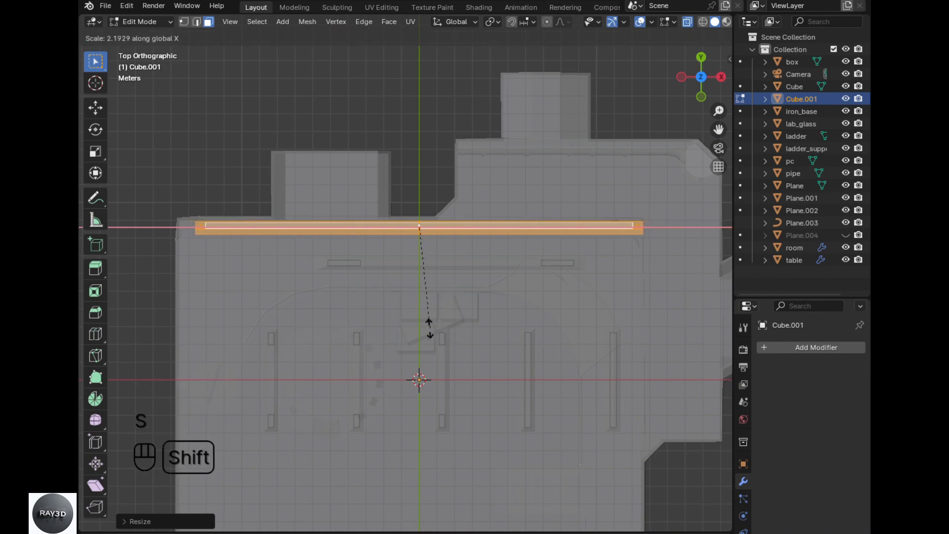
left_click(415, 287)
key("alt+z")
middle_click_drag(414, 287, 283, 178)
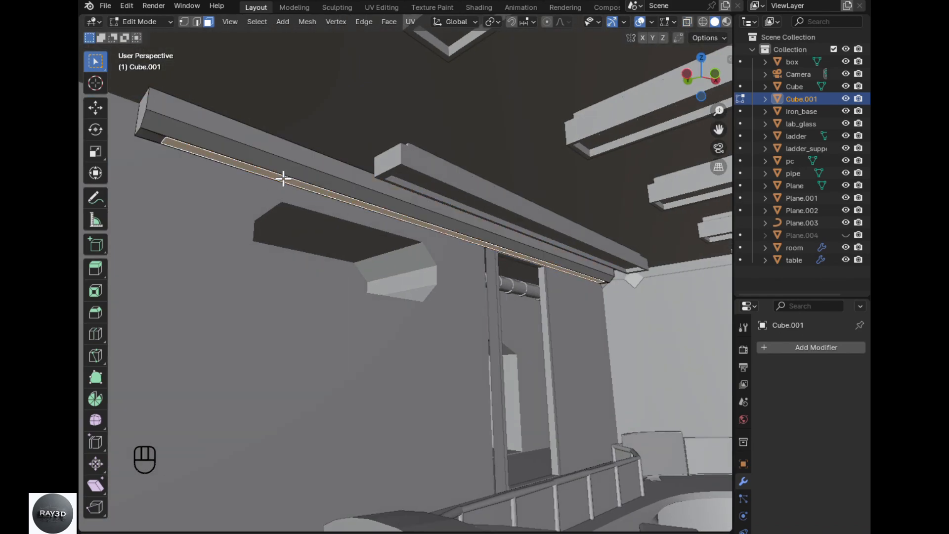
left_click(220, 126)
scroll(301, 254, "up", 5)
key("KP_0")
- Duplicate the rear beam, turn the copy by 90 degrees, and place it along the upper side wall
key("KP_7")
key("alt+z")
key("a")
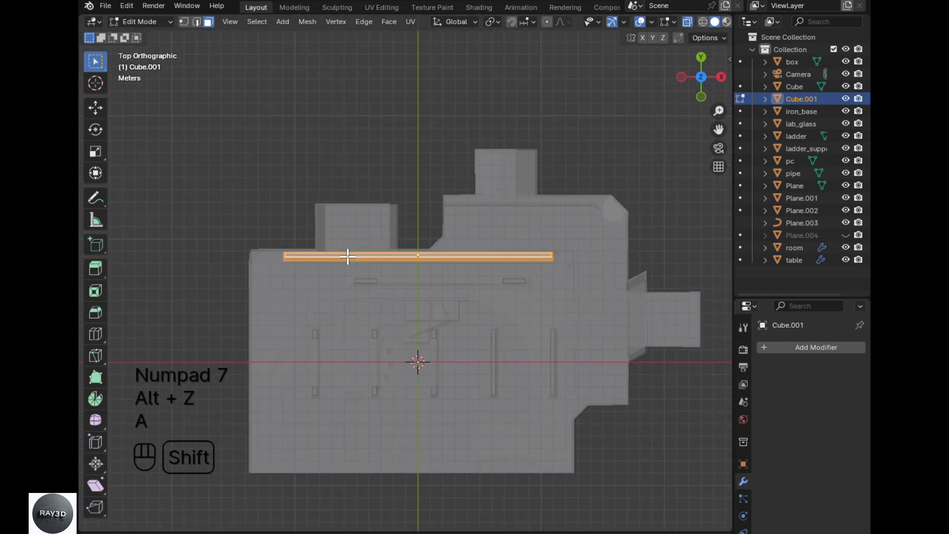
key("shift+d")
key("g")
left_click(546, 372)
key("alt+z")
middle_click_drag(631, 439, 580, 313)
key("g")
key("x")
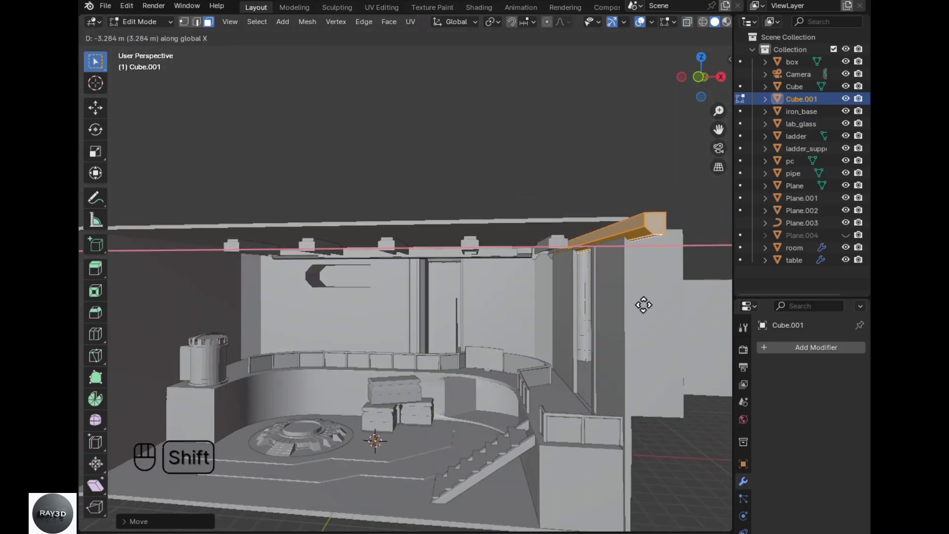
left_click(554, 312)
- Shorten the side beam in top view by moving its protruding front end face back inside the room
key("KP_7")
key("alt+z")
scroll(562, 235, "up", 5)
left_click_drag(583, 457, 500, 390)
key("g")
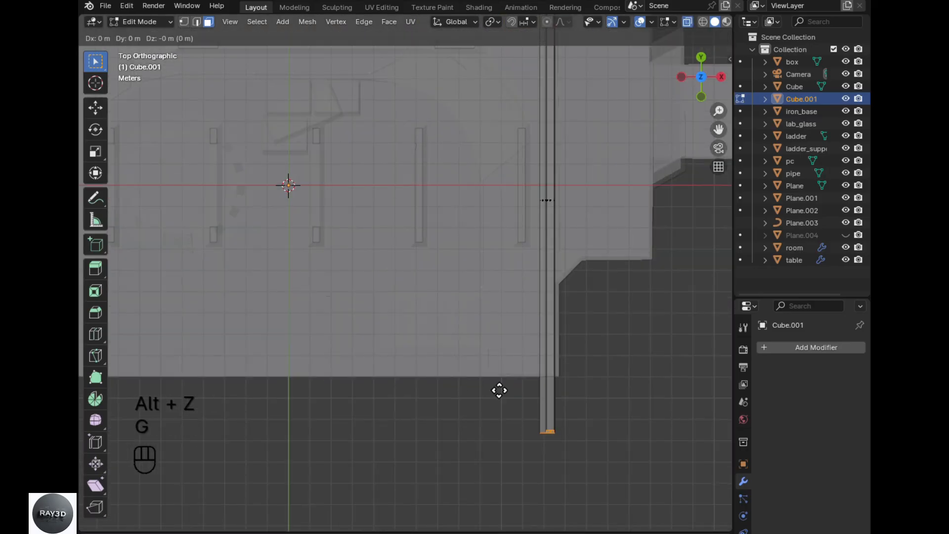
left_click(498, 332)
- Fine-tune the side beam's placement in top view and check both beams through the camera
middle_click_drag(498, 331, 372, 310)
key("alt+z")
key("alt+z")
key("KP_7")
scroll(367, 328, "down", 6)
key("alt+z")
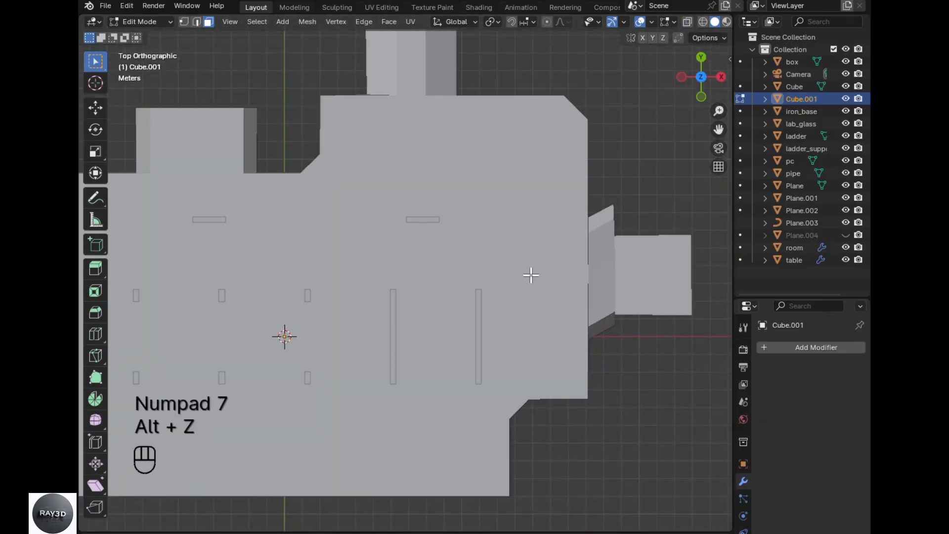
key("g")
middle_click(501, 284)
middle_click_drag(530, 273, 491, 358)
left_click(501, 284)
scroll(509, 292, "down", 8)
key("Tab")
key("KP_0")
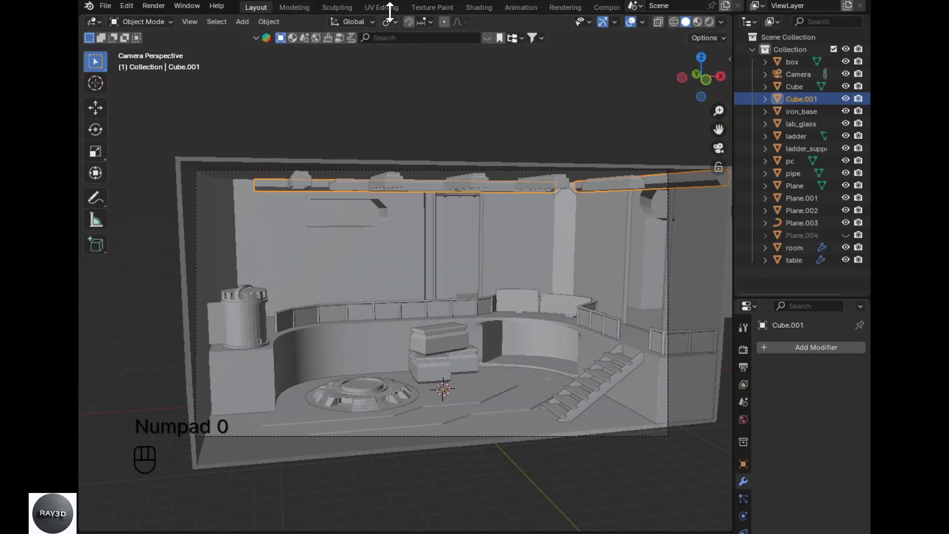
- Enlarge the properties editor and set the render engine to Cycles
left_click(240, 303)
right_click(239, 303)
left_click(239, 303)
middle_click_drag(341, 319, 296, 328, "shift")
left_click(469, 208)
left_click_drag(821, 295, 811, 136)
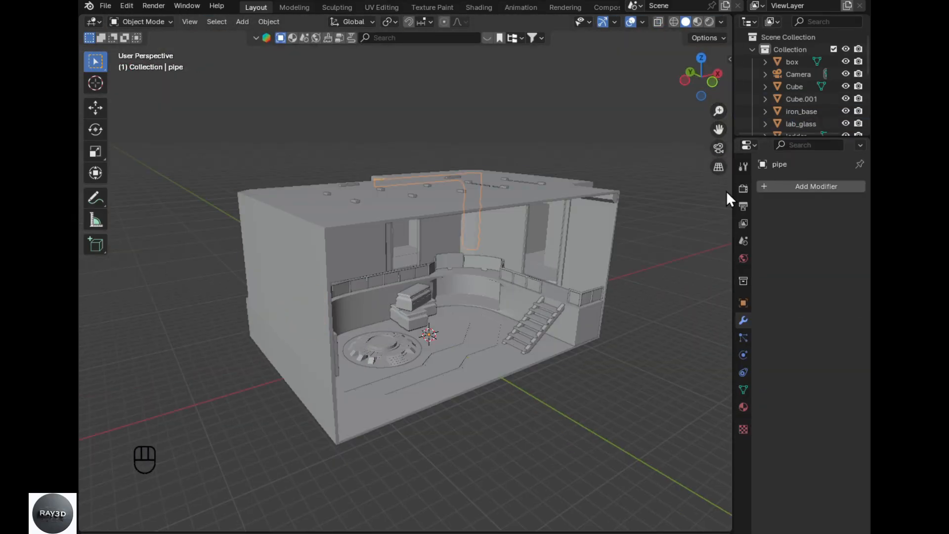
left_click(743, 188)
left_click(830, 186)
left_click(822, 228)
- Separate the narrow corner frame strips of the window wall into their own object
scroll(503, 242, "up", 6)
left_click(500, 276)
key("Tab")
middle_click_drag(500, 290, 500, 242)
key("2")
left_click(499, 242)
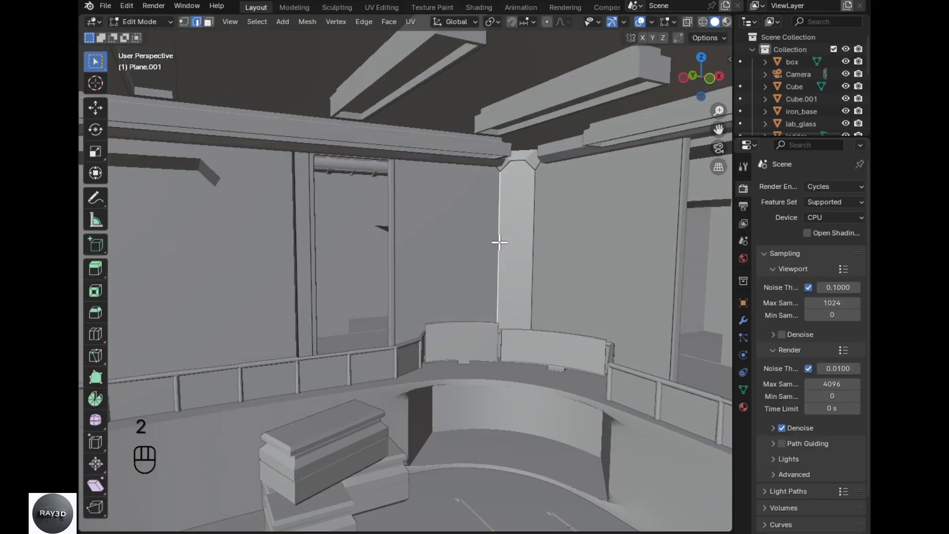
key("p")
left_click(505, 262)
key("Tab")
- Give all remaining window panel faces a new material and switch the viewport to material preview
left_click(451, 276)
key("Tab")
key("3")
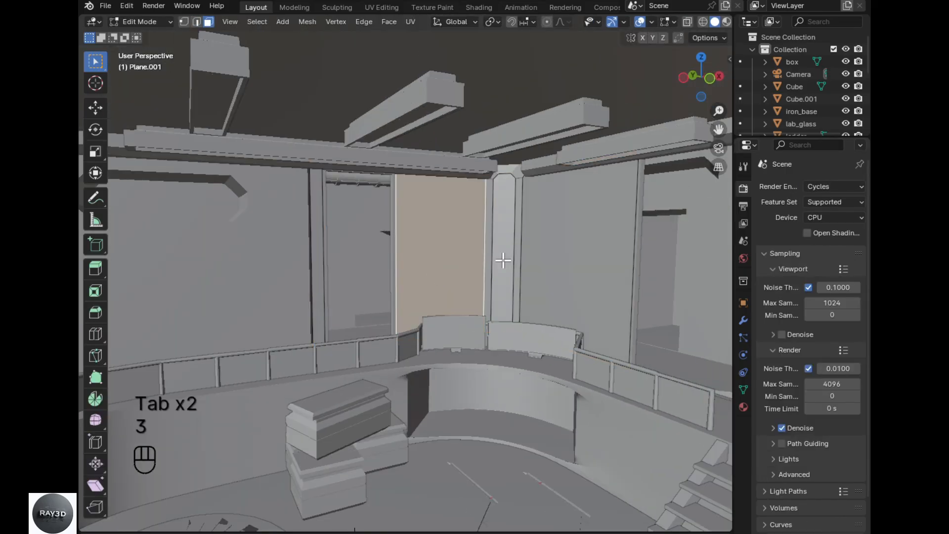
key("a")
left_click(726, 22)
left_click(744, 406)
left_click(825, 254)
left_click(829, 332)
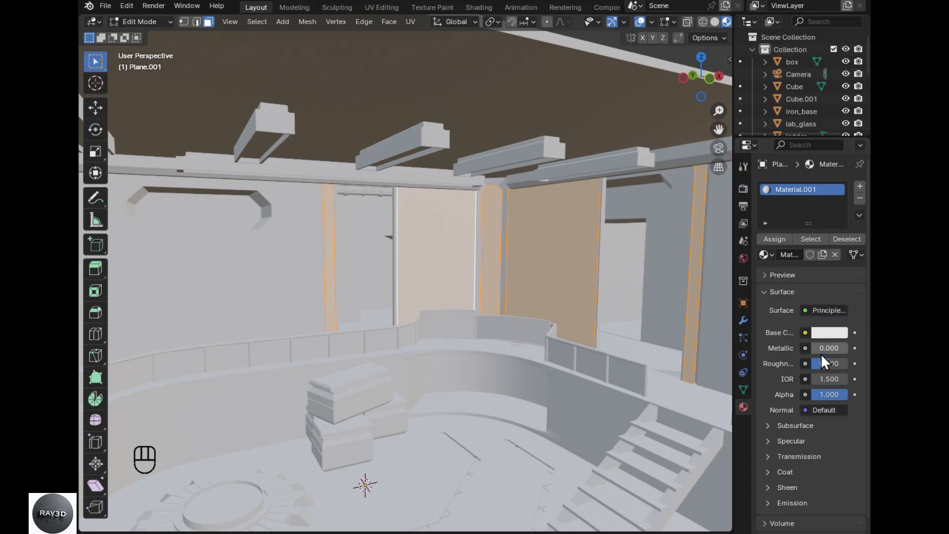
- Set the panel material's roughness to 0.05 and transmission weight to 0.917, and rename it "gl"
left_click_drag(823, 364, 796, 364)
scroll(796, 371, "down", 3)
left_click(785, 395)
left_click_drag(819, 409, 845, 409)
left_click_drag(812, 301, 814, 301)
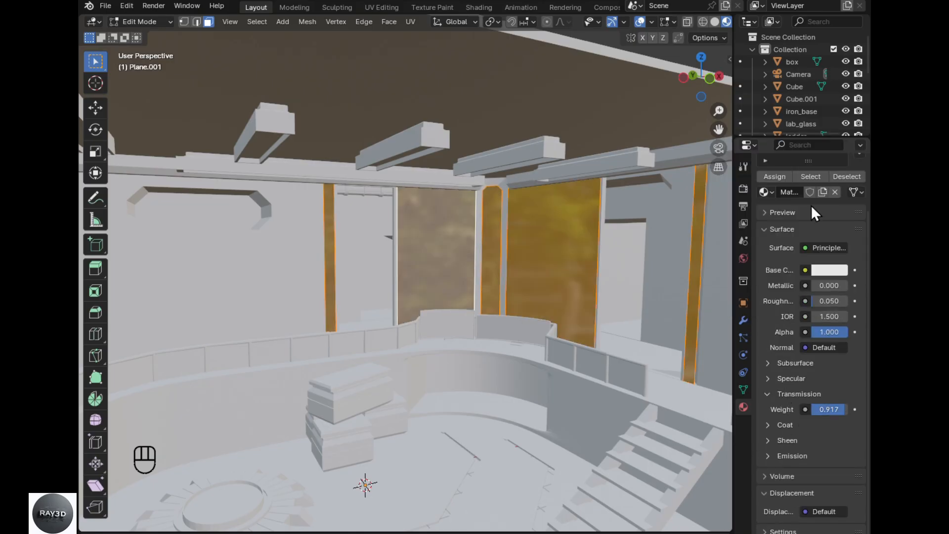
scroll(812, 208, "up", 3)
double_click(791, 189)
type("gl")
- Set the base color of the separated corner frame strips to hex 3f3f3f
key("Tab")
left_click(498, 221)
key("Tab")
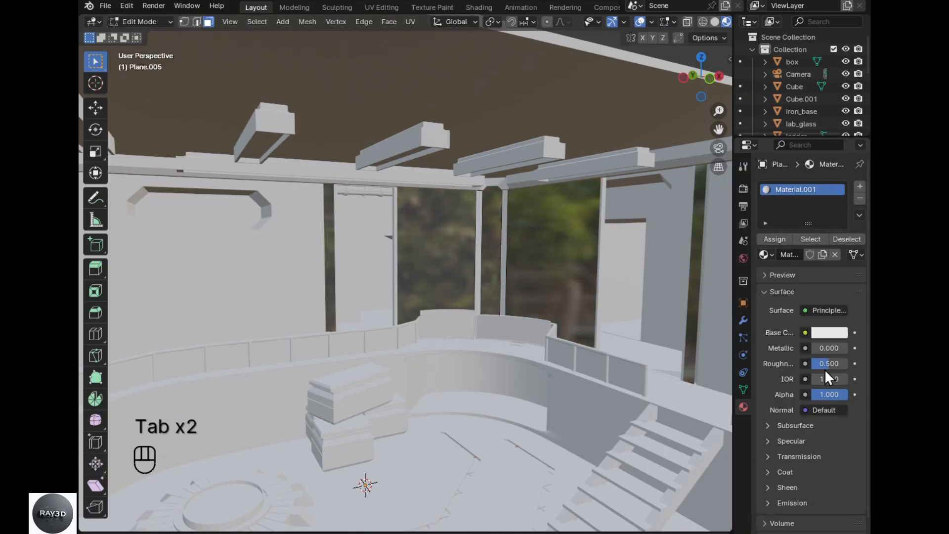
left_click(830, 332)
left_click(811, 260)
left_click(780, 280)
type("3f3")
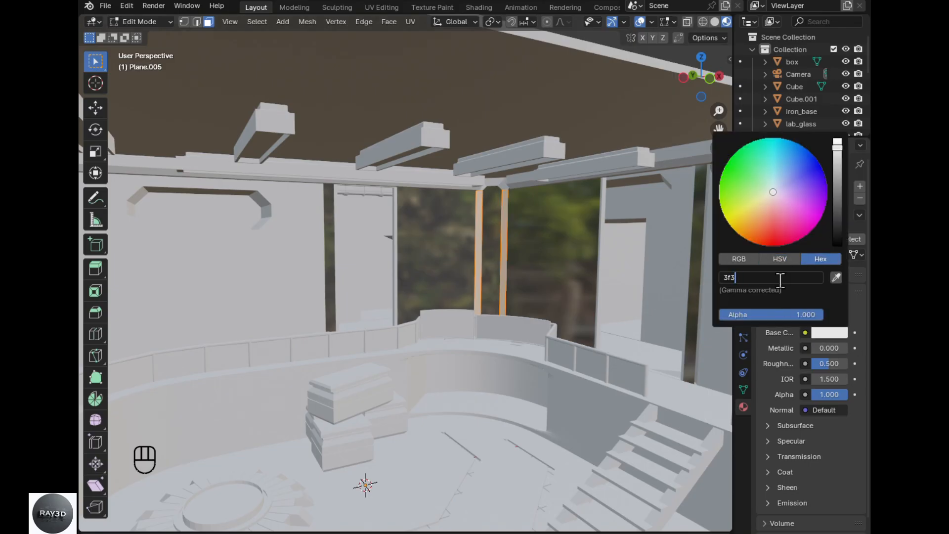
type("f3f")
key("Return")
key("Tab")
- Give the door and window frame object a new material with base color hex 3f3f3f
left_click(343, 197)
left_click(340, 208)
key("Tab")
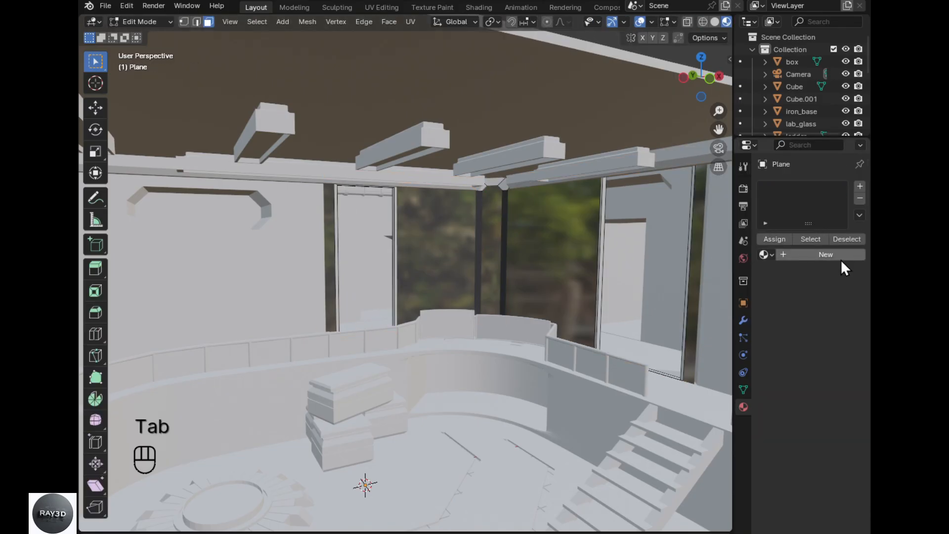
left_click(841, 254)
left_click(830, 332)
type("3f3f3f")
key("Return")
left_click_drag(505, 301, 491, 316, "alt")
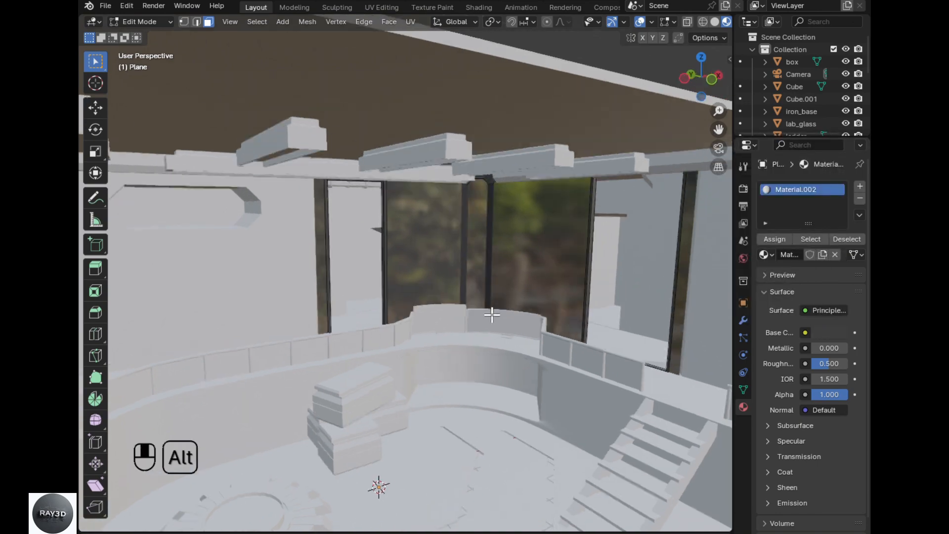
key("Tab")
- Select the room object's floor faces through the full thickness of the mesh, working in a front view
scroll(364, 313, "down", 4)
left_click(364, 314)
key("Tab")
key("Tab")
key("ctrl+a")
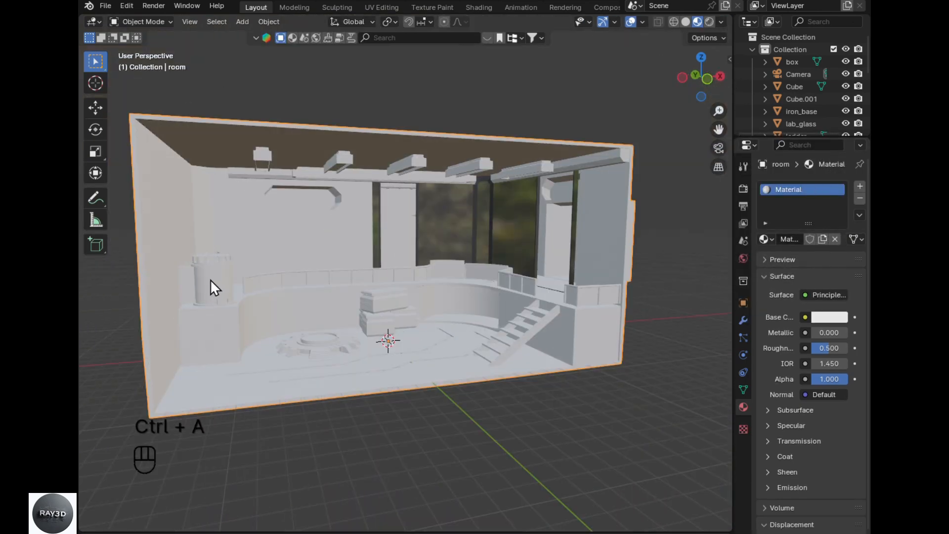
right_click(210, 280)
mouse_move(208, 312)
left_click(267, 327)
key("Tab")
key("KP_1")
key("alt+z")
key("alt+z")
left_click(714, 22)
middle_click_drag(504, 473, 545, 460, "shift")
key("alt+z")
left_click_drag(655, 405, 139, 327)
left_click(724, 21)
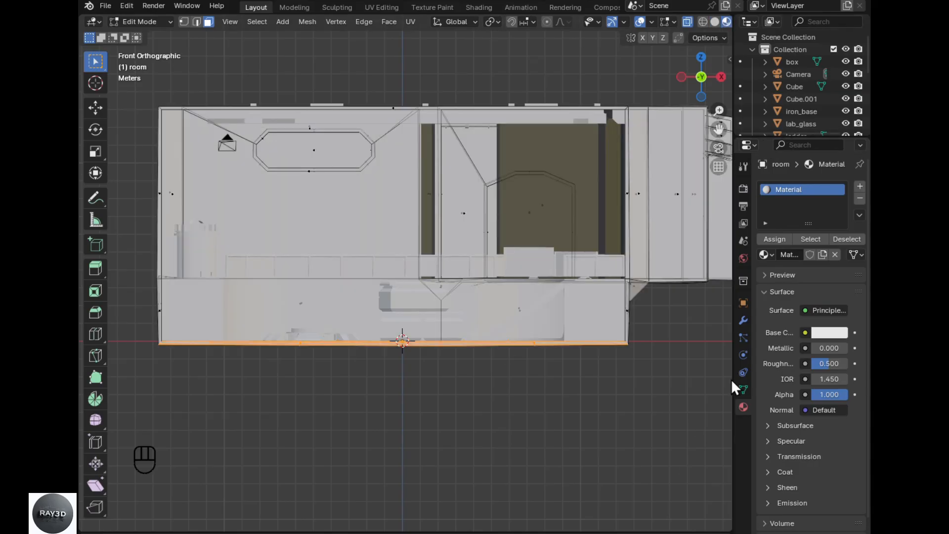
- Set the room material's base color to hex B0B0B0, rename it "base", and give all non-floor faces a second material
left_click(819, 335)
left_click(805, 272)
type("B0B0B0")
key("Return")
key("ctrl+i")
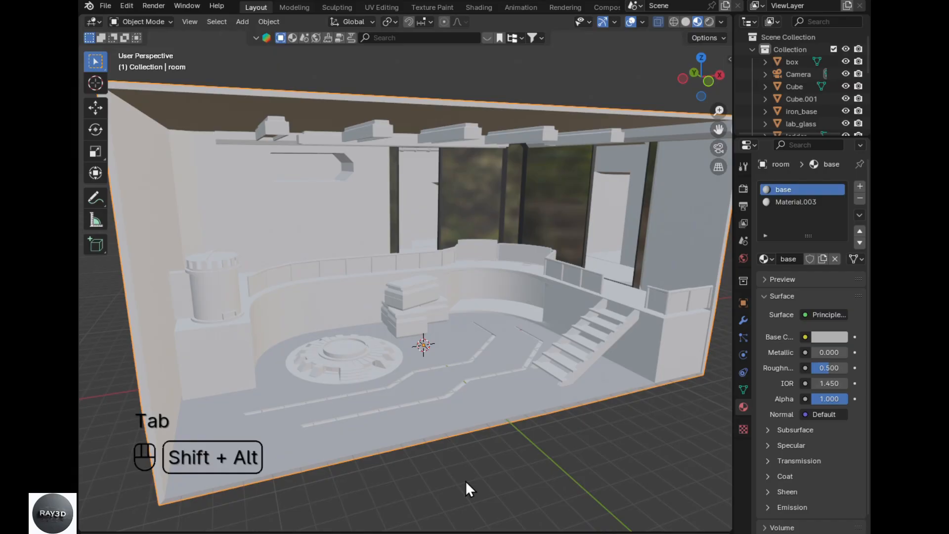
- Give the railing panels a transmissive glass material and the railing frame a material with metallic 0.933 and roughness 0.300
middle_click_drag(466, 487, 497, 298, "ctrl")
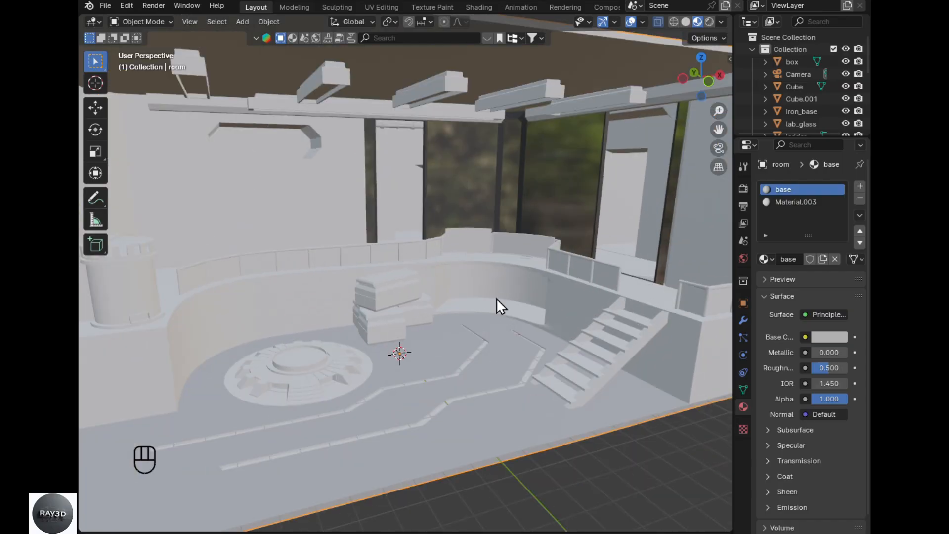
left_click(583, 271)
left_click(803, 241)
left_click(791, 441)
left_click_drag(819, 456, 848, 456)
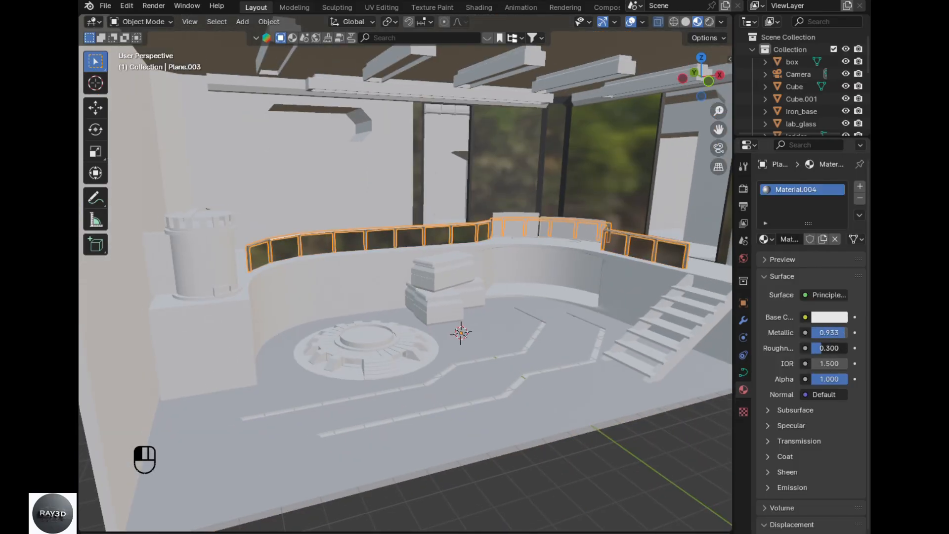
- Give the lab container's cylindrical wall faces a green glass material with transmission weight 1.000 and roughness 0.000
left_click(214, 267)
key("Tab")
key("KP_1")
scroll(307, 302, "up", 5)
left_click_drag(372, 310, 236, 292)
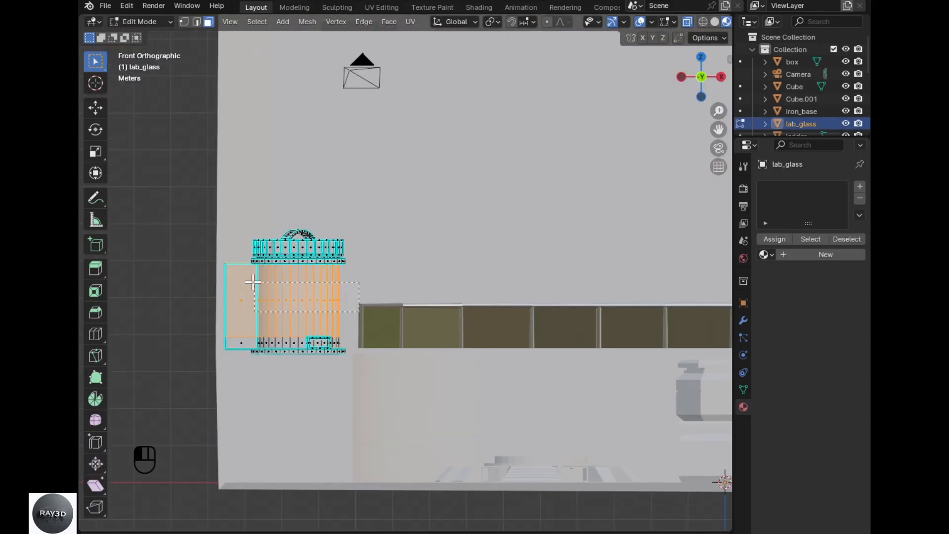
left_click(813, 255)
left_click(791, 457)
left_click_drag(818, 472, 849, 471)
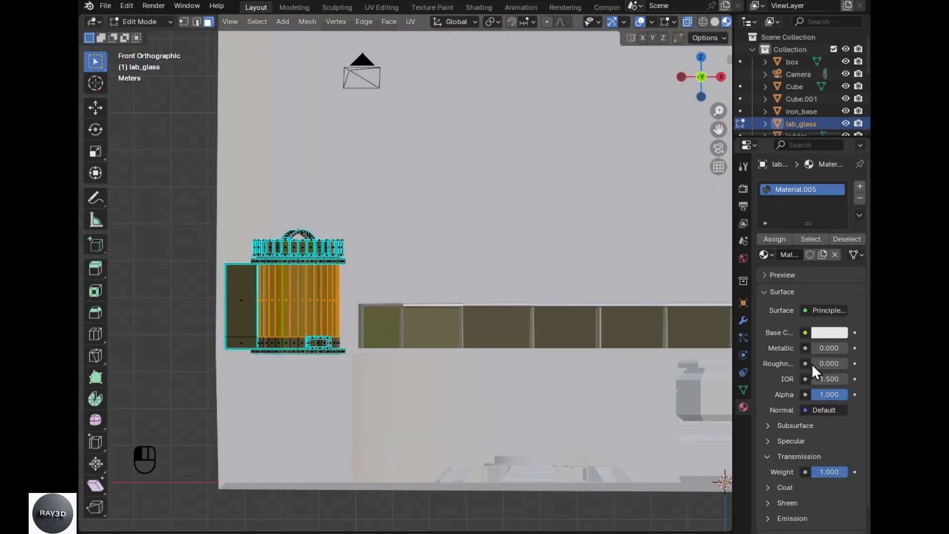
left_click(830, 333)
- Give the container's remaining faces a second material with base color hex 545454, and rename the object "glass"
key("ctrl+i")
scroll(804, 274, "up", 5)
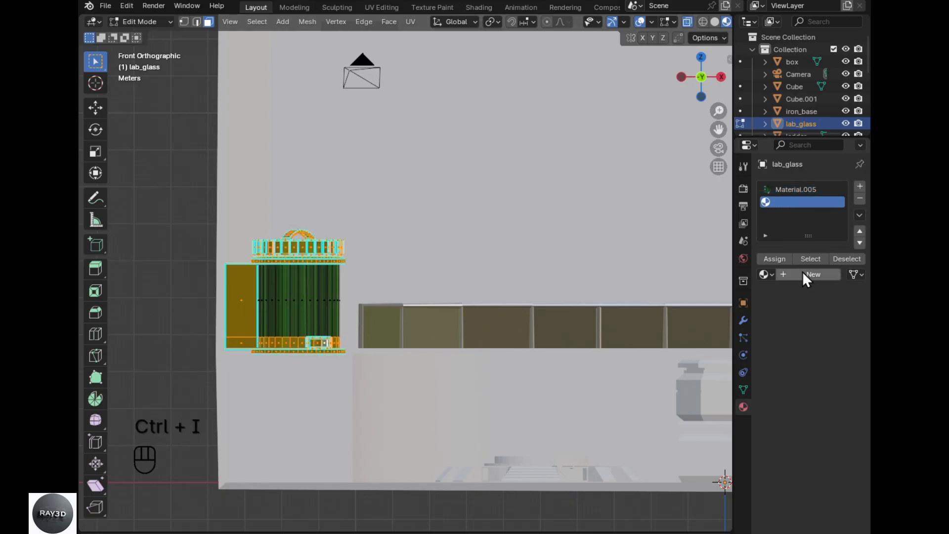
key("Return")
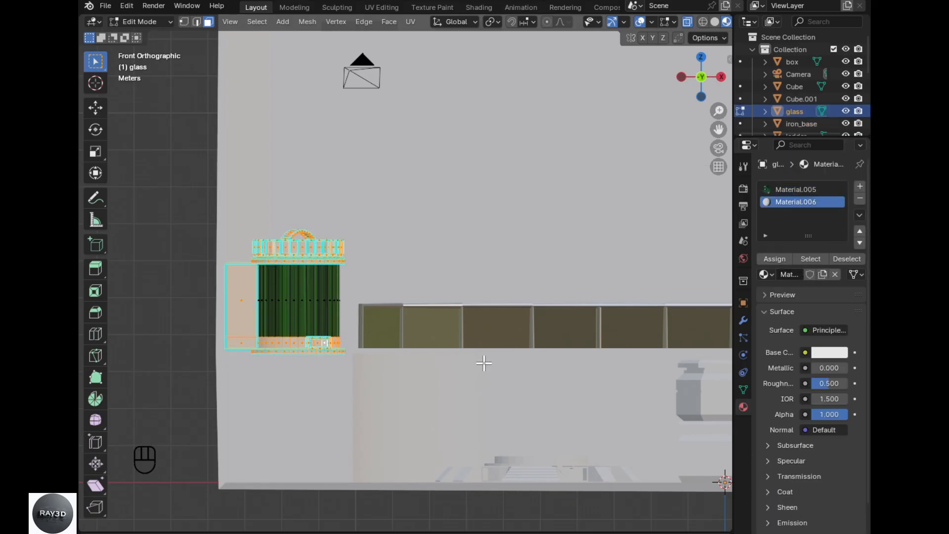
key("Tab")
left_click(830, 338)
left_click(777, 281)
type("545454")
key("Return")
- Raise the roughness of the room's base material to 0.883 and try a metallic value of 1.000
left_click(486, 484)
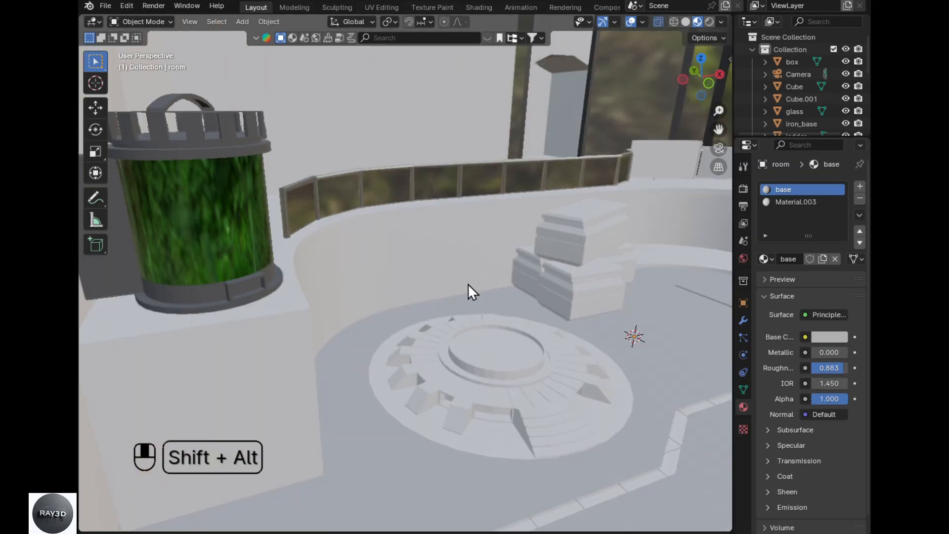
middle_click_drag(468, 290, 475, 277)
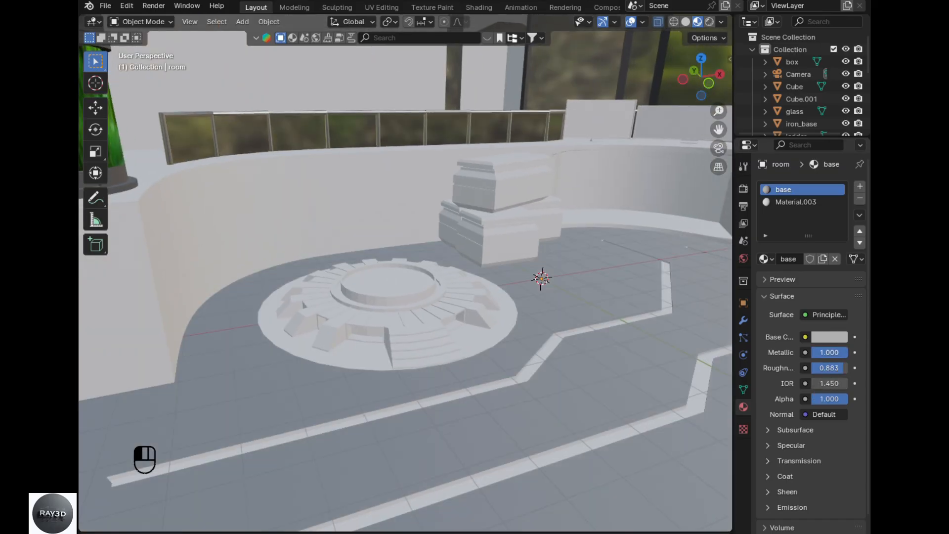
scroll(417, 58, "down", 8)
- Give the stair treads a new material with base color hex 686868 and a raised metallic value
left_click(528, 329)
left_click(826, 317)
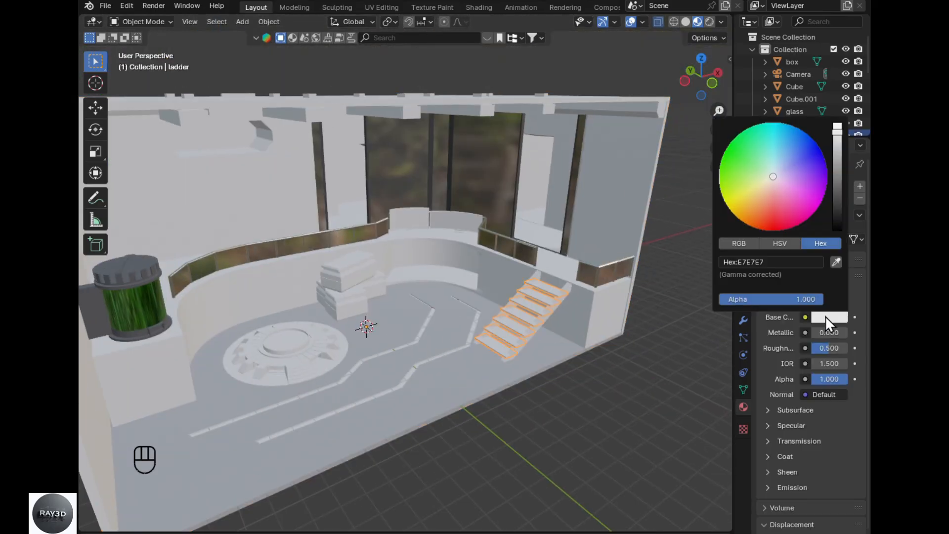
left_click(778, 262)
type("686868")
key("Return")
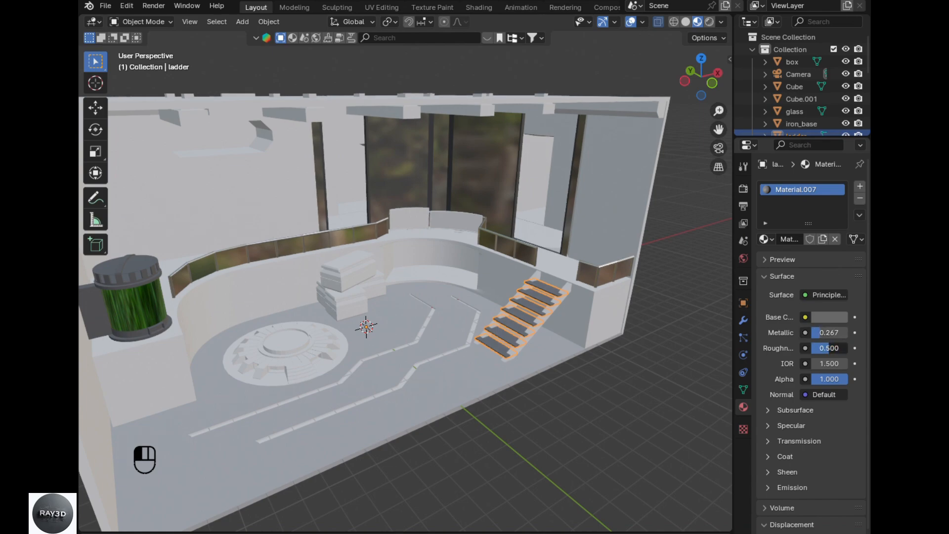
- Give the stair side supports a new material with base color hex 686868 and a raised metallic value
left_click(560, 306)
left_click(826, 317)
left_click(782, 263)
type("686868")
key("Return")
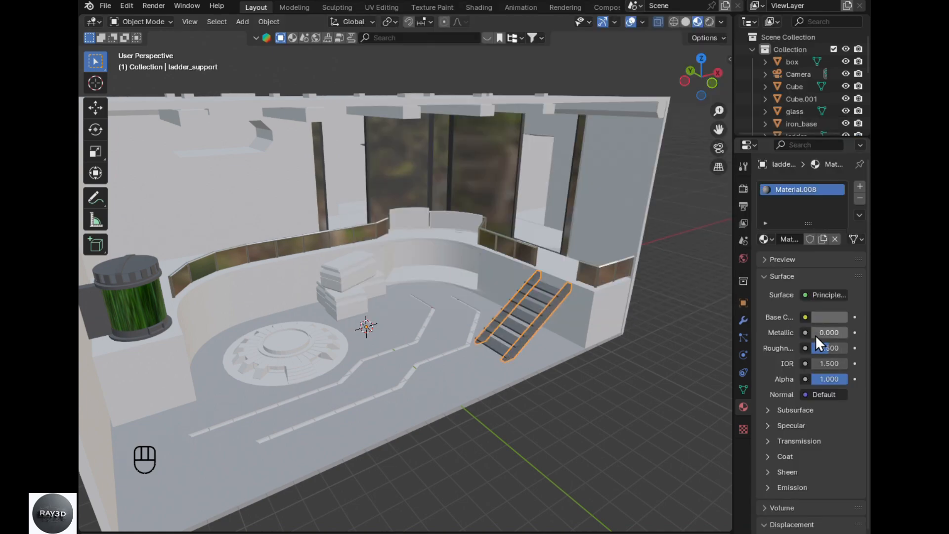
left_click_drag(816, 334, 847, 335)
- Isolate the ceiling lights and give their recessed underside faces a new Emission material with strength 4
left_click_drag(517, 427, 415, 376, "alt")
left_click(381, 143)
key("slash")
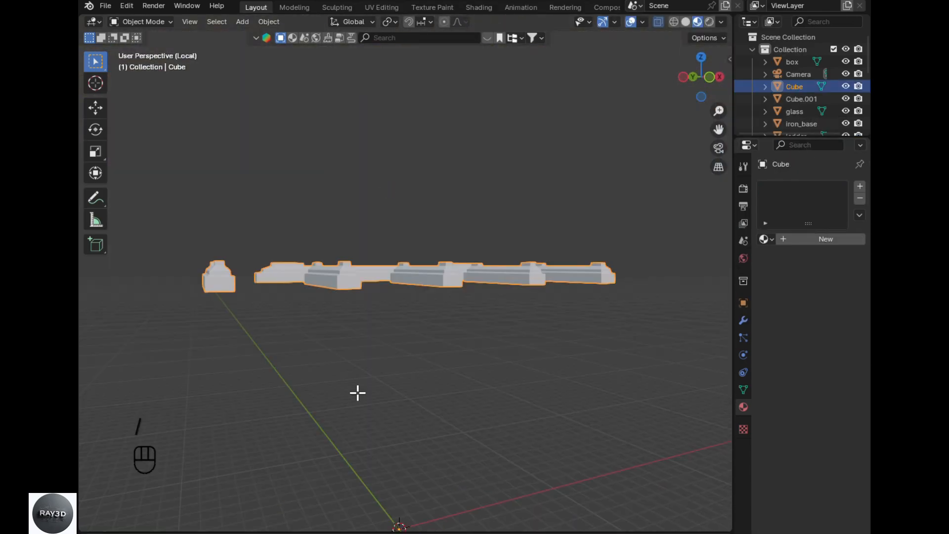
key("Tab")
middle_click_drag(357, 393, 183, 186)
key("alt+z")
key("3")
left_click(200, 184)
left_click(447, 193, "shift")
left_click(452, 322, "shift")
left_click(525, 261, "shift")
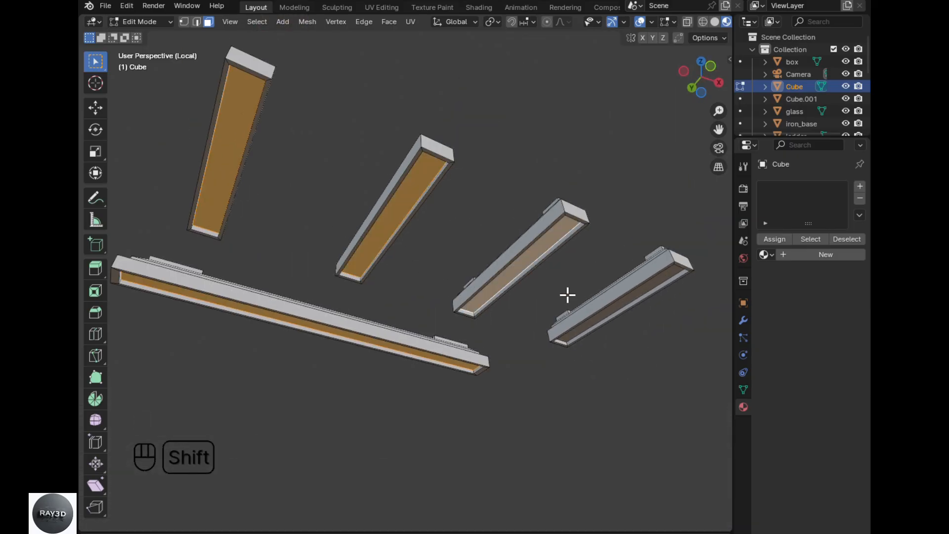
left_click(826, 255)
left_click(825, 310)
left_click(712, 69)
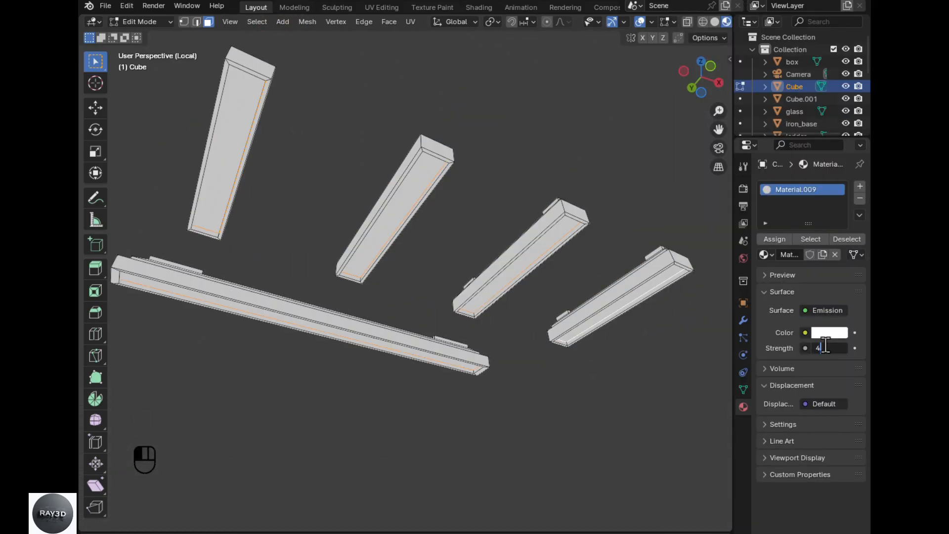
key("Return")
- Give the remaining housing faces of the ceiling lights a second material with base color hex 070707
key("ctrl+i")
left_click(861, 186)
left_click(829, 274)
left_click(823, 354)
left_click(784, 297)
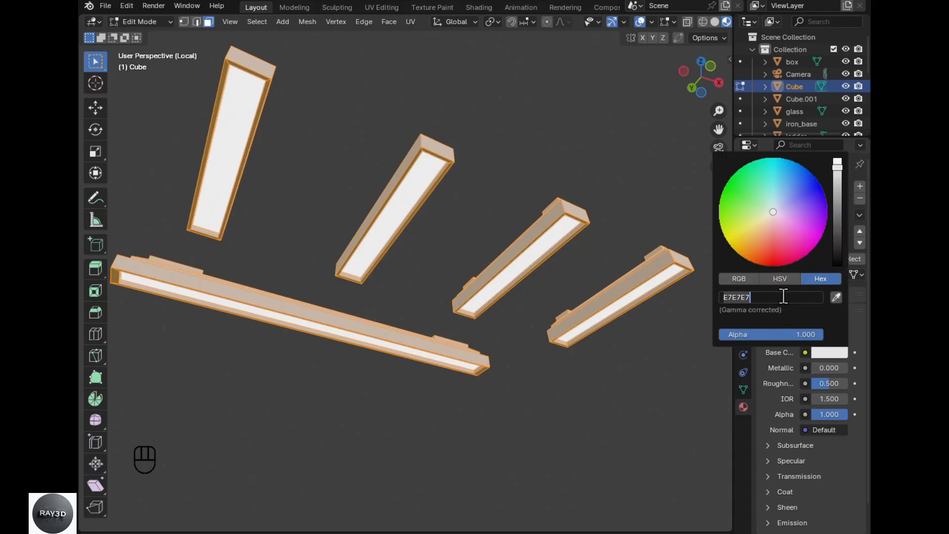
type("070707")
key("Return")
key("Tab")
key("/")
- Isolate the wall beams and give their narrow lower strip faces a new Emission material with increased strength
left_click(176, 110)
key("Tab")
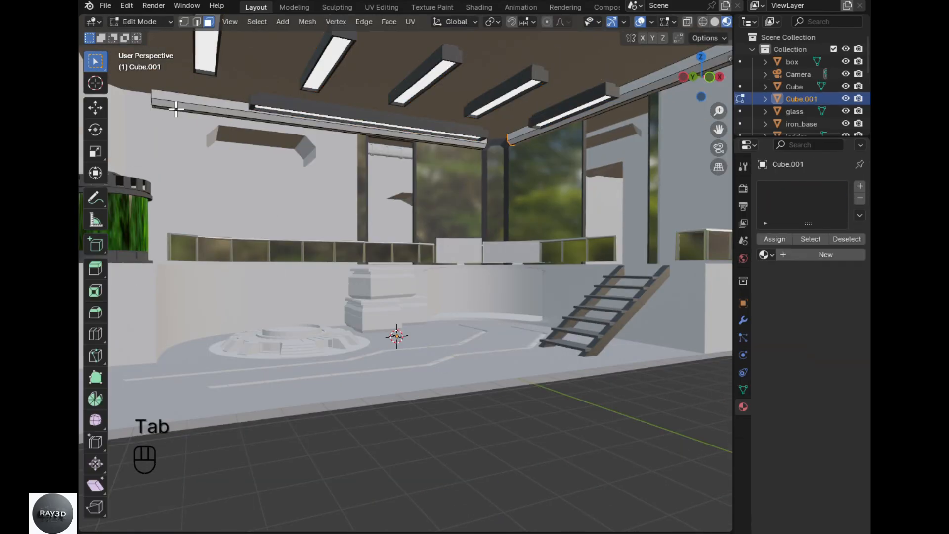
key("/")
left_click_drag(483, 511, 503, 435, "alt")
key("3")
scroll(503, 435, "up", 3)
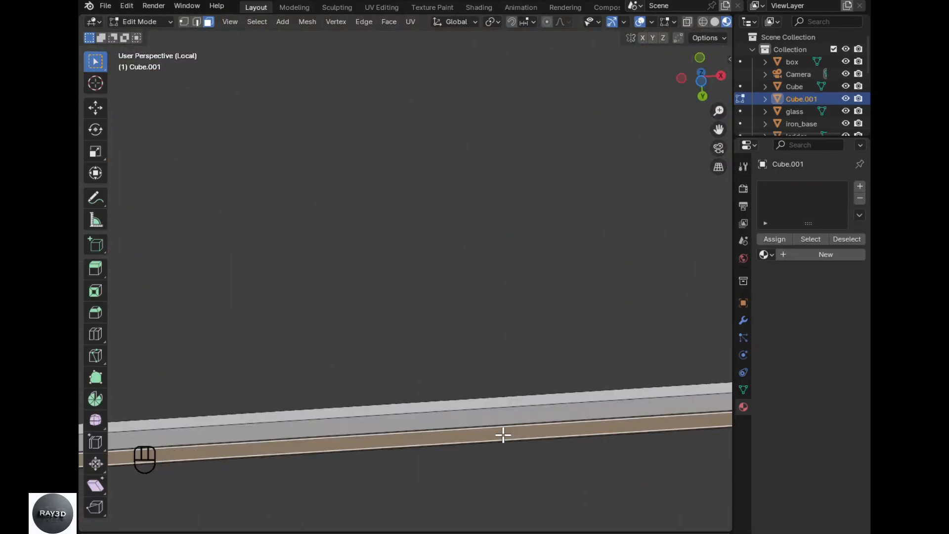
scroll(504, 435, "down", 5)
left_click(826, 254)
left_click(811, 310)
left_click(762, 64)
left_click_drag(820, 349, 824, 348)
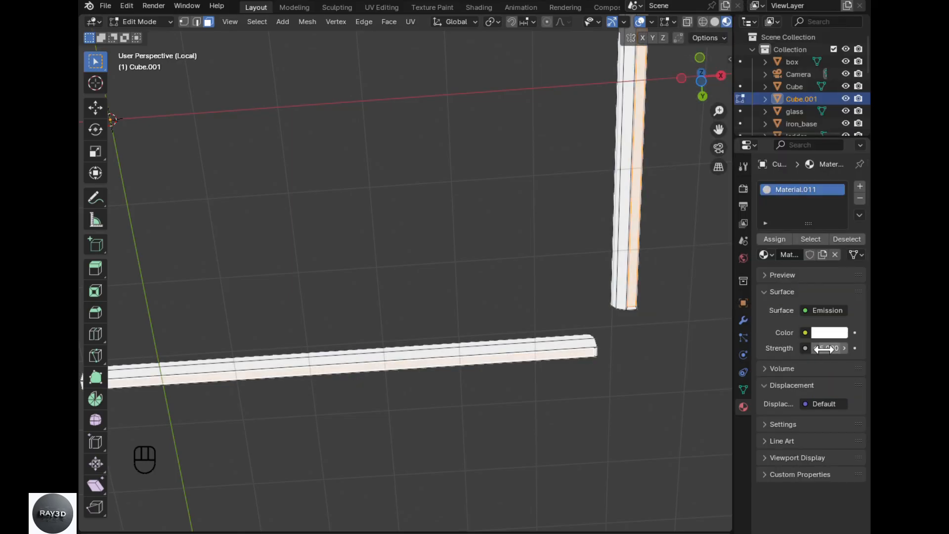
- Give the remaining wall beam faces a second material with the copied base color and a raised roughness
key("ctrl+i")
left_click(861, 186)
left_click(797, 275)
left_click(821, 353)
left_click(806, 297)
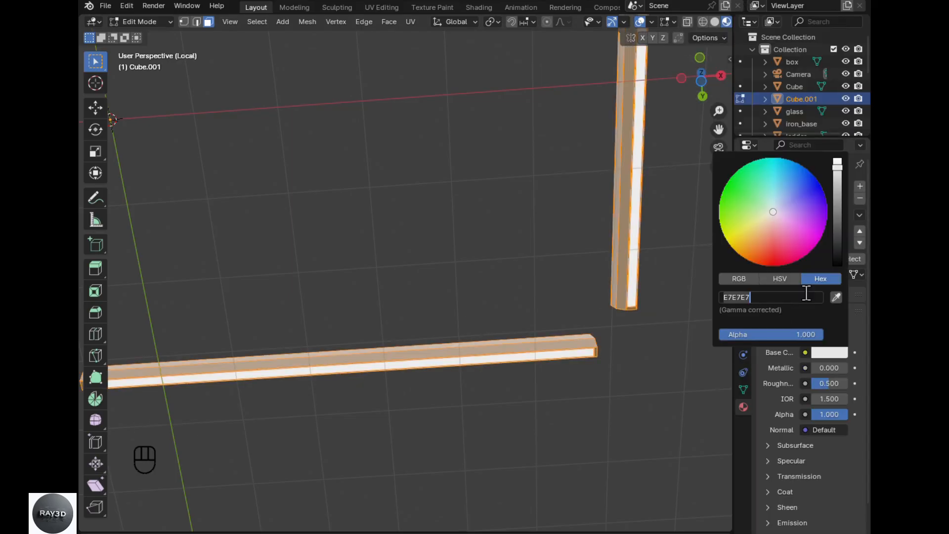
key("ctrl+v")
key("Return")
left_click_drag(820, 383, 848, 384)
- Return to the full scene and adjust the emission strength of the wall beams' light strip material
key("/")
left_click(796, 189)
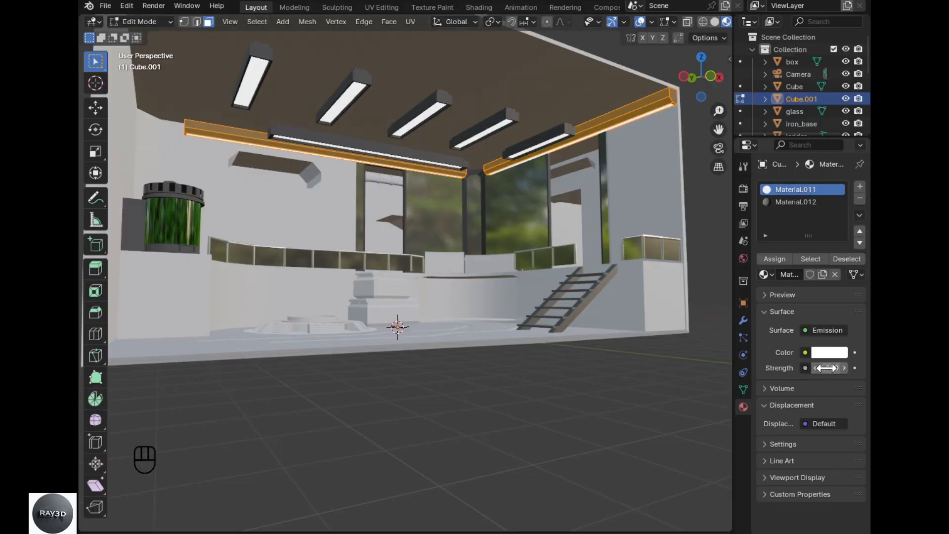
key("Tab")
scroll(443, 403, "down", 8)
middle_click_drag(443, 403, 428, 124)
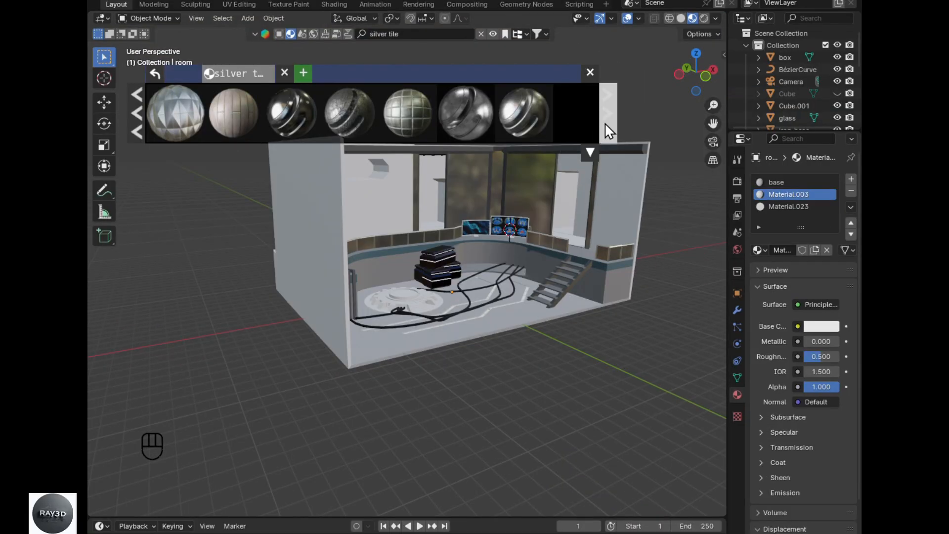
- Apply the "Wall Tiles - Metallic" library material to the room's Material.003 slot, browse further silver tile results and close the asset bar
mouse_move(385, 110)
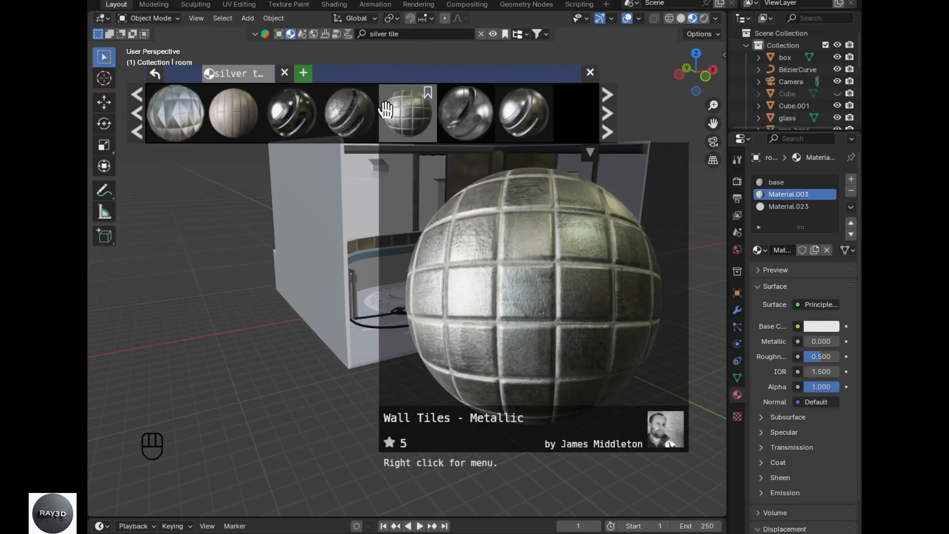
left_click_drag(386, 110, 352, 230)
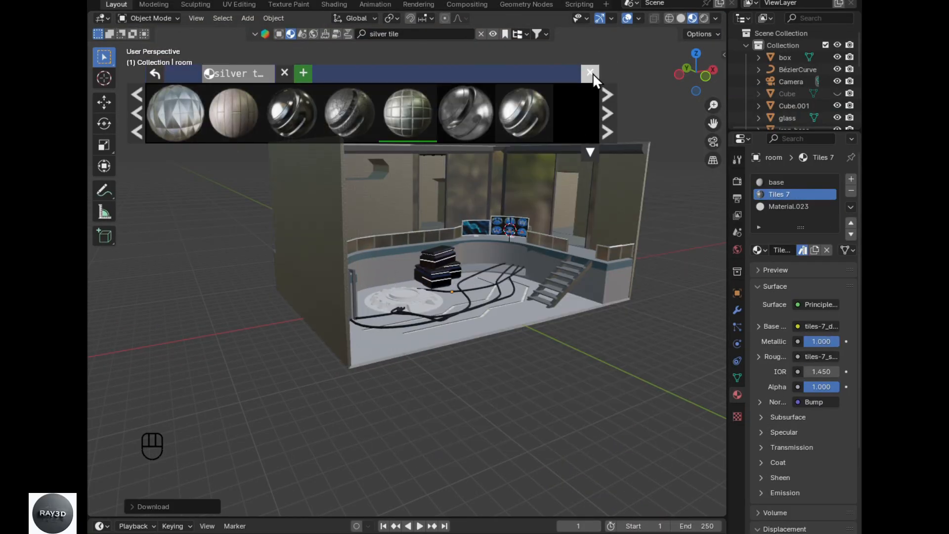
left_click(603, 114)
left_click(603, 114)
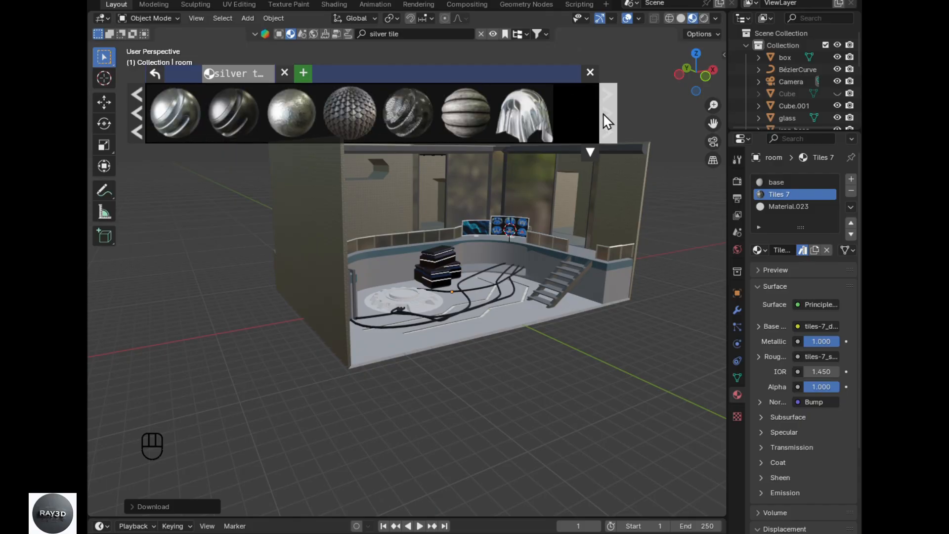
left_click(603, 114)
left_click(590, 73)
- Select the face loop just inside the round iron base's outer rim and give the object a new material
left_click_drag(589, 79, 515, 232, "alt")
scroll(340, 367, "up", 5)
left_click(340, 368)
scroll(382, 360, "up", 5)
middle_click_drag(382, 360, 435, 297, "shift")
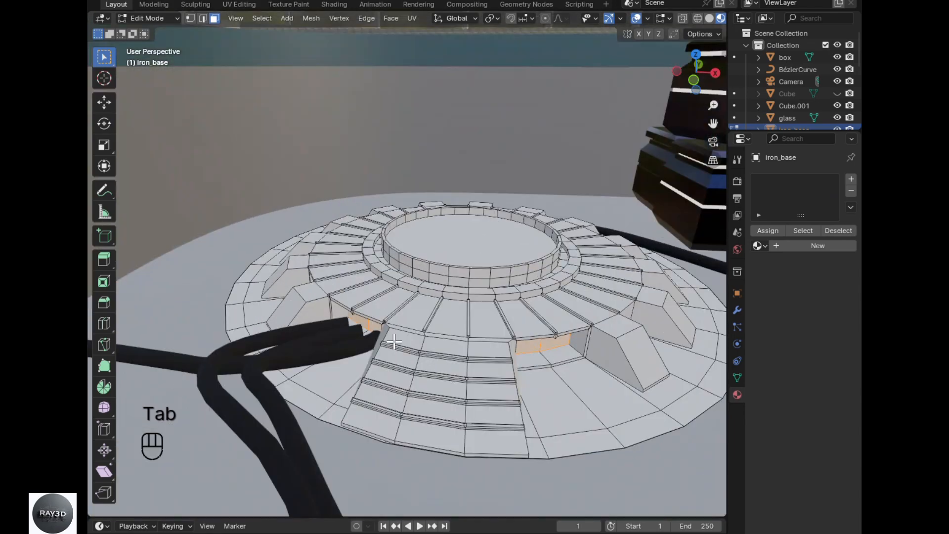
middle_click_drag(371, 385, 454, 383)
left_click(454, 385, "alt")
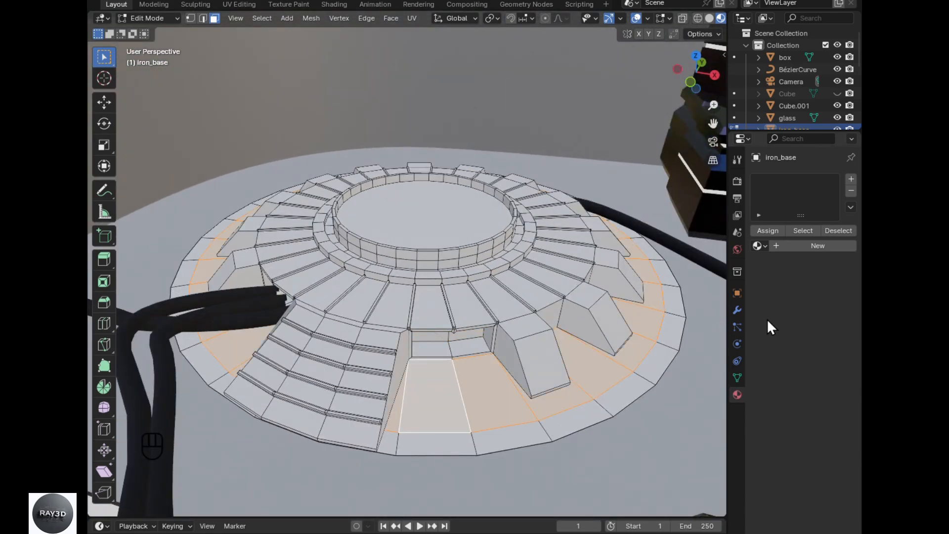
left_click(852, 180)
left_click(805, 246)
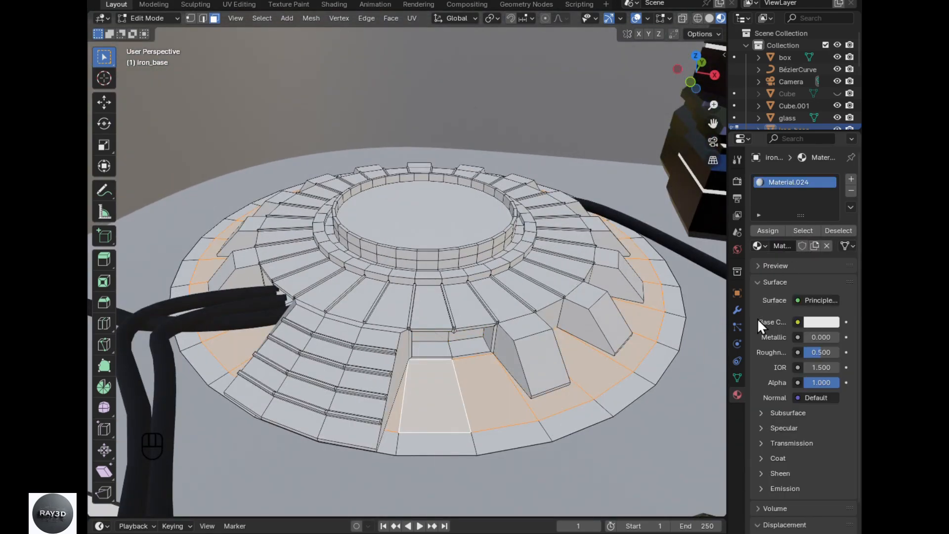
- Add the thin vertical face band around the iron base's inner collar to the selection
left_click_drag(502, 296, 446, 285, "alt")
scroll(455, 343, "up", 4)
left_click(446, 285, "shift")
left_click(448, 283, "shift")
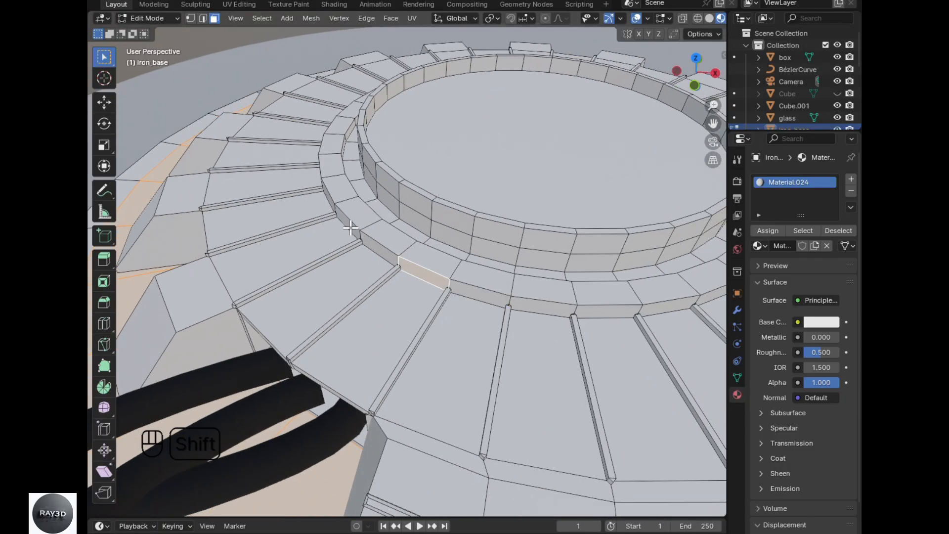
left_click(328, 196, "ctrl")
left_click_drag(387, 183, 492, 216, "alt")
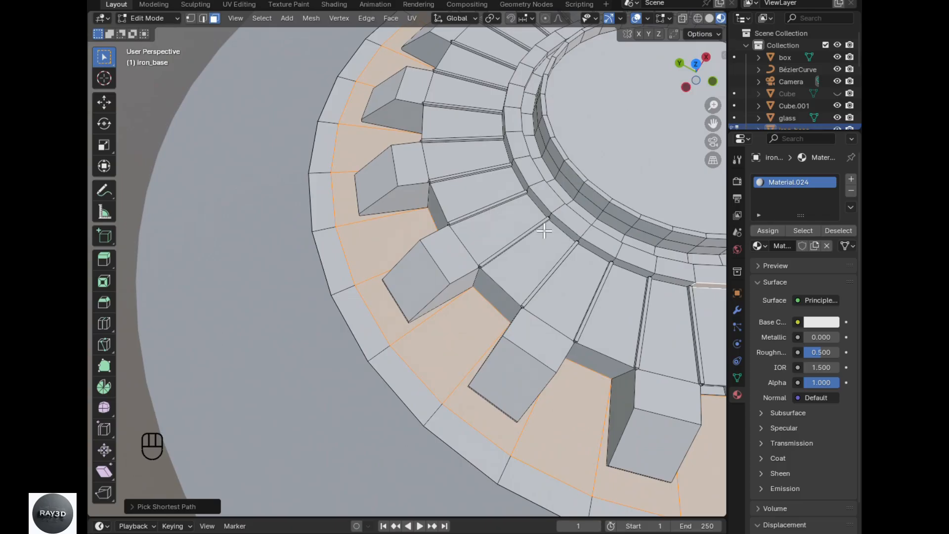
left_click(519, 177, "ctrl")
left_click_drag(519, 177, 476, 229, "alt")
left_click(601, 111, "ctrl")
left_click(229, 136, "ctrl")
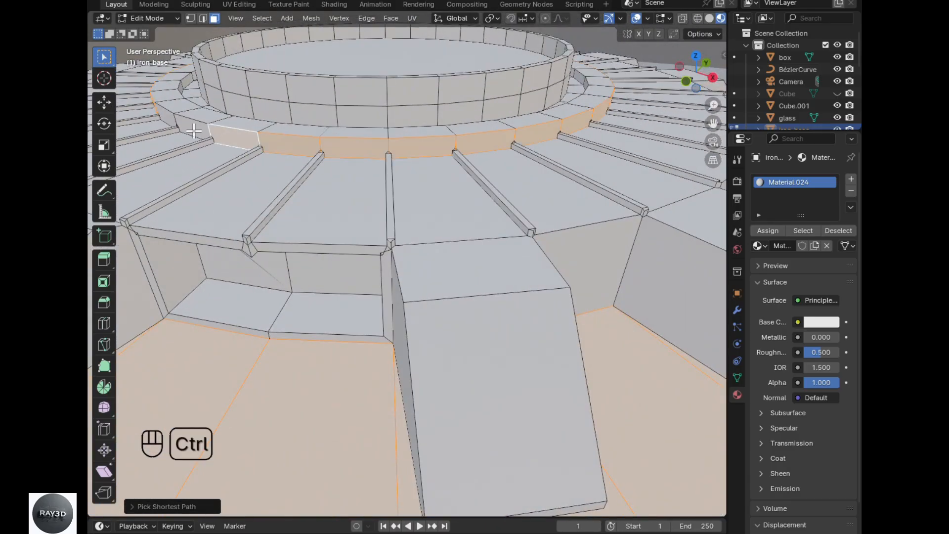
- Add the top face loop of the iron base's central raised ring to the selection
left_click_drag(212, 138, 252, 206, "alt")
left_click(254, 205, "shift")
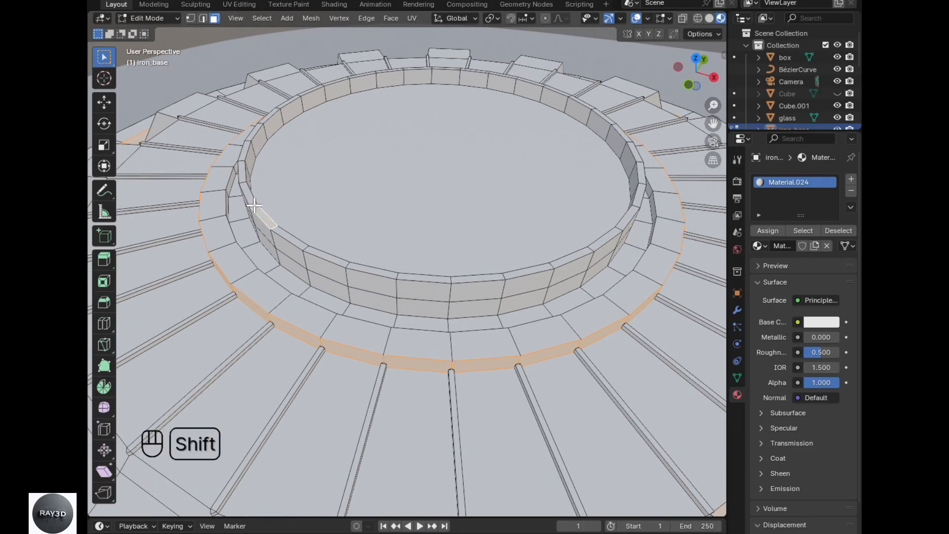
left_click(254, 205, "alt+shift")
scroll(324, 239, "down", 6)
left_click_drag(340, 307, 364, 292, "alt")
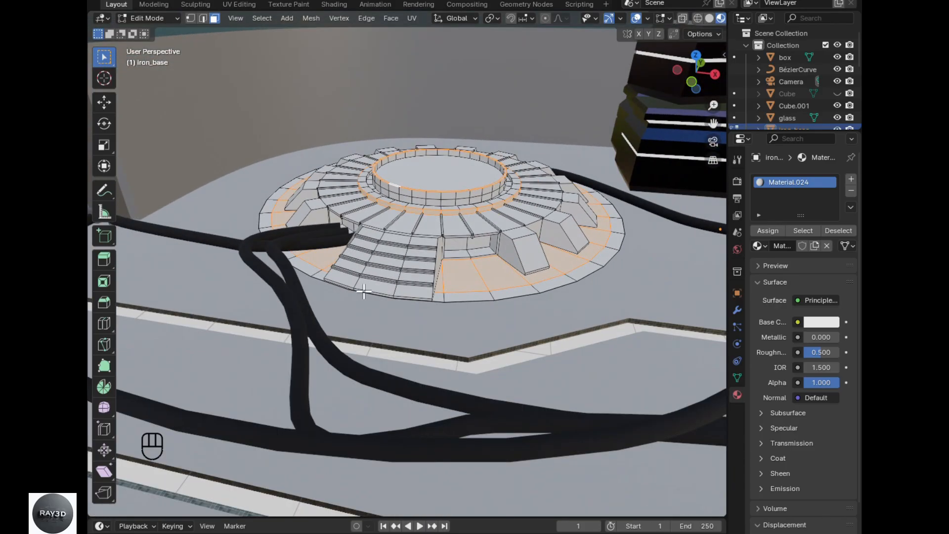
- Change the iron base's material to an Emission shader with strength 3.2 and a light blue colour
left_click(807, 302)
left_click(691, 60)
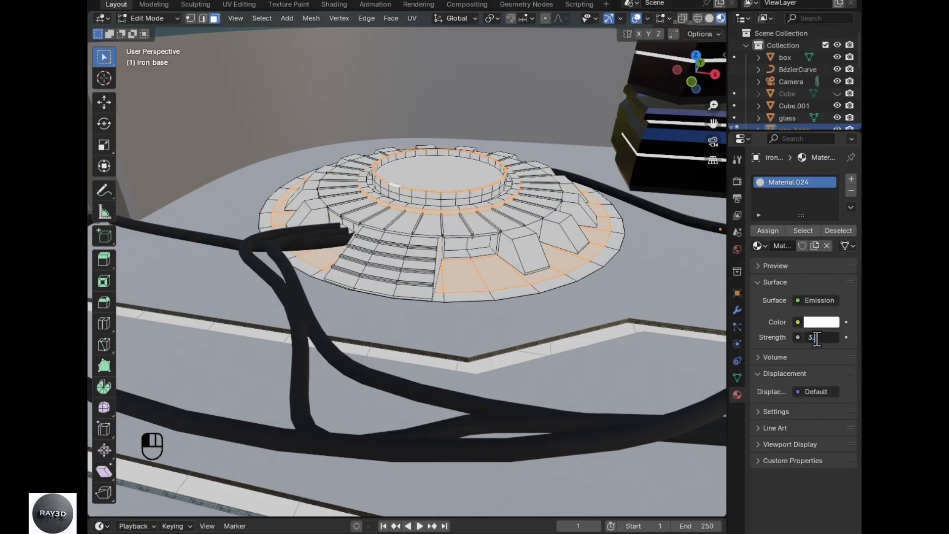
key("Return")
left_click(819, 323)
left_click(774, 169)
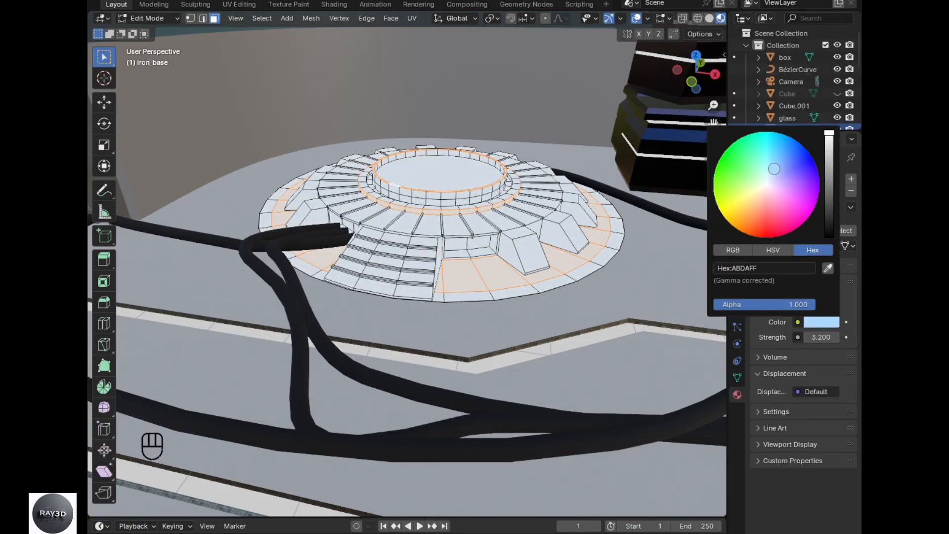
- Invert the face selection on the iron base and assign a new second material to the remaining faces
key("ctrl+i")
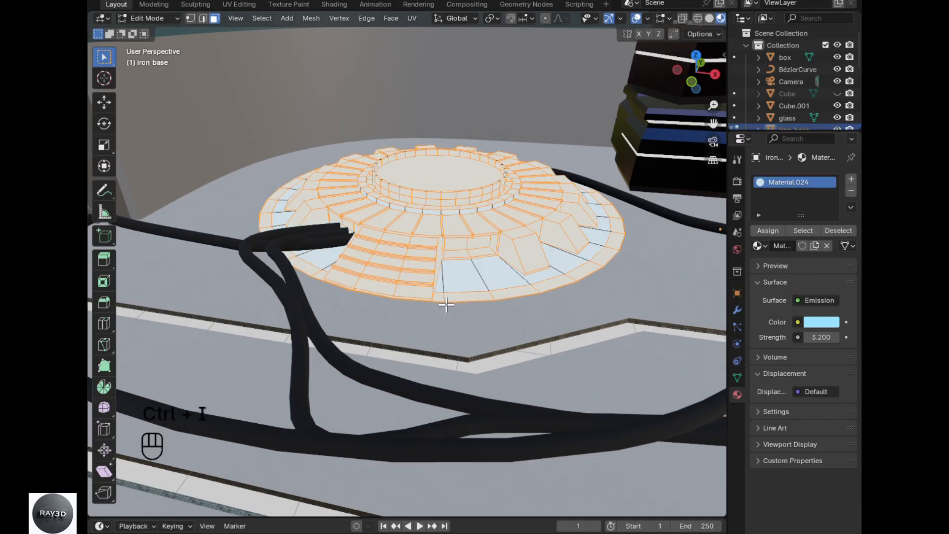
left_click(851, 179)
left_click(784, 264)
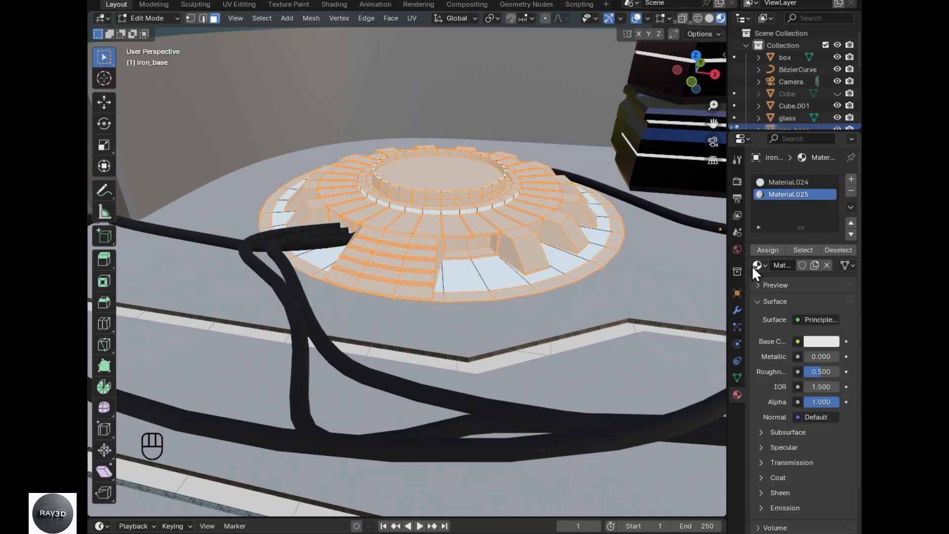
- Select the iron base's outer rim face loop and set the Material.025 base colour to a darkened brown
scroll(507, 315, "up", 3)
scroll(507, 315, "up", 2)
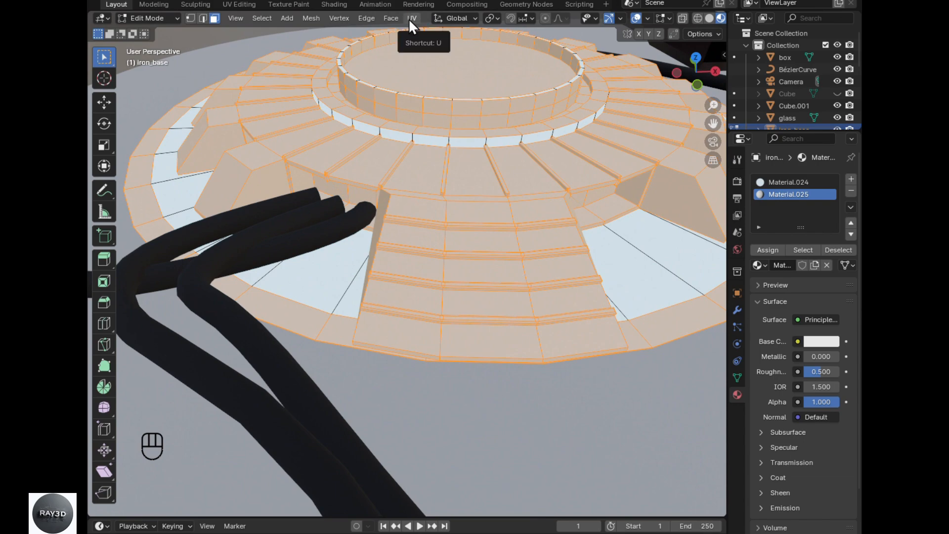
scroll(342, 304, "down", 1)
left_click(342, 304, "alt")
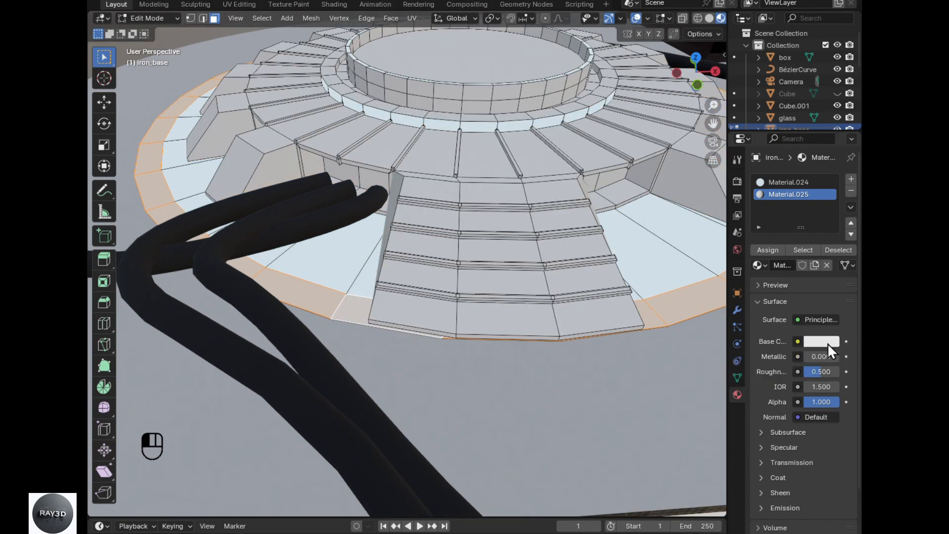
left_click(828, 343)
left_click_drag(769, 205, 762, 213)
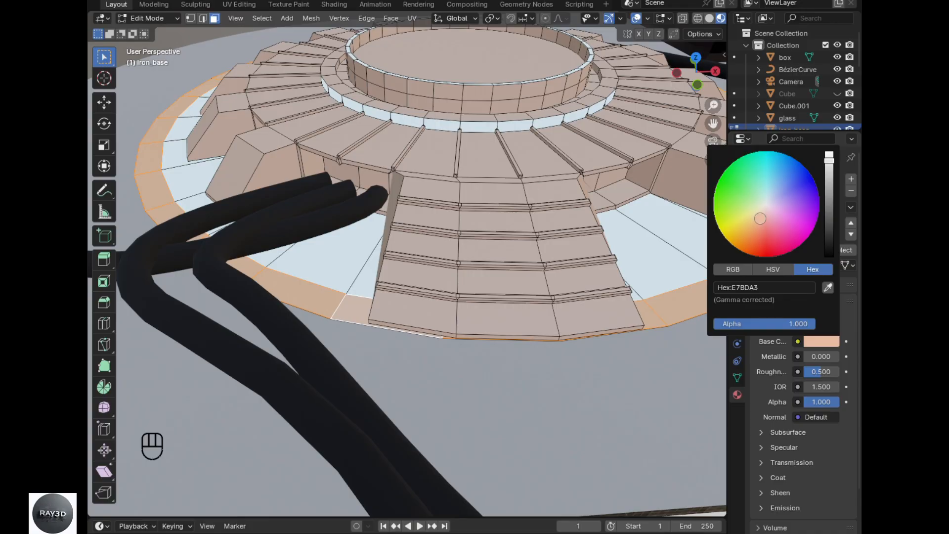
left_click(812, 343)
left_click_drag(827, 168, 826, 199)
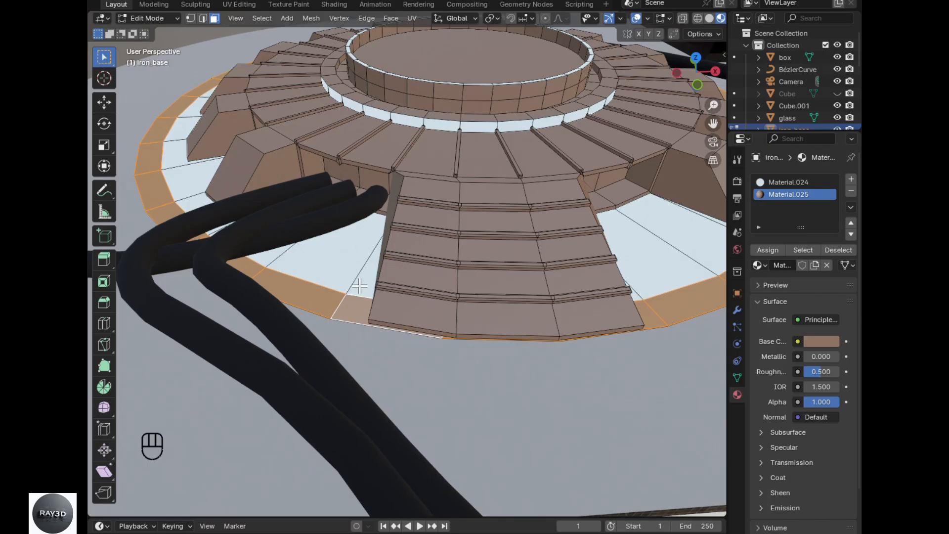
key("ctrl+i")
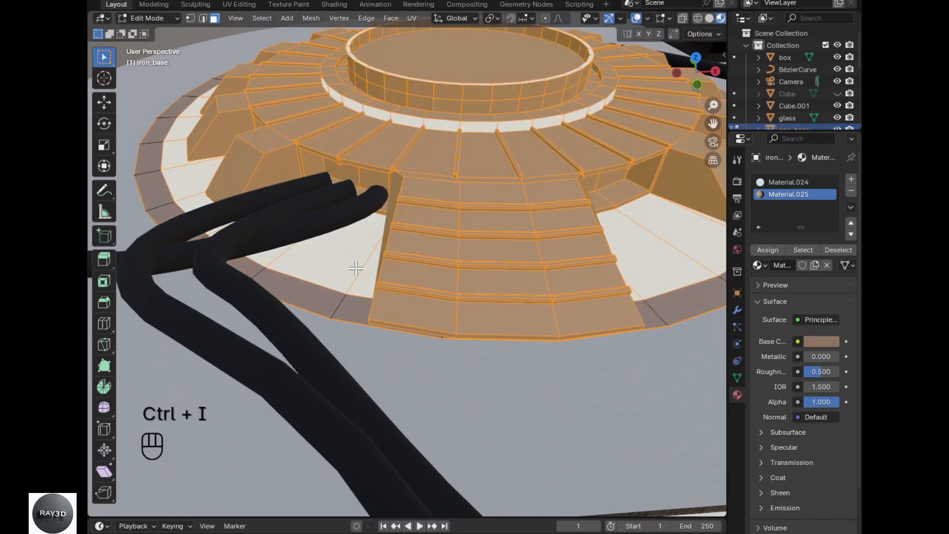
middle_click(348, 275, "alt")
left_click(431, 156, "shift")
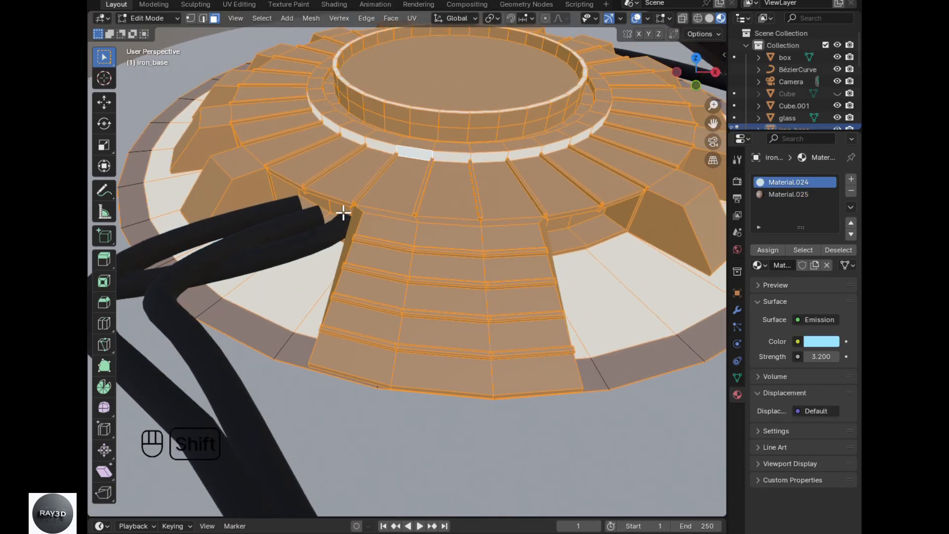
scroll(252, 268, "down", 8)
key("Tab")
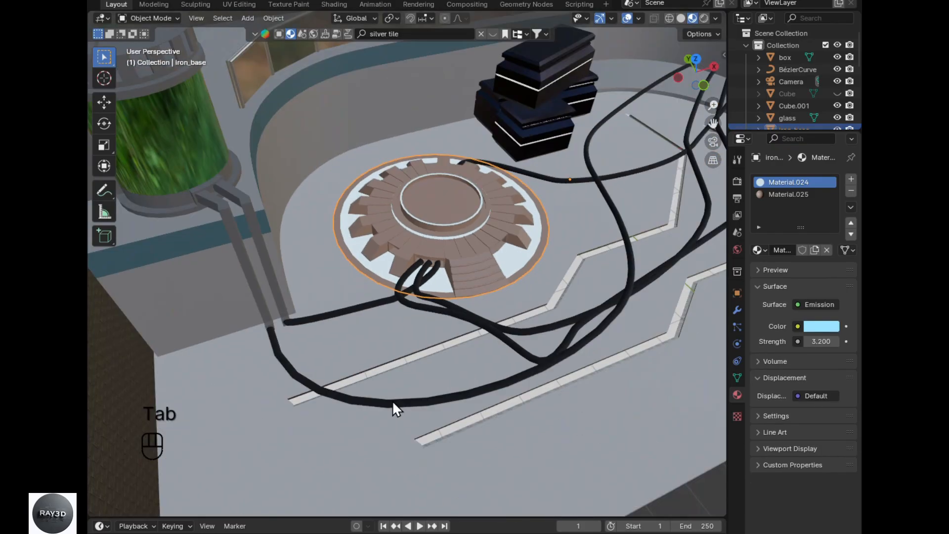
key("Tab")
- Select the sloped outer faces of the protruding blocks all around the iron base
scroll(453, 246, "up", 6)
middle_click(345, 352, "alt")
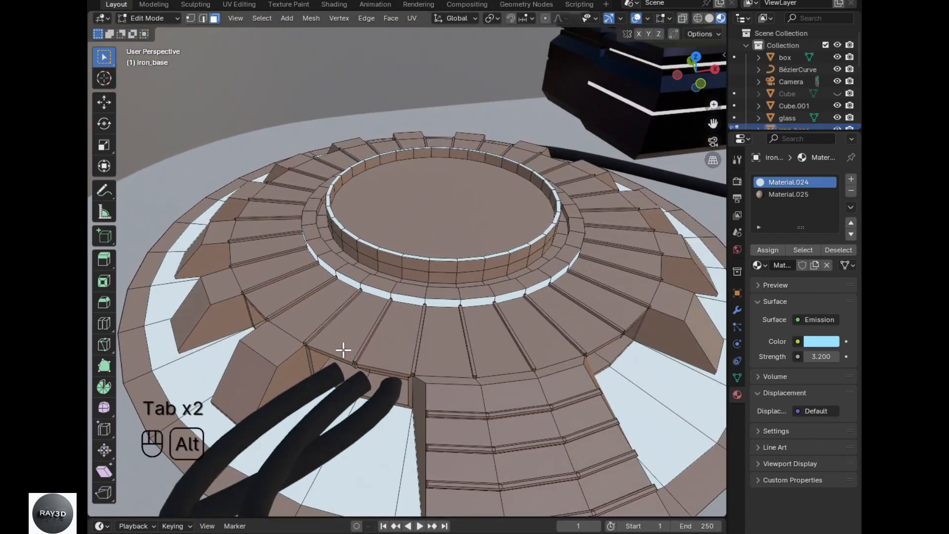
left_click(310, 307)
middle_click_drag(310, 308, 342, 327)
left_click(355, 341, "shift")
left_click(290, 280, "shift")
middle_click_drag(313, 237, 346, 297)
left_click(355, 317, "shift")
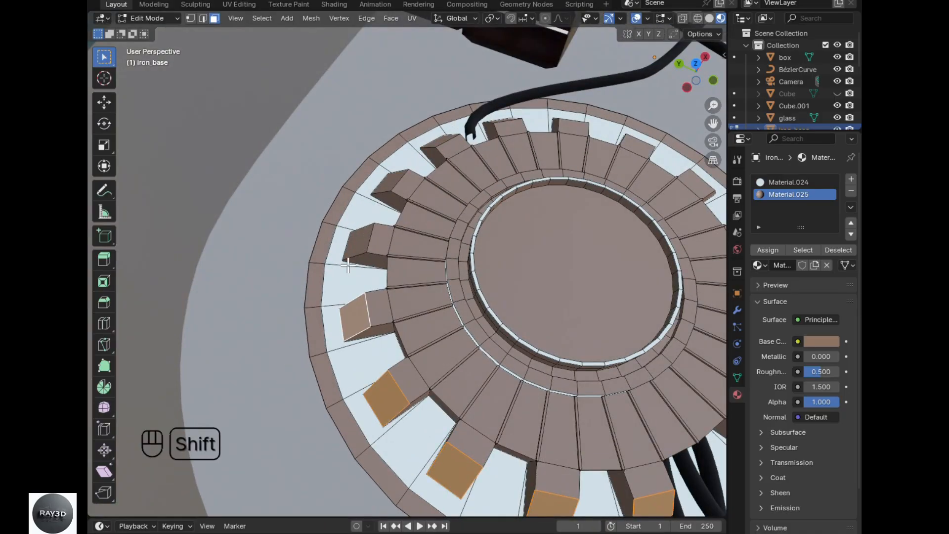
left_click(358, 242, "shift")
middle_click_drag(384, 181, 411, 179)
left_click(600, 301, "alt+shift")
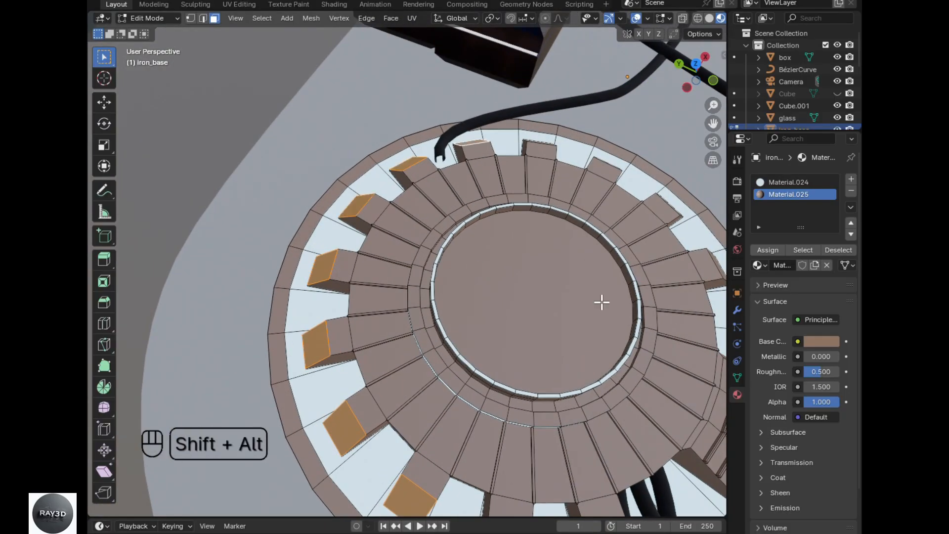
middle_click_drag(600, 301, 550, 260)
left_click(550, 261, "shift")
left_click(608, 218, "shift")
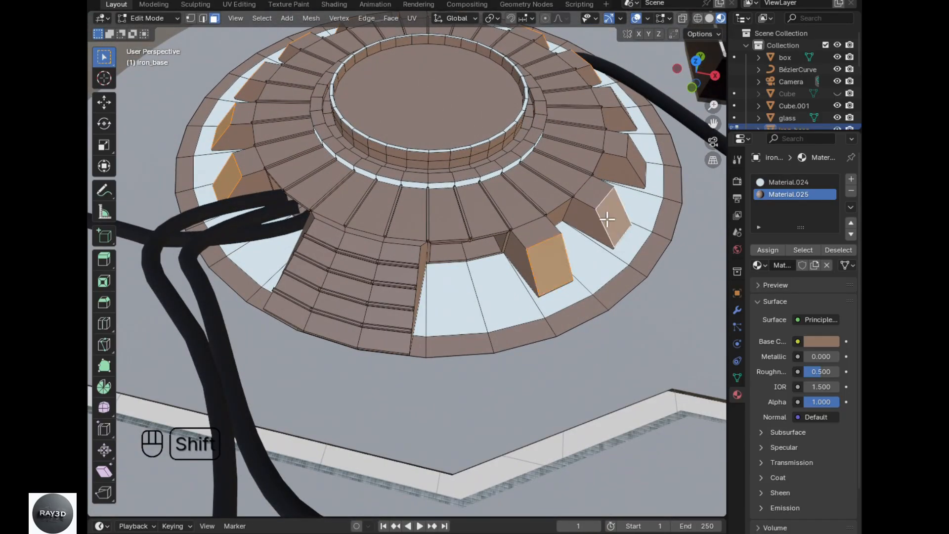
- Add the outer rim faces and the flat ring just outside the central groove to the selection
left_click_drag(608, 218, 398, 299, "alt")
left_click(580, 313, "shift")
scroll(420, 284, "up", 4)
scroll(420, 284, "down", 4)
left_click(487, 377, "shift")
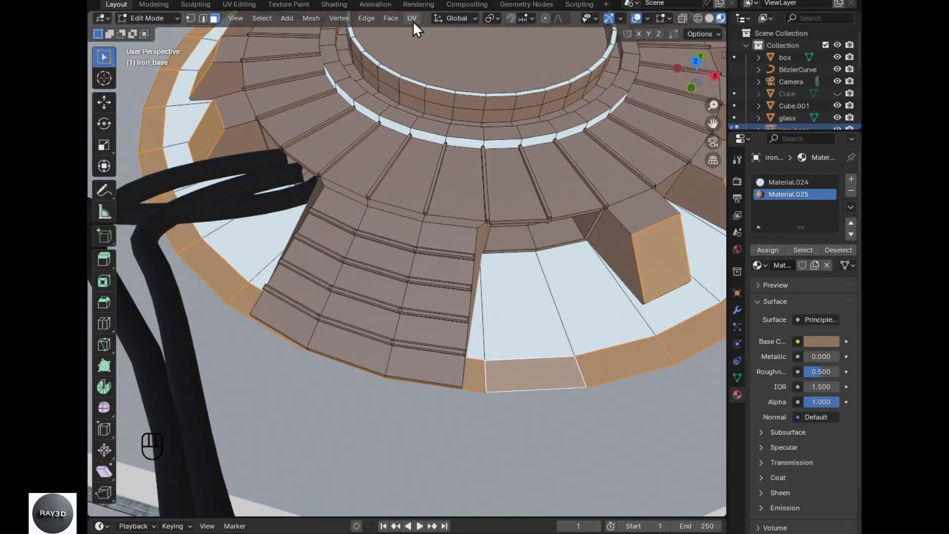
left_click_drag(569, 299, 447, 223, "alt")
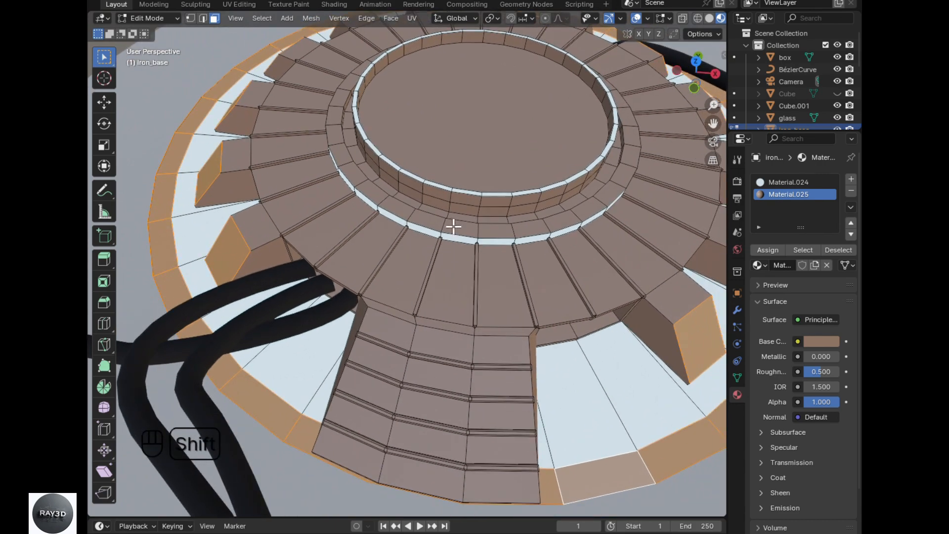
left_click(444, 223, "alt+shift")
- Set the Material.025 base colour to hex 788693 and darken it to a slate grey of 606C75
left_click(821, 341)
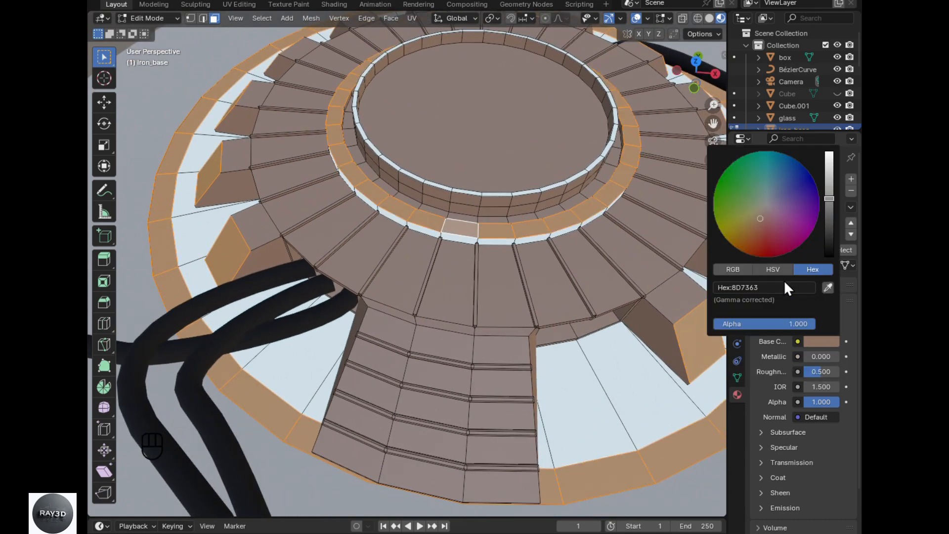
left_click(776, 287)
type("78869")
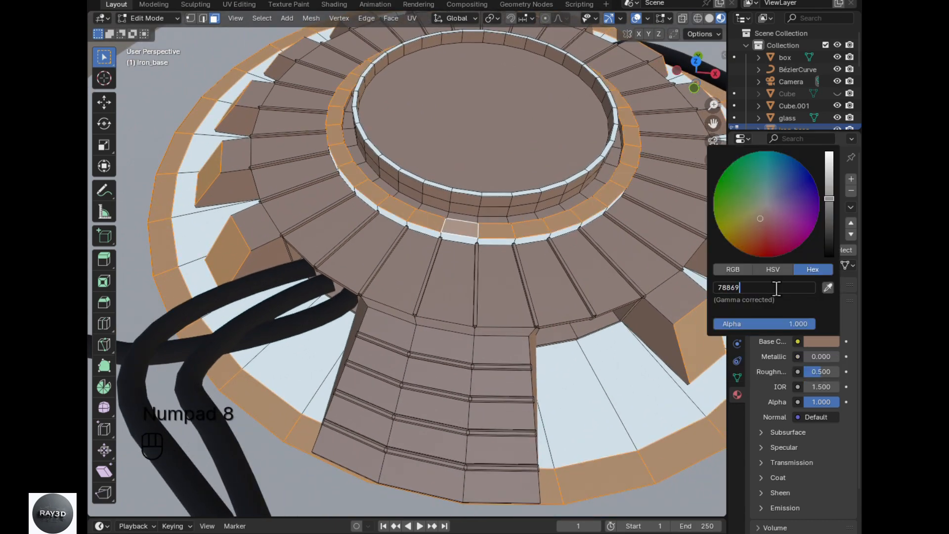
type("3")
key("Return")
left_click_drag(829, 198, 830, 208)
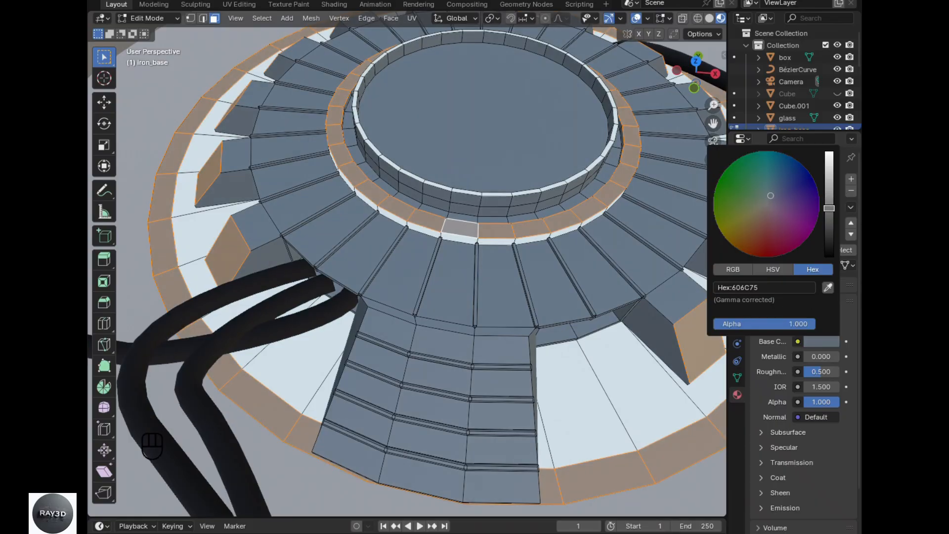
- Select the iron base's radial panel ring, the stair faces and the groove loop around the central collar
middle_click_drag(512, 305, 489, 254)
left_click(438, 239, "alt")
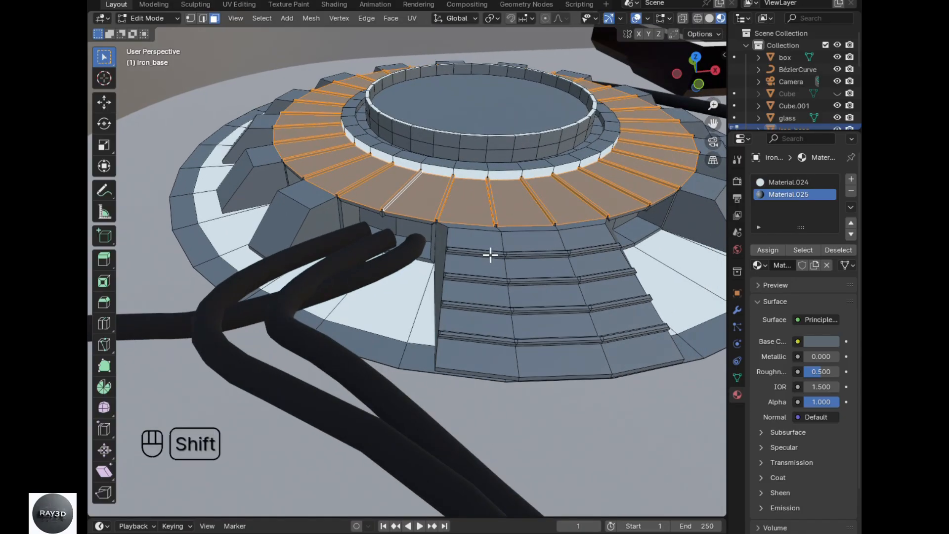
left_click(600, 351, "alt+shift")
middle_click_drag(601, 351, 422, 267)
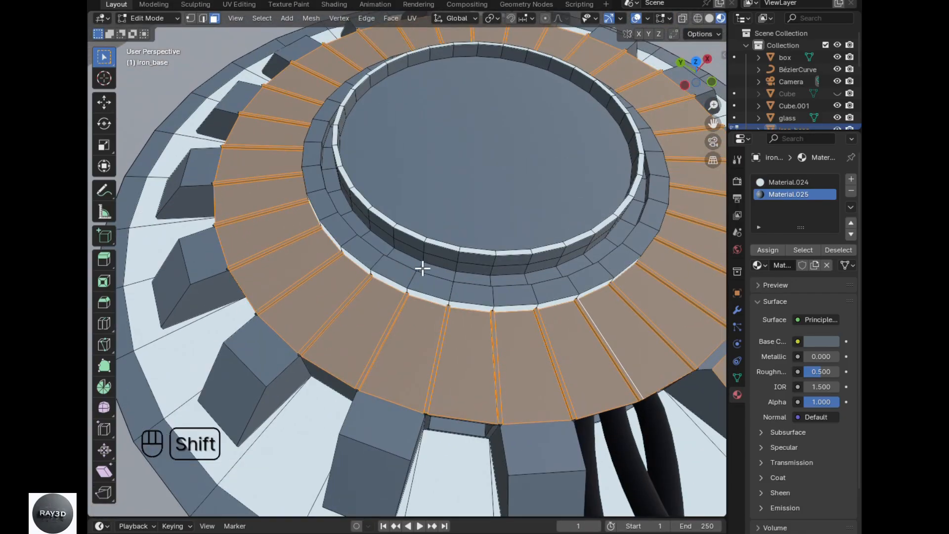
left_click(418, 261, "alt+shift")
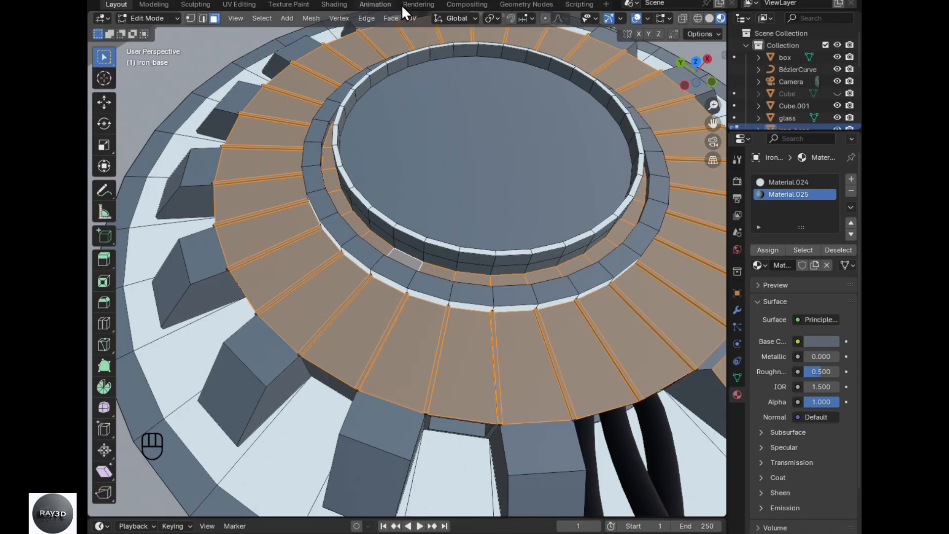
- Assign a new material with a light grey base colour to the selected faces and clear the selection
left_click(851, 179)
left_click(799, 265)
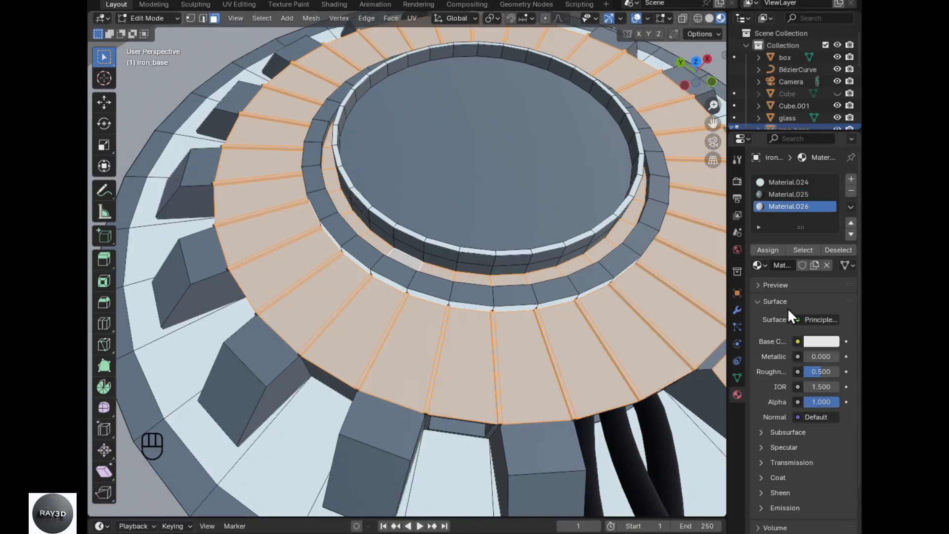
left_click(815, 341)
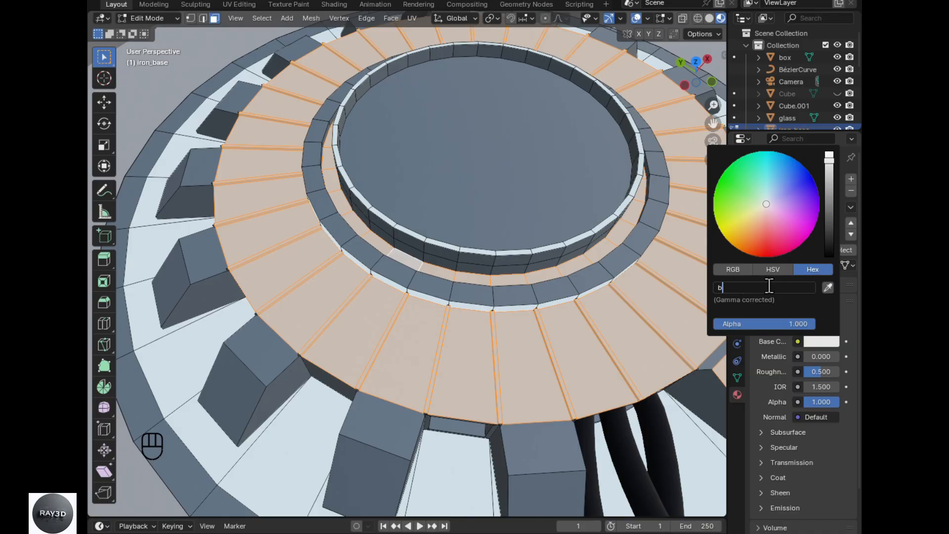
key("Return")
key("alt+a")
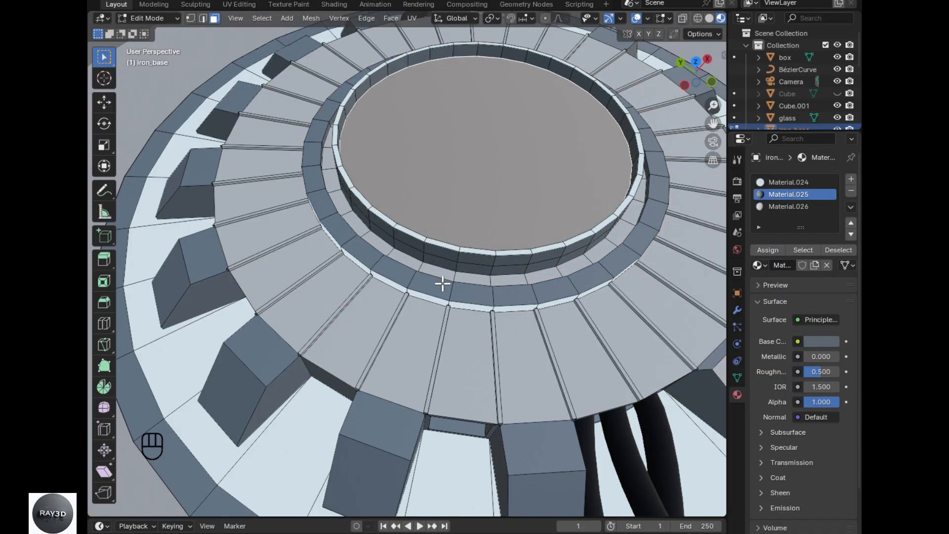
- Select the groove face loop around the iron base's central collar and assign another new material to it
scroll(441, 277, "down", 4)
middle_click_drag(441, 277, 404, 326)
scroll(404, 326, "up", 6)
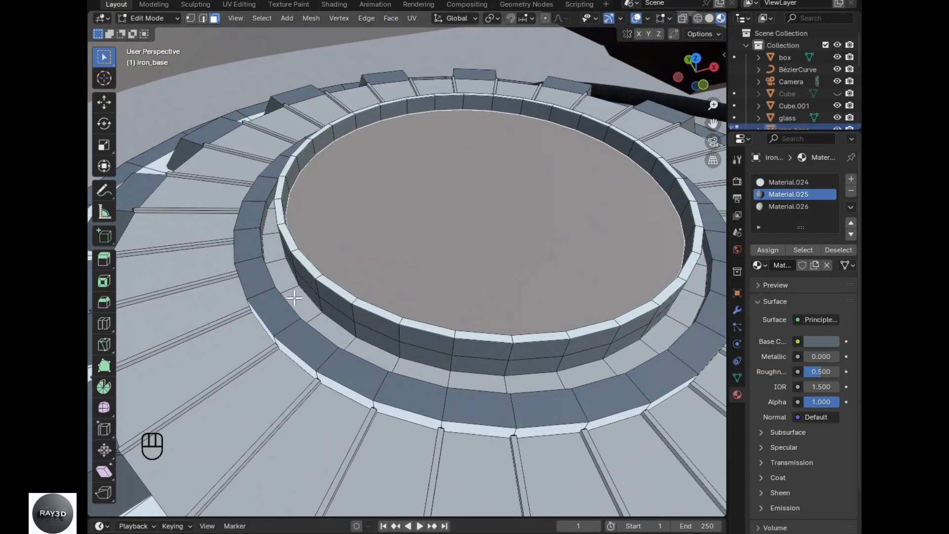
left_click(545, 348, "alt+shift")
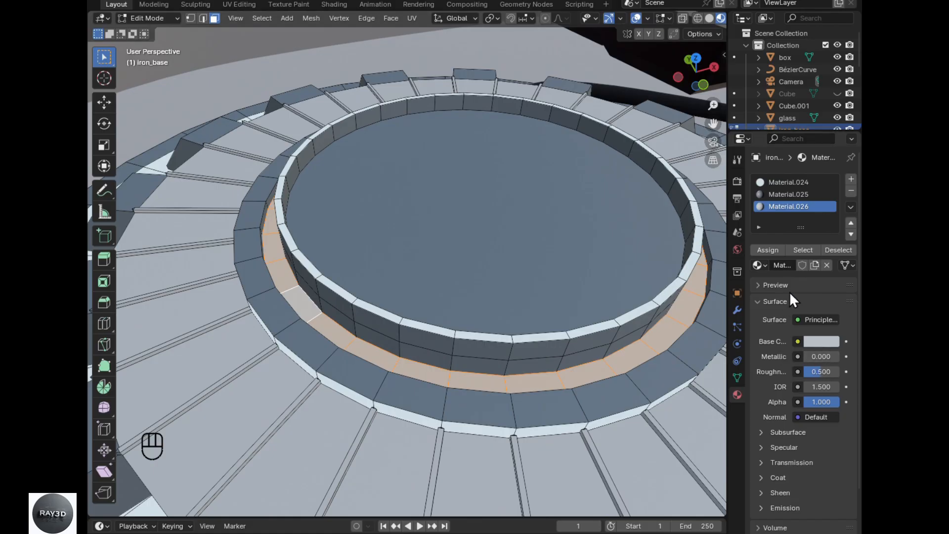
left_click(851, 179)
left_click(799, 265)
left_click(768, 250)
- Change the groove's material to an Emission shader with strength 2.5 and a pale green colour
left_click(811, 320)
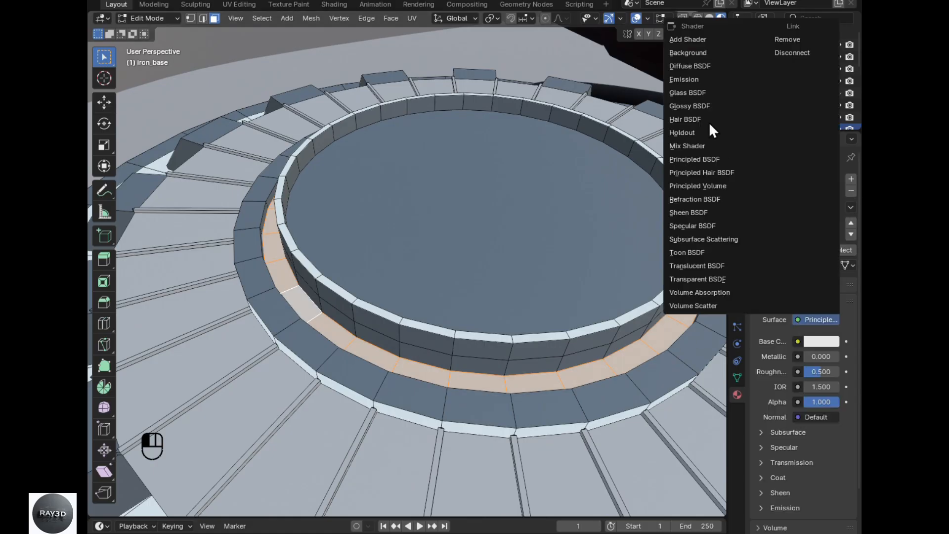
left_click(687, 80)
left_click(822, 356)
type("2.5")
key("Return")
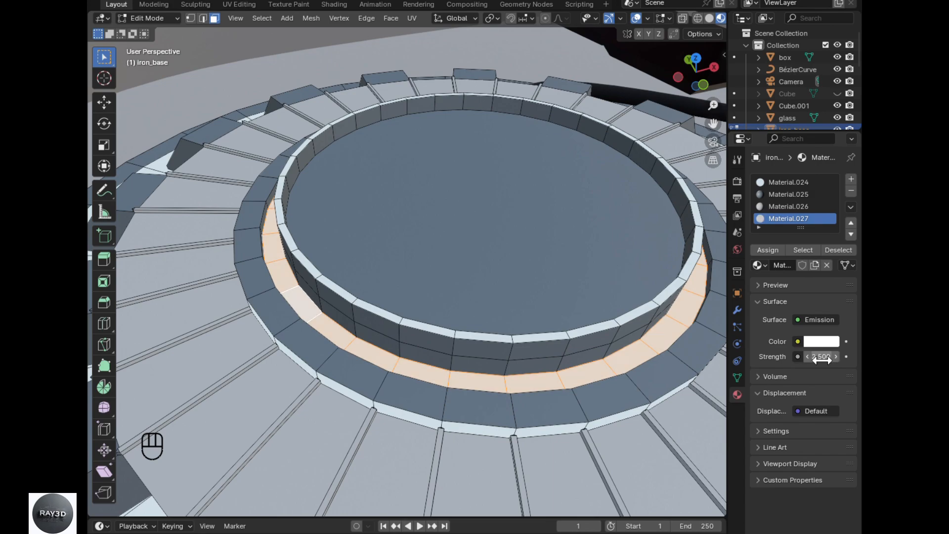
left_click(822, 342)
left_click_drag(754, 201, 759, 207)
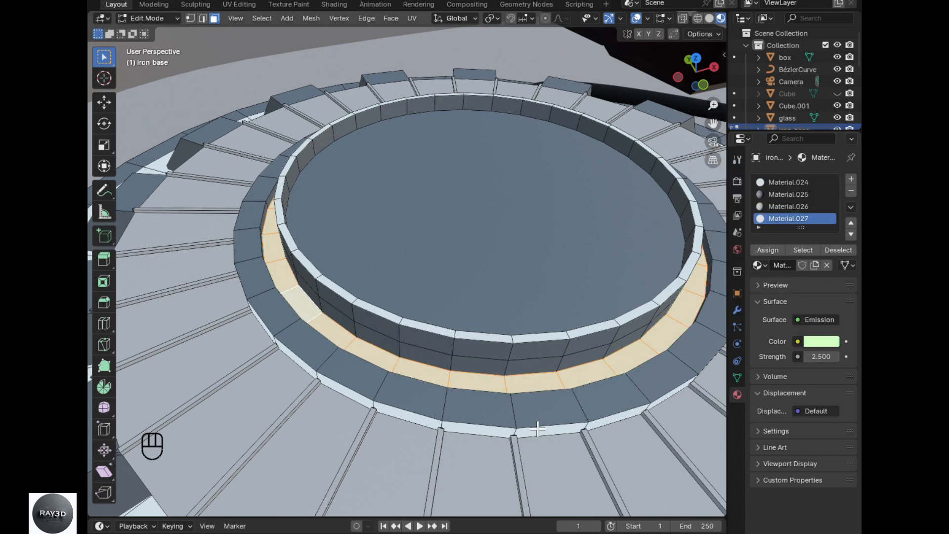
- Select the top faces of all the protruding blocks around the iron base
left_click(548, 457)
scroll(503, 428, "down", 3)
middle_click_drag(503, 428, 407, 387, "alt")
left_click(407, 388)
left_click(342, 353, "shift")
left_click(299, 305, "shift")
left_click(287, 257, "shift")
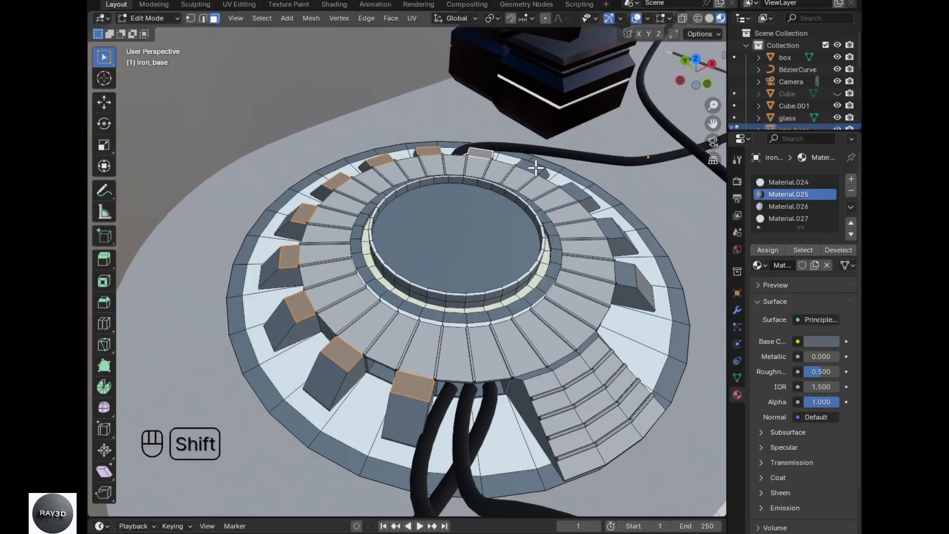
left_click(618, 270, "shift")
middle_click_drag(618, 269, 560, 373, "alt")
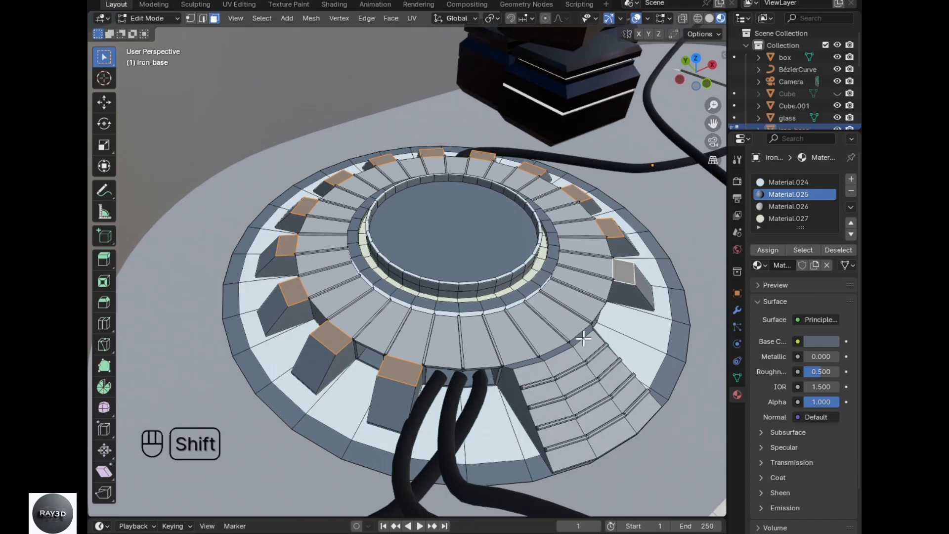
- Add the narrow face strip at the top of the stairs to the selection and assign a new material to the selected faces
left_click(528, 363, "ctrl")
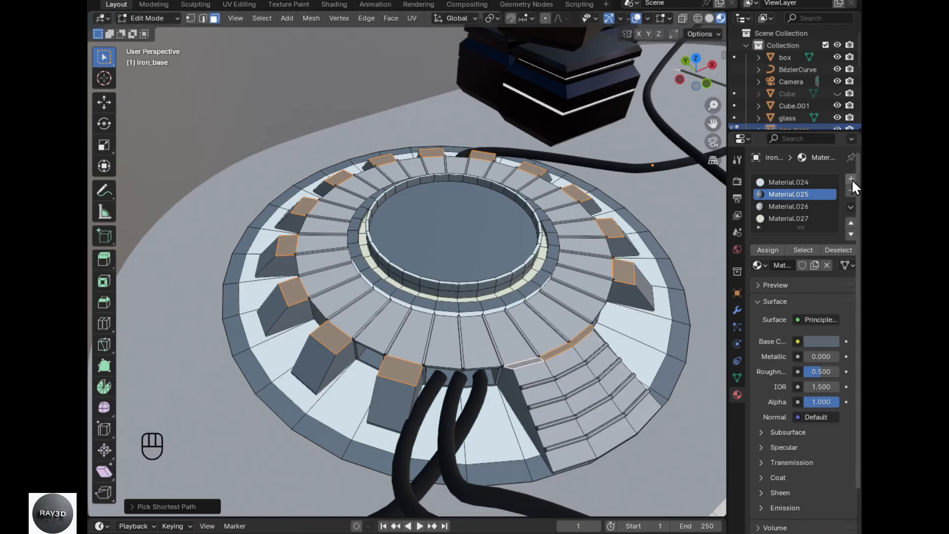
left_click(852, 179)
left_click(768, 255)
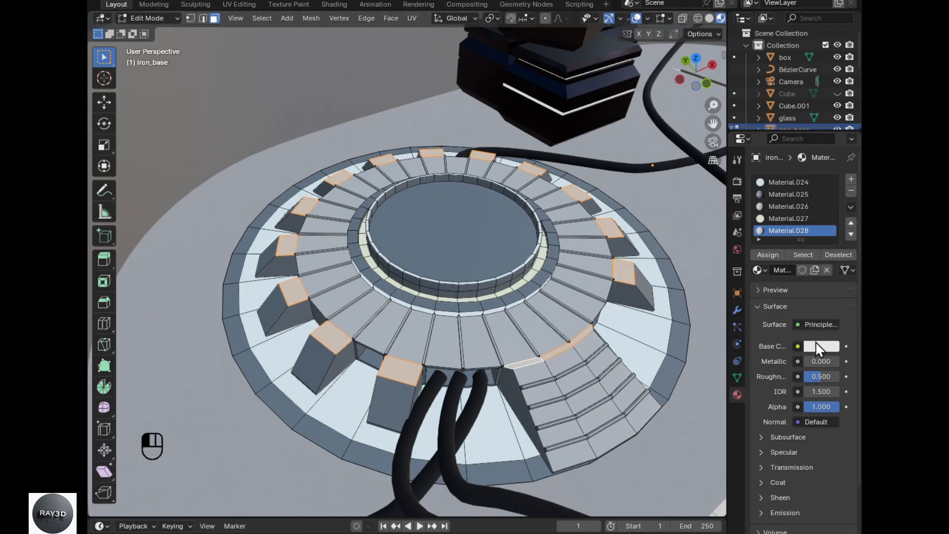
- Set the base colour of the new block-top material to olive green, hex 596722
left_click(816, 346)
left_click(785, 292)
type("596732")
key("Return")
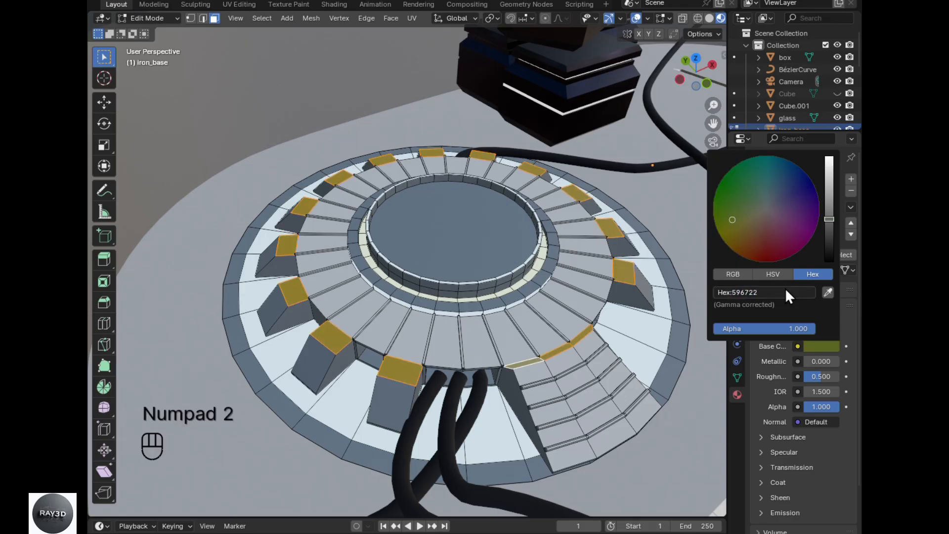
left_click(551, 324)
left_click(788, 230)
left_click(803, 254)
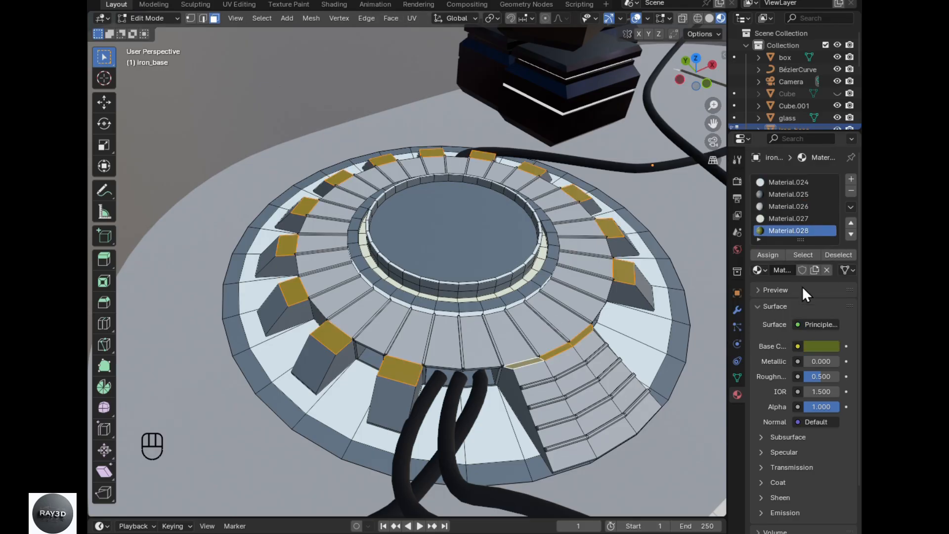
- Change the block-top material's base colour to a slate blue-grey and return to Object Mode
left_click(814, 348)
left_click(754, 293)
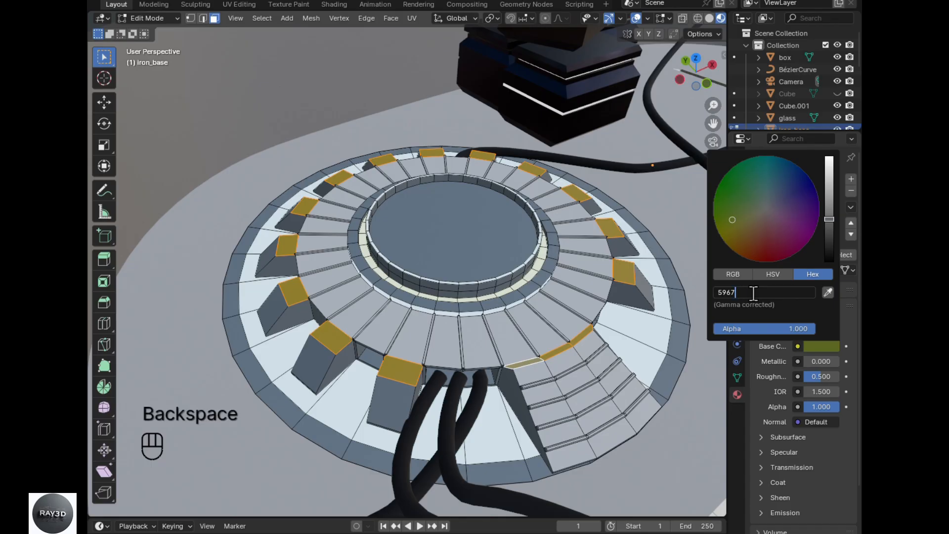
key("Return")
left_click(689, 424)
scroll(643, 418, "down", 5)
left_click_drag(568, 410, 540, 404, "alt")
scroll(540, 403, "down", 3)
middle_click_drag(540, 404, 576, 390)
key("Tab")
- Unhide all hidden objects and delete the white panels standing upright across the front of the lab floor
left_click_drag(581, 396, 530, 407, "alt")
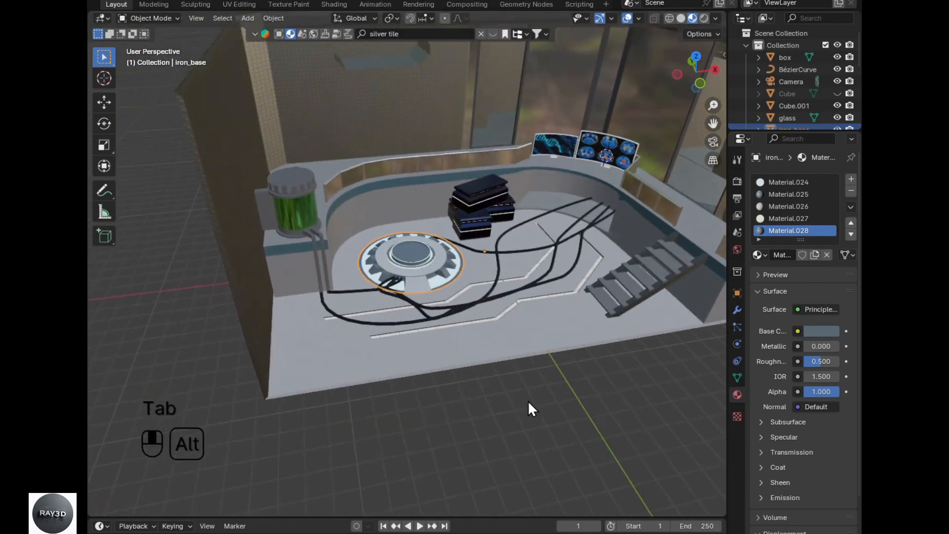
scroll(475, 387, "down", 3)
key("KP_1")
key("KP_0")
middle_click_drag(473, 381, 417, 411)
key("alt+h")
left_click(396, 328)
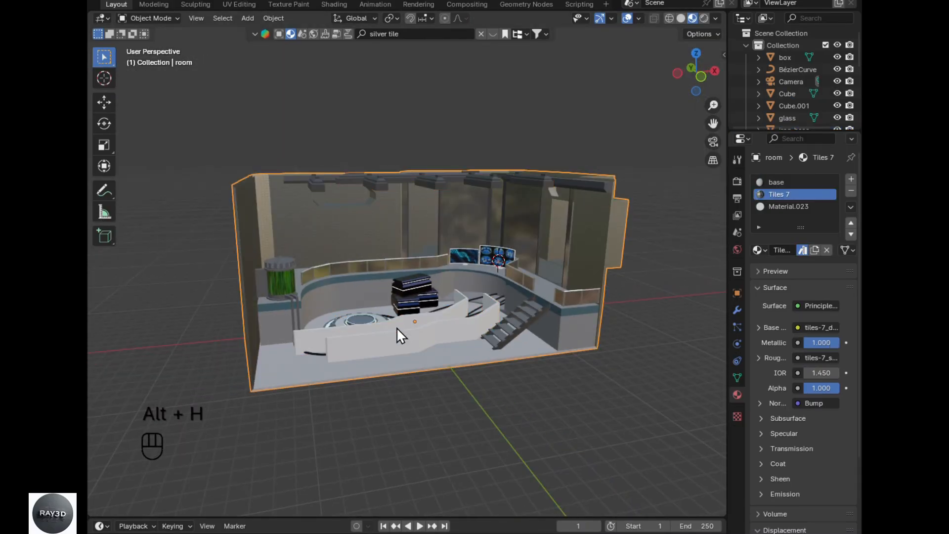
left_click(396, 327)
key("x")
left_click(397, 328)
scroll(411, 384, "up", 3)
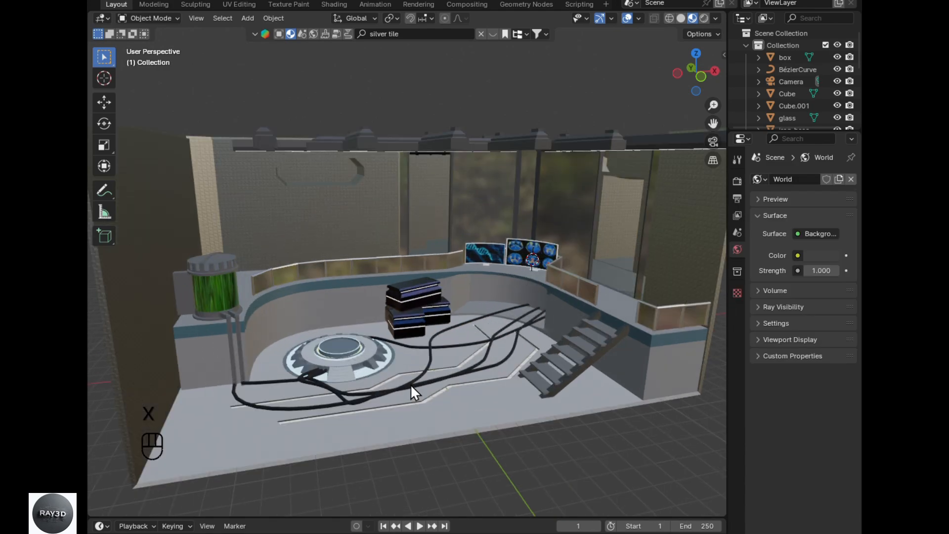
left_click_drag(410, 384, 458, 396, "alt")
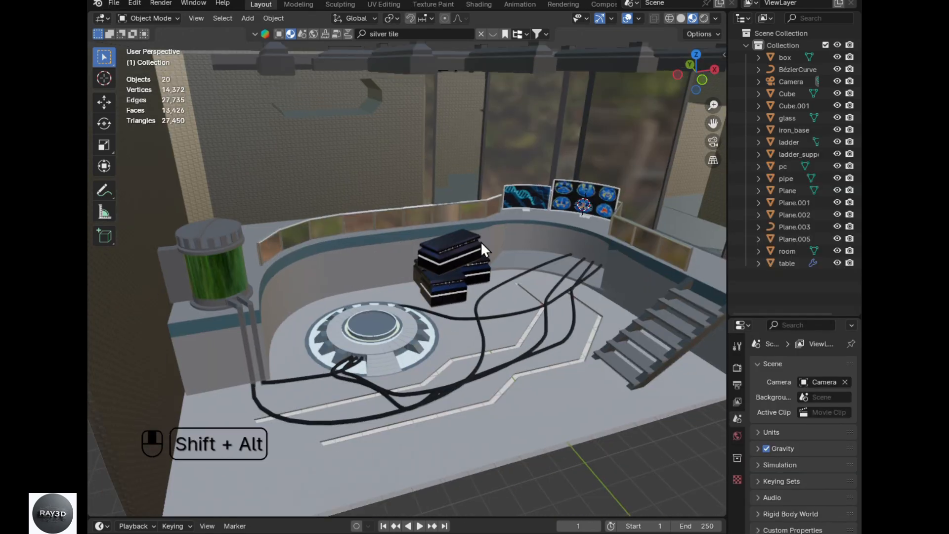
- Switch to the Sketchfab page in the browser and download the Human Low-Poly Head model in its original FBX format
left_click_drag(481, 241, 451, 477, "alt+shift")
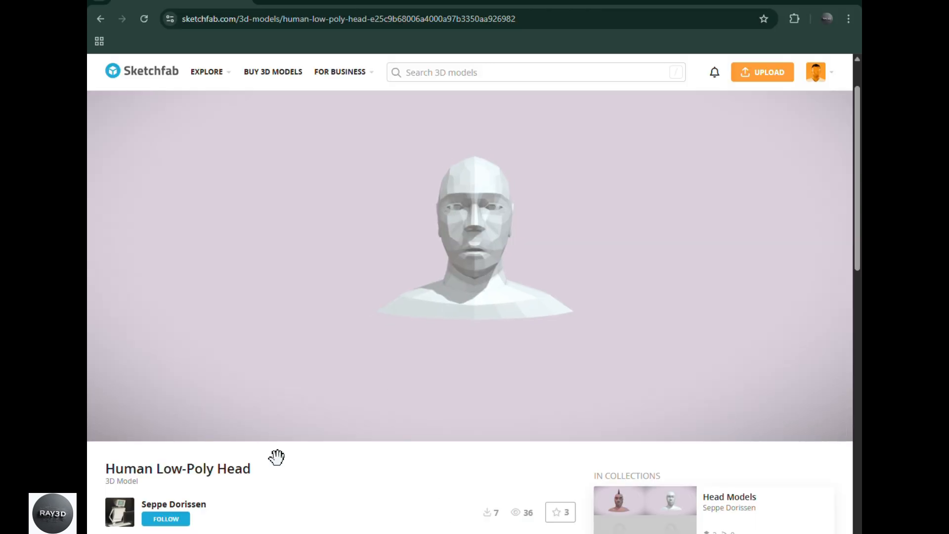
scroll(375, 432, "down", 2)
left_click(184, 479)
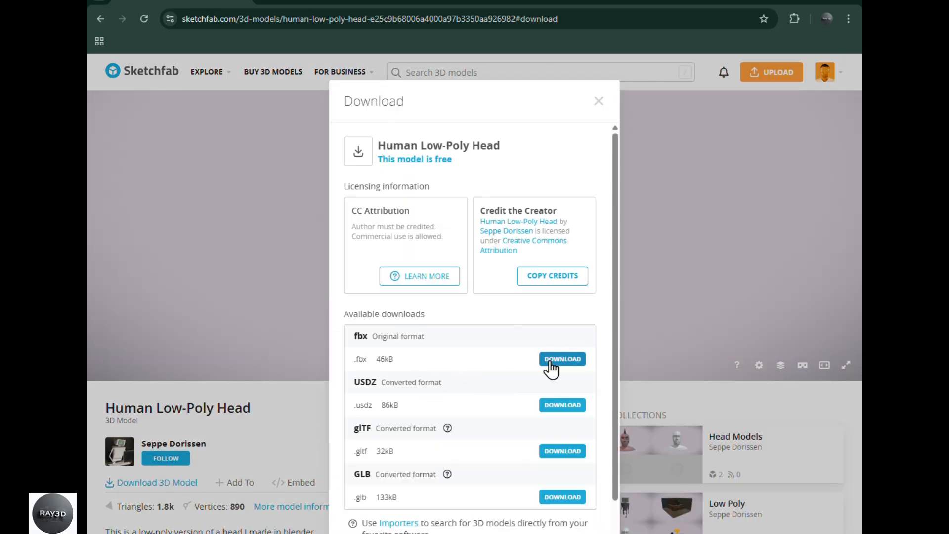
left_click(598, 101)
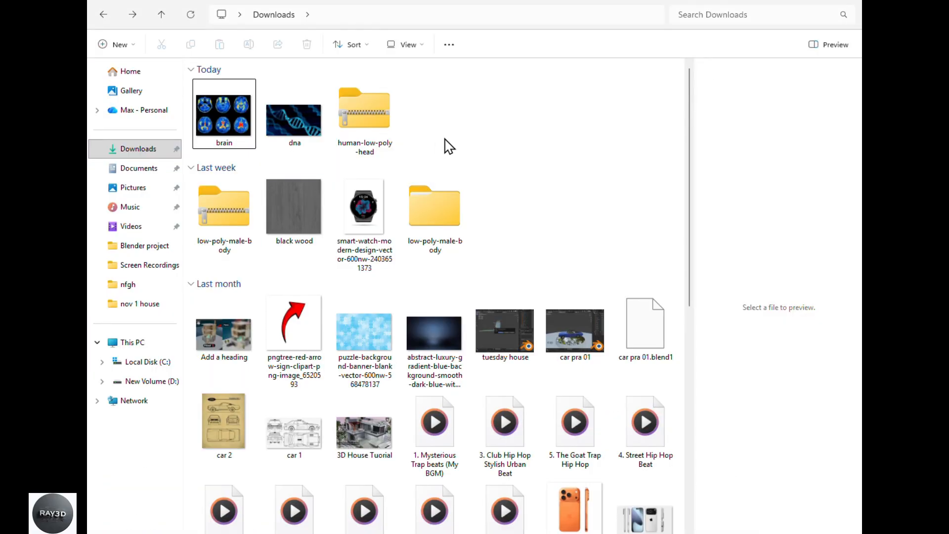
- Switch to the Downloads folder, extract the human-low-poly-head archive there and open the source folder inside the extracted folder
right_click(382, 130)
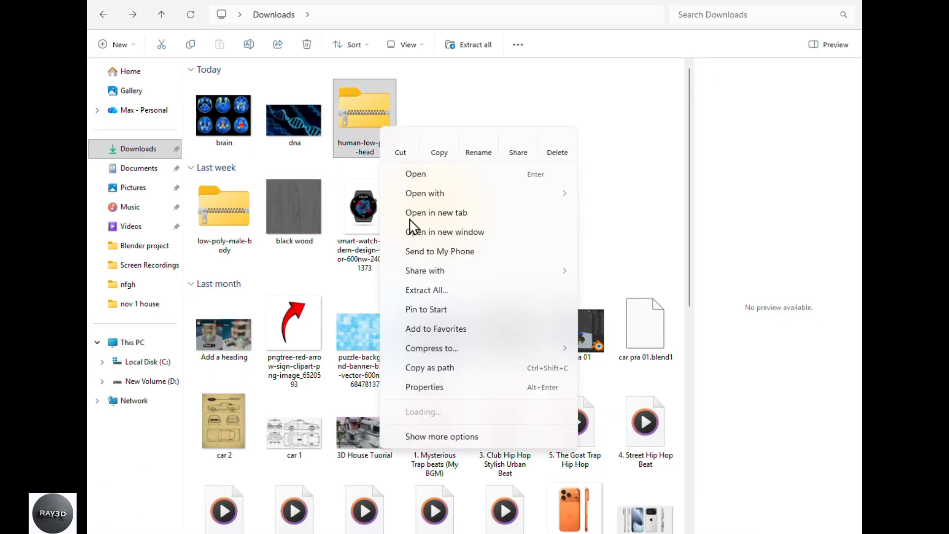
left_click(445, 291)
left_click(577, 398)
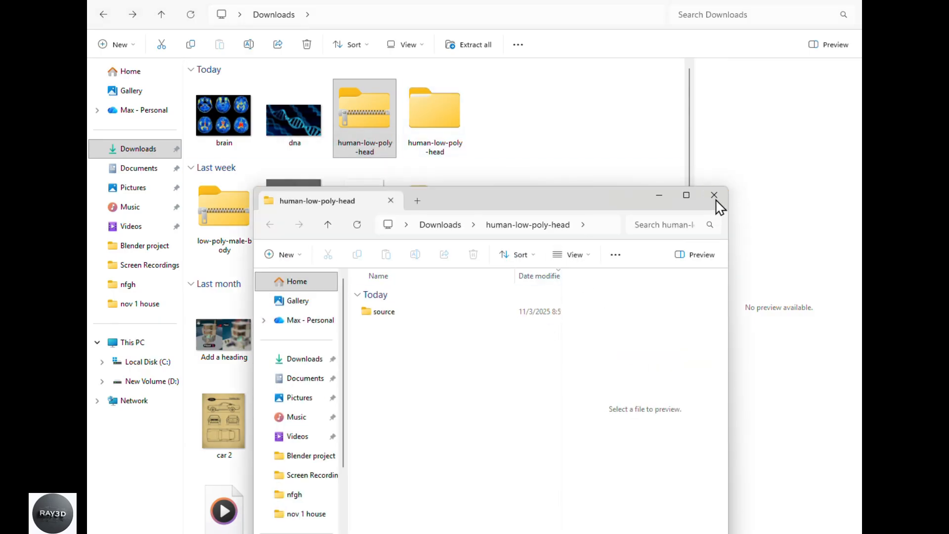
left_click(714, 195)
double_click(440, 126)
double_click(354, 102)
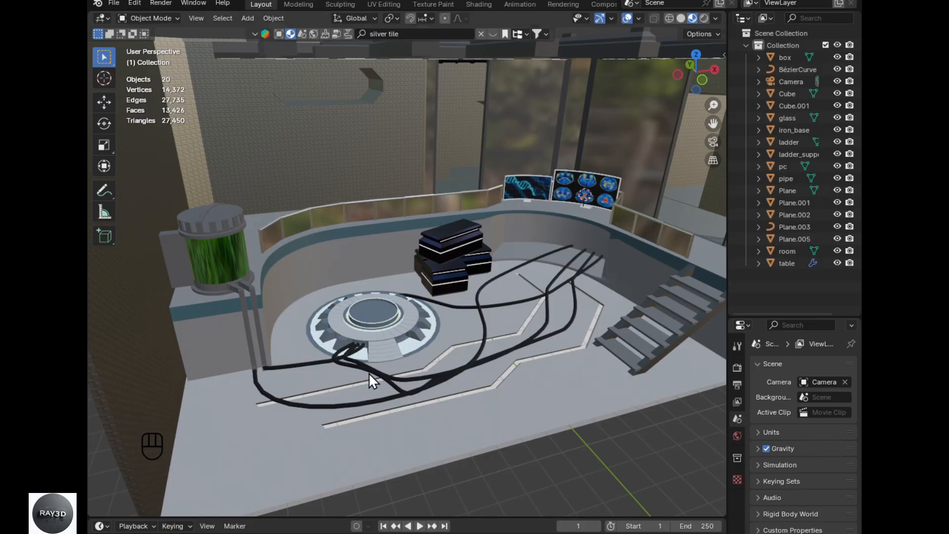
- Switch back to Blender and import the head's FBX file from the source folder inside Downloads\human-low-poly-head
left_click(114, 3)
mouse_move(149, 174)
left_click(326, 283)
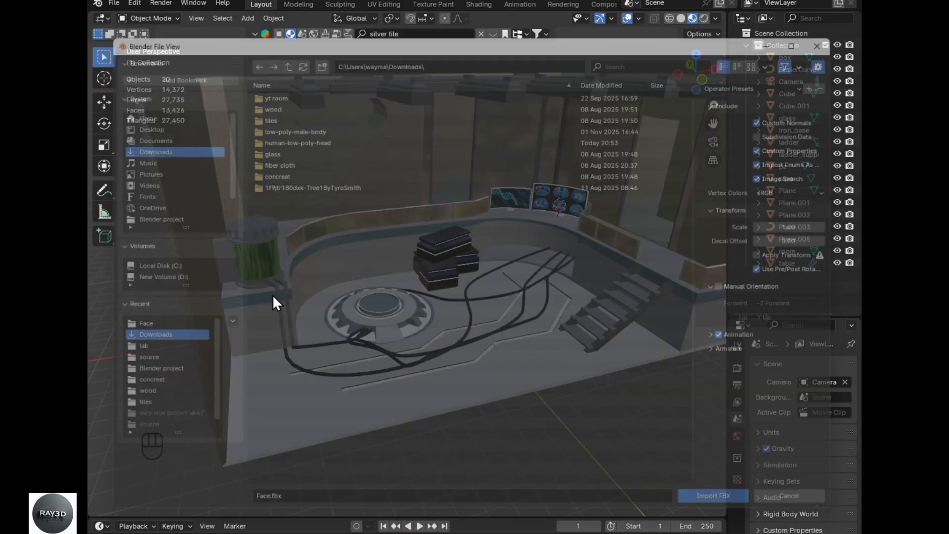
left_click(322, 124)
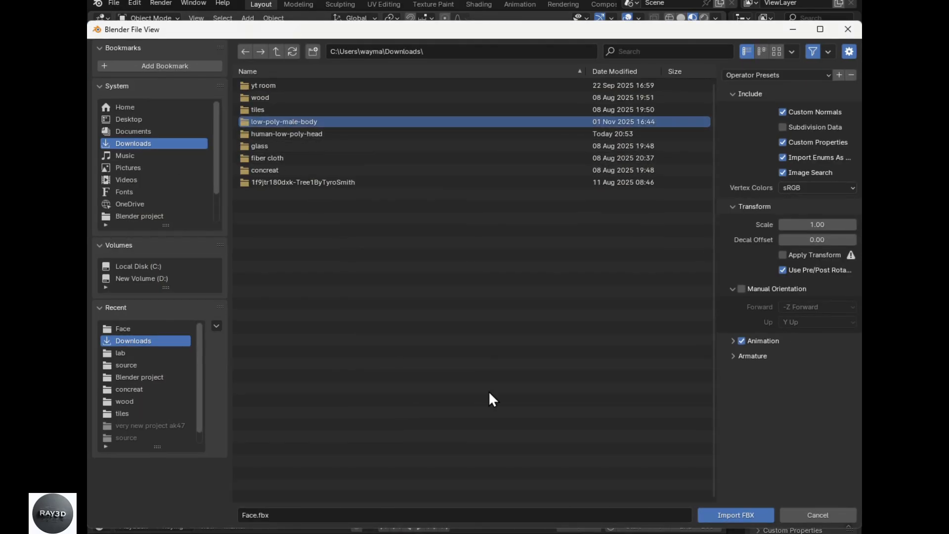
left_click(303, 134)
left_click(732, 515)
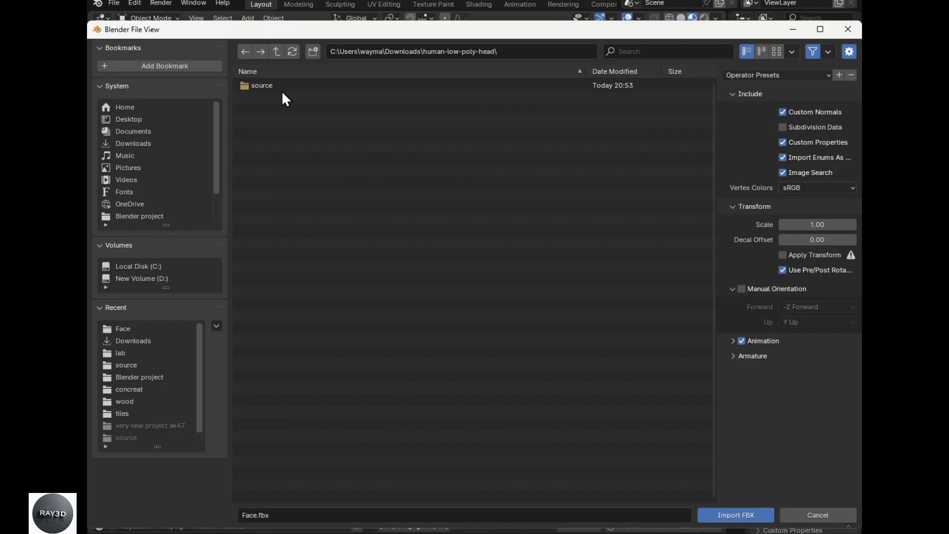
double_click(282, 89)
left_click(288, 85)
left_click(748, 513)
scroll(431, 332, "up", 3)
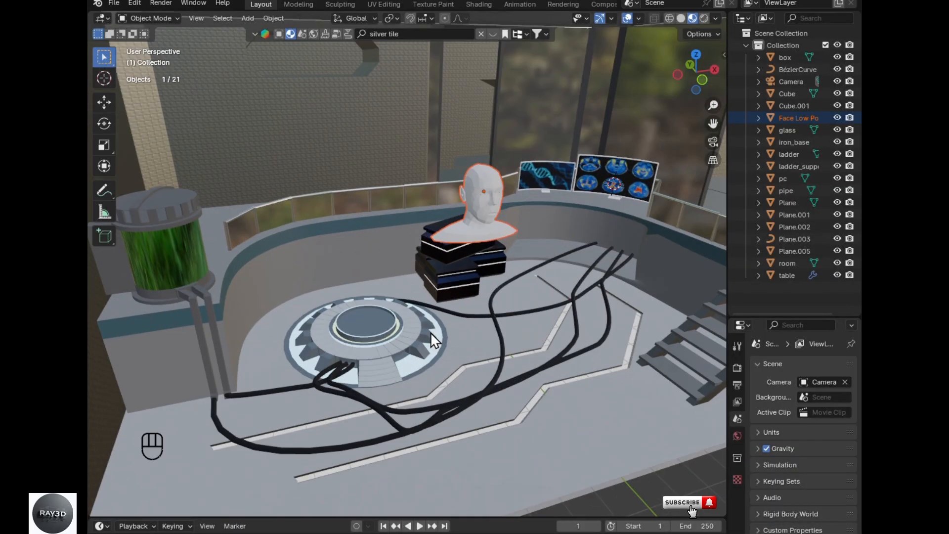
- Edit the imported head in solid X-ray view and scale its whole mesh down to roughly half its size
left_click(500, 206)
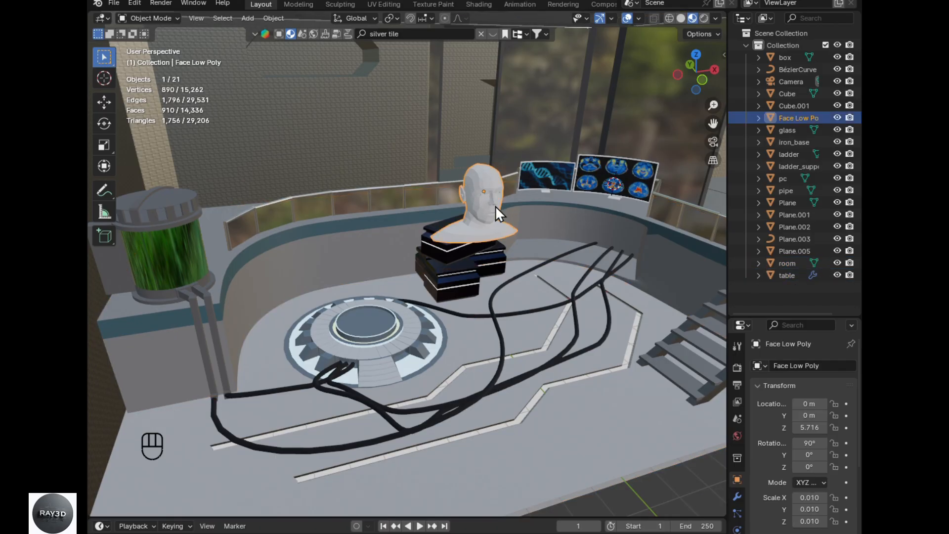
key("Tab")
key("KP_1")
key("alt+z")
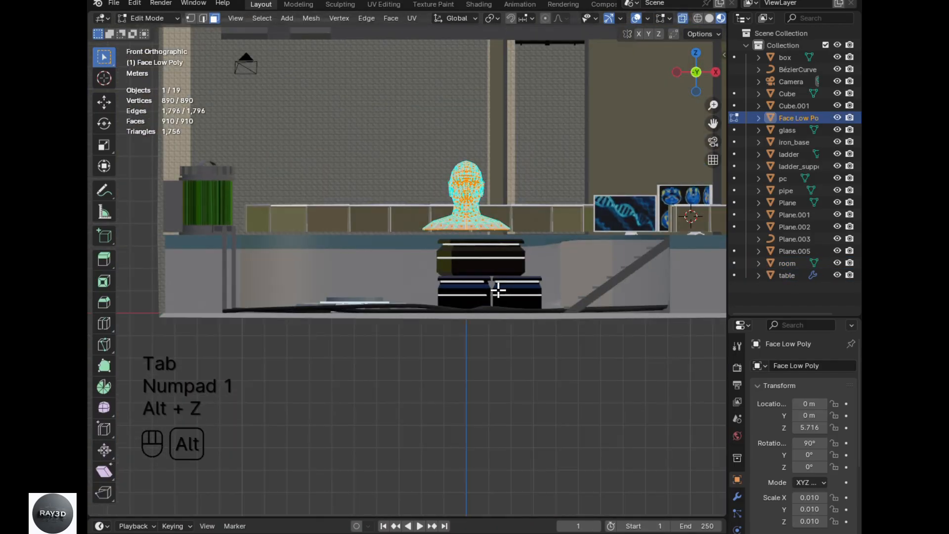
left_click(709, 20)
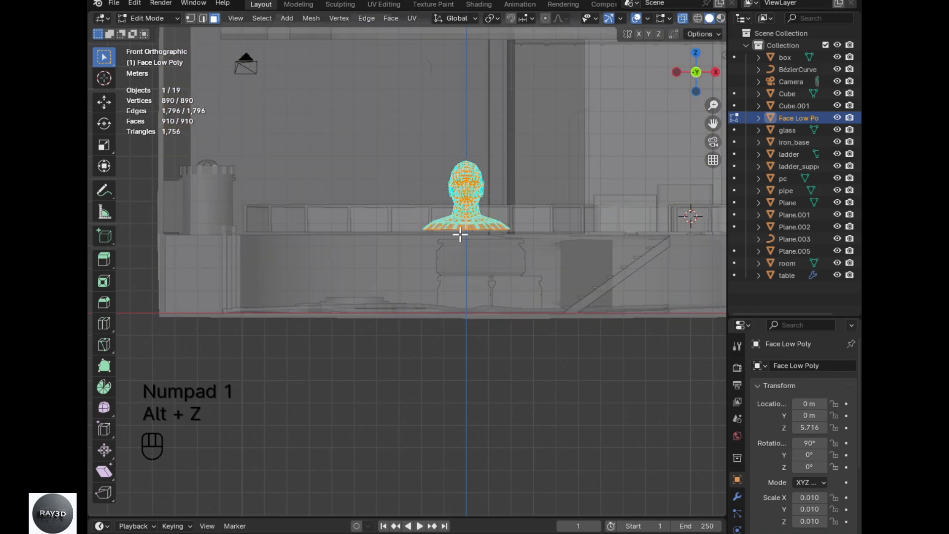
scroll(461, 233, "up", 2)
middle_click_drag(463, 232, 537, 336, "shift")
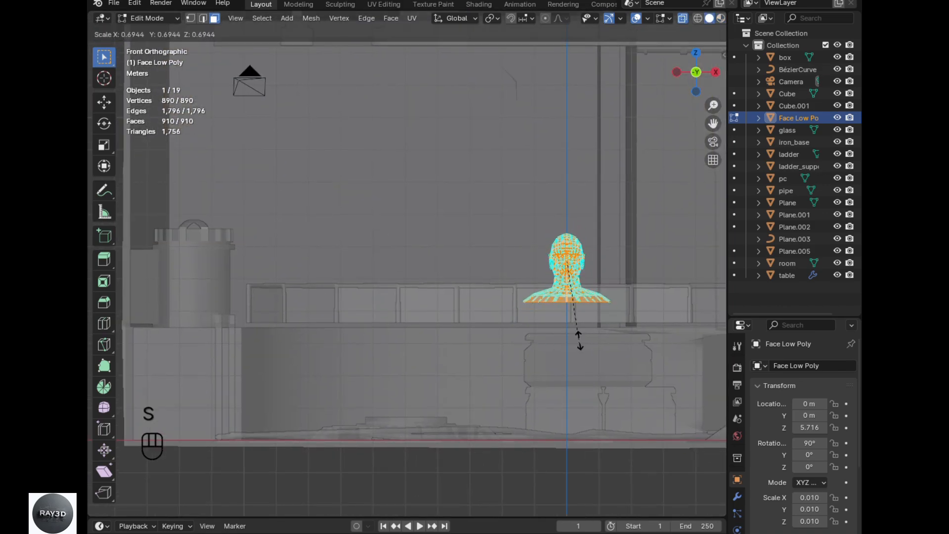
left_click(576, 314)
- Try rotating the head's mesh about the vertical axis from above, checking its facing through the camera
key("KP_7")
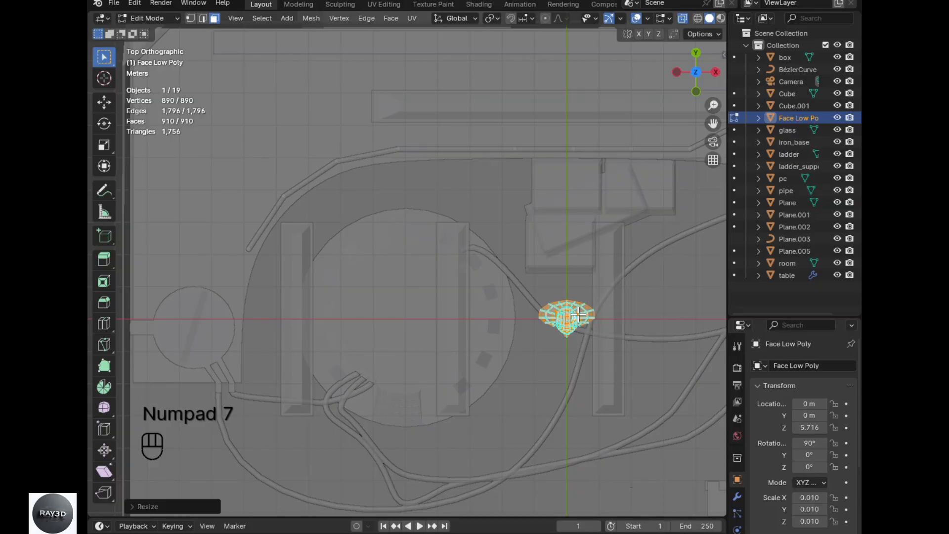
key("r")
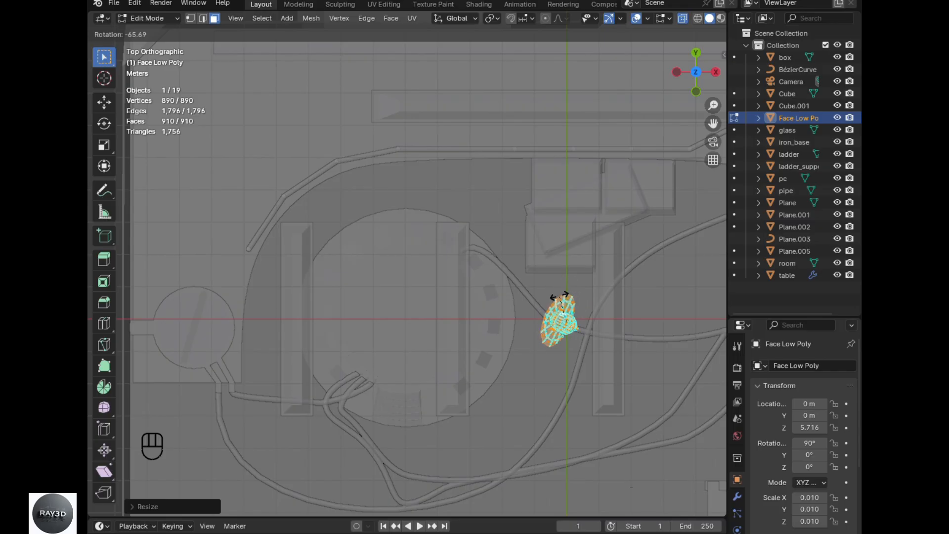
left_click(586, 322)
key("KP_0")
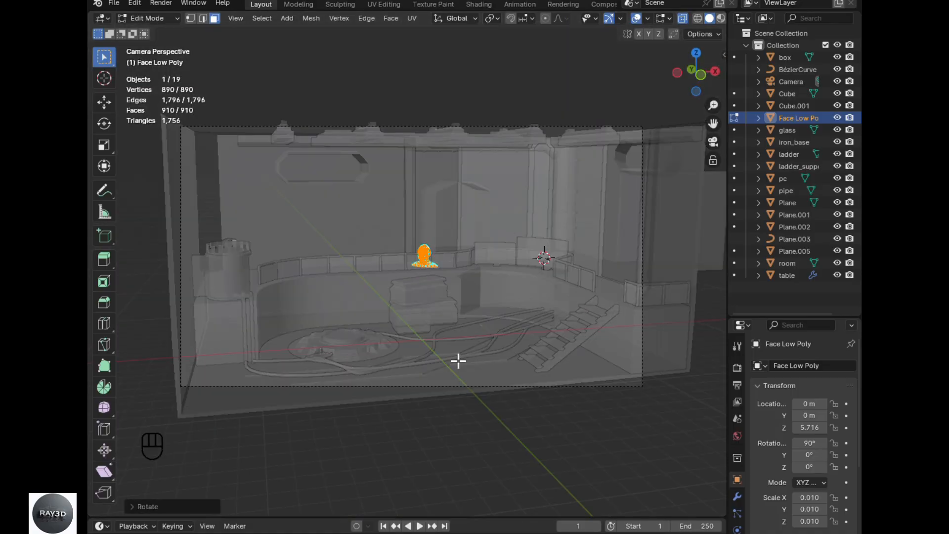
key("KP_7")
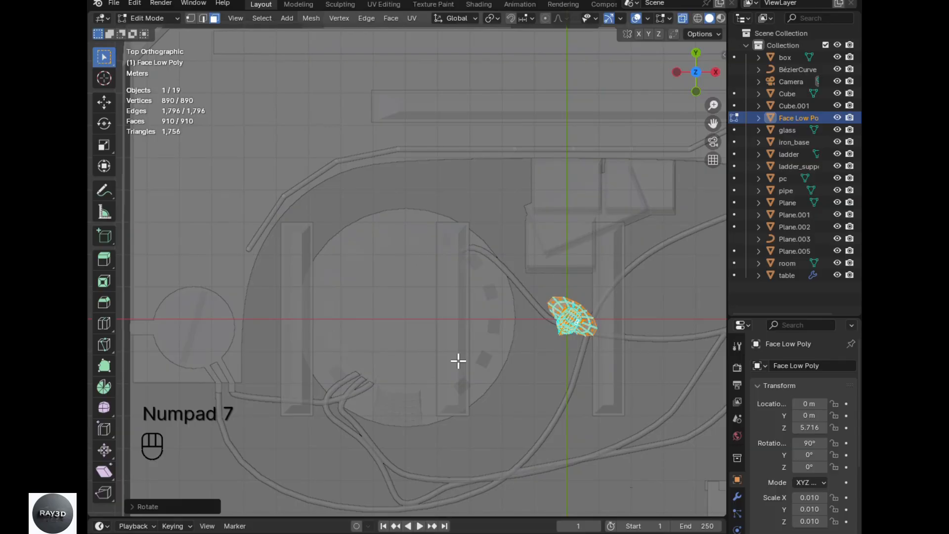
key("r")
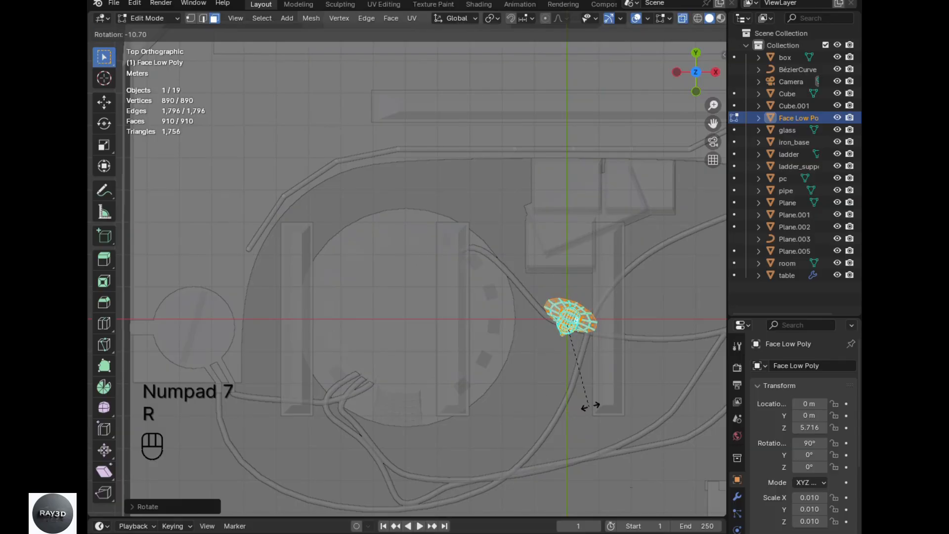
left_click(623, 394)
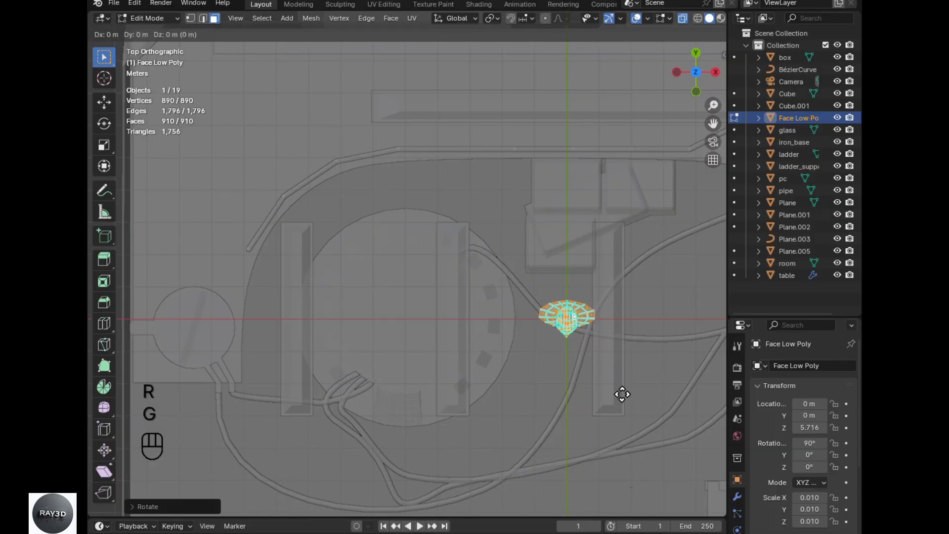
- Move the head's mesh along X to the round glass tank and centre it within the tank's circle from above
key("g")
key("x")
left_click(250, 434)
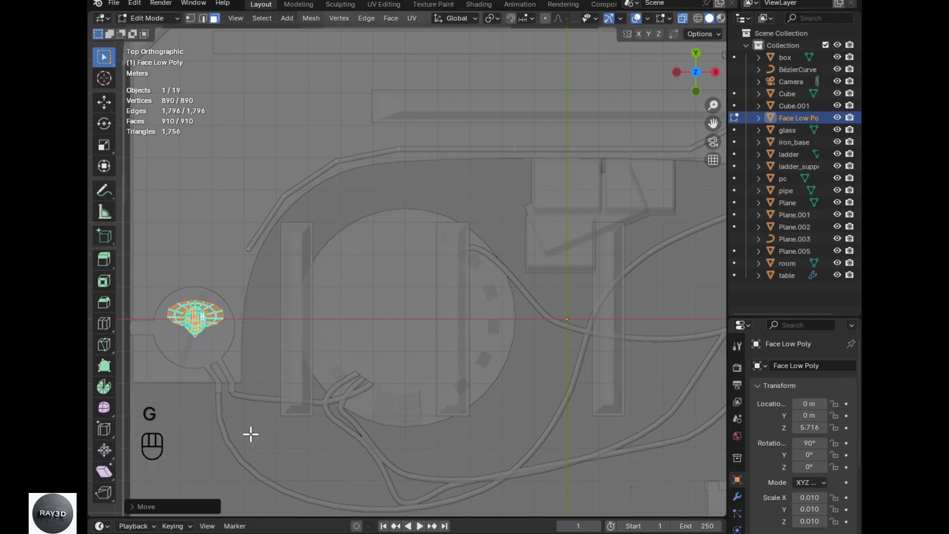
key("g")
key("g")
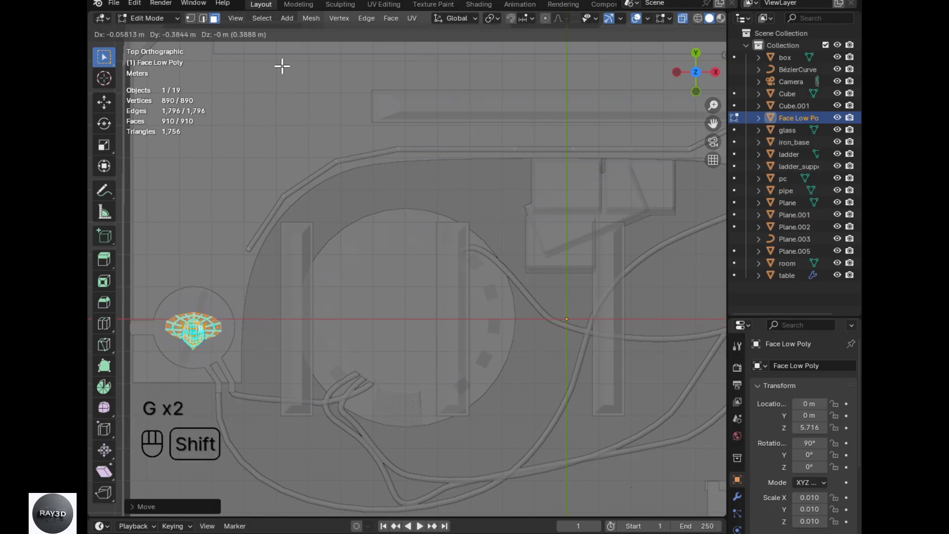
left_click(286, 74)
- Lower the head's mesh along Z by about 0.25 m inside the glass tank in front view
key("KP_1")
scroll(269, 227, "up", 3)
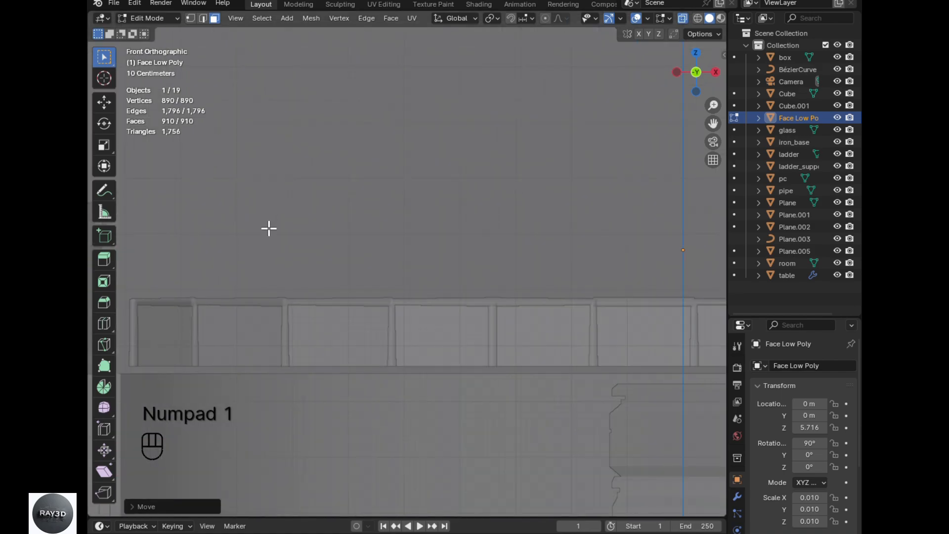
left_click_drag(269, 227, 540, 202, "alt+shift")
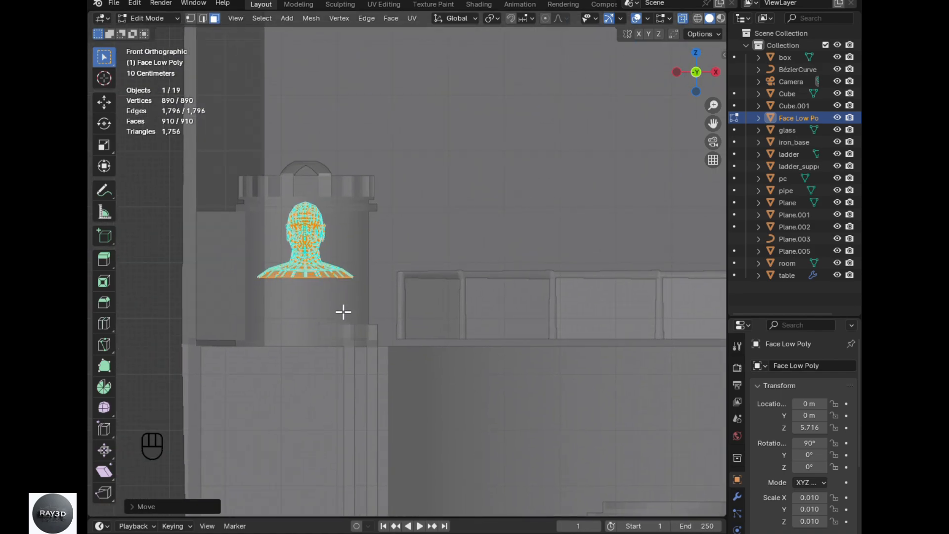
key("g")
key("z")
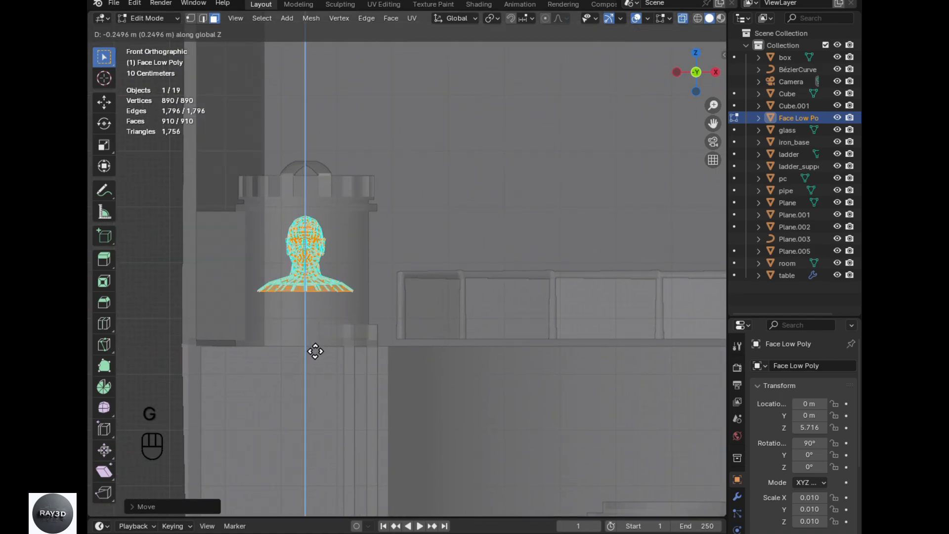
left_click(315, 351)
- Scale the head's mesh up slightly in two passes and lower it about 0.08 m along Z inside the tank
key("alt+z")
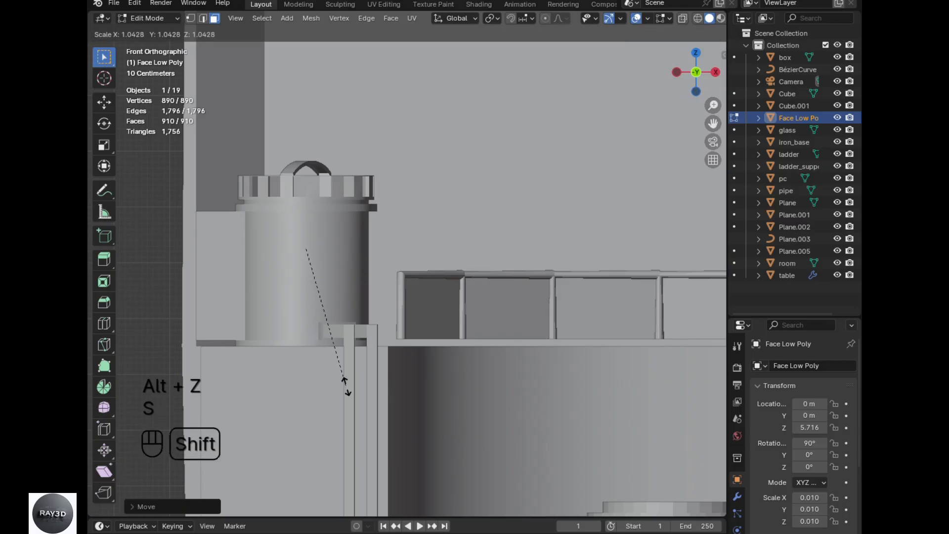
left_click(380, 437)
key("alt+z")
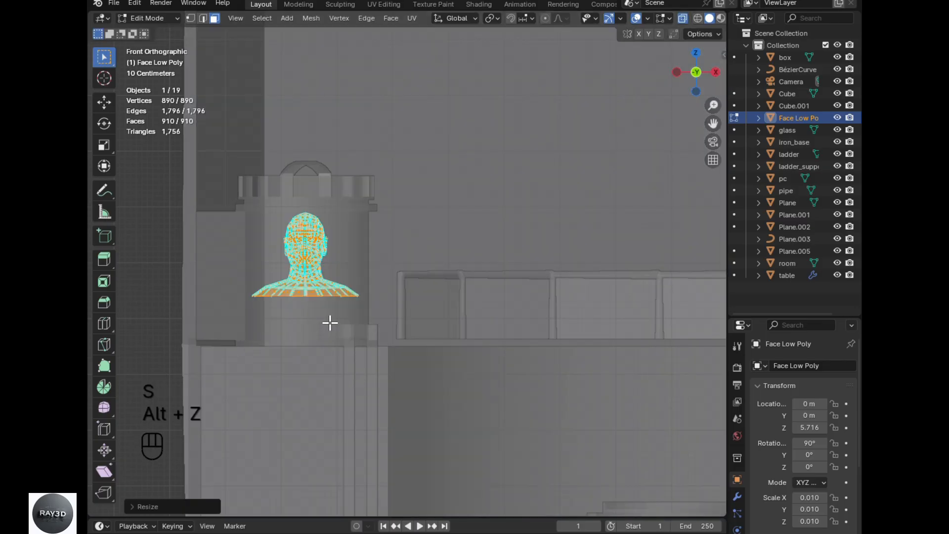
key("s")
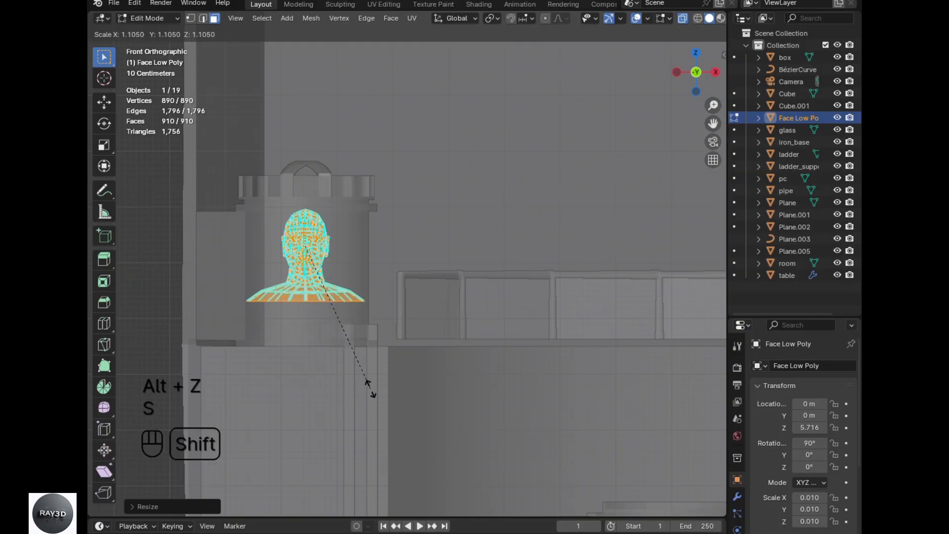
left_click(372, 376)
key("g")
key("z")
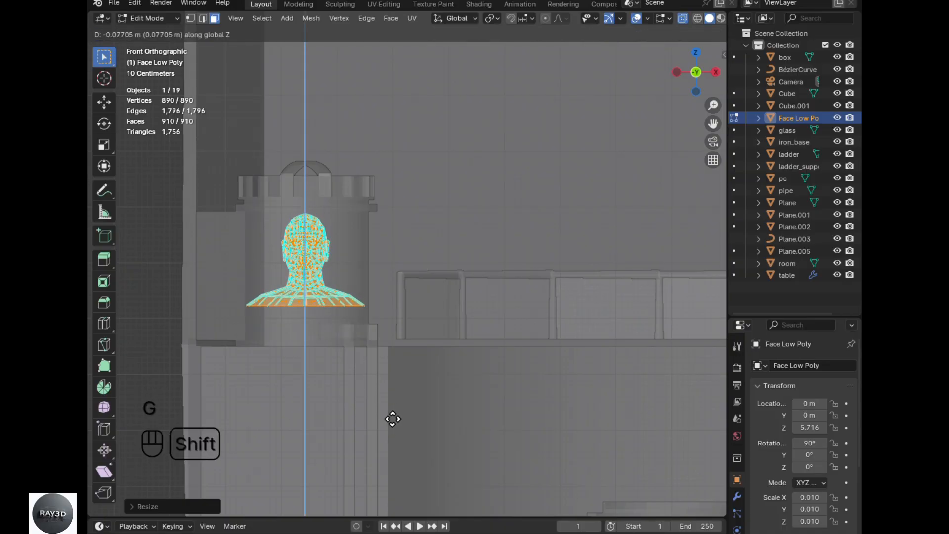
left_click(393, 413)
- Shift the head's mesh along Y towards its face side, rotate it slightly about Z inside the tank, and return to Object Mode
left_click_drag(423, 392, 334, 411, "alt")
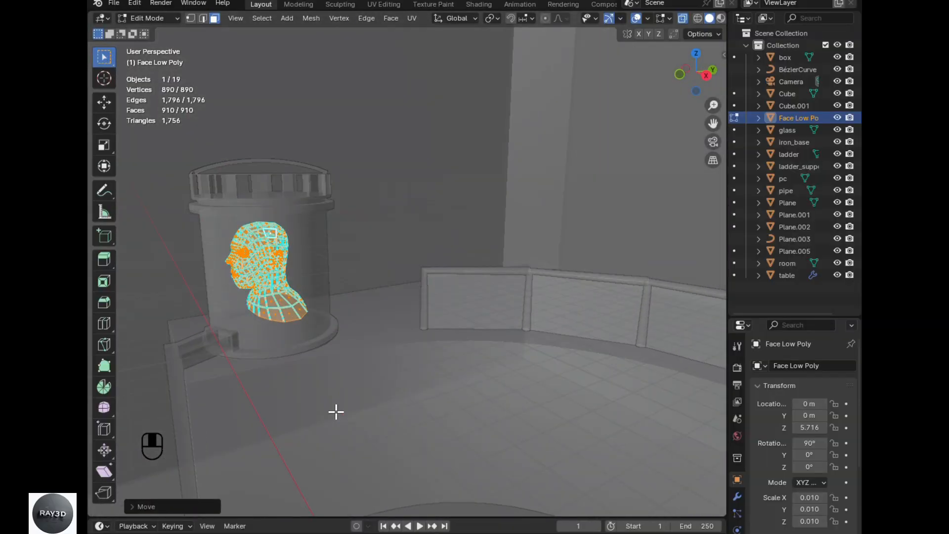
key("g")
key("y")
left_click(287, 415)
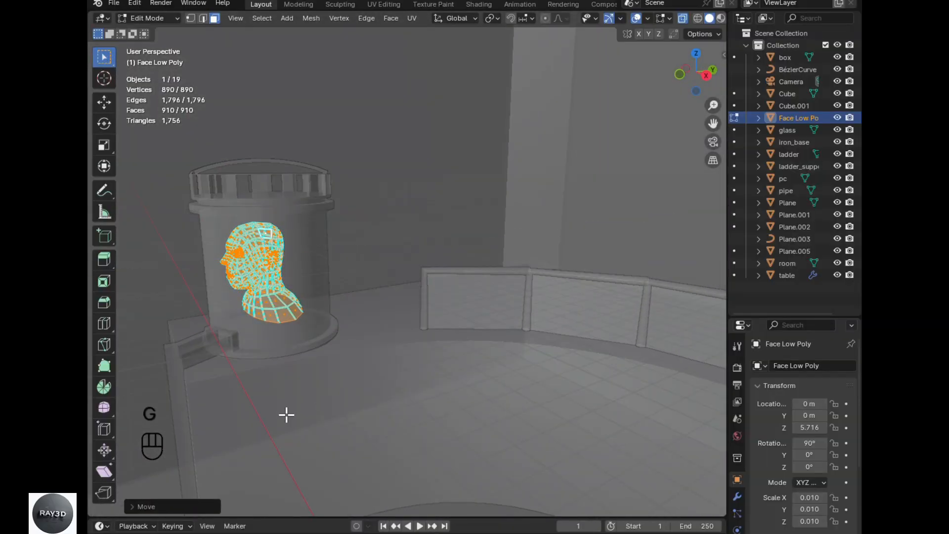
key("r")
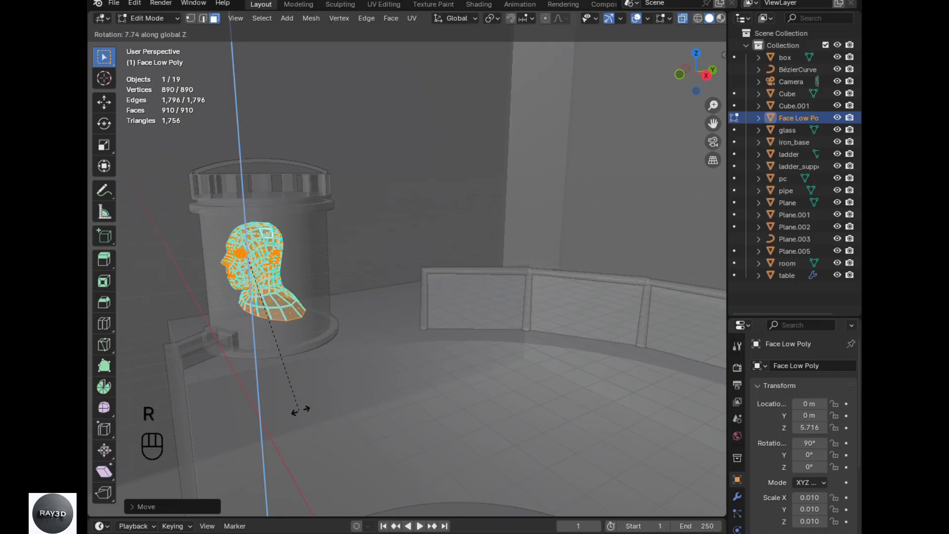
left_click(341, 397)
middle_click_drag(334, 396, 366, 396)
key("Tab")
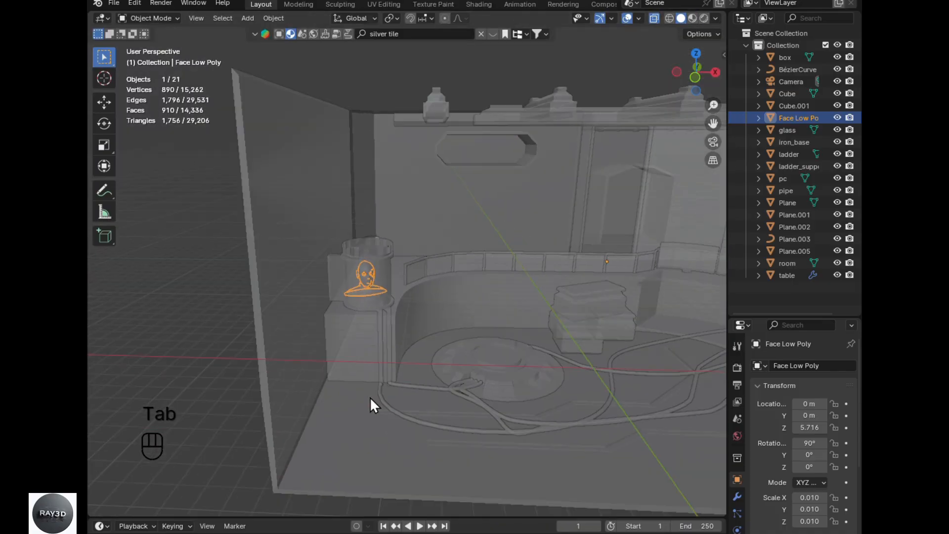
- In material preview, give the head a new material with a dark grey base colour, hex 3E3E3E
left_click(694, 19)
scroll(407, 349, "up", 2)
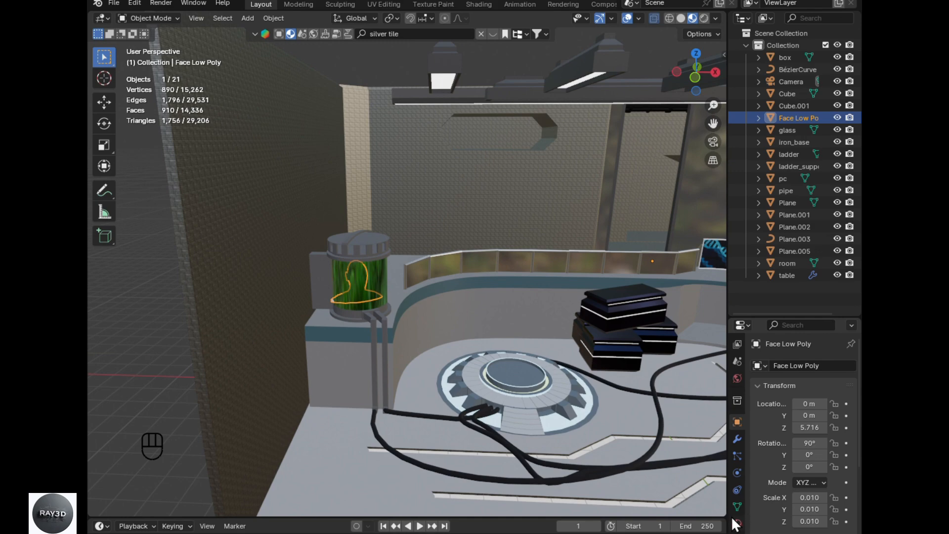
left_click(737, 523)
left_click(816, 417)
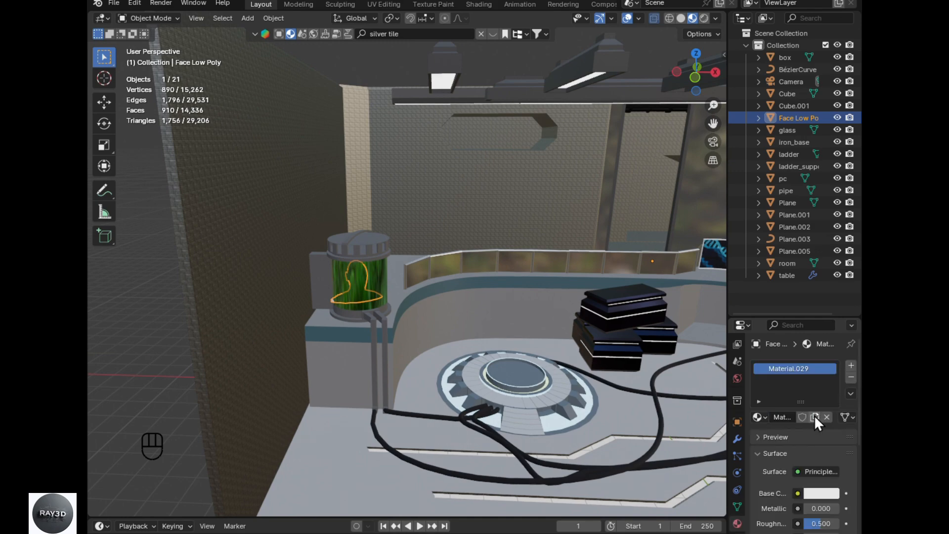
scroll(806, 430, "down", 5)
left_click(821, 396)
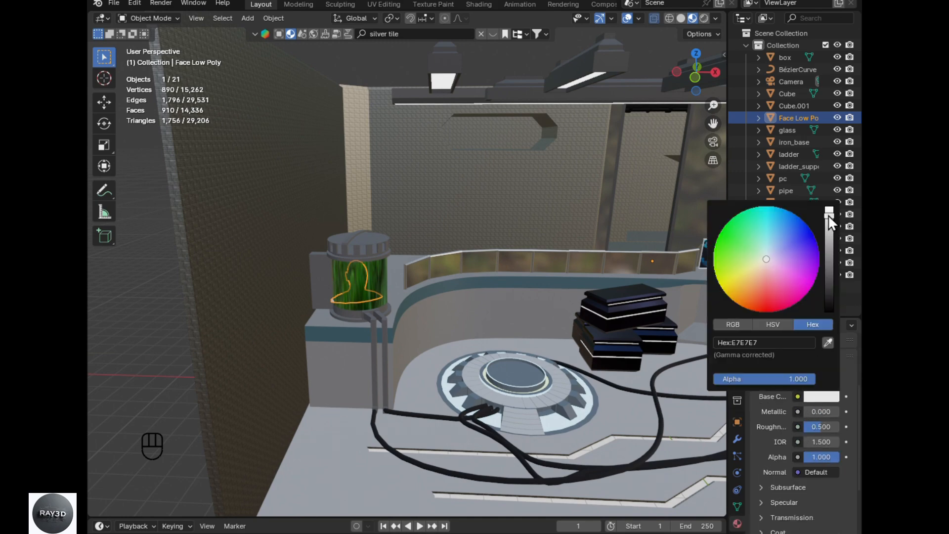
left_click_drag(831, 222, 830, 286)
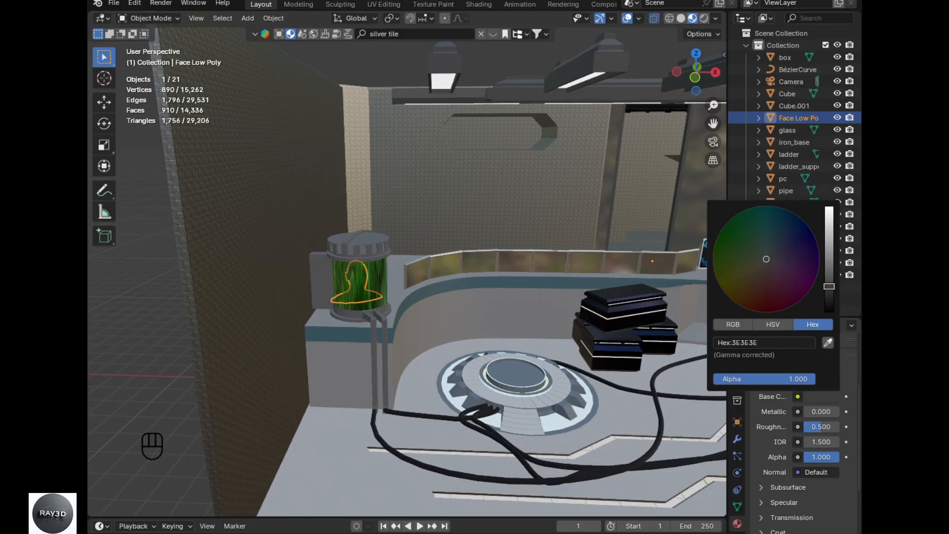
- Select the glass railing's curve frame on the raised platform and look up its bevel depth in the curve settings
left_click_drag(459, 259, 476, 349, "alt")
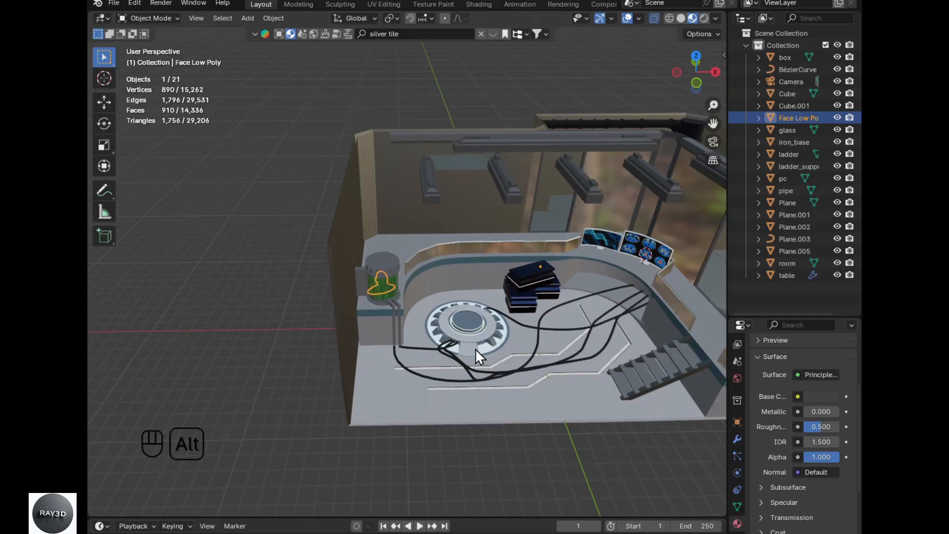
scroll(476, 350, "up", 4)
left_click(414, 249)
left_click(414, 249)
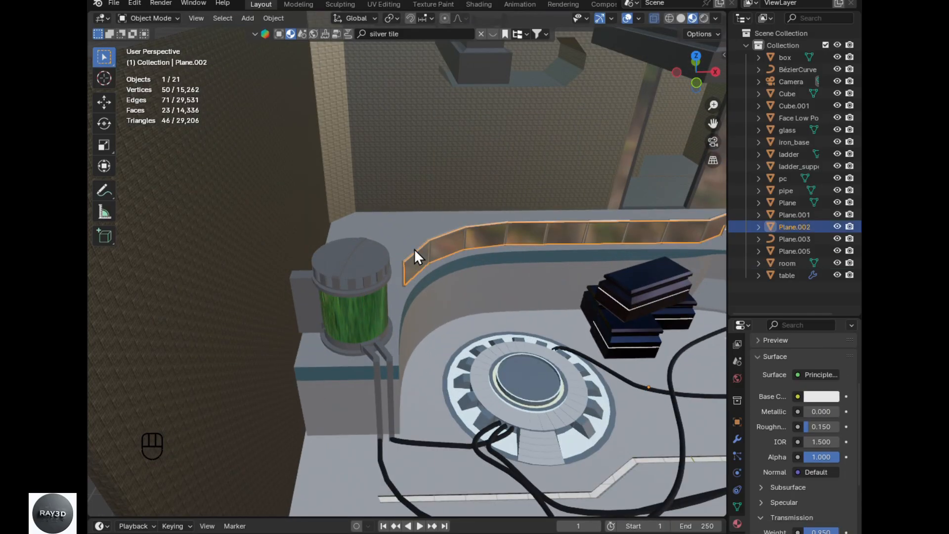
left_click(414, 249, "shift")
left_click(739, 506)
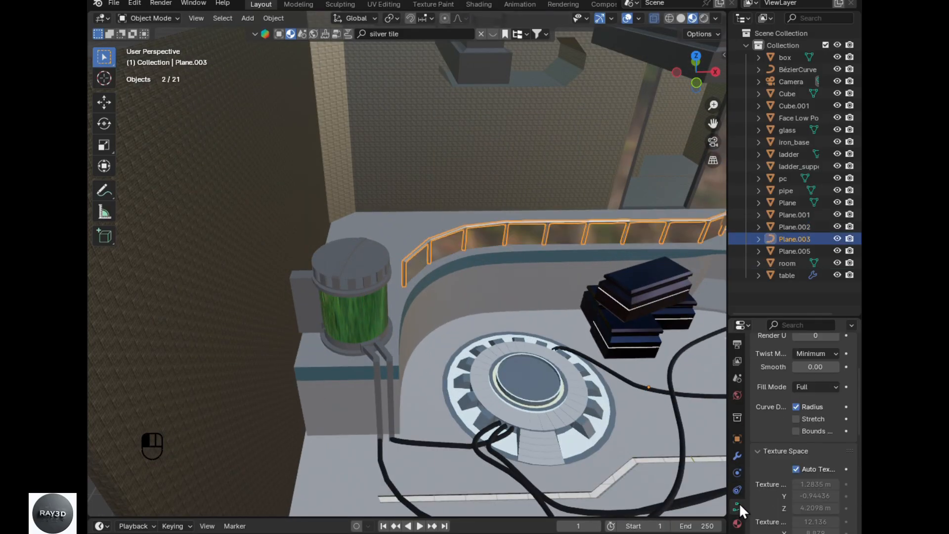
scroll(777, 447, "down", 8)
scroll(777, 449, "down", 3)
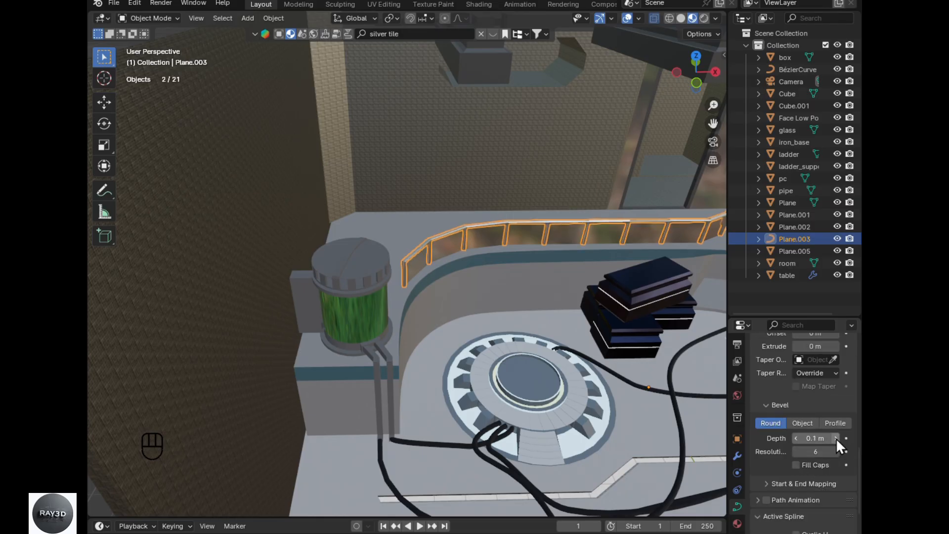
scroll(313, 356, "down", 5)
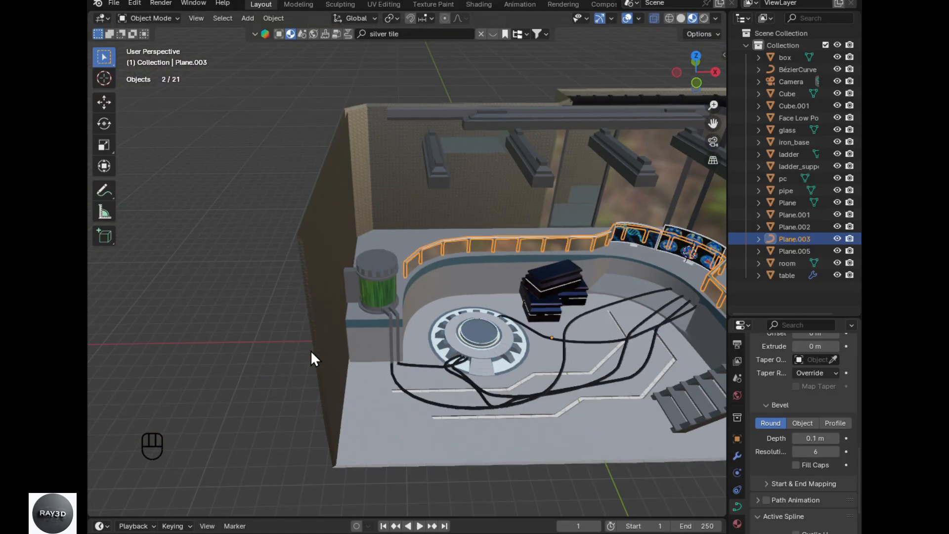
- Open the room mesh for editing in solid shading with X-ray off, viewed at the wall behind the glass tank
left_click_drag(313, 356, 372, 363, "alt")
left_click(127, 187)
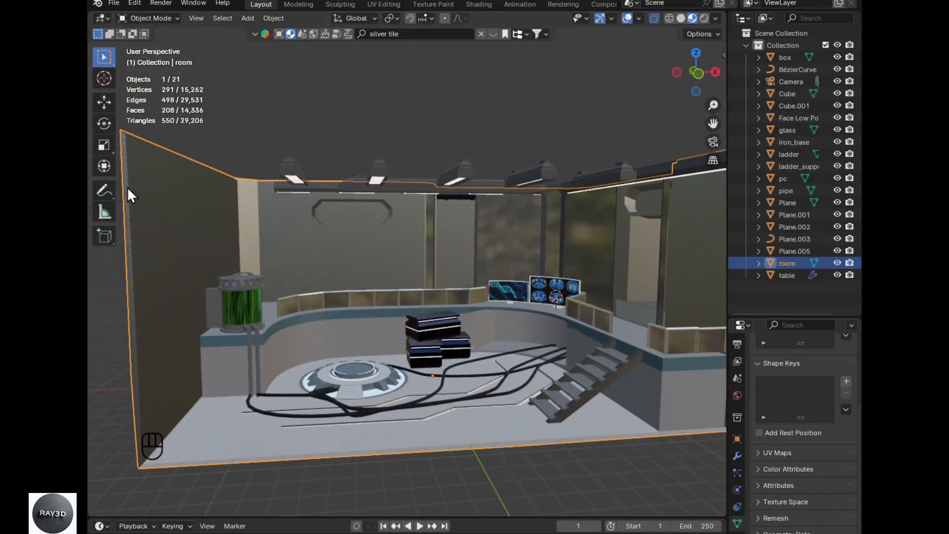
key("Tab")
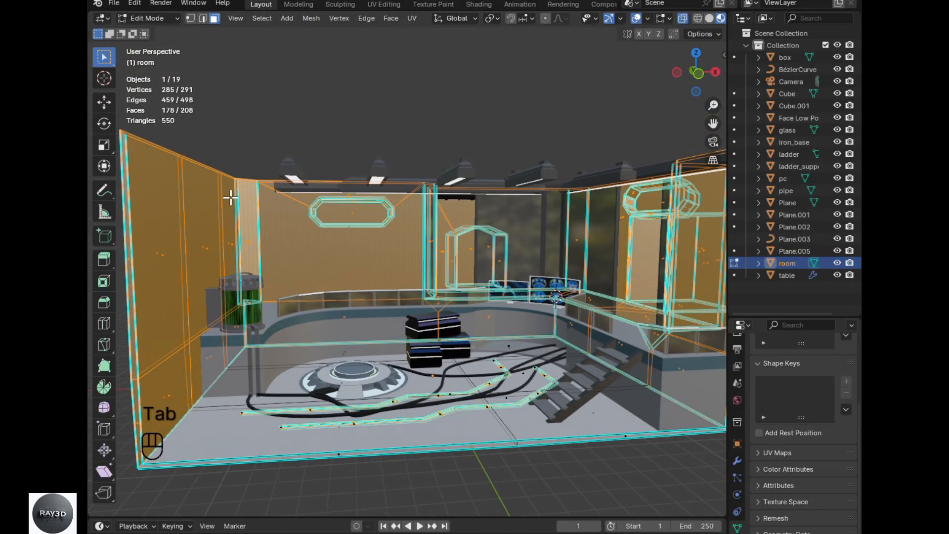
left_click(709, 18)
key("KP_1")
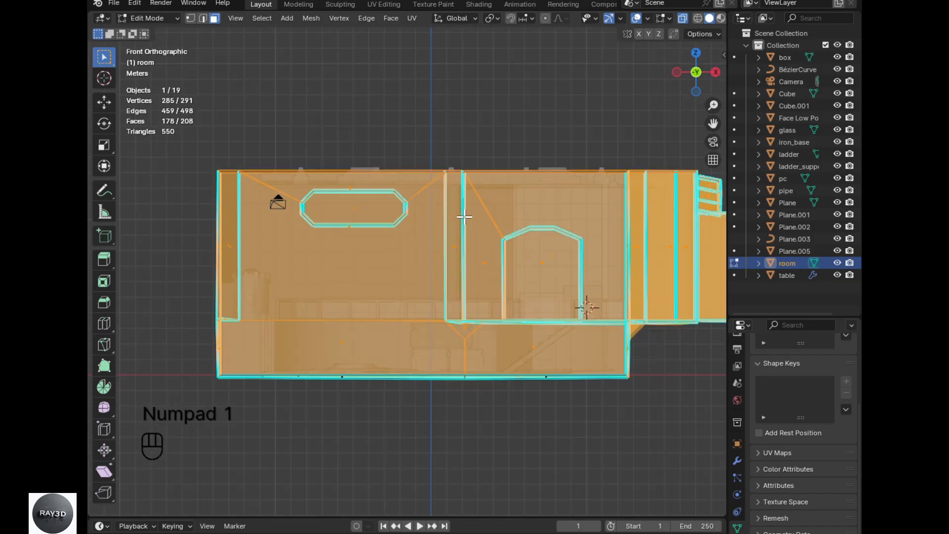
left_click_drag(418, 197, 451, 229, "alt")
key("alt+z")
scroll(307, 247, "up", 3)
left_click_drag(307, 247, 361, 301, "alt+shift")
- Select the edge loop along the top rim of the room's walls and fill it with a face
left_click(194, 300)
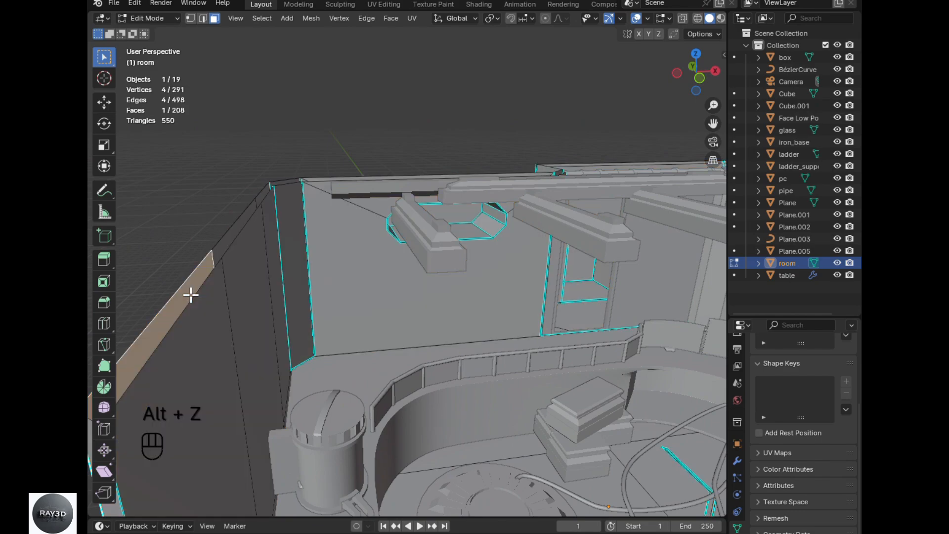
left_click_drag(191, 297, 269, 315, "alt")
key("2")
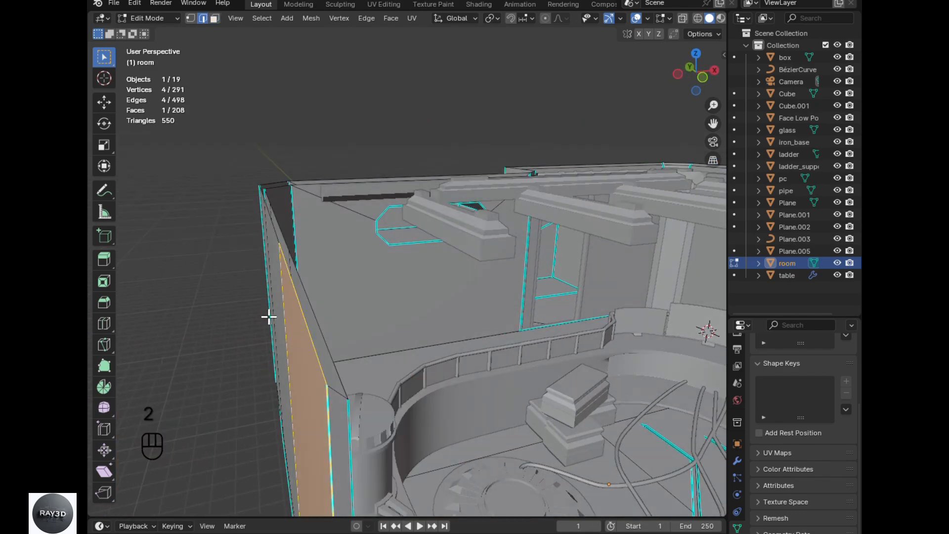
left_click(302, 286, "alt")
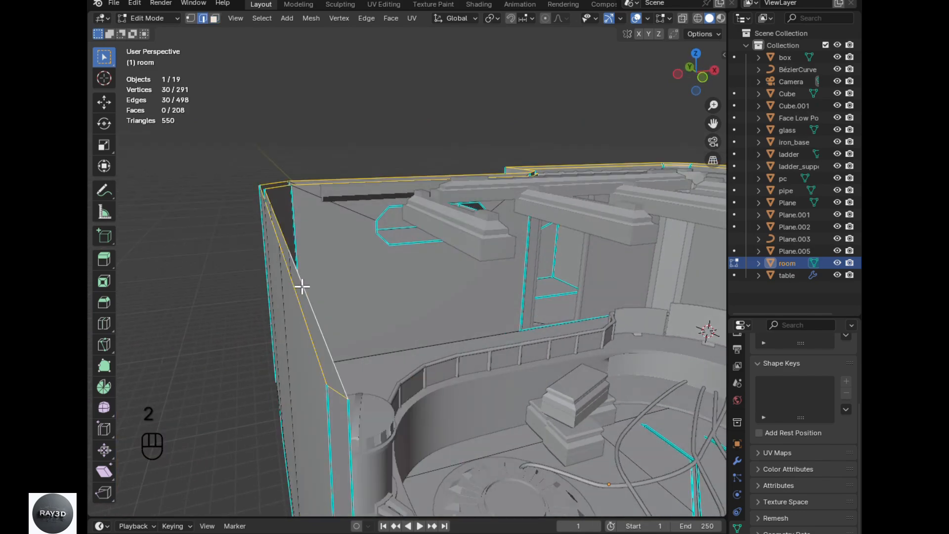
key("f")
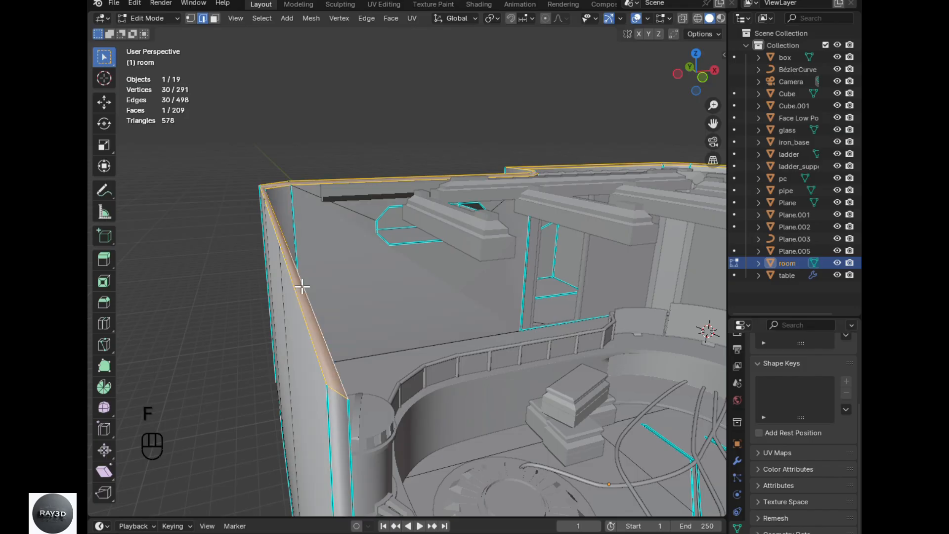
- Select the top rim edges of the room along the wall beyond the stairs and around the pipe corridor
left_click_drag(304, 289, 228, 237, "alt")
left_click(244, 264)
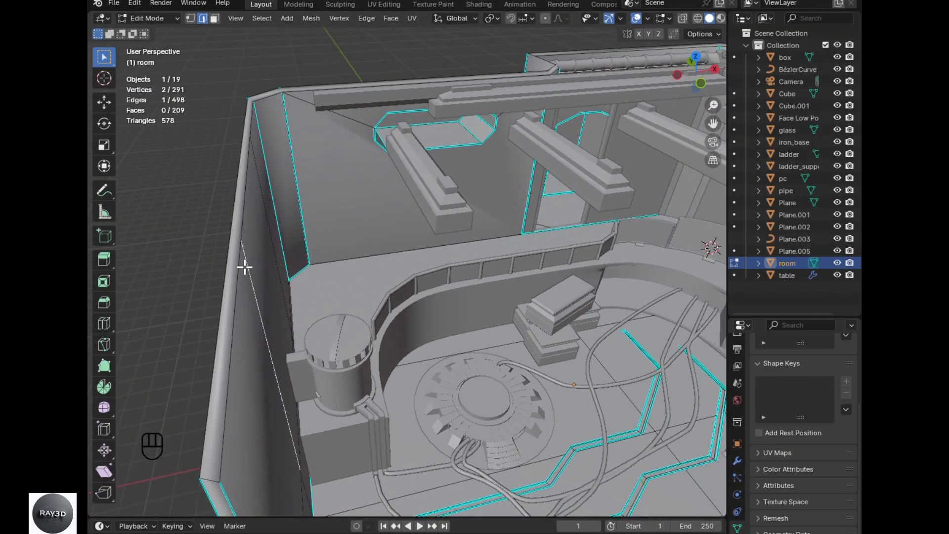
scroll(242, 287, "down", 5)
left_click_drag(250, 301, 423, 221, "alt")
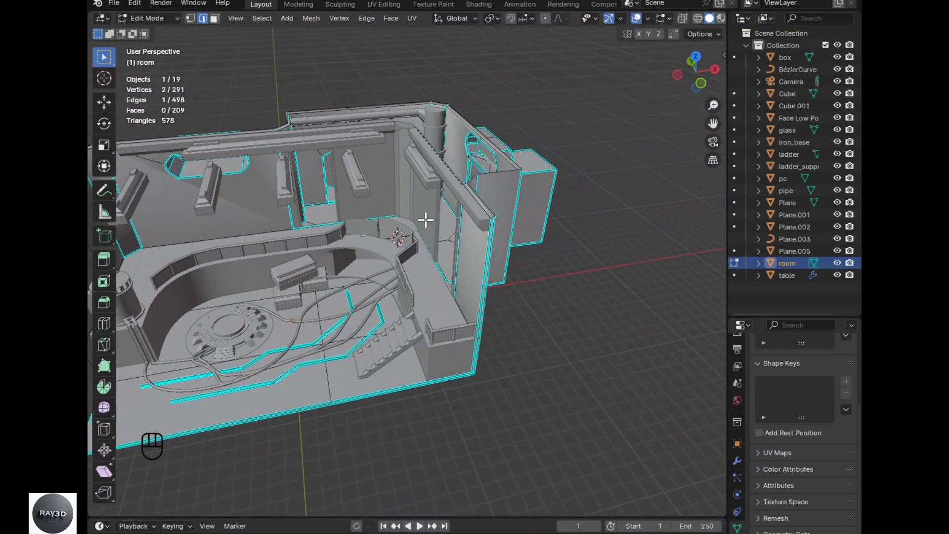
scroll(430, 237, "up", 4)
left_click_drag(438, 252, 448, 278, "alt")
scroll(449, 280, "up", 4)
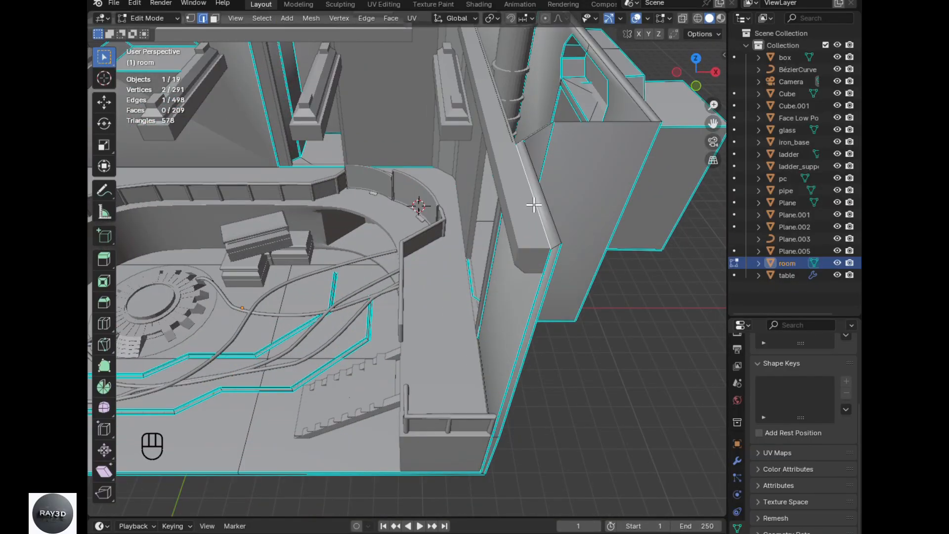
scroll(533, 205, "down", 5)
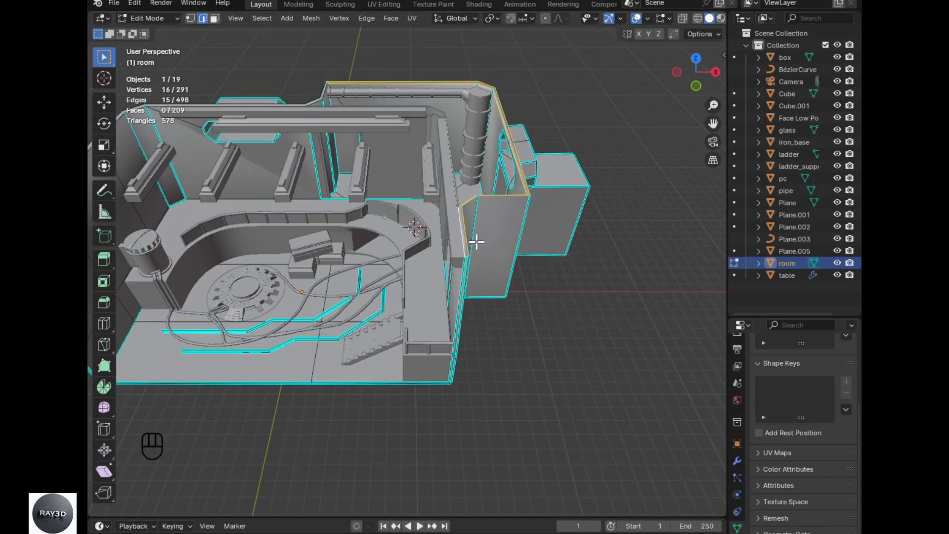
- Add the top rim edges of the tank-side wall, the back wall and the corridor corner to the selection
left_click_drag(474, 240, 543, 245, "alt+shift")
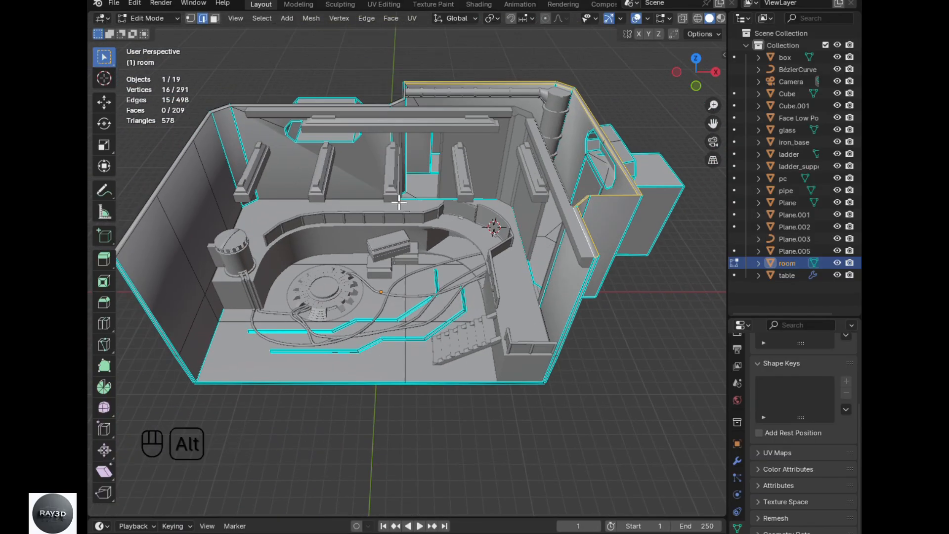
left_click_drag(398, 202, 434, 158, "alt")
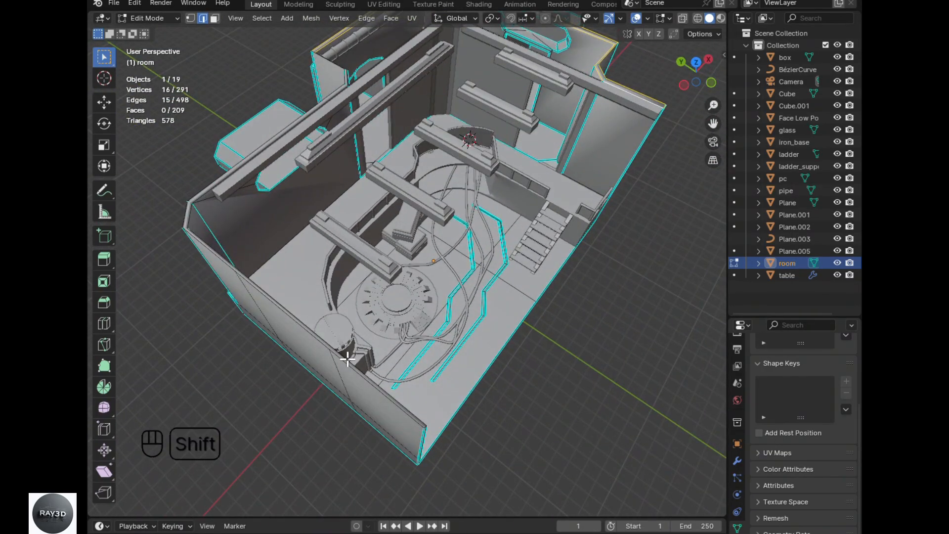
left_click_drag(265, 219, 303, 255, "alt")
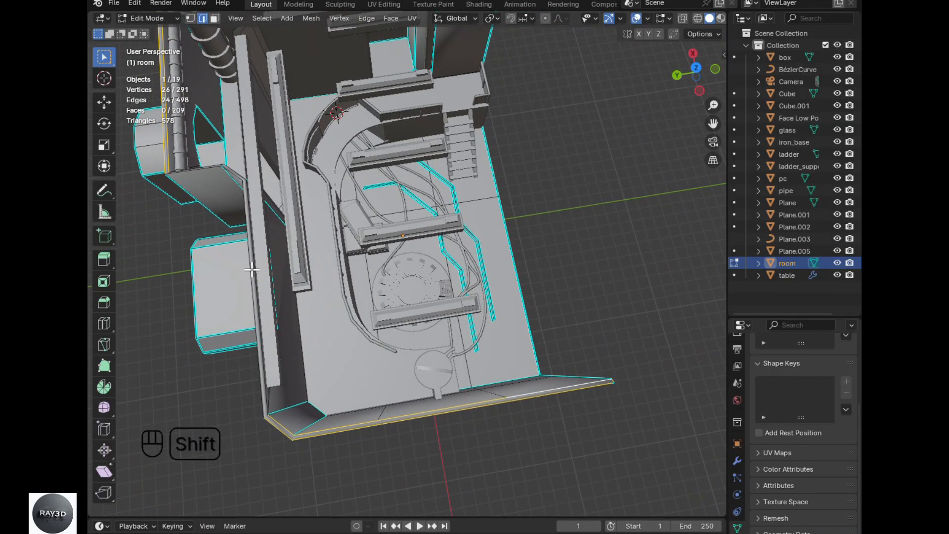
left_click_drag(269, 284, 320, 236, "alt")
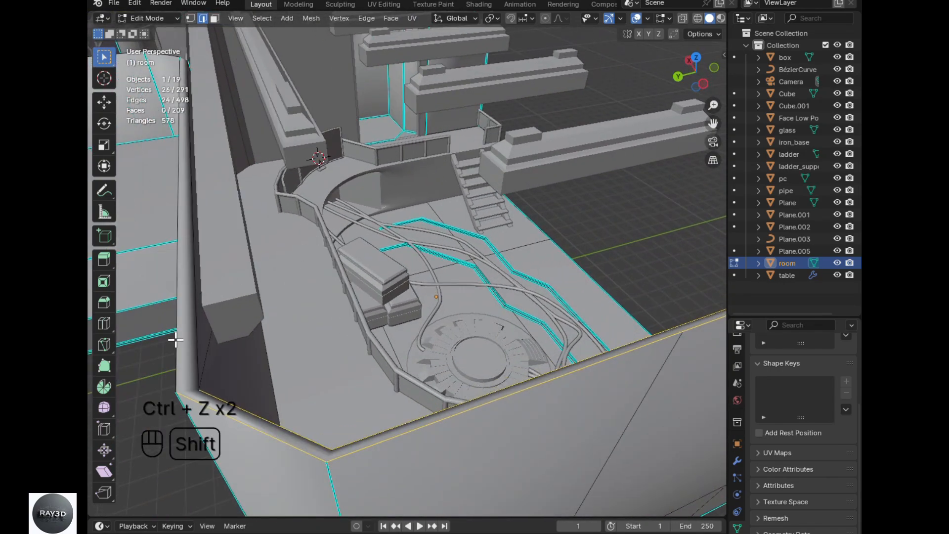
left_click(199, 337, "shift")
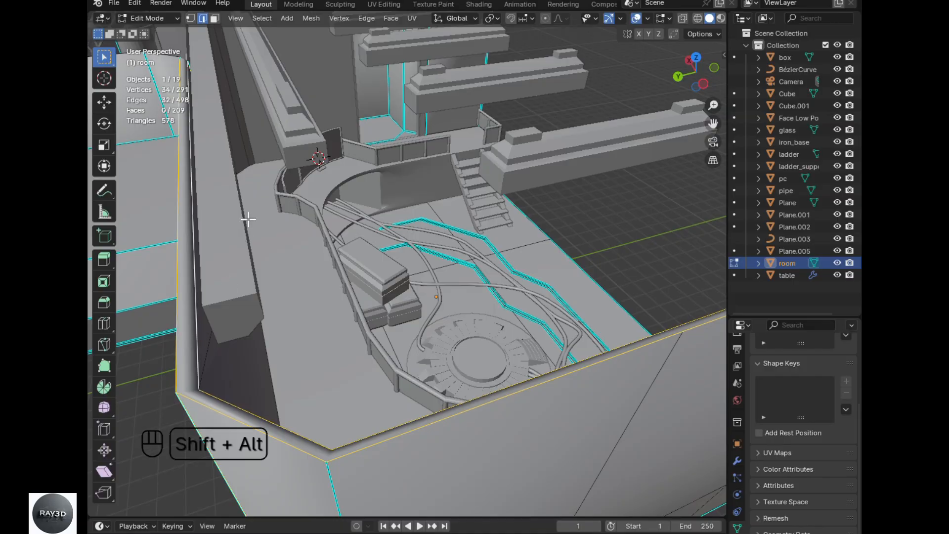
middle_click_drag(248, 219, 432, 313)
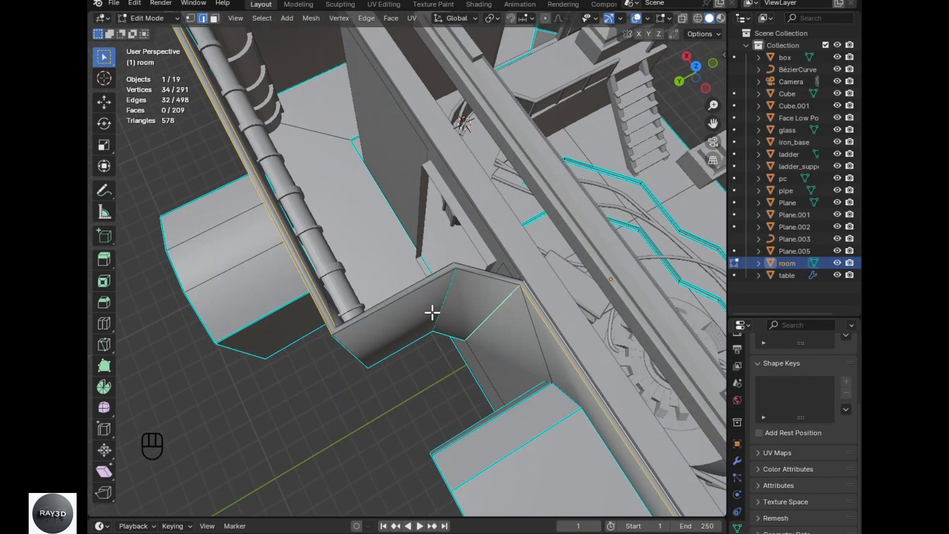
left_click(482, 275, "alt+shift")
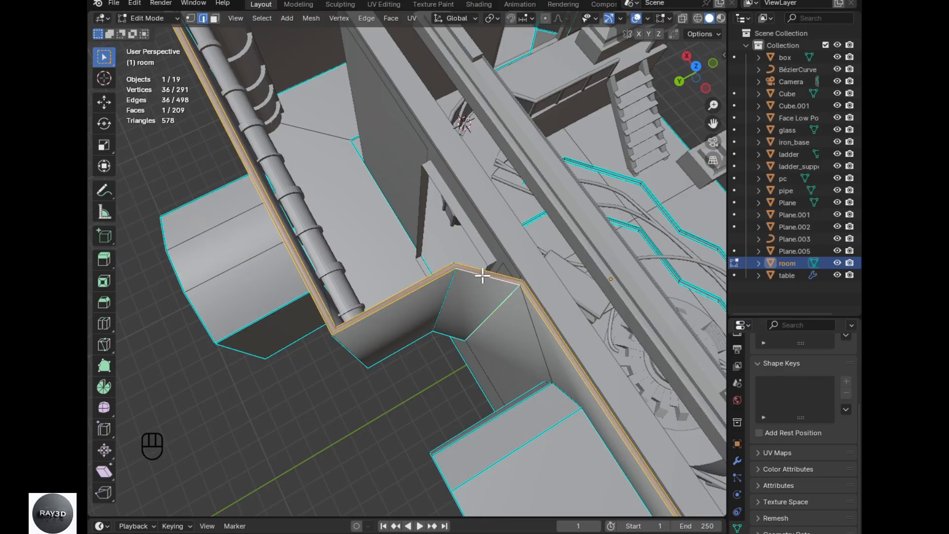
- Try to fill the selected top rim edges of the room's walls with a face, and undo it
middle_click_drag(482, 275, 451, 310)
key("f")
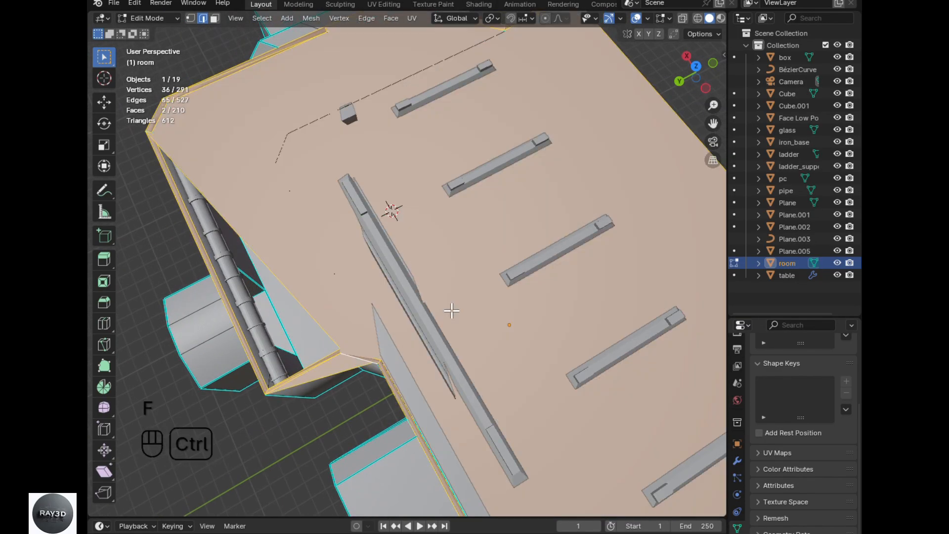
key("ctrl+z")
- Try Bridge Edge Loops on the selected top rim edges of the walls, and undo it
left_click(361, 18)
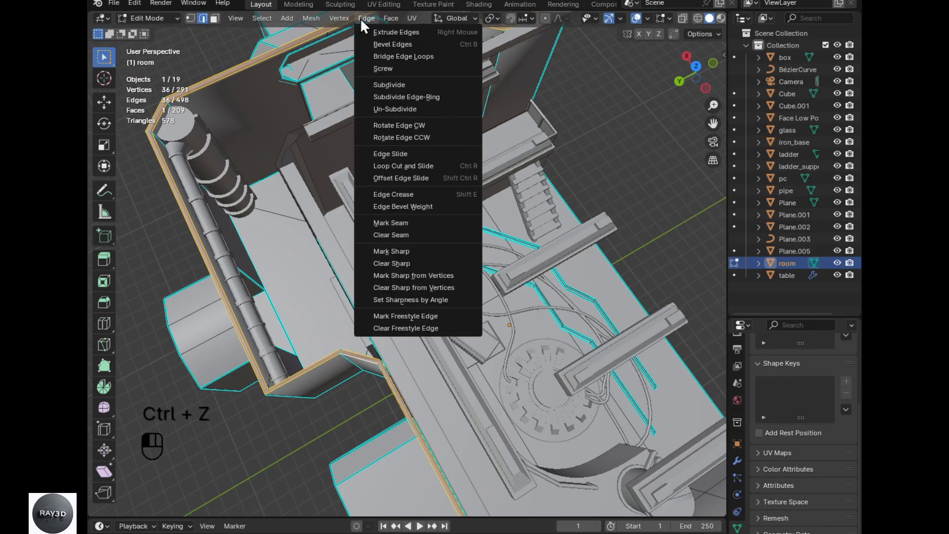
left_click(400, 54)
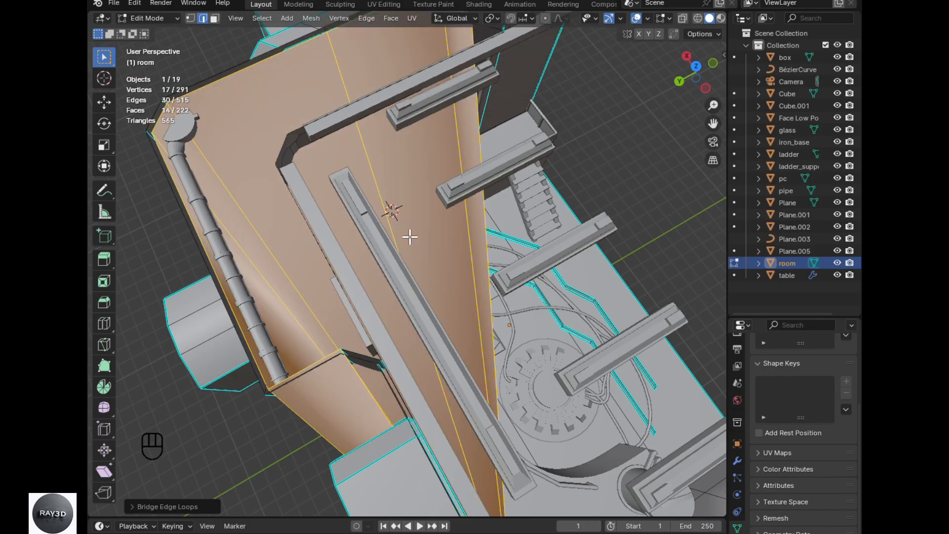
scroll(409, 236, "down", 4)
middle_click_drag(441, 307, 367, 244, "alt")
key("ctrl+z")
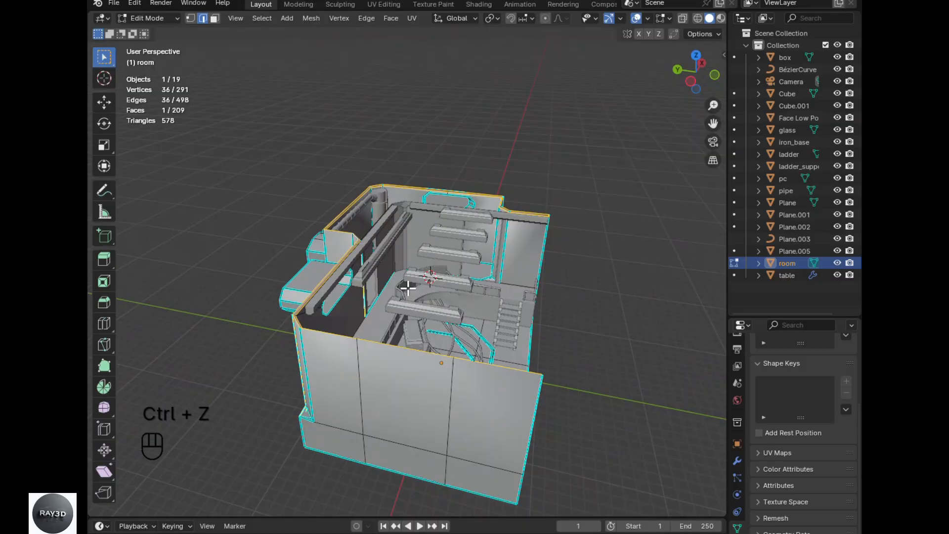
- Undo the chain of top rim edge selections around the room's walls
mouse_move(409, 289)
middle_mouse_down("alt")
mouse_move(414, 313)
mouse_move(424, 282)
middle_mouse_up("alt")
key("alt+z")
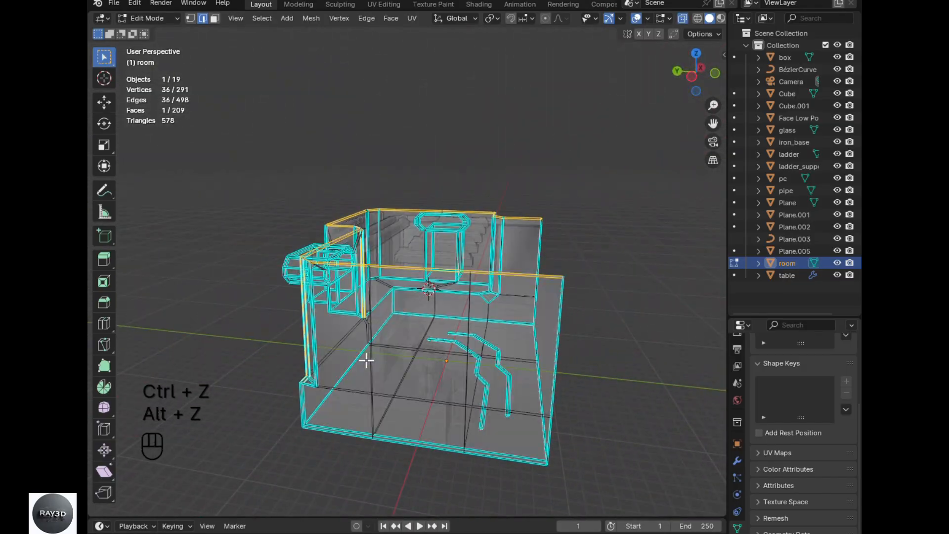
middle_click_drag(325, 388, 296, 391, "alt")
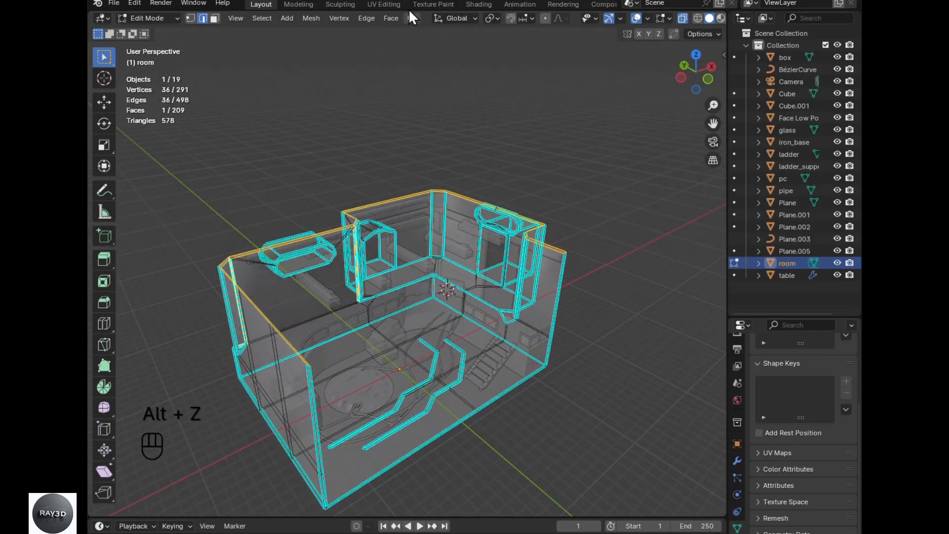
middle_click_drag(396, 159, 405, 155, "alt")
left_click(405, 155)
key("ctrl+z")
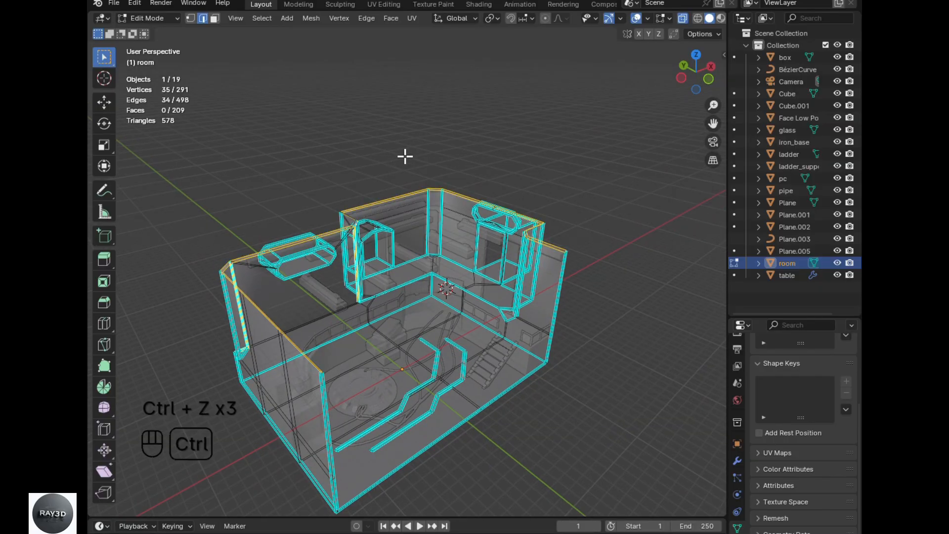
key("ctrl+z")
key("ctrl+z")
key("ctrl+z")
key("ctrl+z")
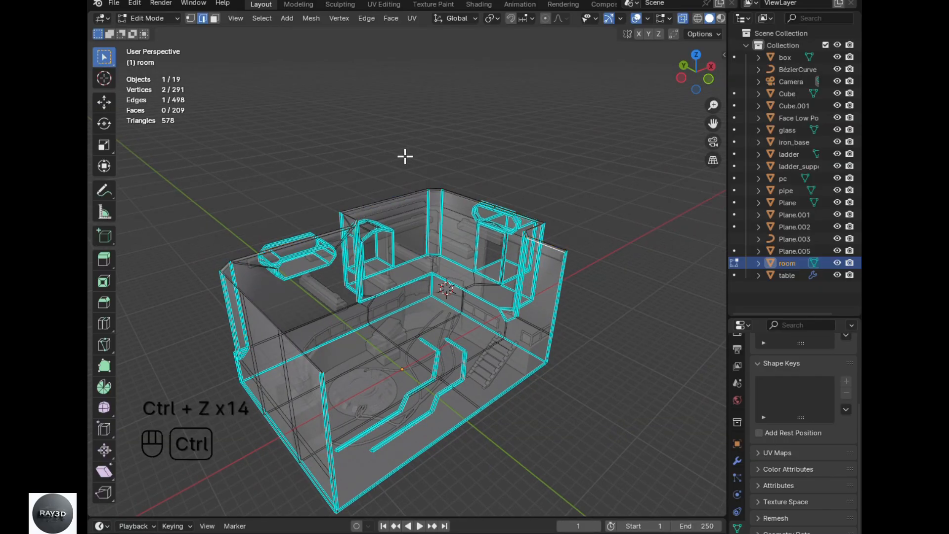
key("ctrl+z")
key("ctrl+z")
key("alt+z")
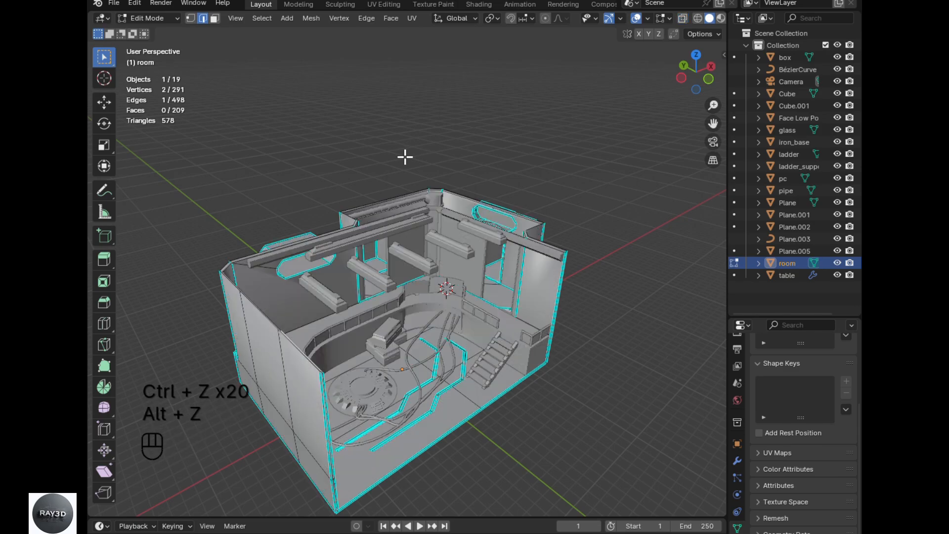
scroll(328, 325, "up", 3)
middle_click_drag(328, 325, 272, 307, "alt")
middle_click_drag(246, 269, 351, 277, "alt+shift")
key("ctrl+z")
key("ctrl+z")
- Select the whole lower floor slab in front view with X-ray and duplicate it about 13.35 m up along Z onto the wall tops
key("KP_1")
key("alt+z")
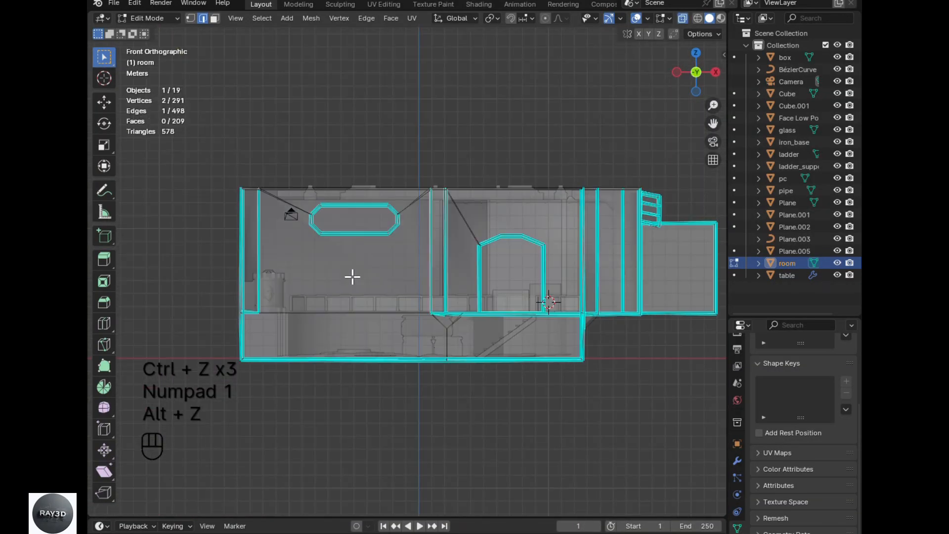
middle_click_drag(423, 383, 386, 379, "shift")
left_click_drag(165, 362, 541, 449)
key("shift+d")
key("z")
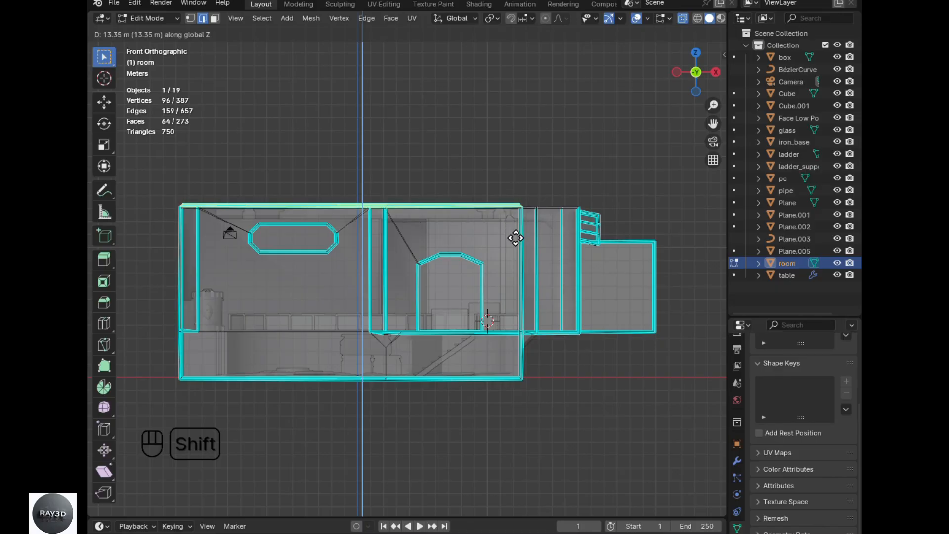
left_click(515, 238)
mouse_move(514, 238)
middle_mouse_down()
mouse_move(472, 327)
mouse_move(504, 259)
mouse_move(511, 280)
mouse_move(412, 339)
mouse_move(435, 385)
mouse_move(411, 328)
mouse_move(460, 369)
mouse_move(453, 322)
middle_mouse_up()
key("alt+z")
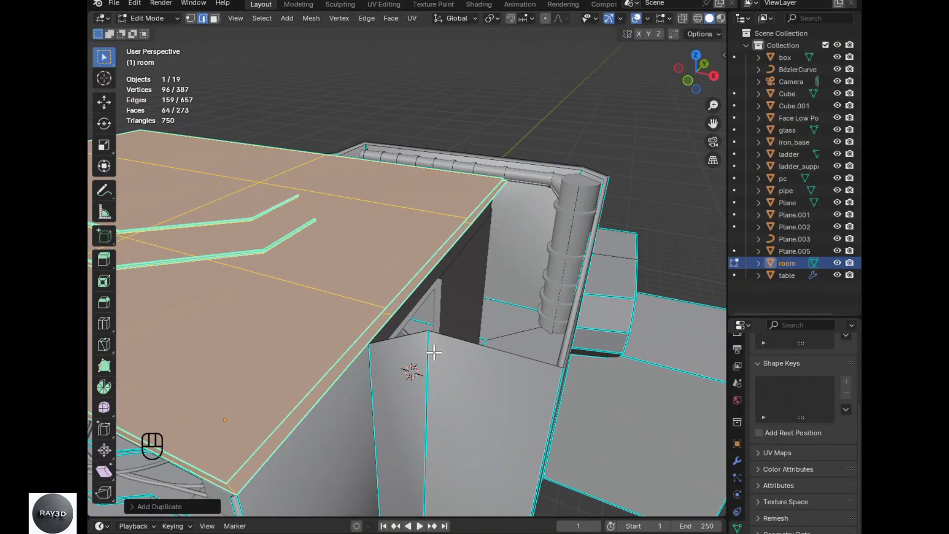
- Apply Shade Smooth by Angle to the room in Object Mode and display the scene in Material Preview
scroll(433, 352, "down", 4)
key("Tab")
middle_click_drag(436, 358, 539, 361)
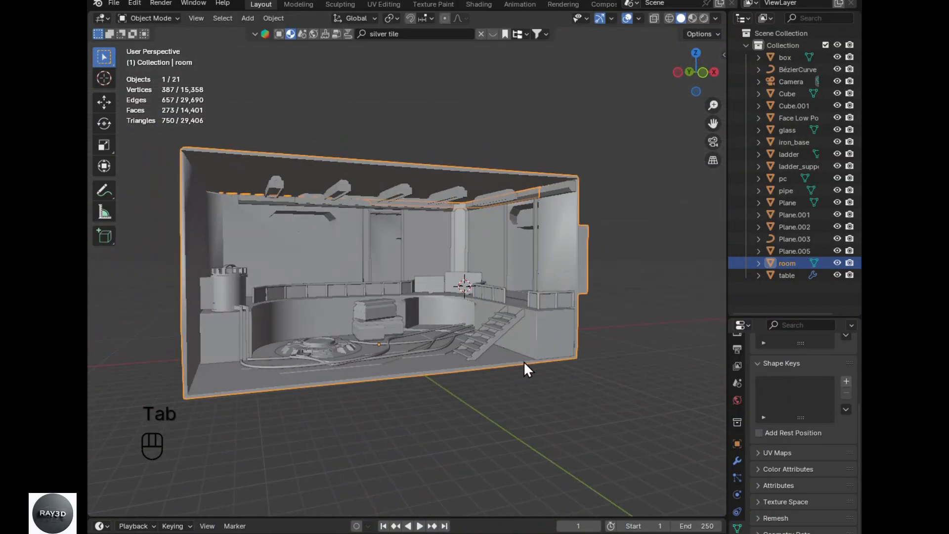
middle_click_drag(398, 313, 451, 358, "shift")
left_click_drag(343, 336, 331, 336, "alt")
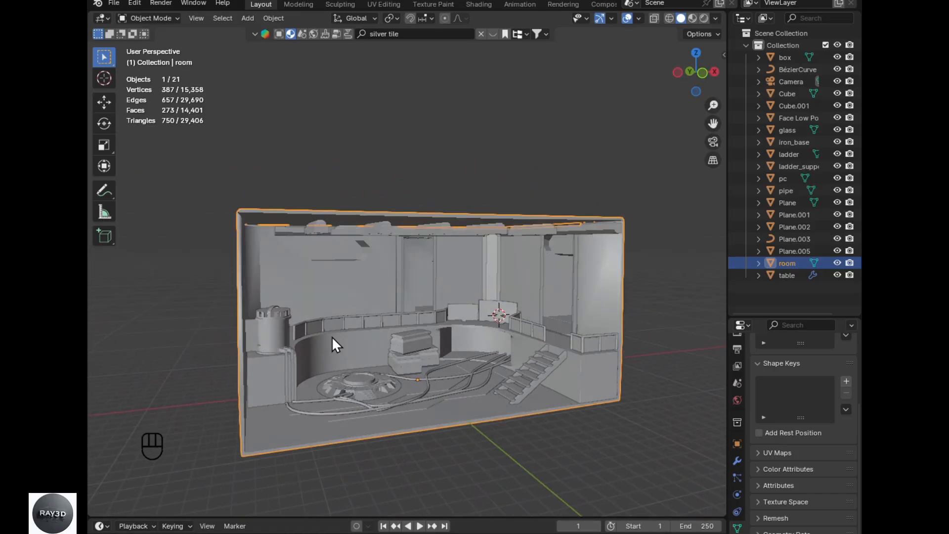
right_click(231, 230)
left_click(230, 242)
left_click_drag(233, 248, 254, 322, "alt")
left_click(693, 18)
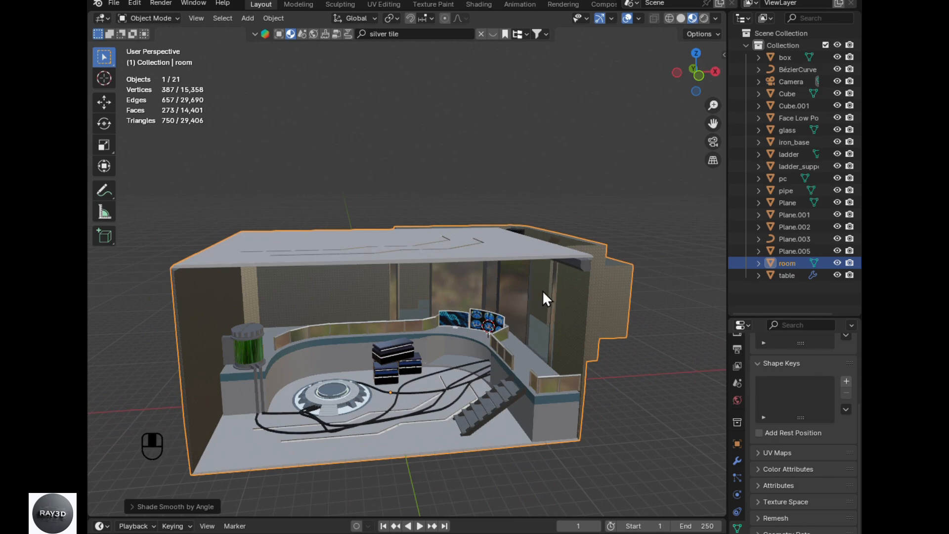
mouse_move(542, 290)
left_mouse_down("alt")
mouse_move(553, 263)
mouse_move(581, 304)
mouse_move(545, 271)
mouse_move(557, 334)
mouse_move(536, 300)
left_mouse_up("alt")
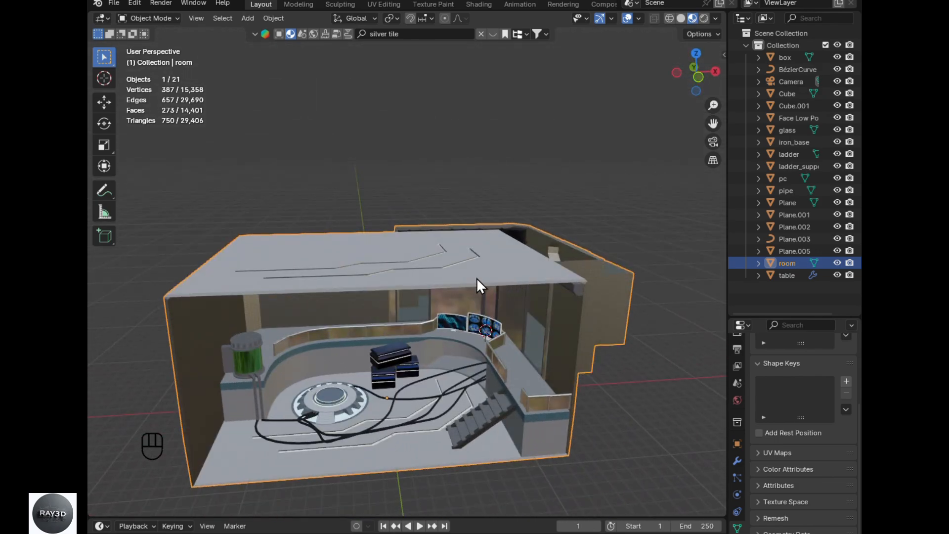
- Rotate the duplicated ceiling slab by 180° in front view in Edit Mode
key("Tab")
key("KP_1")
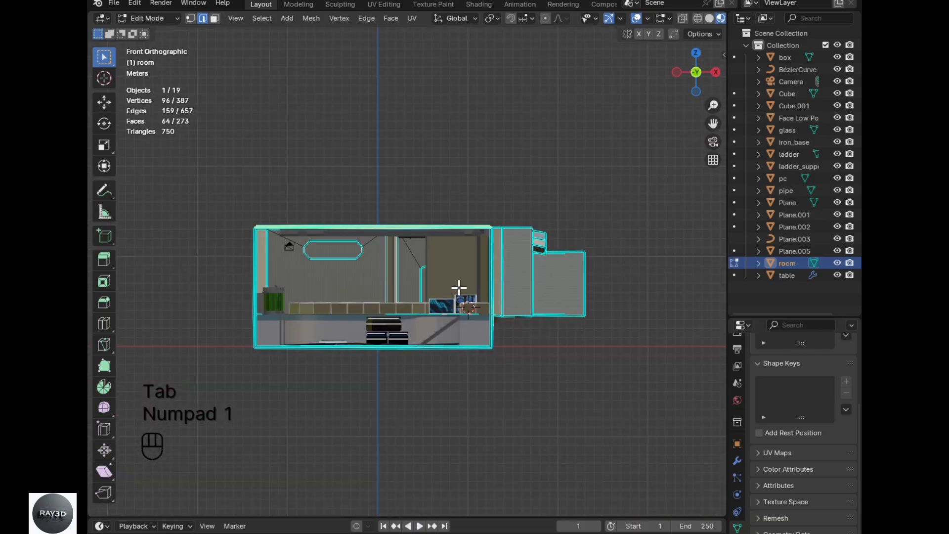
type("90")
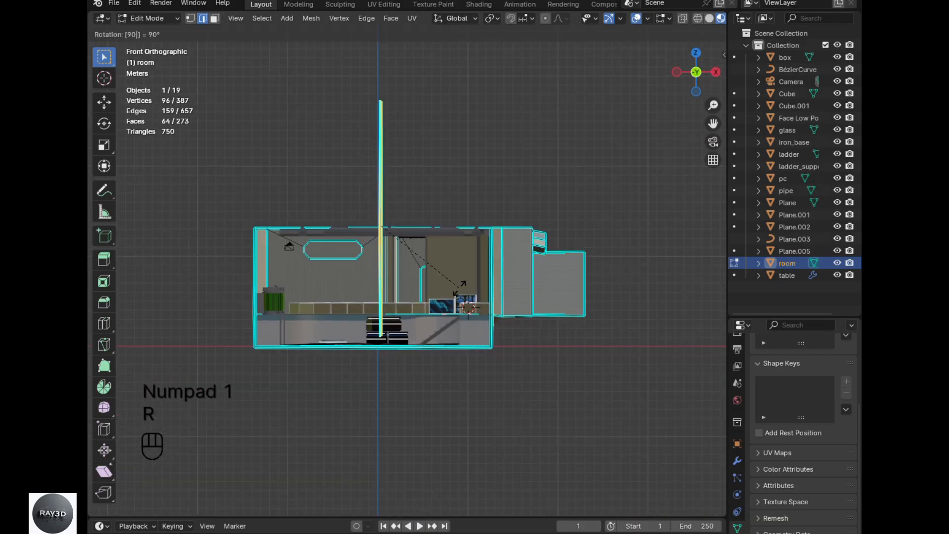
type("r")
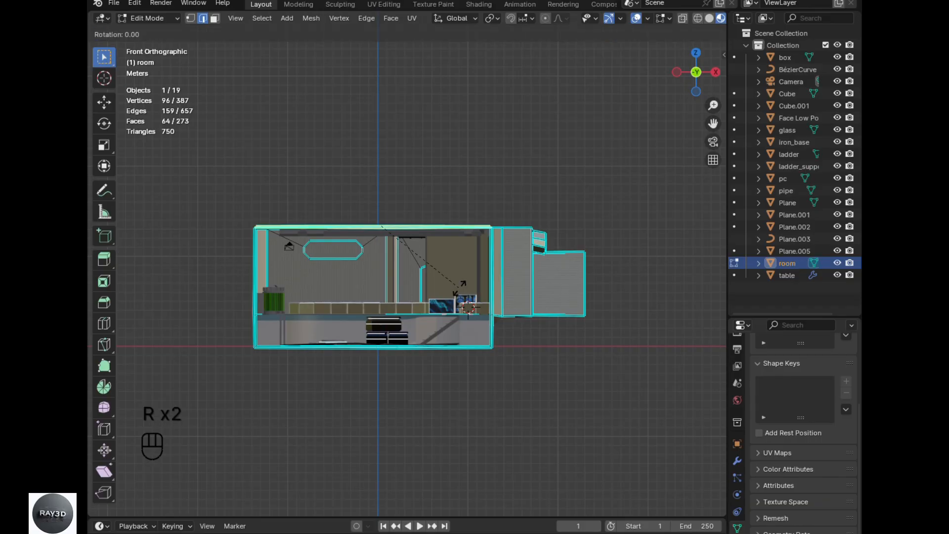
type("180")
key("Return")
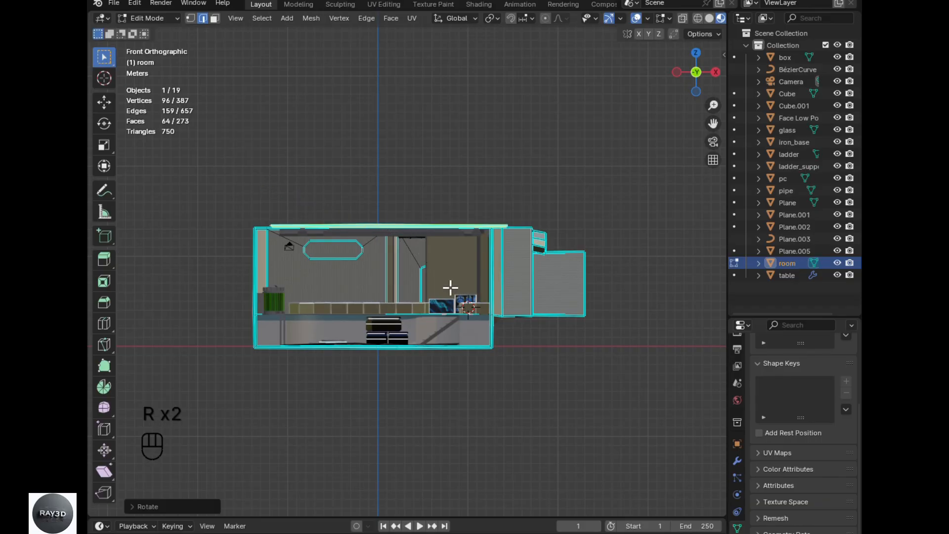
- Move the ceiling slab along X in top view until it lines up with the room's outer walls, and return to Object Mode
middle_click_drag(450, 287, 429, 331)
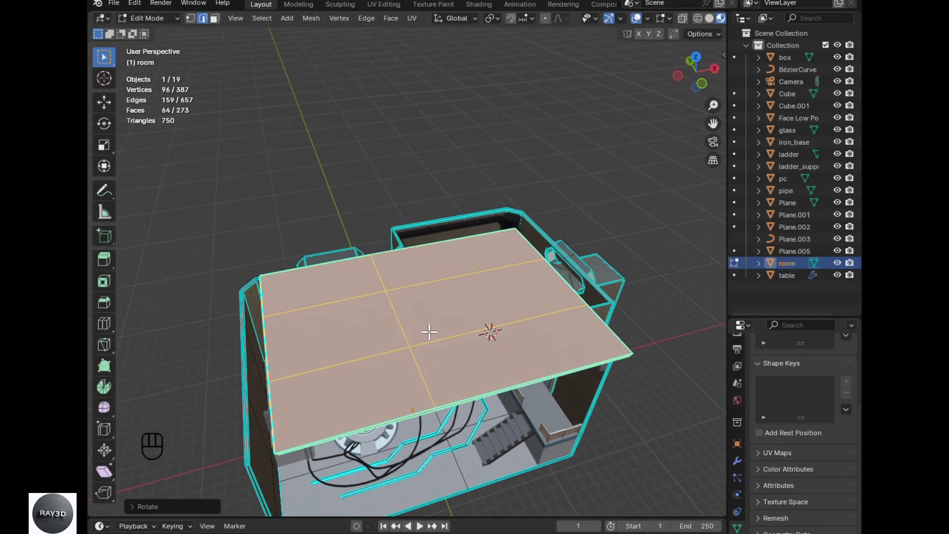
key("KP_7")
scroll(429, 332, "up", 2)
middle_click_drag(458, 313, 529, 244, "shift")
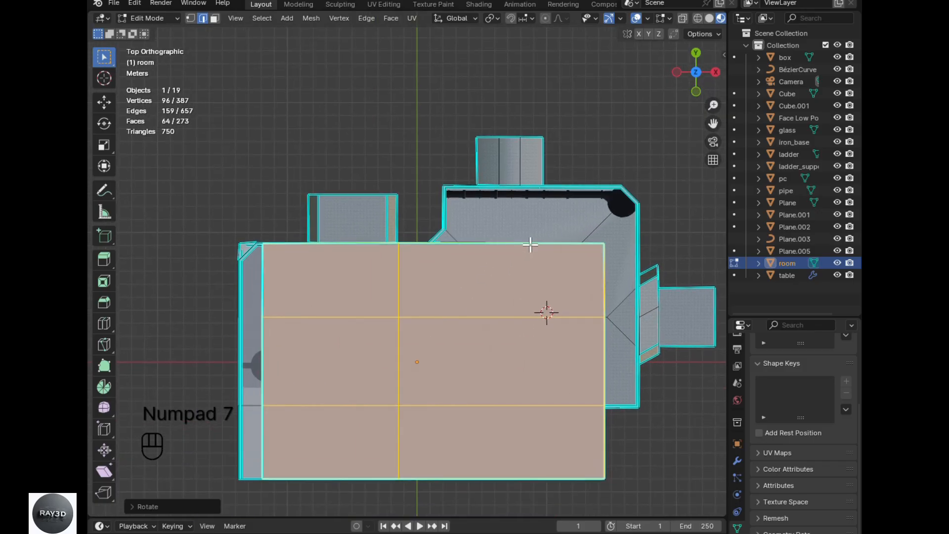
key("g")
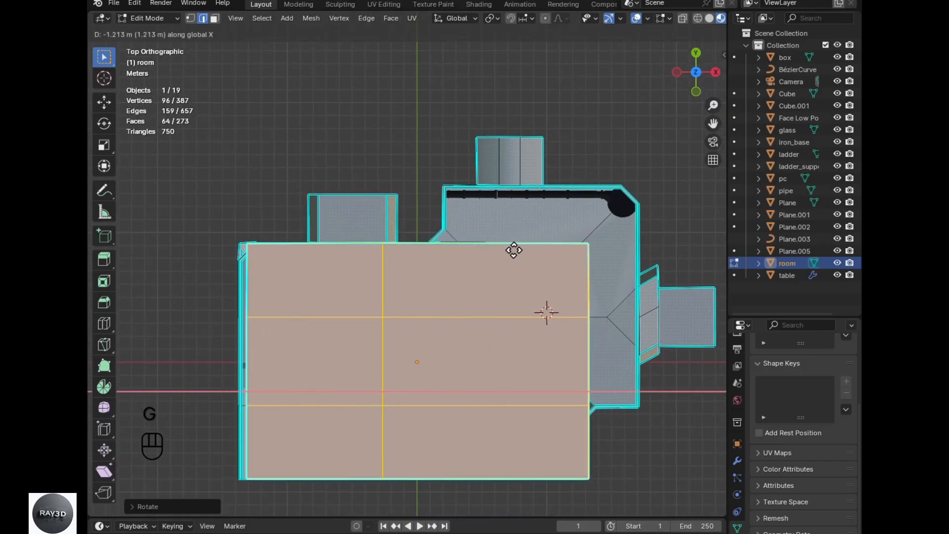
key("shift")
left_click(465, 260)
middle_click_drag(468, 276, 604, 265)
key("alt+z")
scroll(596, 285, "down", 3)
key("alt+z")
key("Tab")
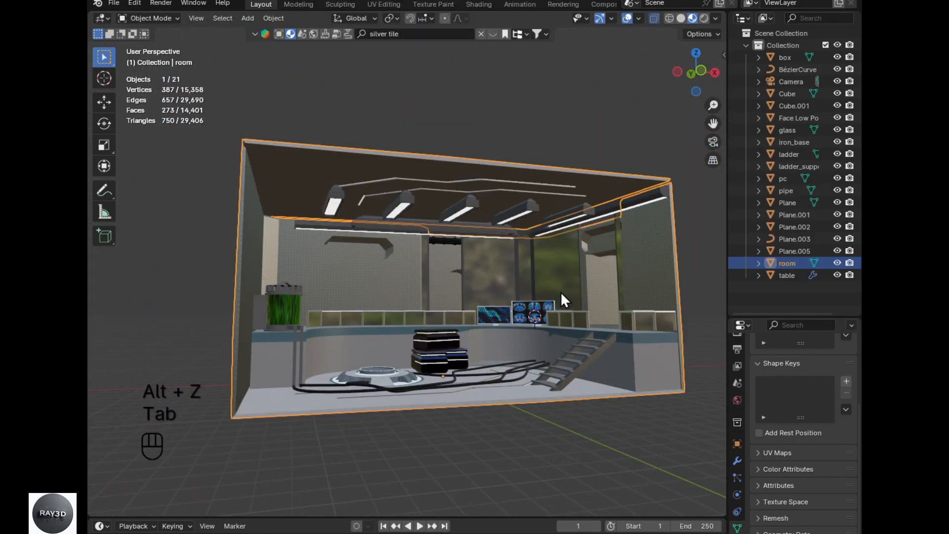
- Clear the selection and examine the room with its new ceiling from the open front side
left_click(547, 446)
middle_click_drag(551, 405, 545, 428)
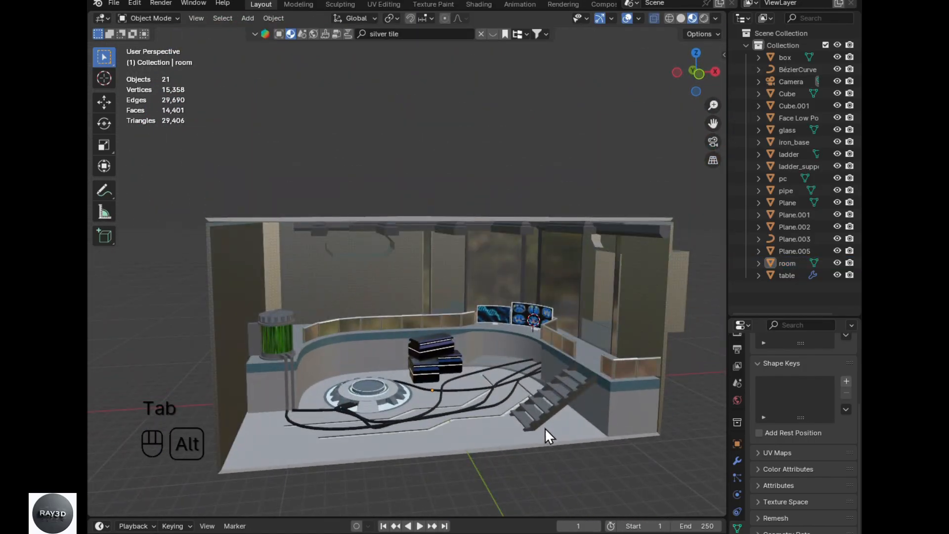
scroll(422, 411, "up", 3)
mouse_move(429, 403)
middle_mouse_down("alt")
mouse_move(412, 367)
mouse_move(423, 370)
mouse_move(414, 377)
mouse_move(417, 360)
mouse_move(668, 131)
middle_mouse_up("alt")
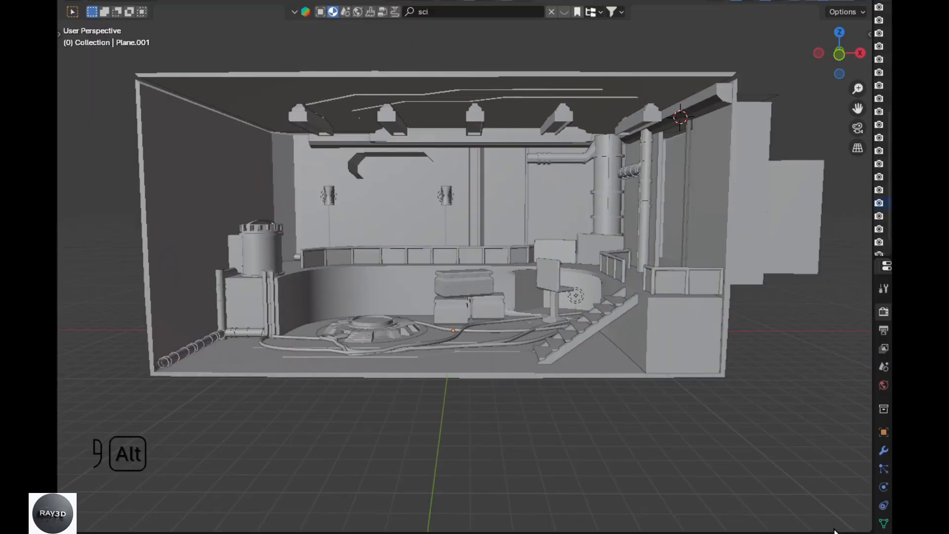
middle_click_drag(834, 530, 83, 458, "alt")
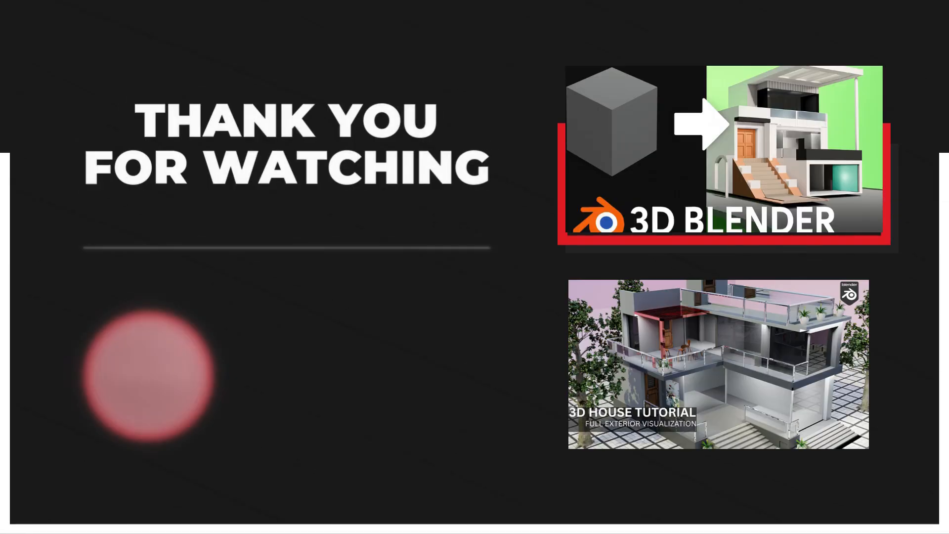